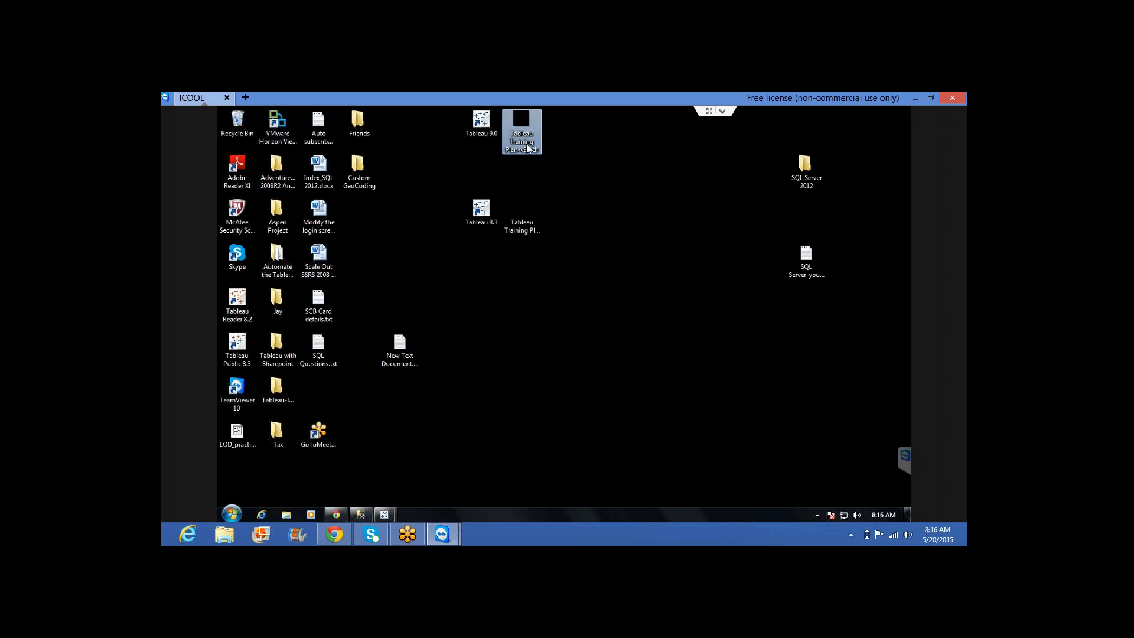
Open the Tableau Training Plan-v9 PDF from the desktop and exit the blank Book1 Tableau window
double_click(527, 148)
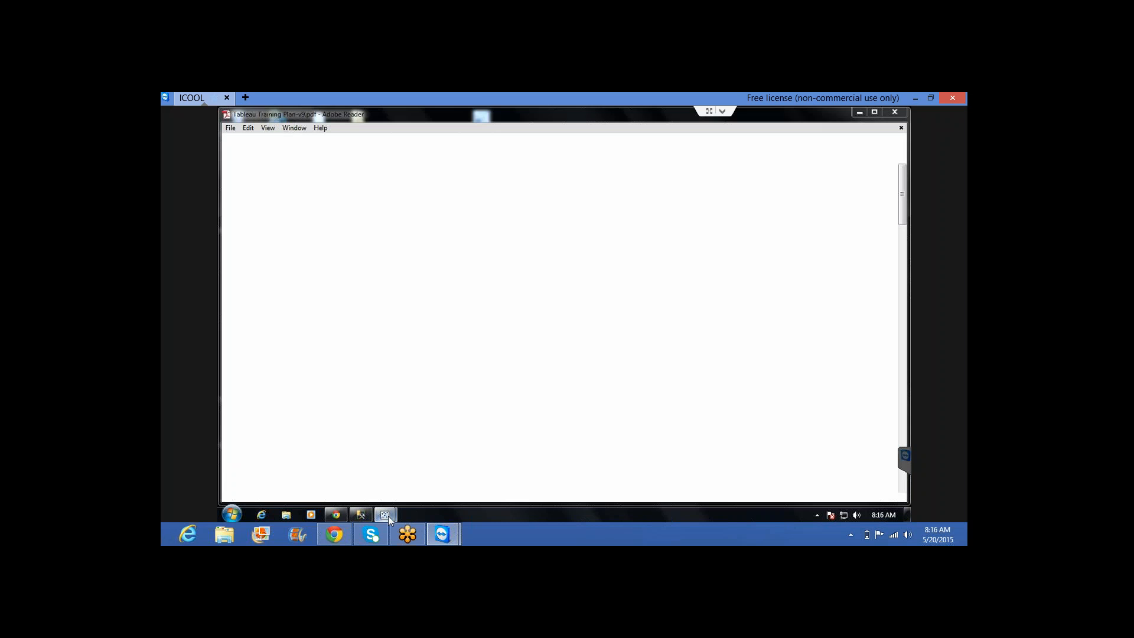
mouse_move(388, 516)
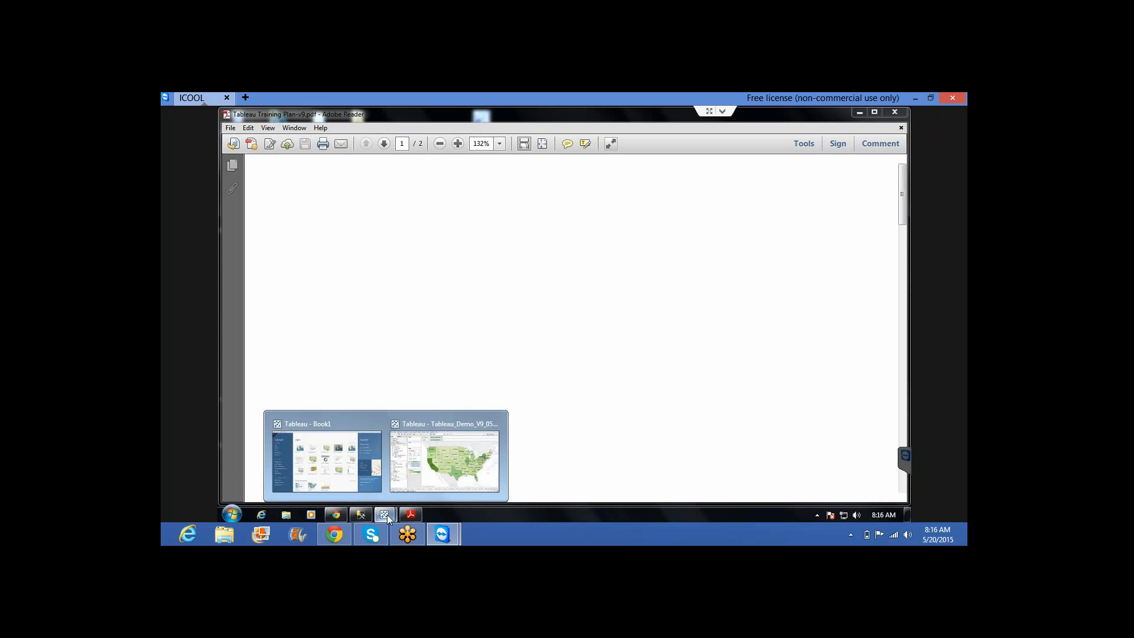
left_click(349, 466)
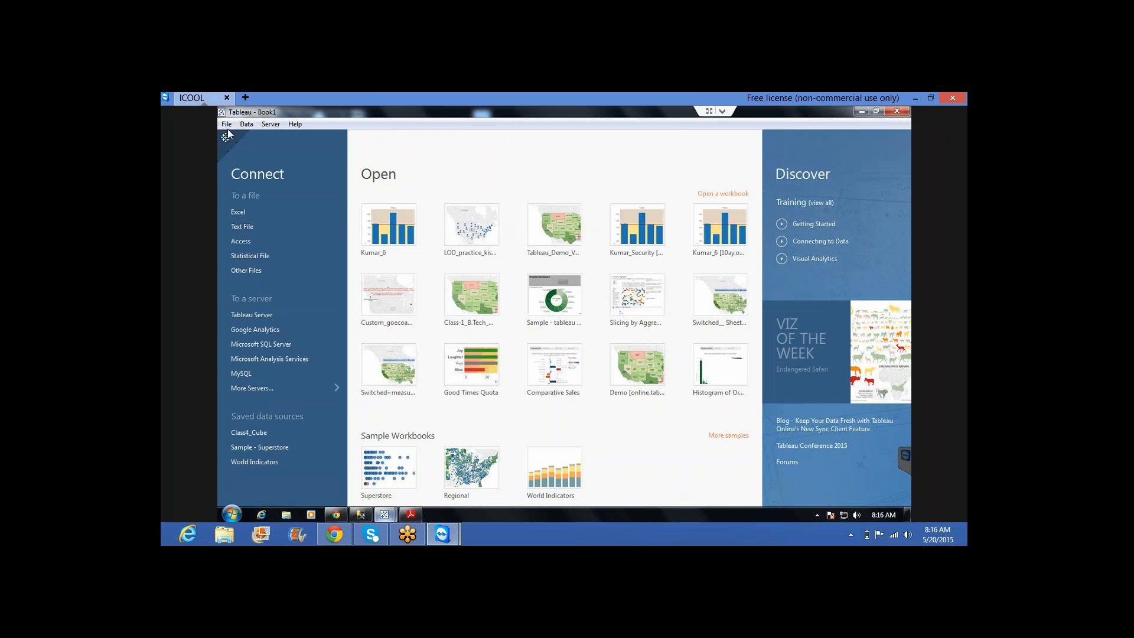
left_click(227, 125)
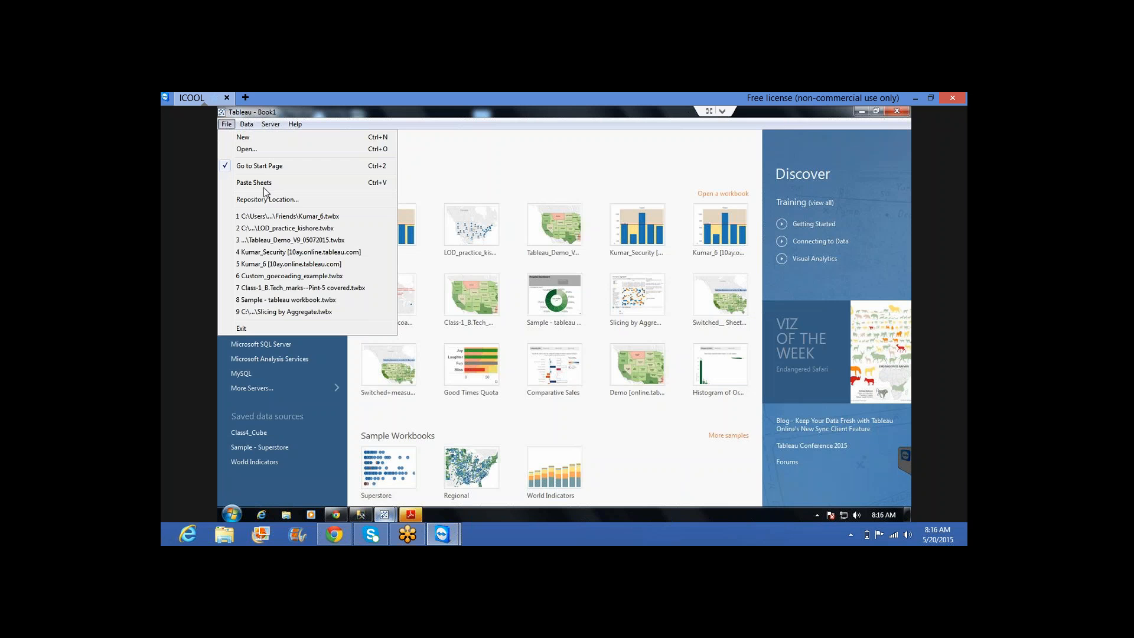
left_click(255, 328)
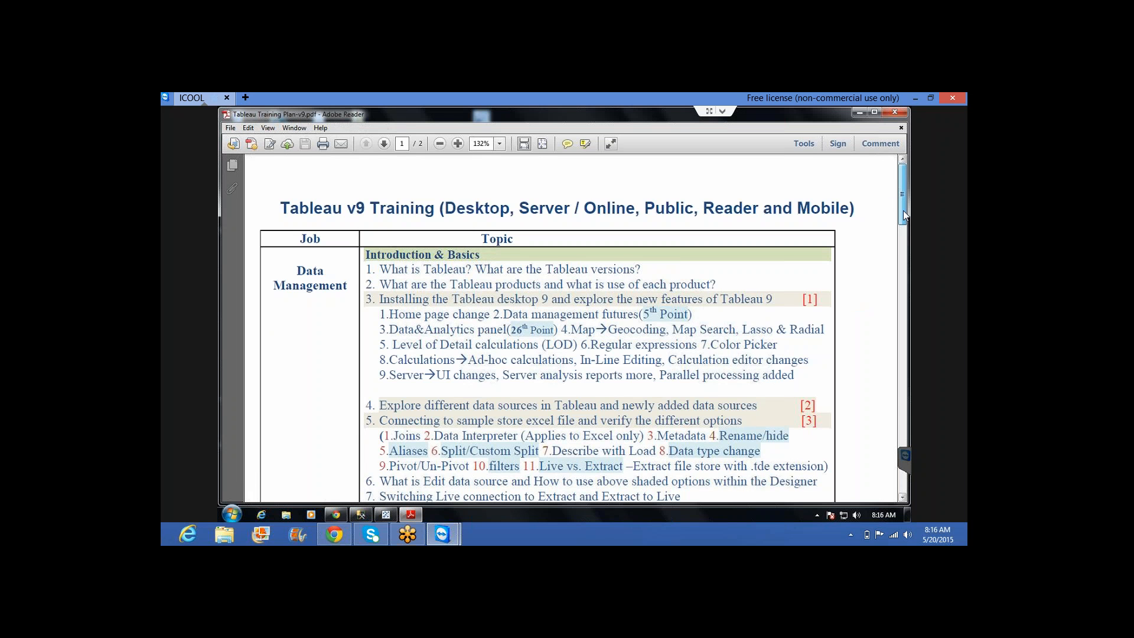
Find topic 23 on dual axis, blended axis and dual map reports in the training plan and highlight its line
scroll(903, 213, "down", 1)
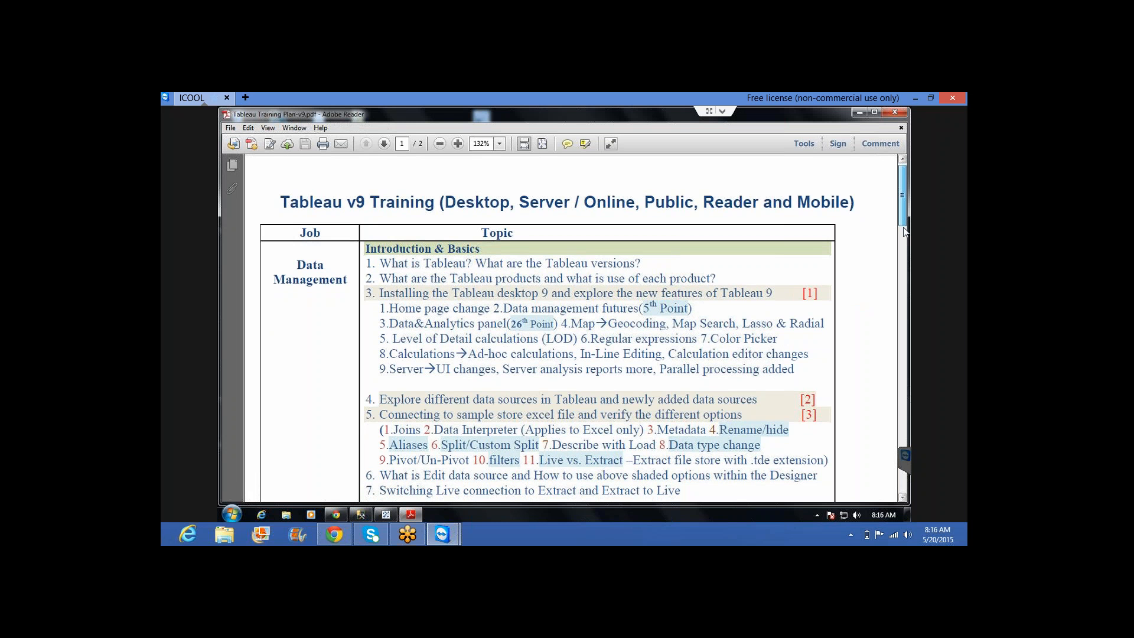
scroll(904, 232, "down", 3)
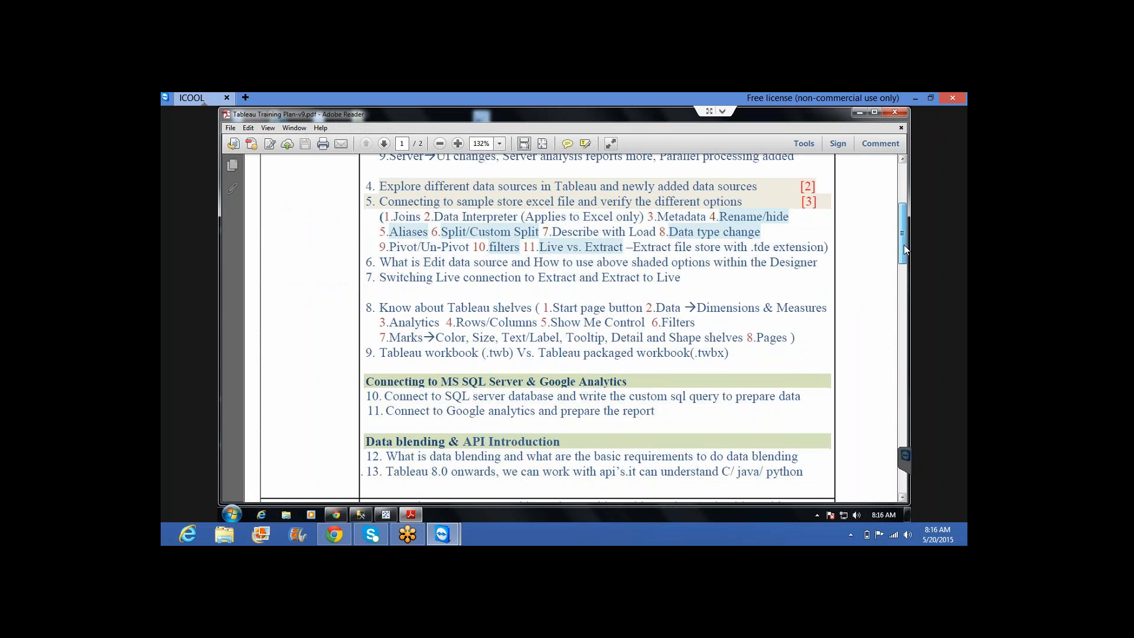
scroll(904, 248, "down", 3)
scroll(904, 304, "down", 2)
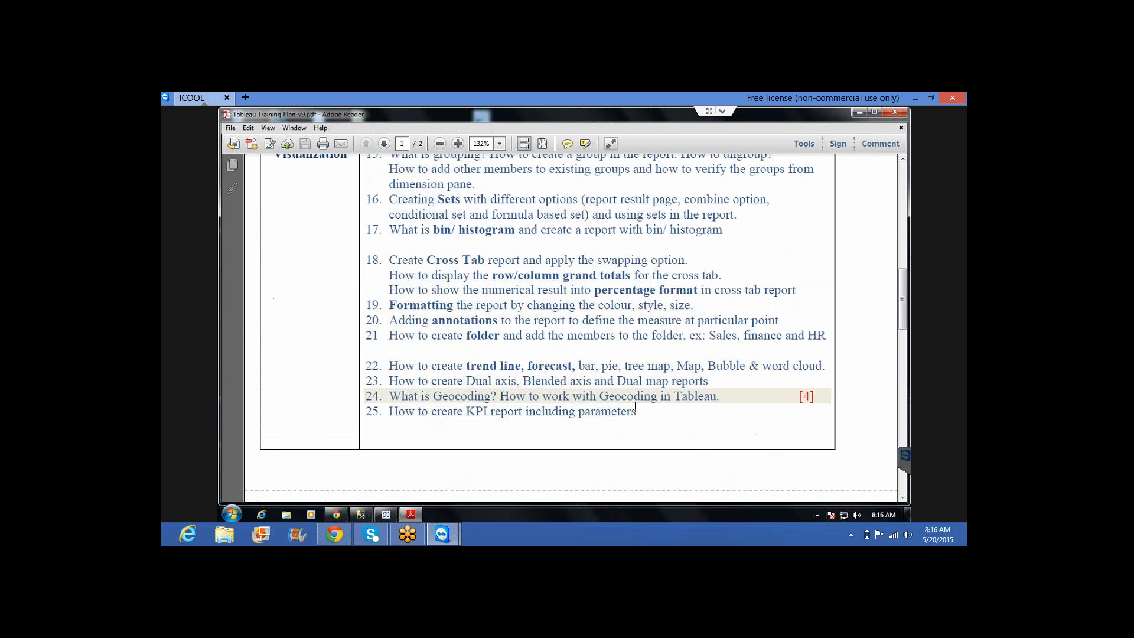
left_click_drag(388, 381, 708, 381)
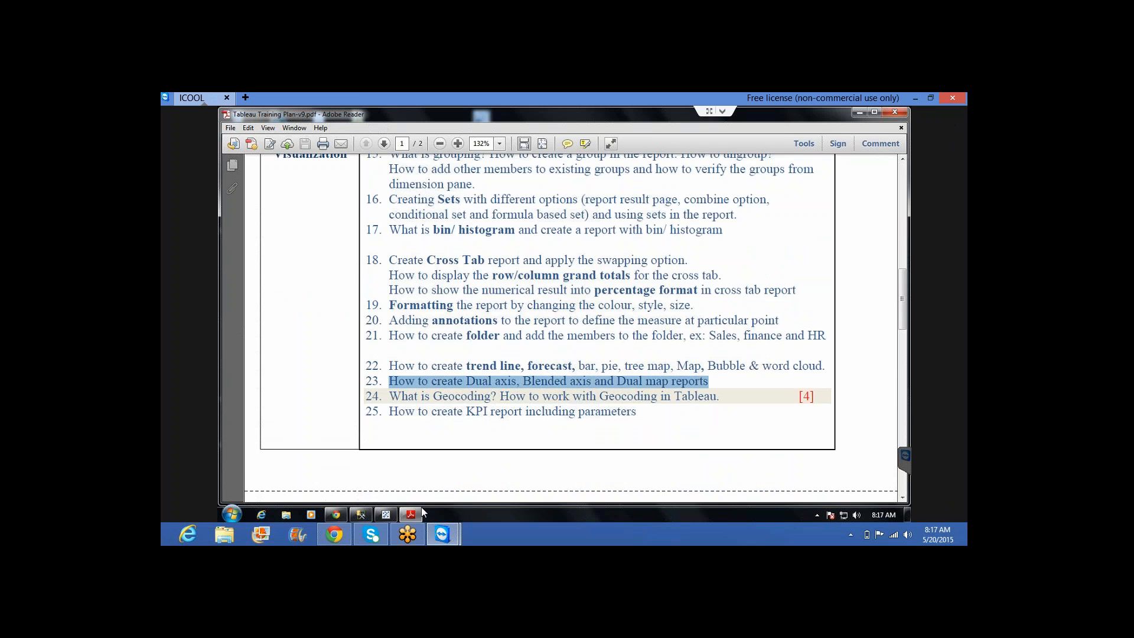
Switch to the Tableau_Demo_V9 workbook in Tableau and add a new worksheet named Dual Axis
mouse_move(416, 516)
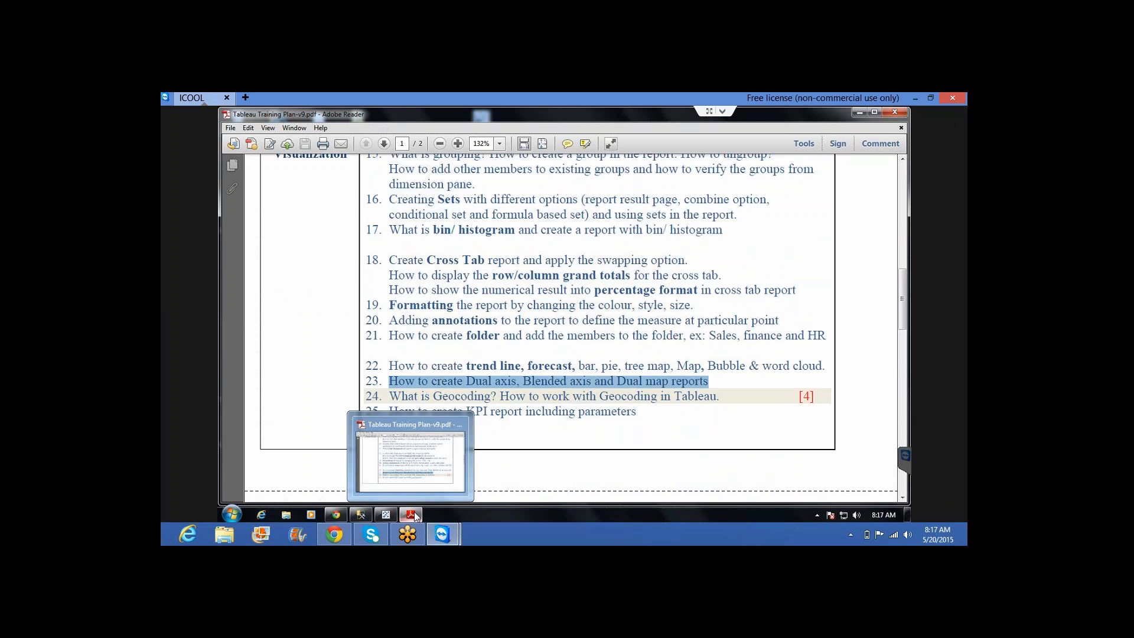
left_click(415, 516)
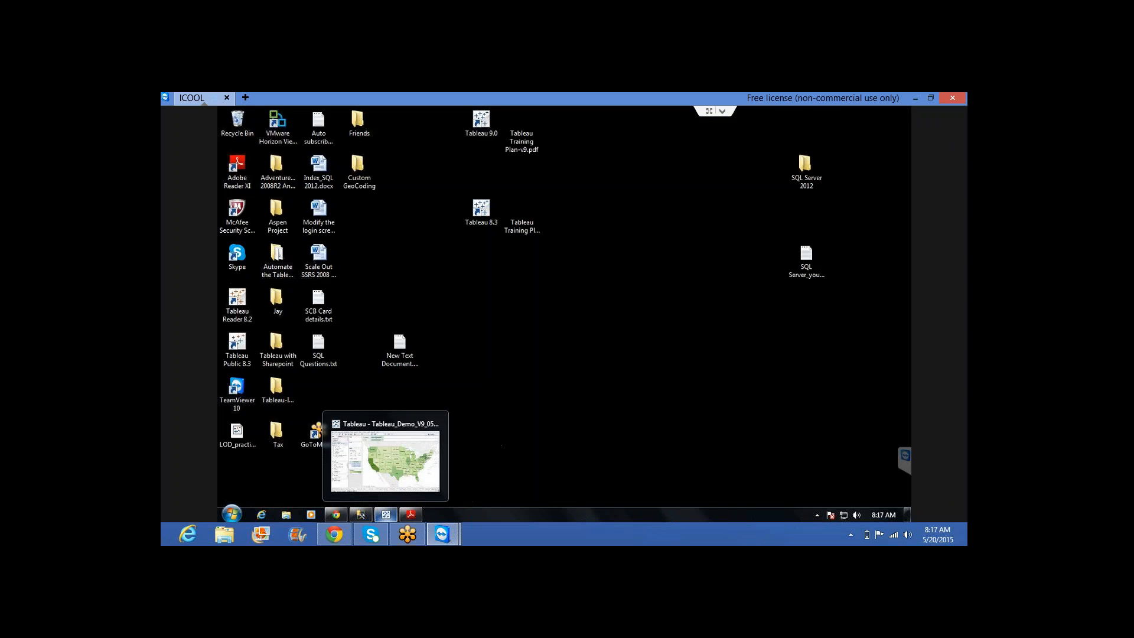
left_click(386, 514)
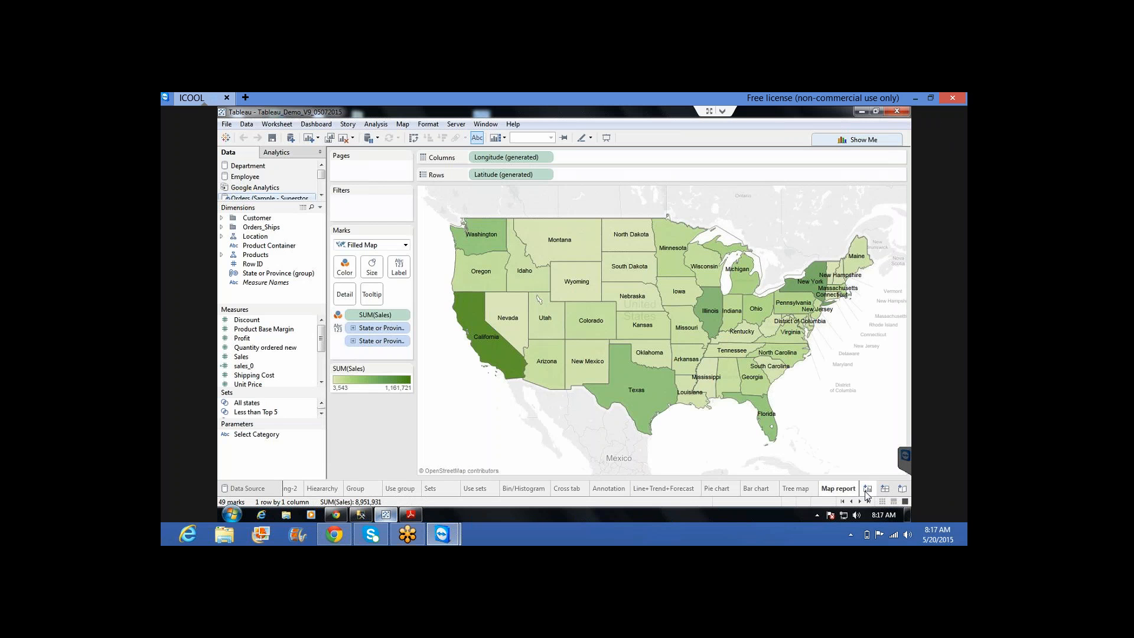
left_click(867, 490)
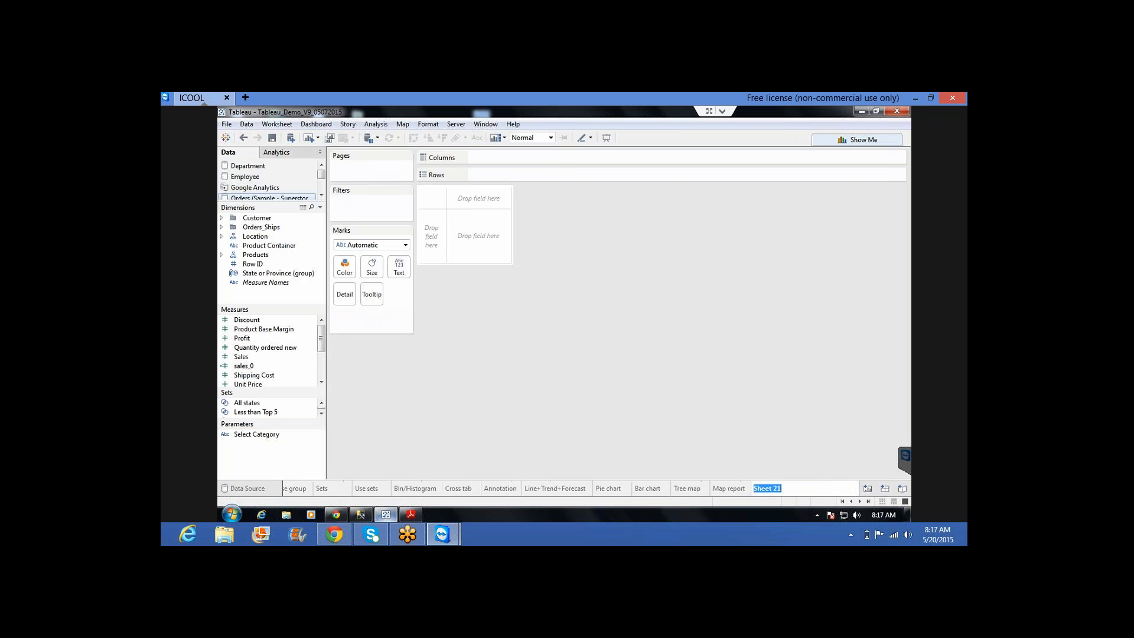
type("Dual Axis")
key("Return")
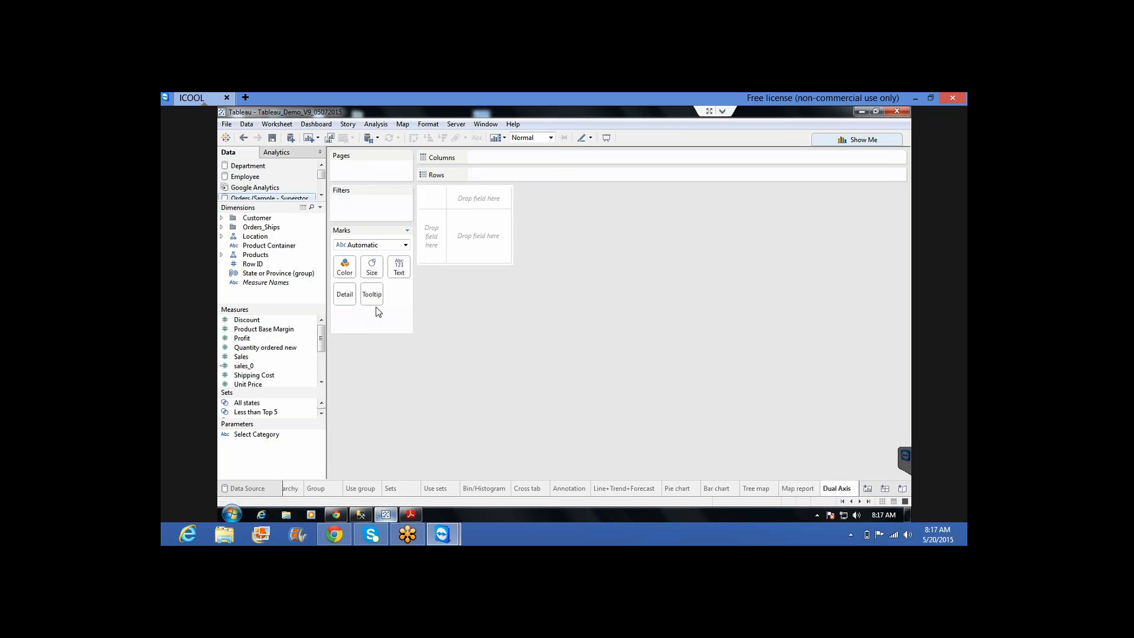
Build a bar chart with Product Container on rows and the Sales and Profit measures on columns
left_click(222, 236)
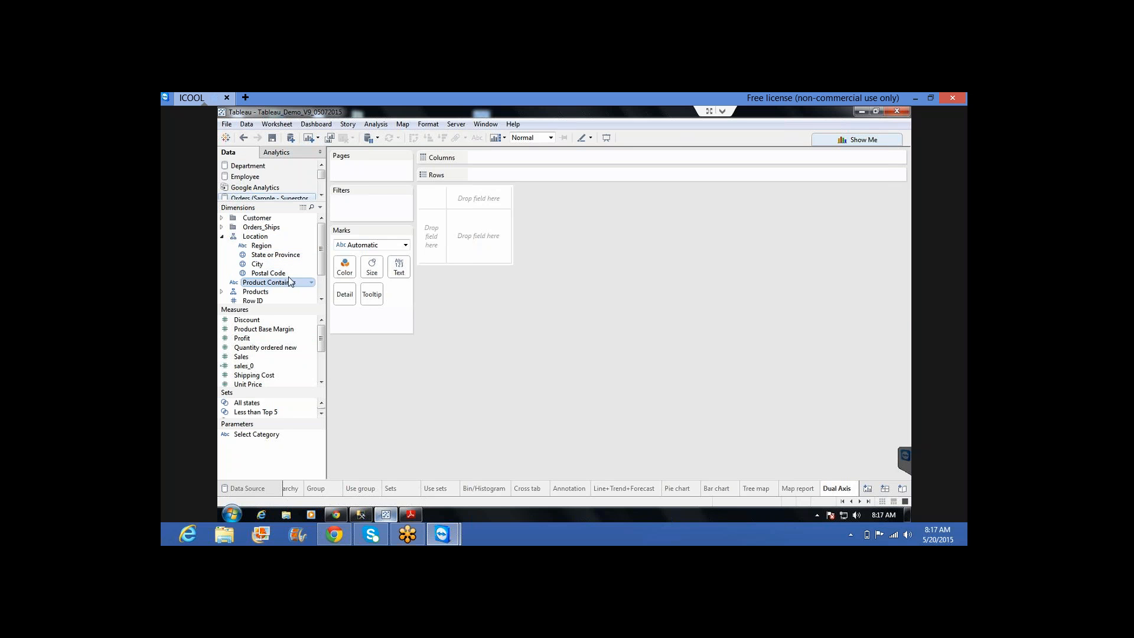
left_click_drag(277, 282, 490, 172)
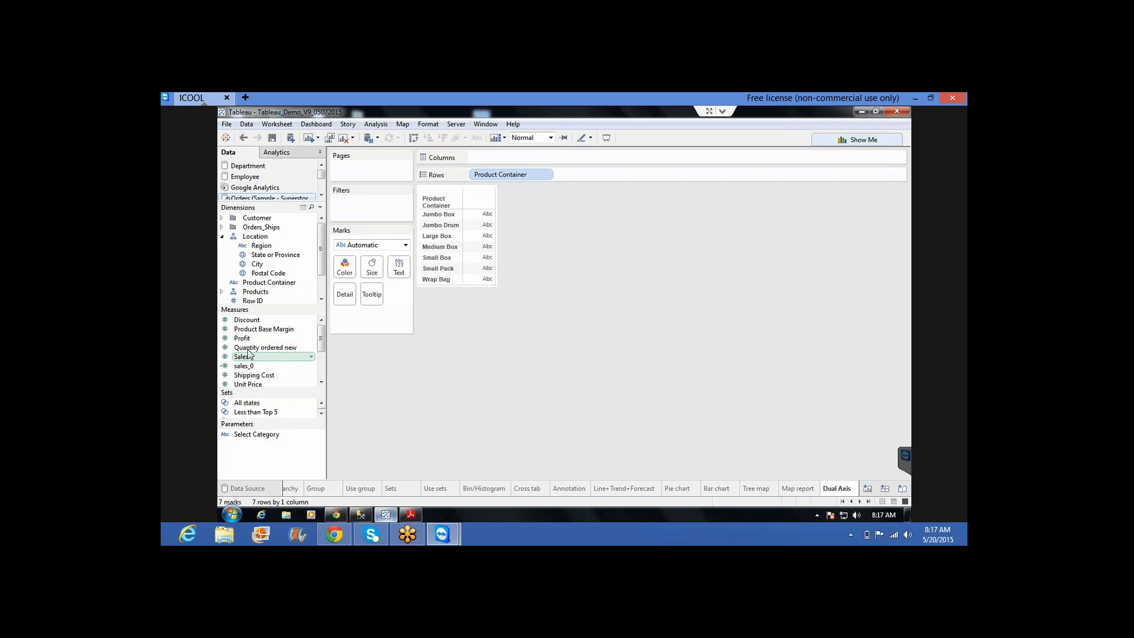
left_click_drag(248, 356, 559, 158)
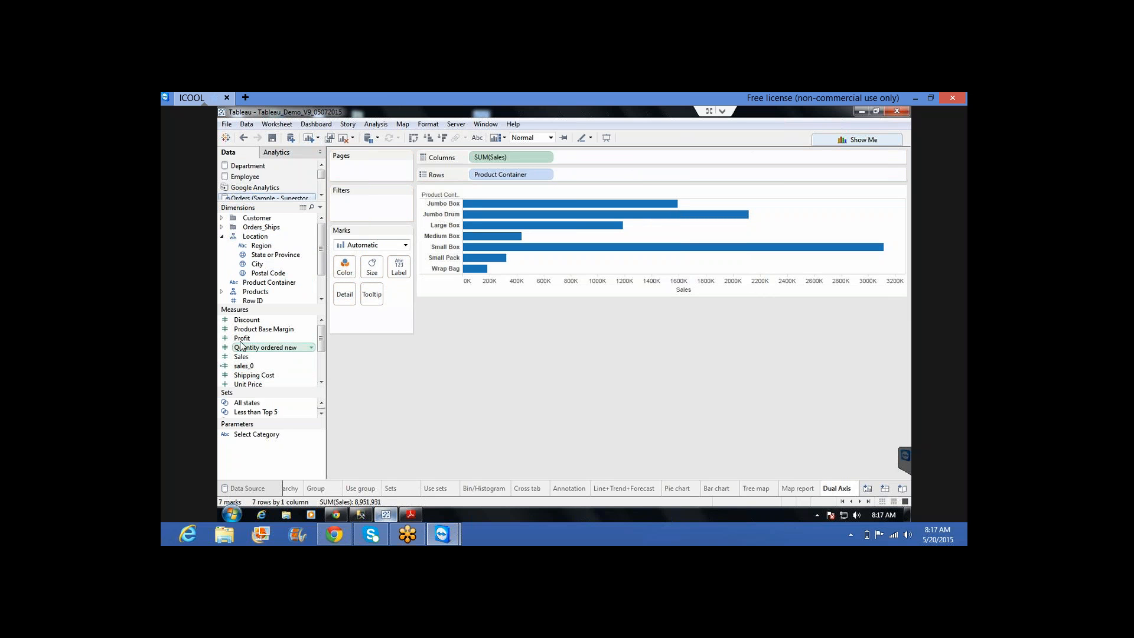
left_click_drag(240, 342, 588, 211)
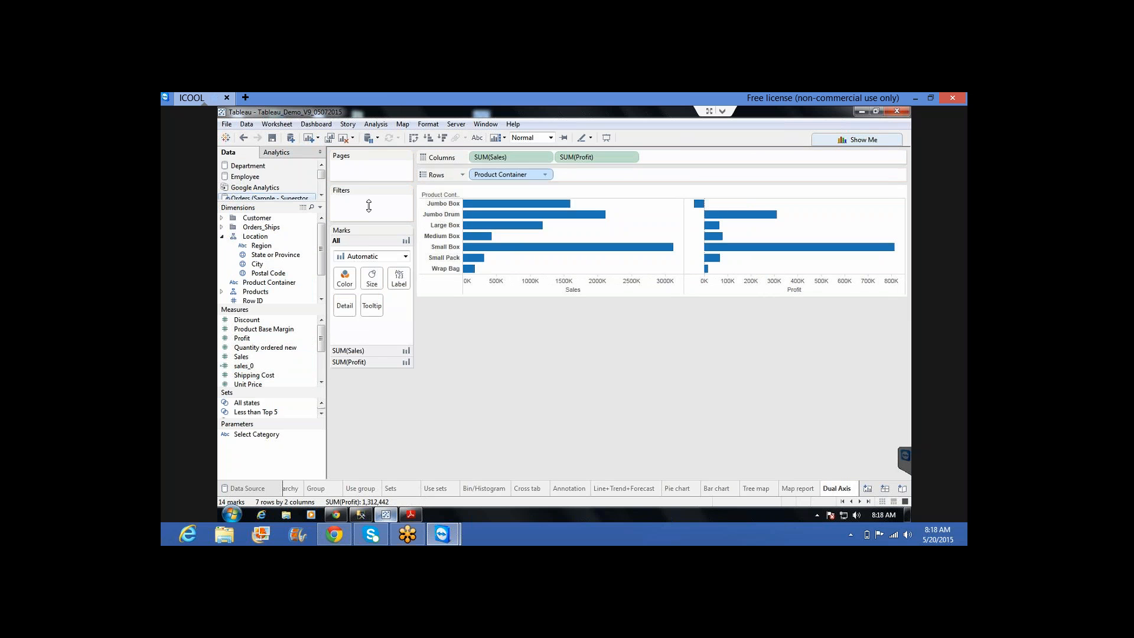
Swap the chart's rows and columns and sort the product containers in descending order of Sales
left_click(414, 140)
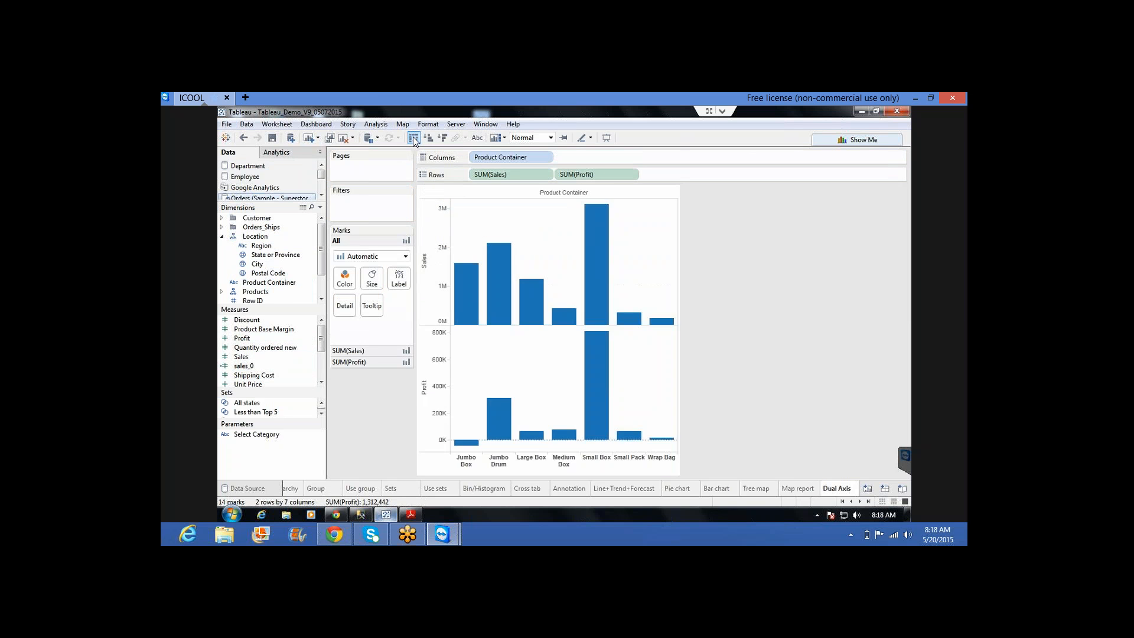
left_click(441, 138)
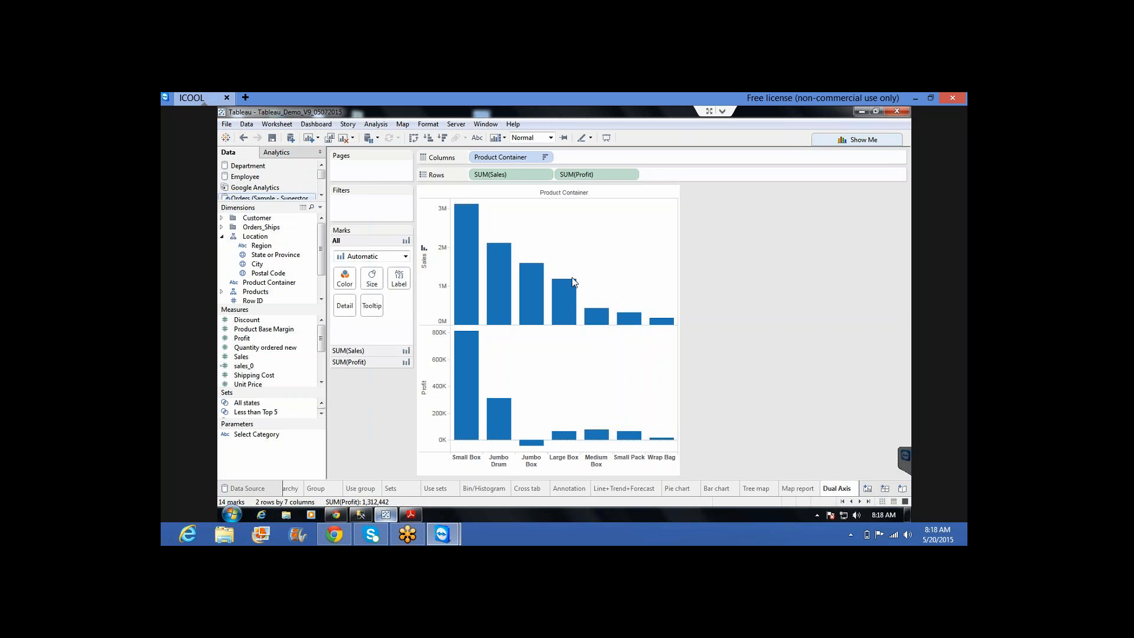
mouse_move(573, 282)
Remove Profit from the rows and add it back after Sales
left_click(349, 362)
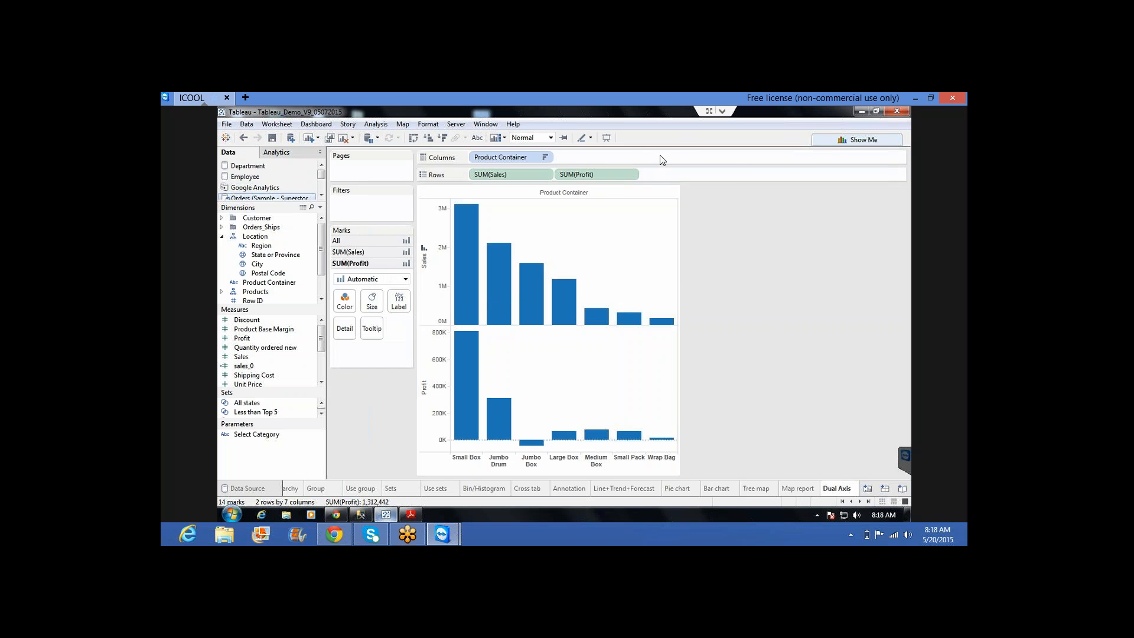
left_click(611, 174)
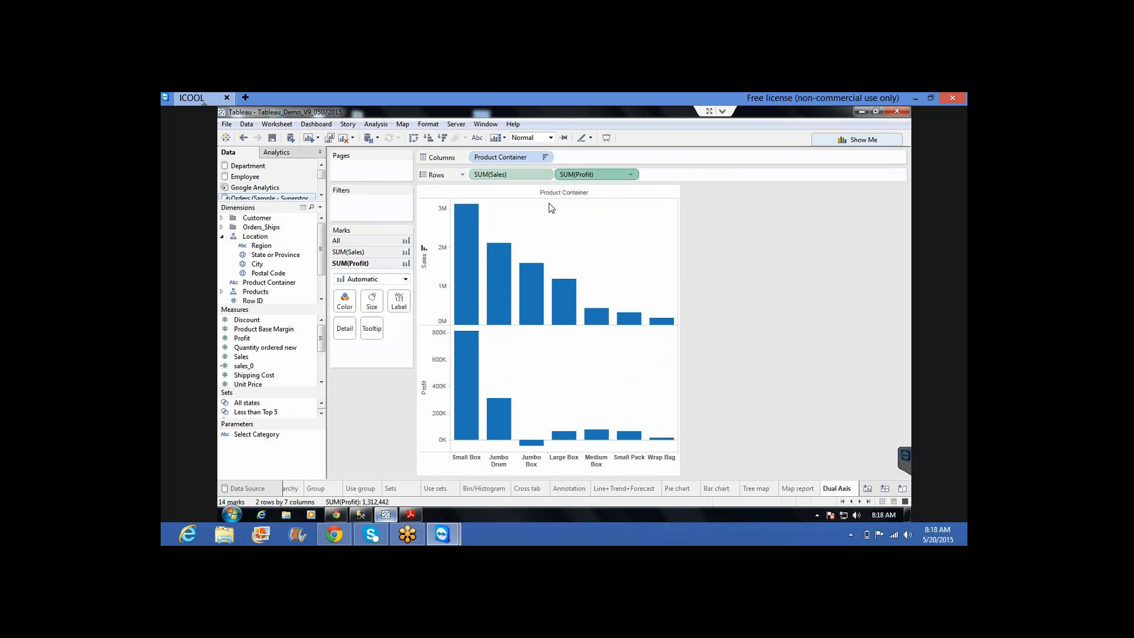
left_click_drag(610, 173, 284, 343)
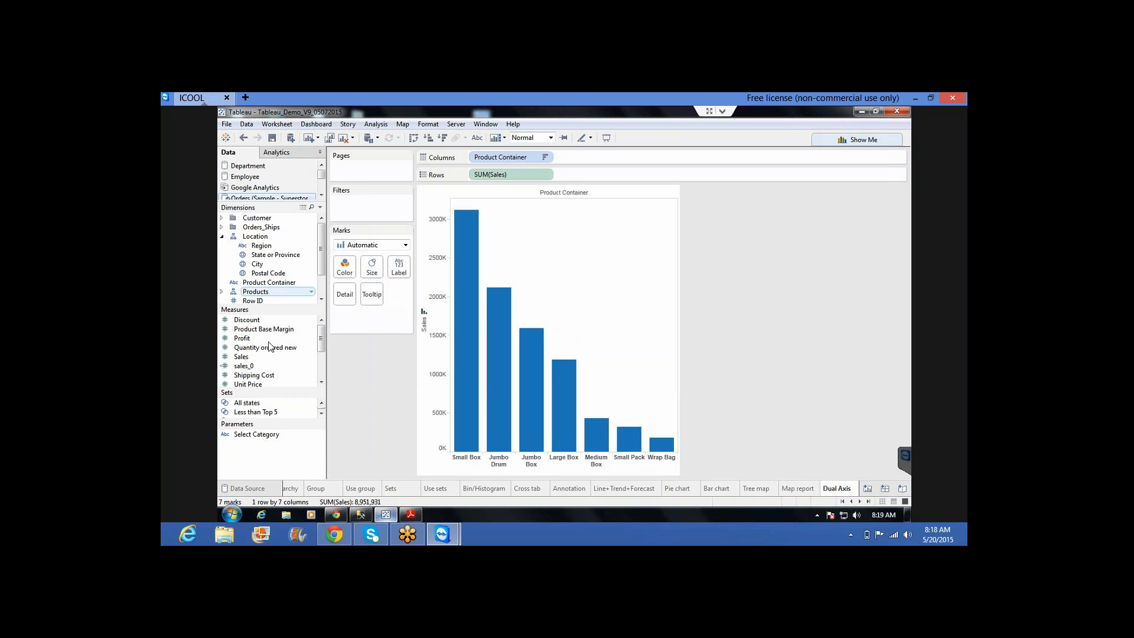
left_click(248, 339)
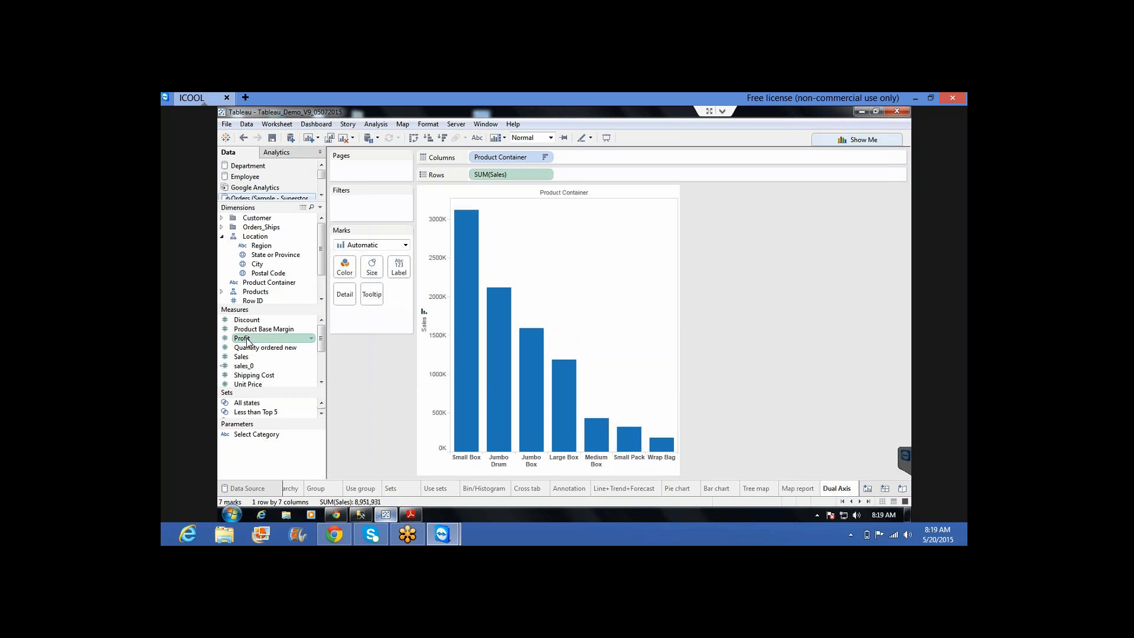
left_click_drag(248, 341, 602, 175)
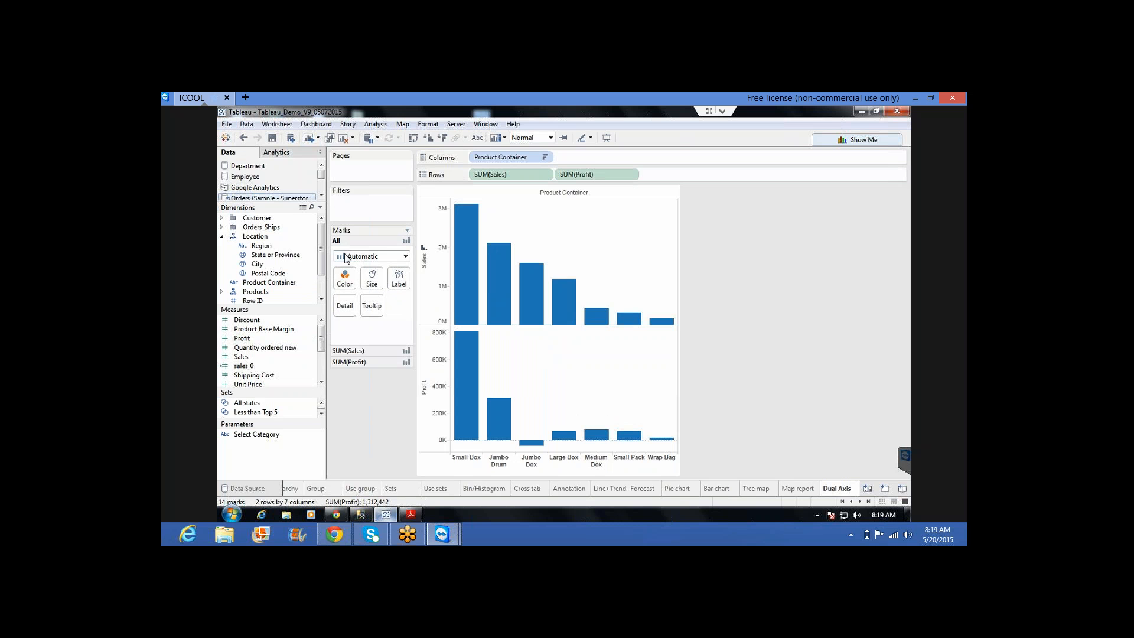
Reduce the mark size for all measures so both the Sales and Profit bars are narrower
left_click(344, 362)
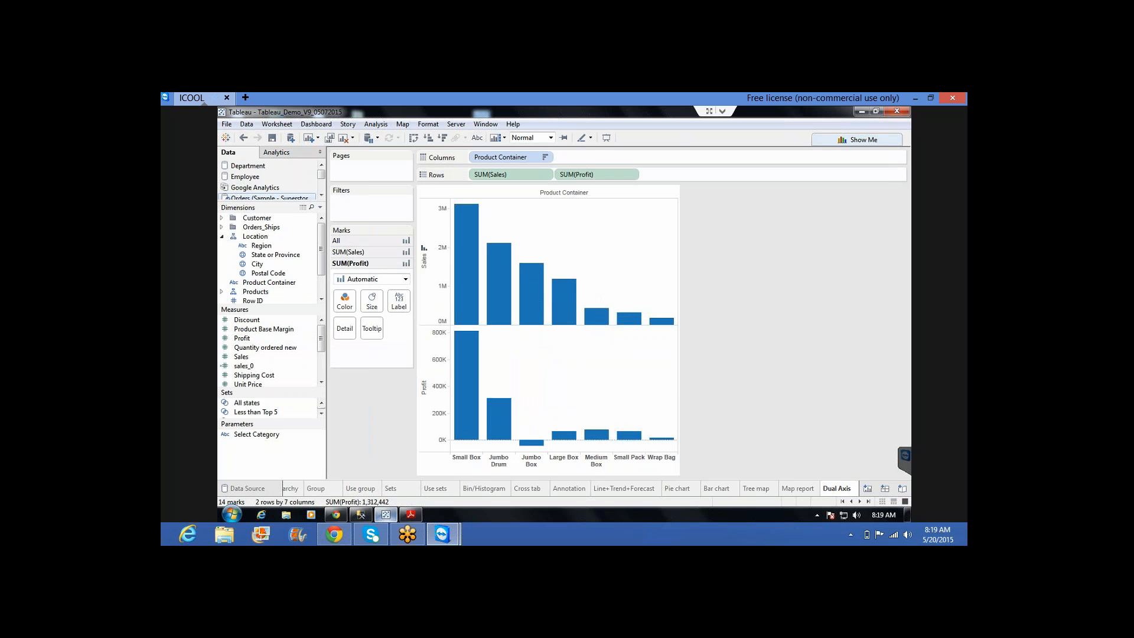
mouse_move(472, 370)
mouse_move(461, 305)
mouse_move(464, 274)
mouse_move(564, 319)
left_click(349, 242)
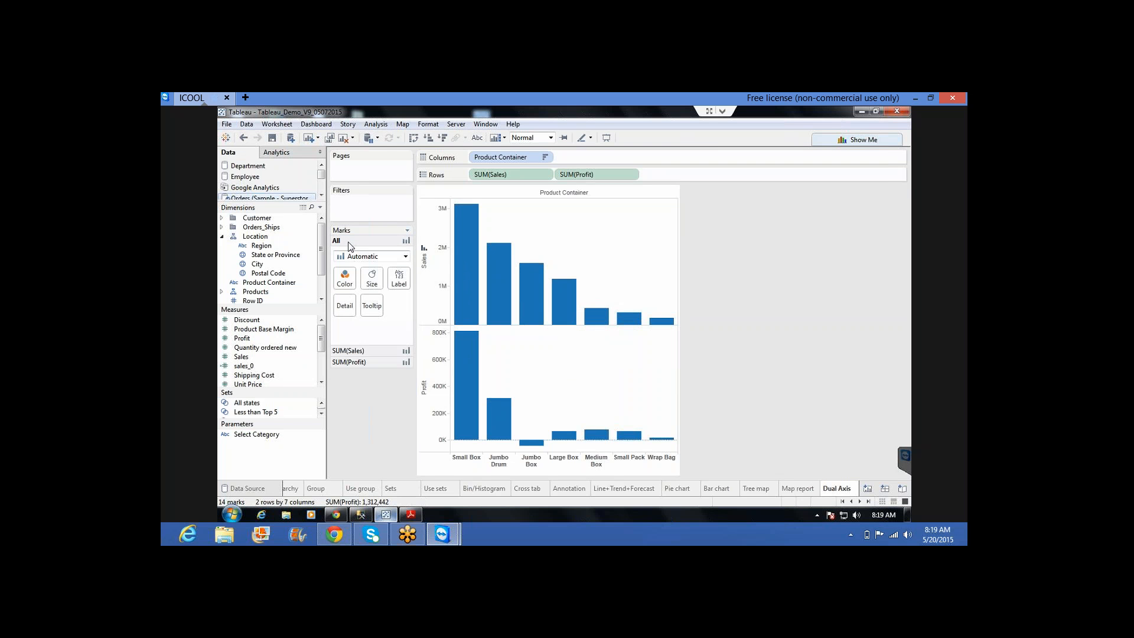
left_click(372, 284)
left_click_drag(436, 303, 405, 304)
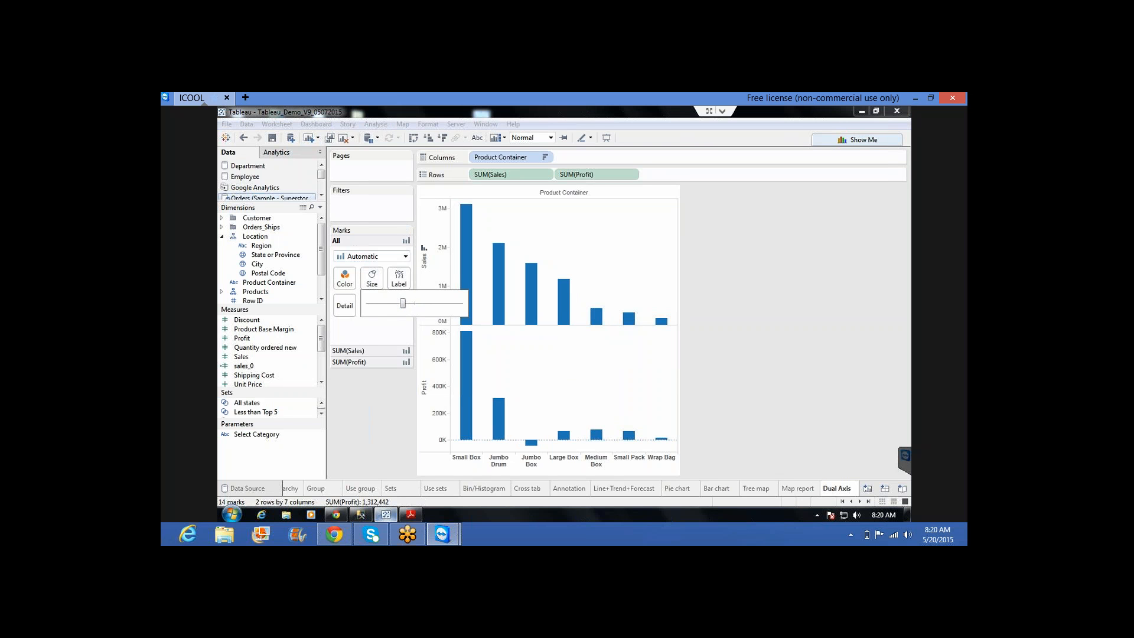
left_click(714, 248)
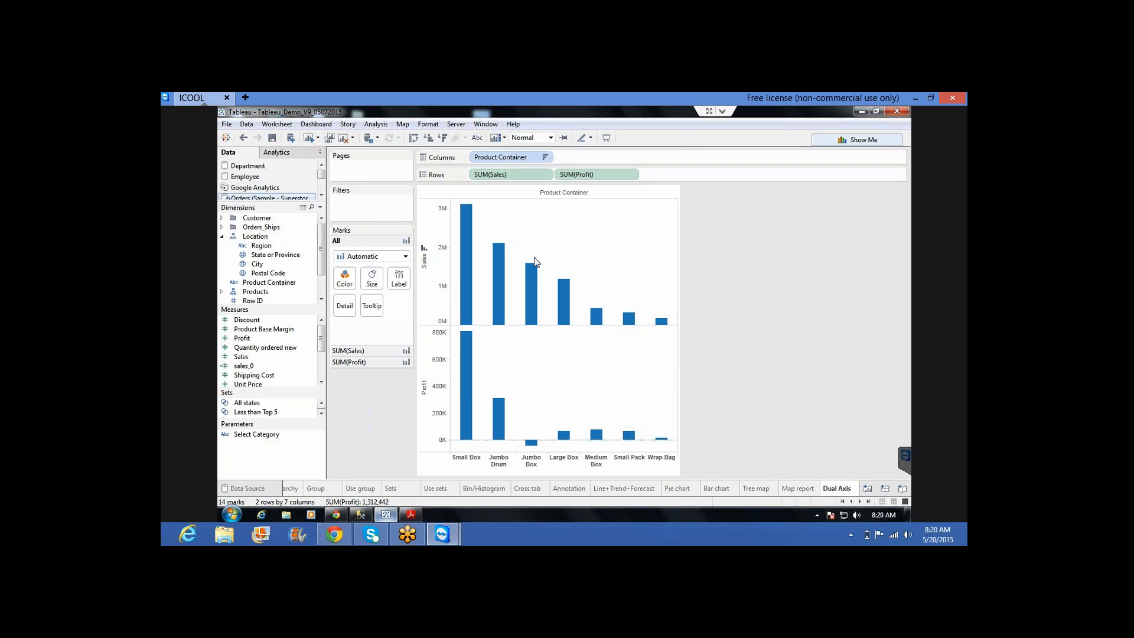
Set the Profit measure on the rows as a dual axis with Sales
left_click(503, 175)
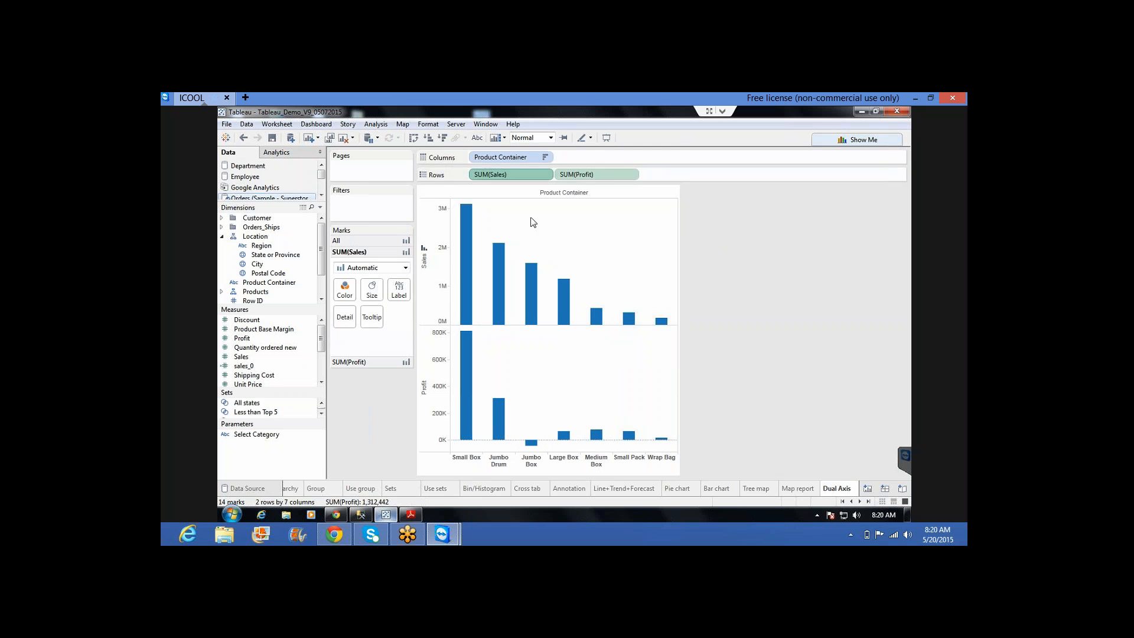
left_click(605, 175)
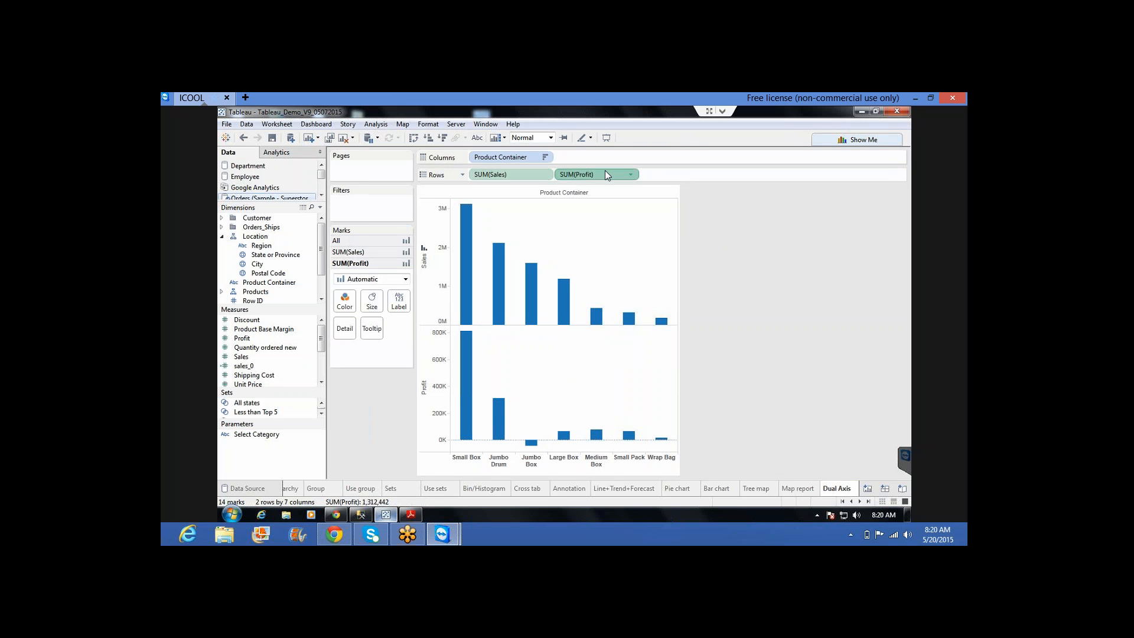
left_click(519, 175)
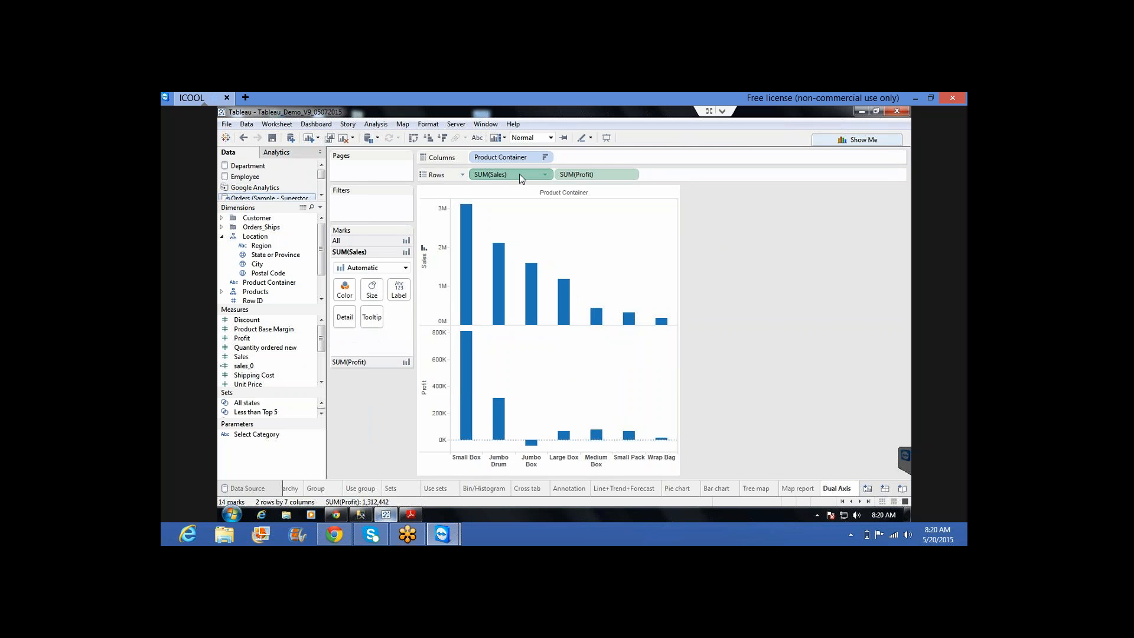
left_click(586, 173)
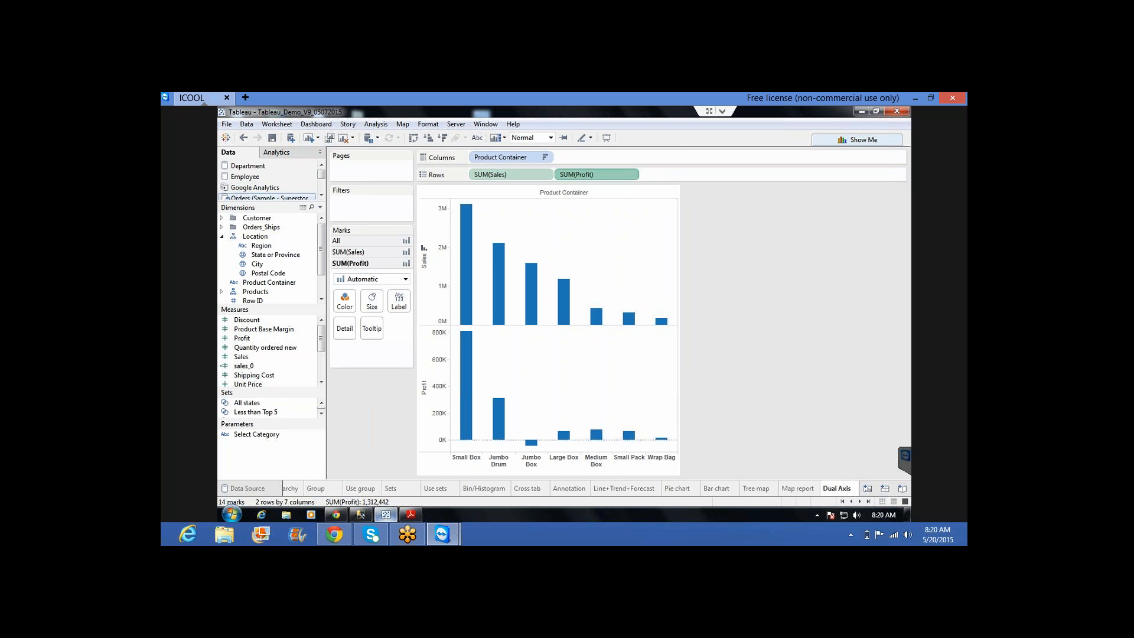
left_click(630, 175)
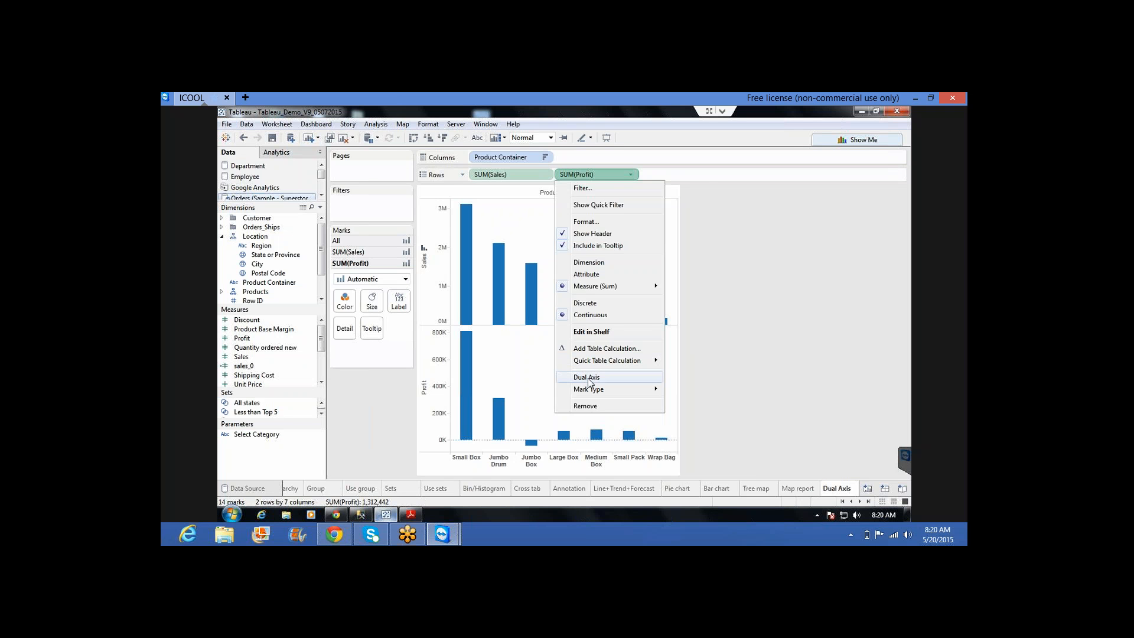
left_click(587, 378)
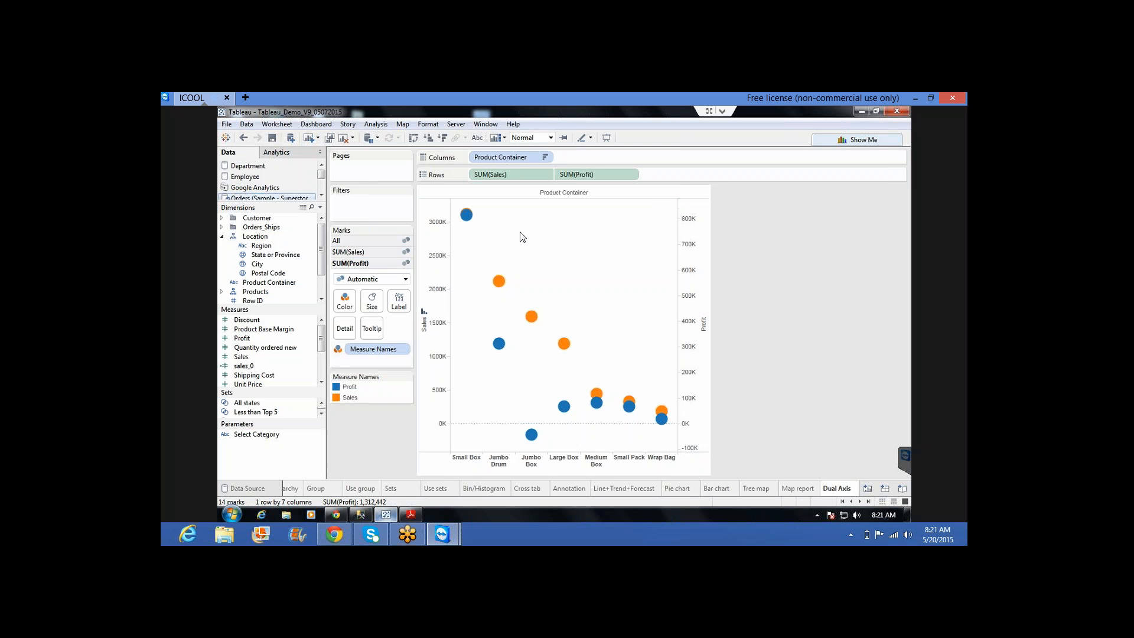
Try hiding the header of the Profit axis and undo the change
mouse_move(468, 223)
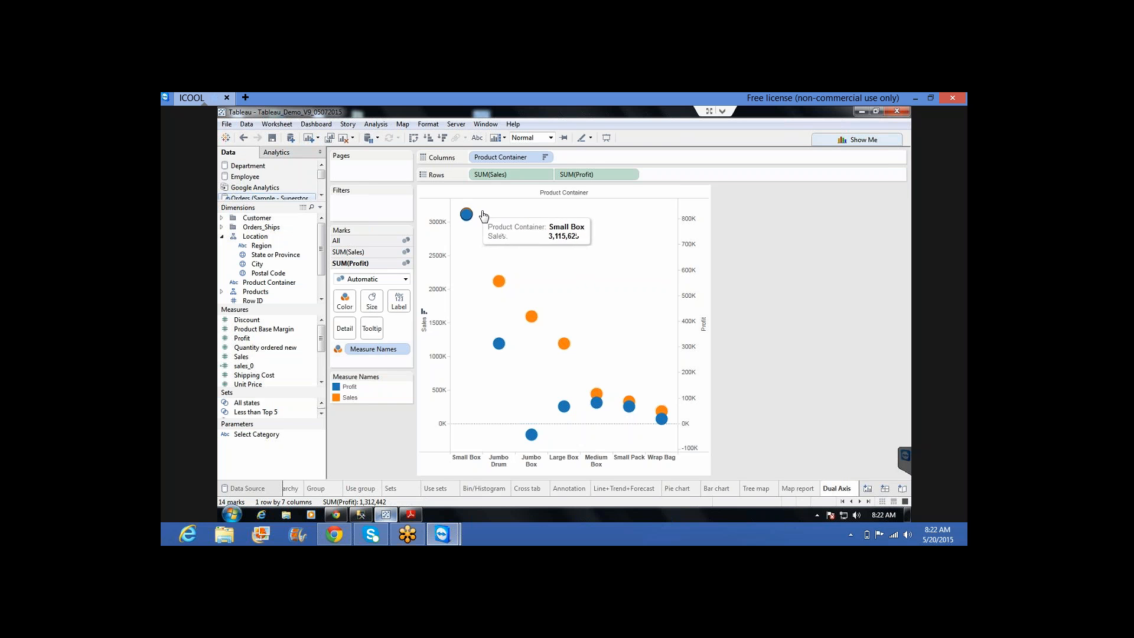
right_click(695, 229)
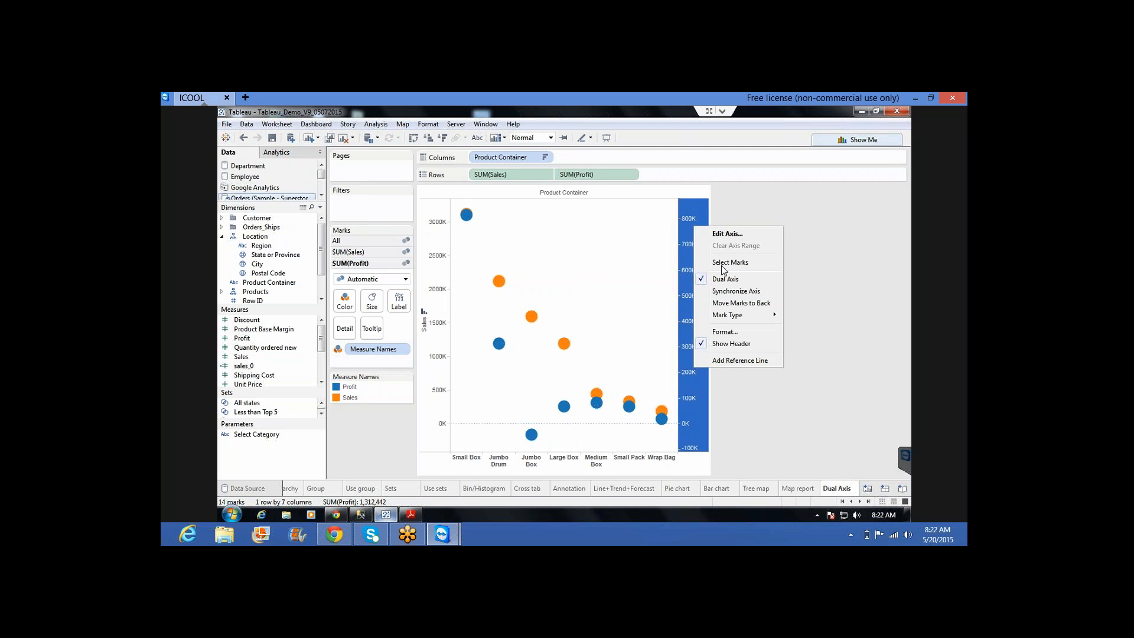
left_click(730, 344)
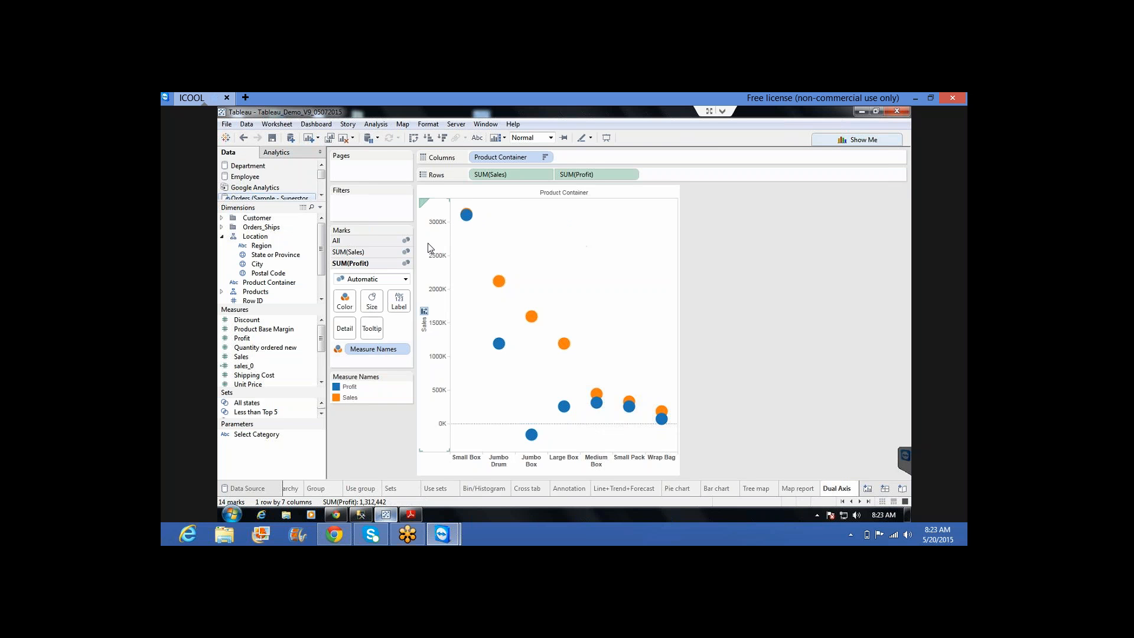
mouse_move(468, 217)
left_click(243, 139)
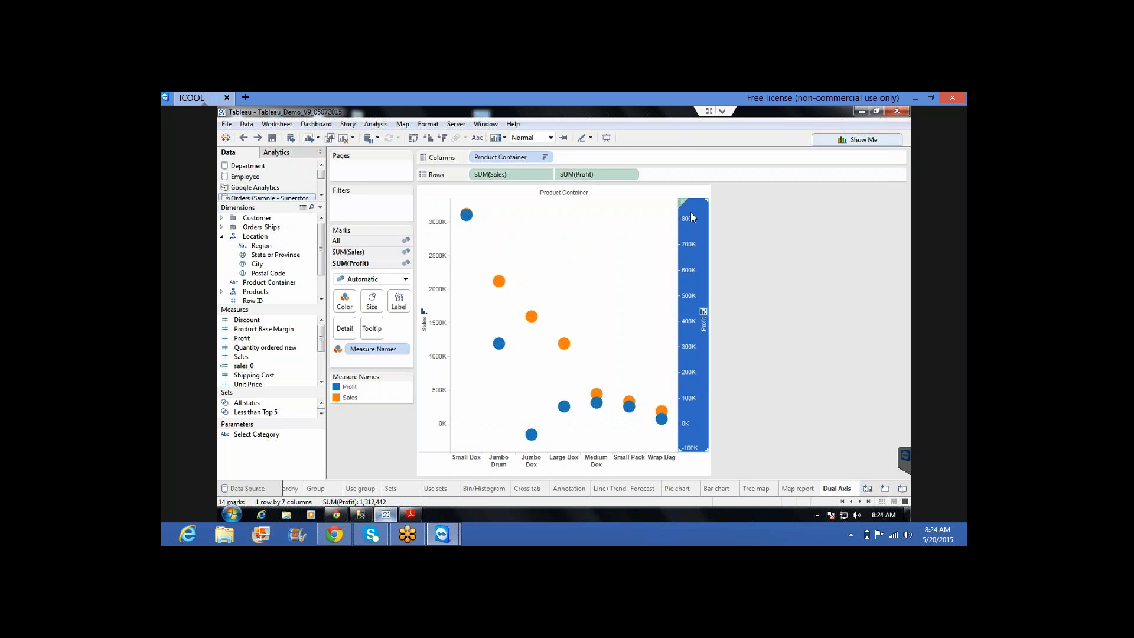
Synchronize the Profit axis with the Sales axis so both measures share the same scale
right_click(692, 217)
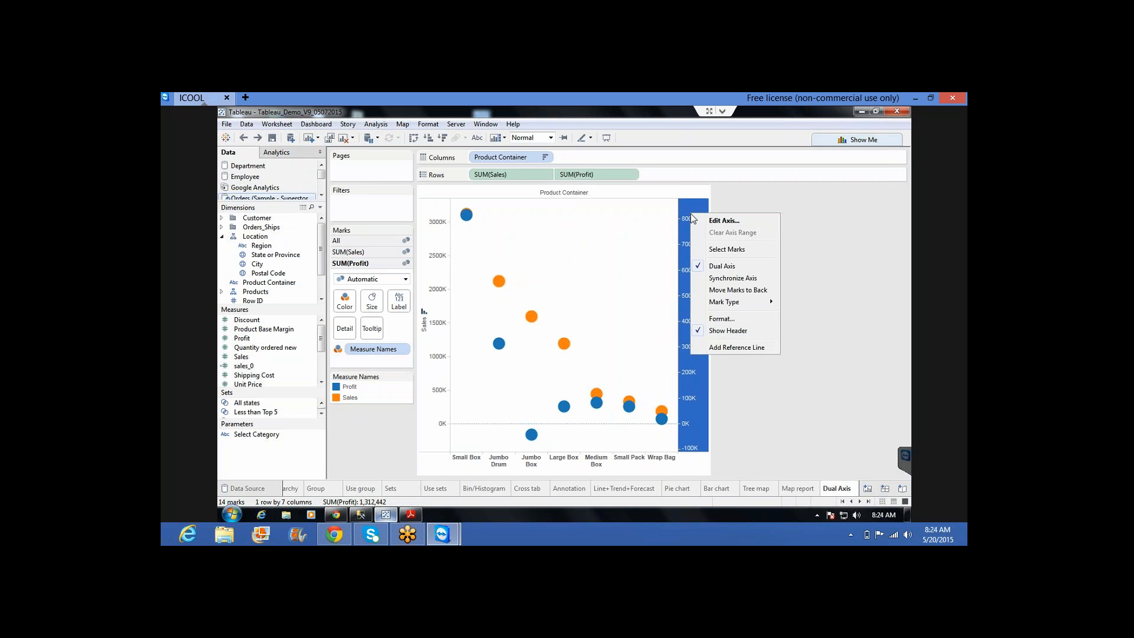
left_click(733, 278)
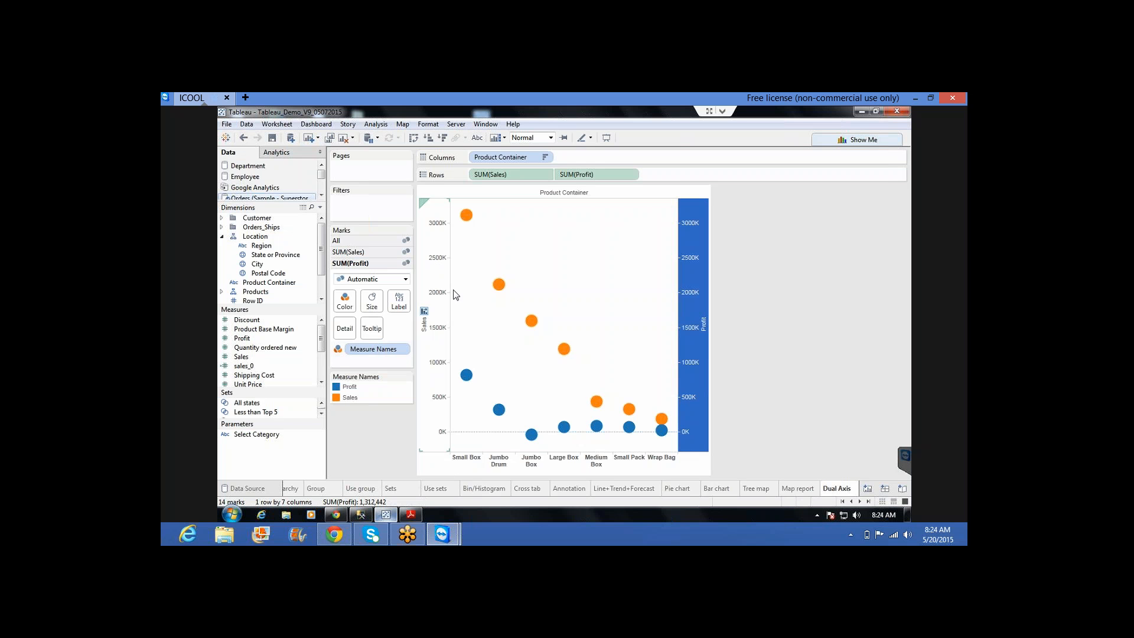
mouse_move(468, 379)
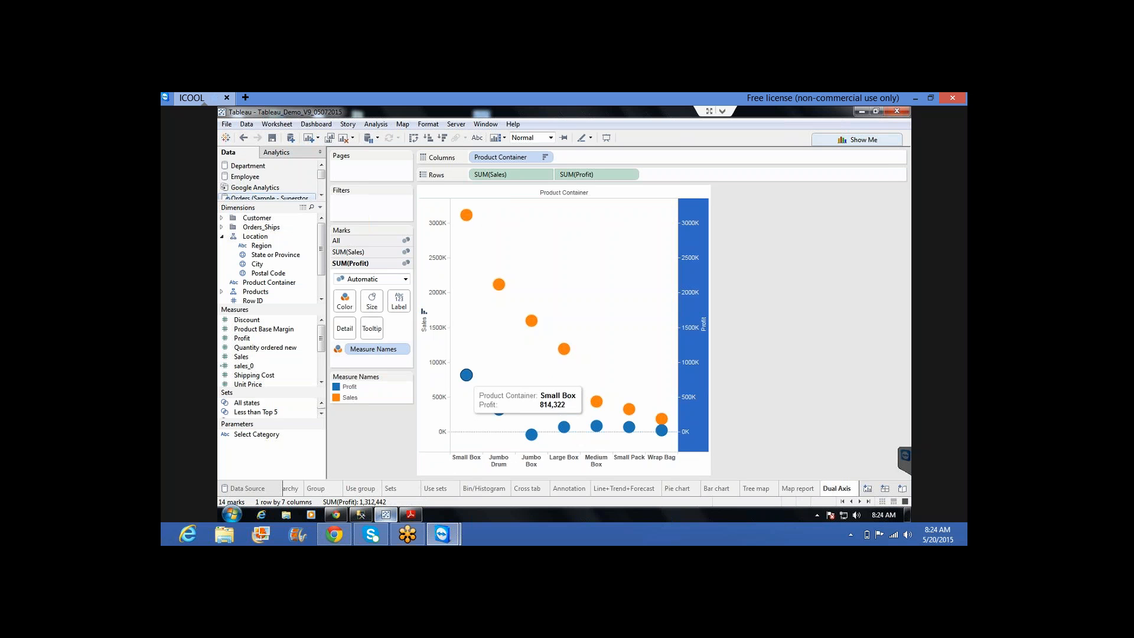
Hide the header of the synchronized Profit axis
left_click(613, 298)
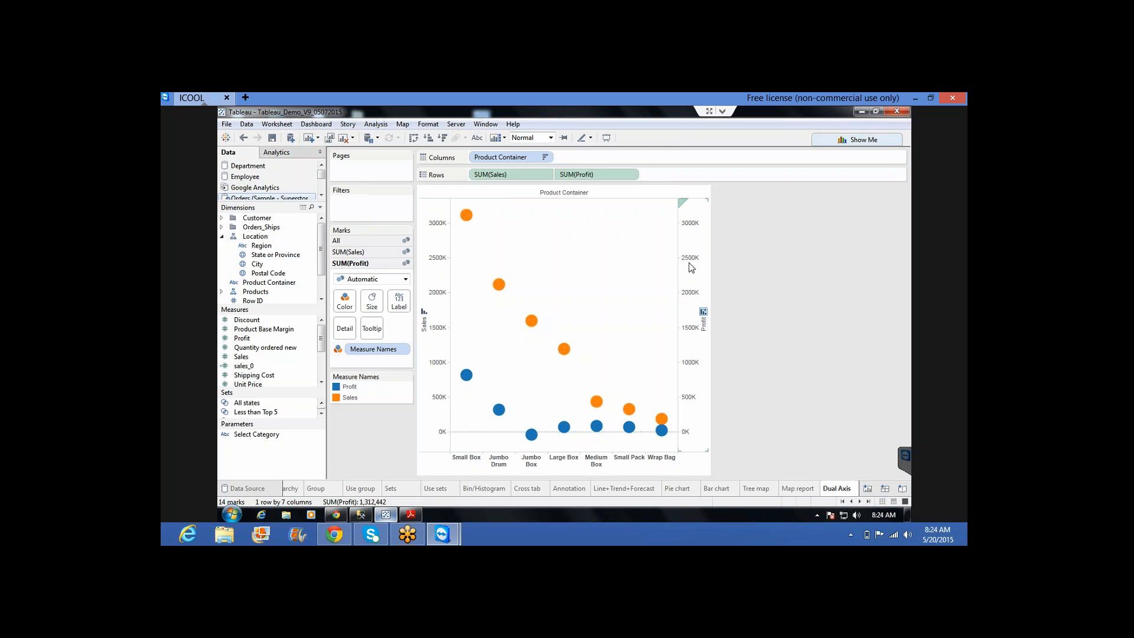
left_click(690, 264)
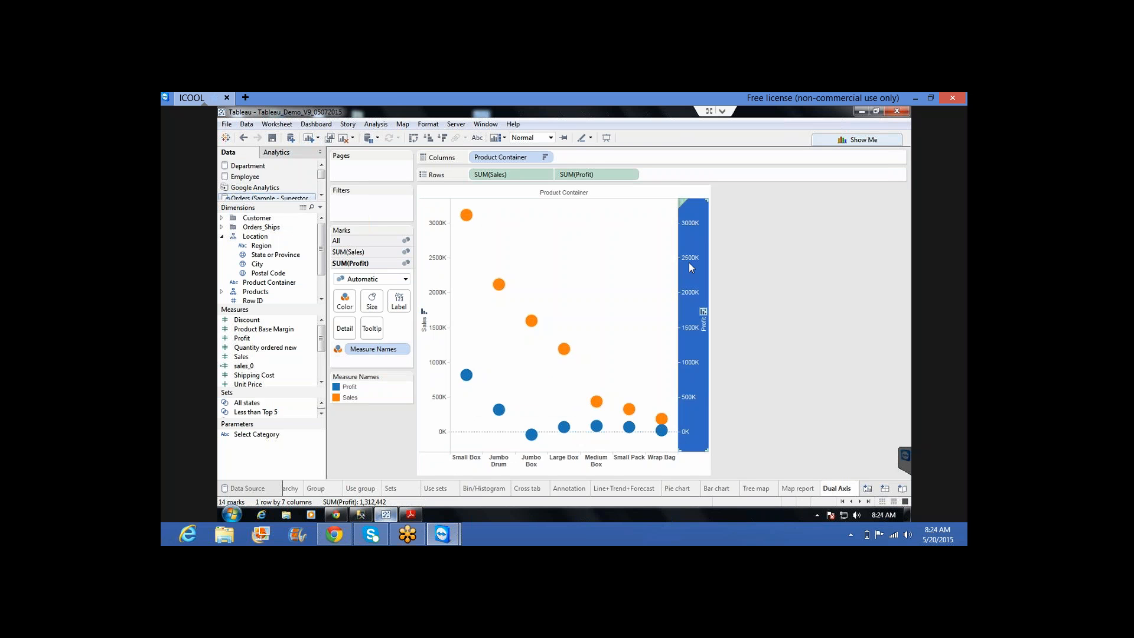
right_click(689, 263)
left_click(730, 387)
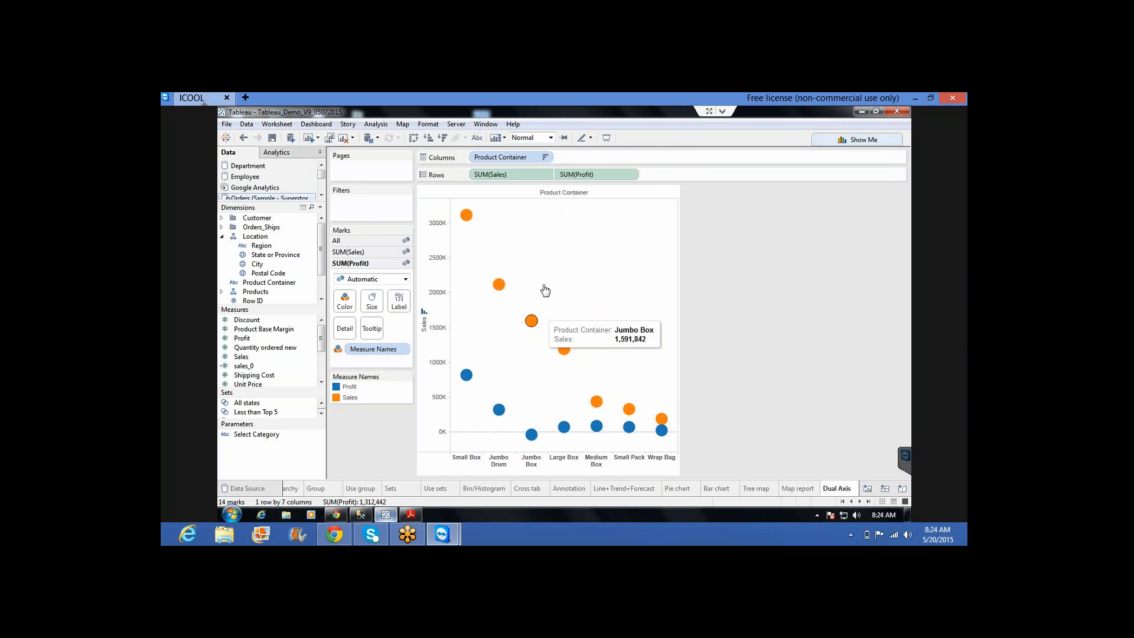
mouse_move(531, 321)
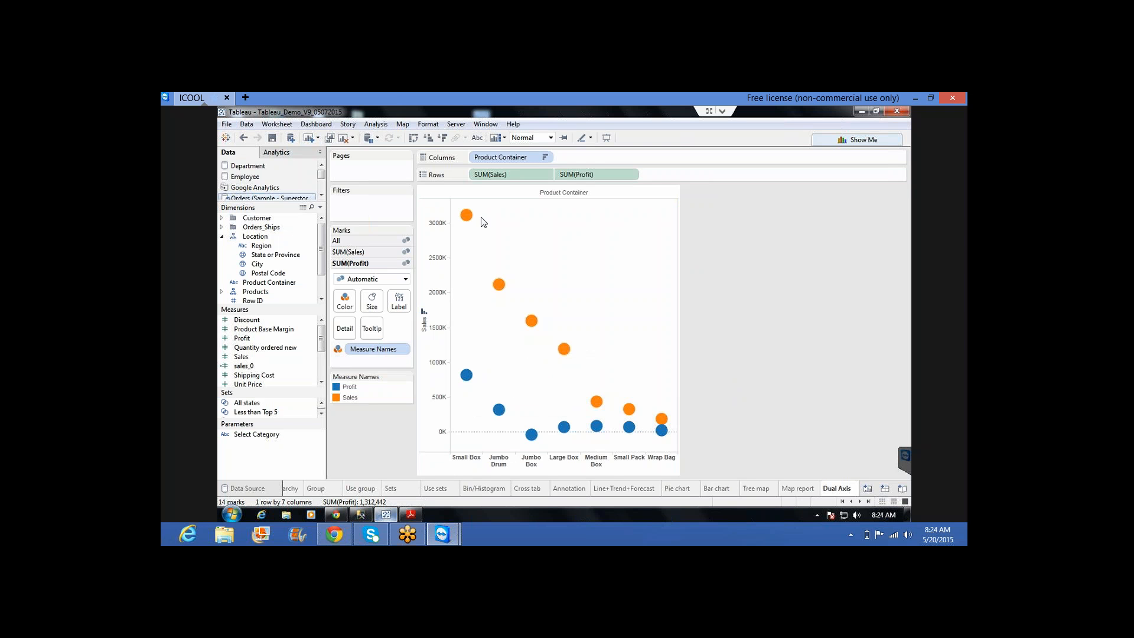
Set the mark type of Sales to Bar and the mark type of Profit to Line
left_click(504, 173)
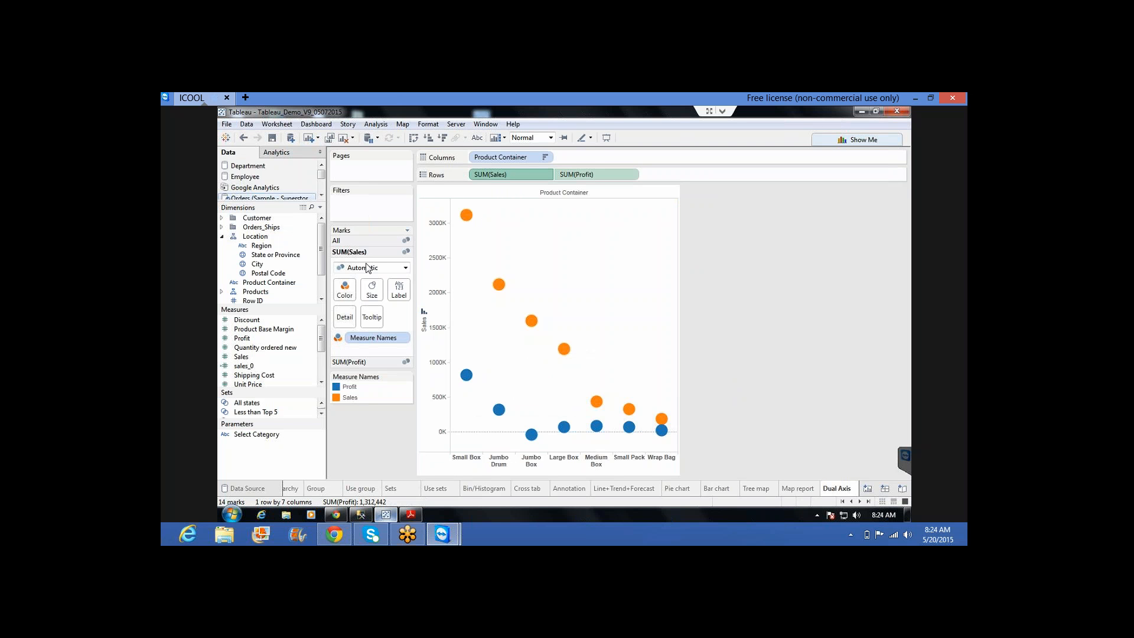
left_click(406, 269)
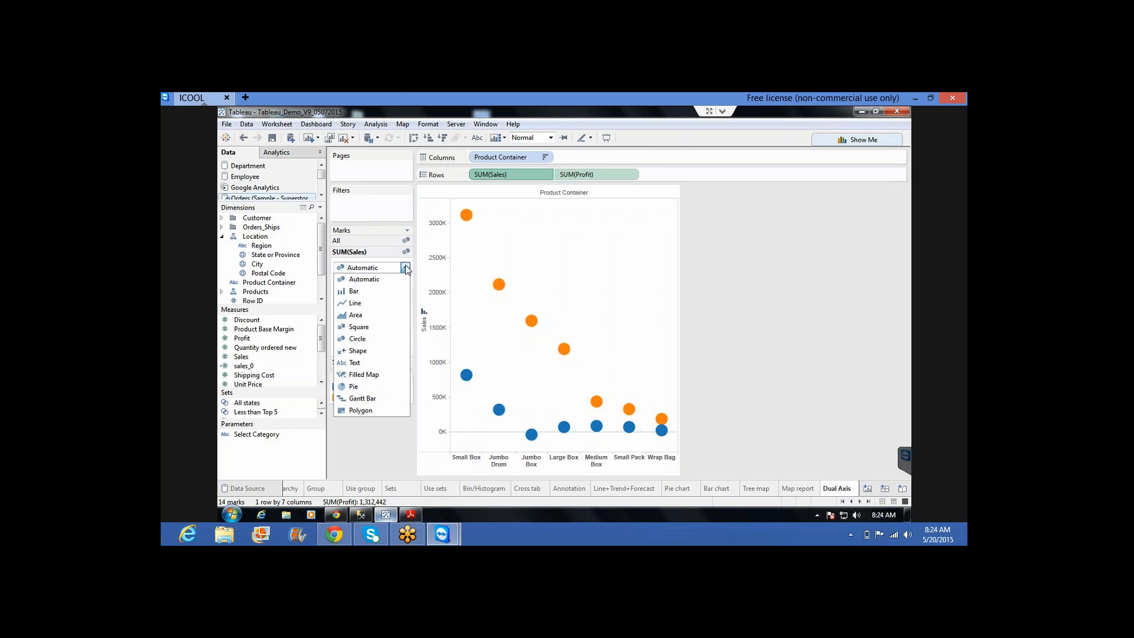
left_click(356, 288)
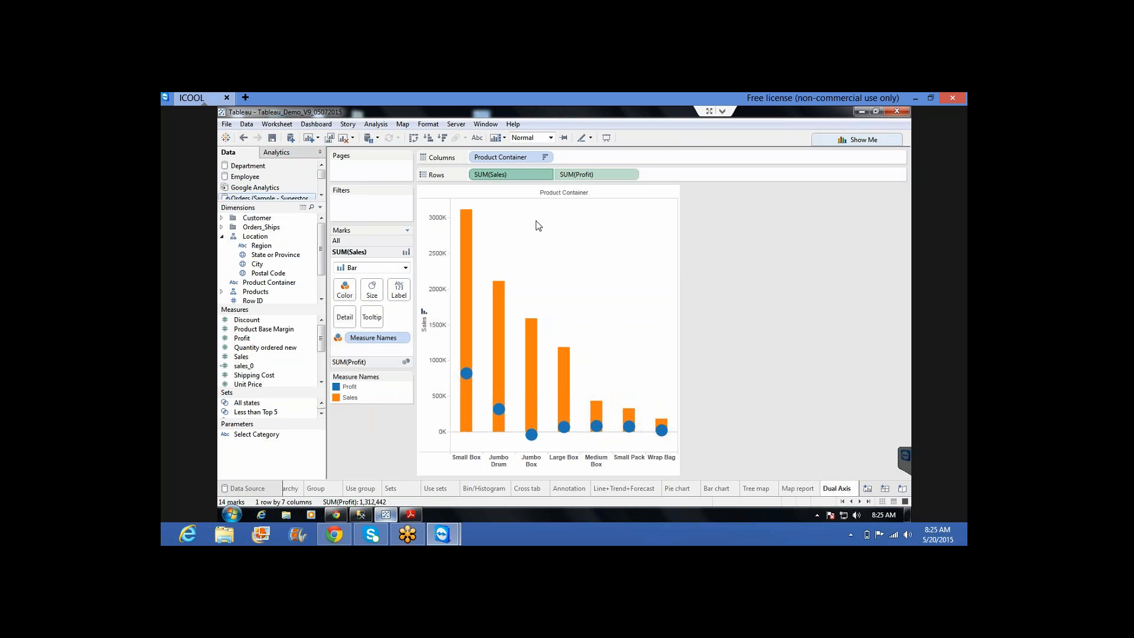
left_click(593, 174)
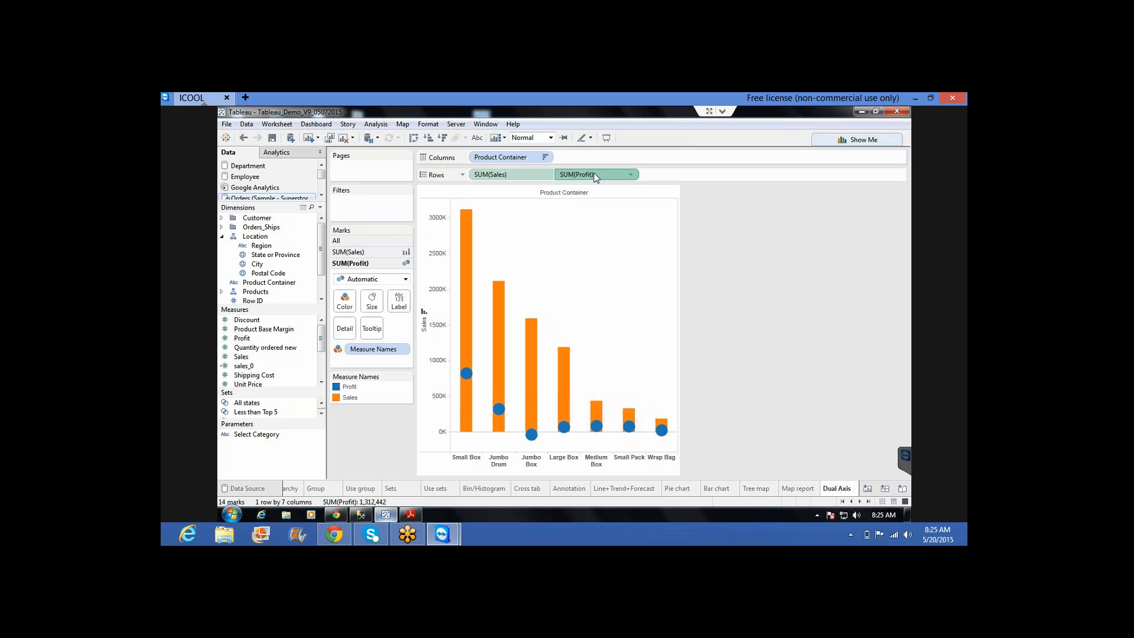
left_click(365, 283)
left_click(360, 312)
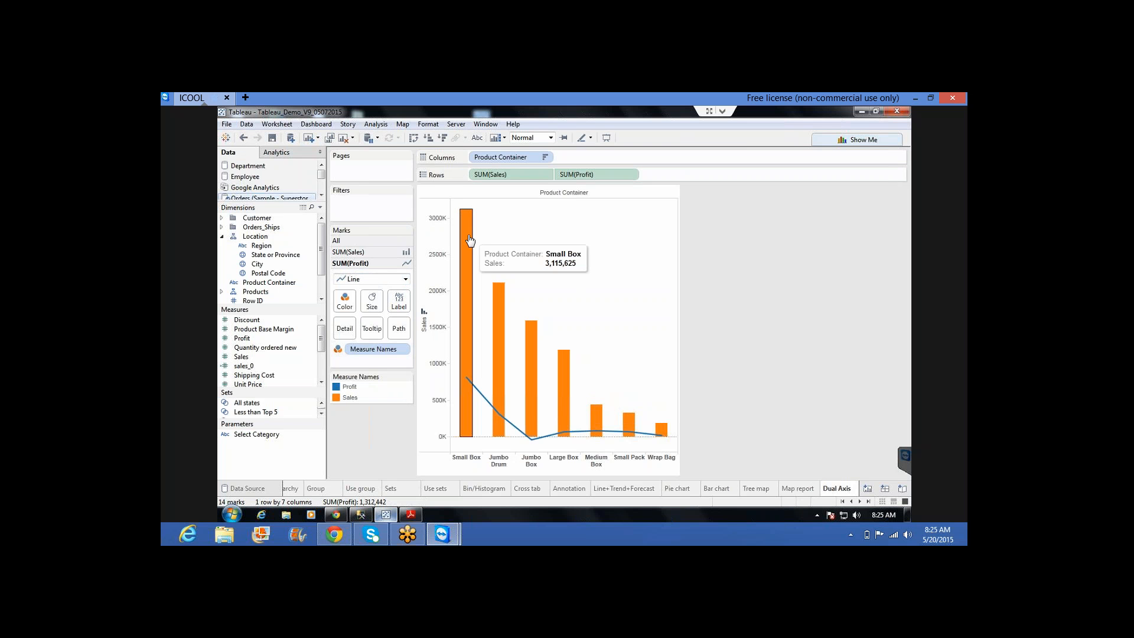
Edit the Measure Names colors and apply gray to Sales
left_click(509, 175)
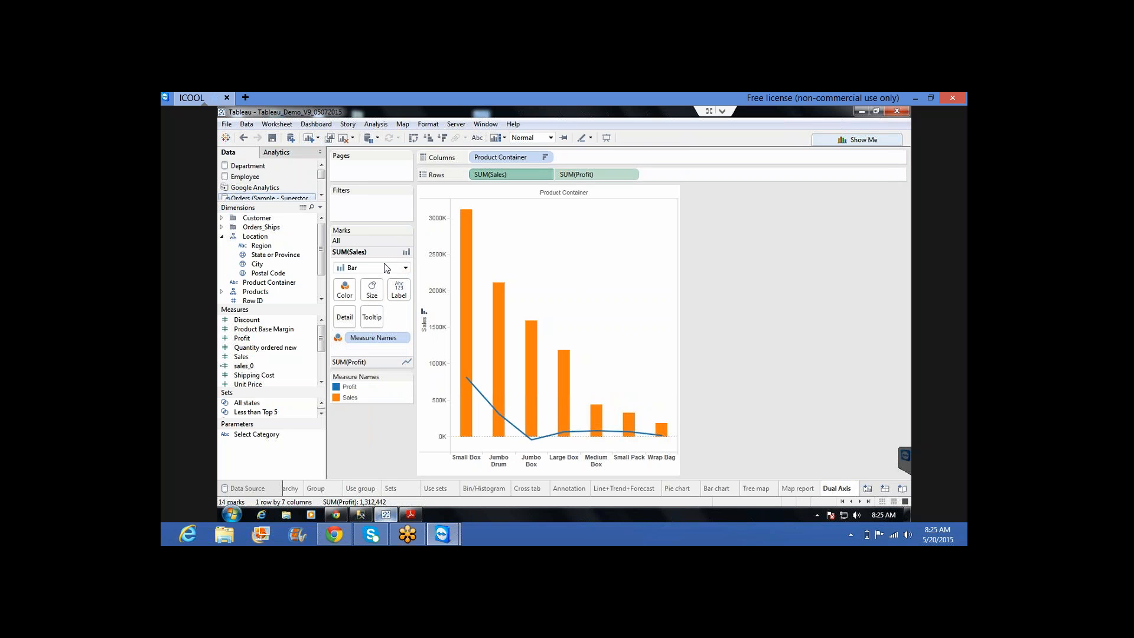
left_click(344, 293)
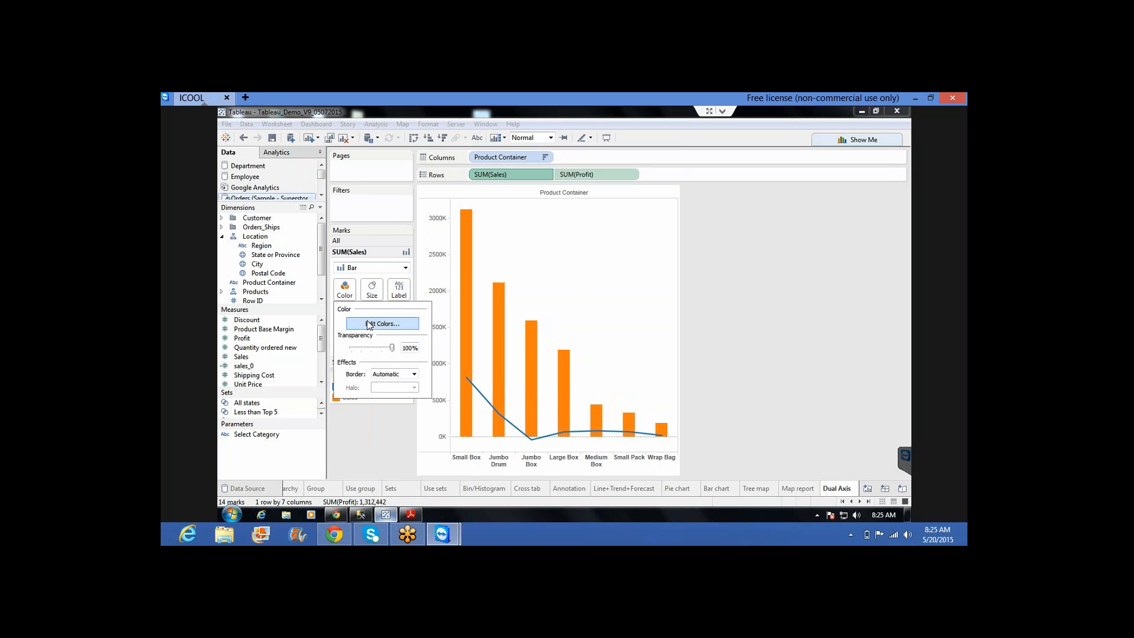
left_click(368, 324)
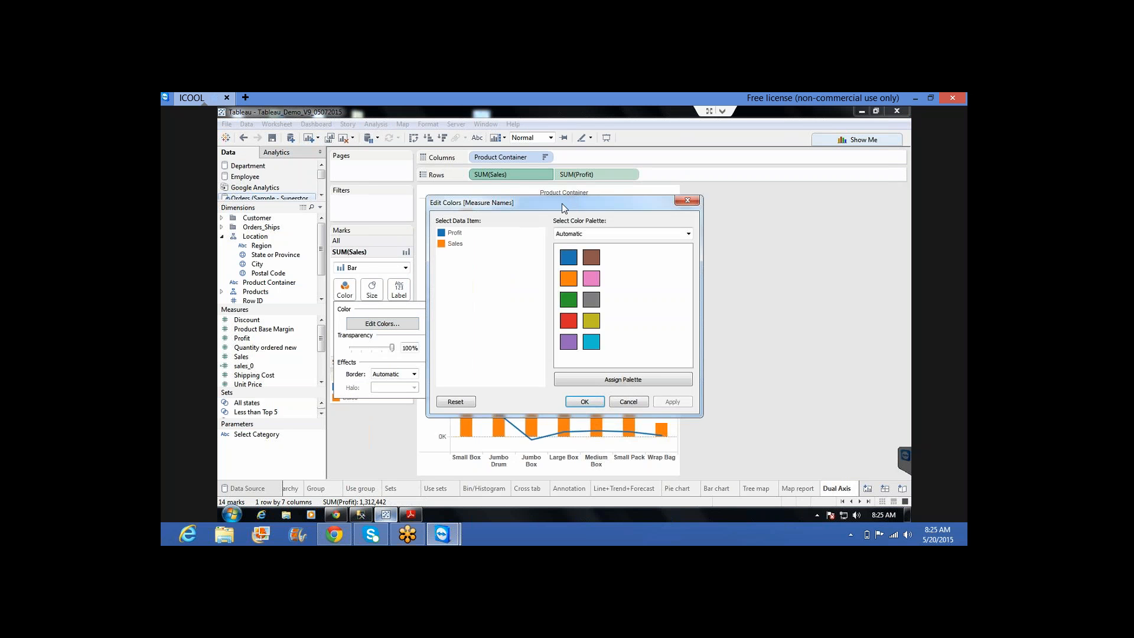
left_click_drag(636, 202, 752, 195)
left_click(565, 237)
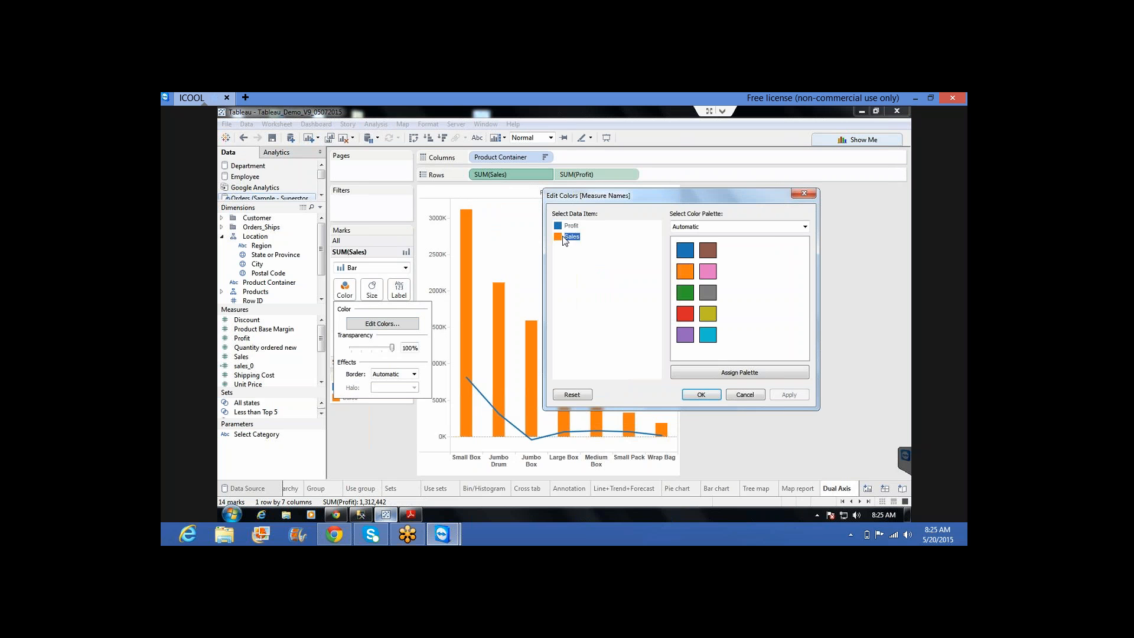
left_click(710, 291)
left_click(781, 396)
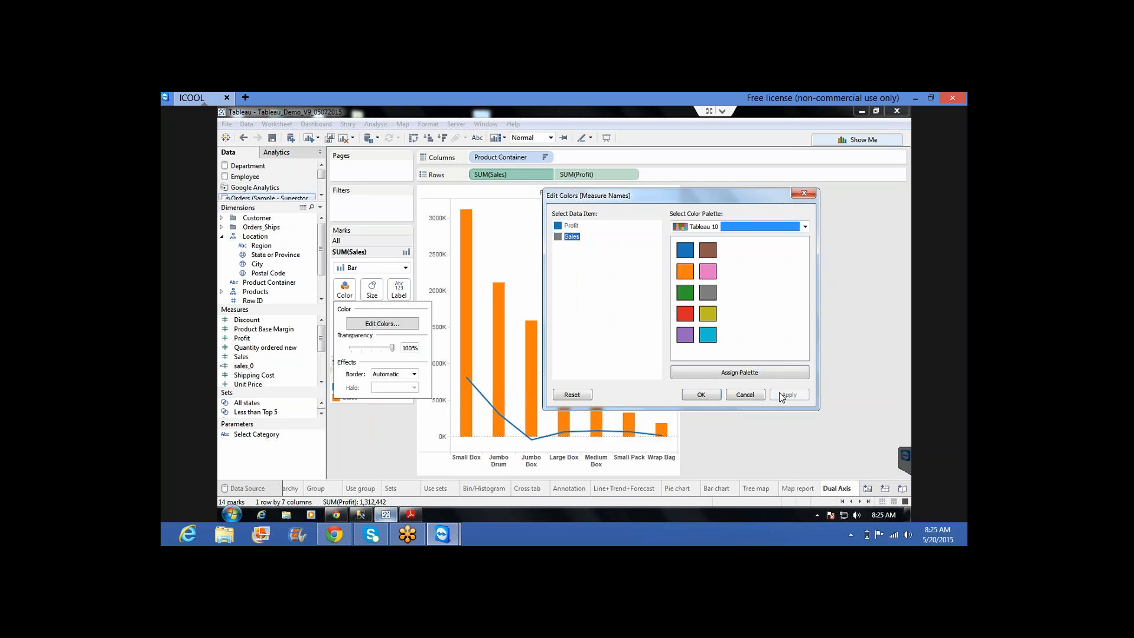
Assign red to Profit in the Measure Names colors and accept the color changes
left_click(571, 227)
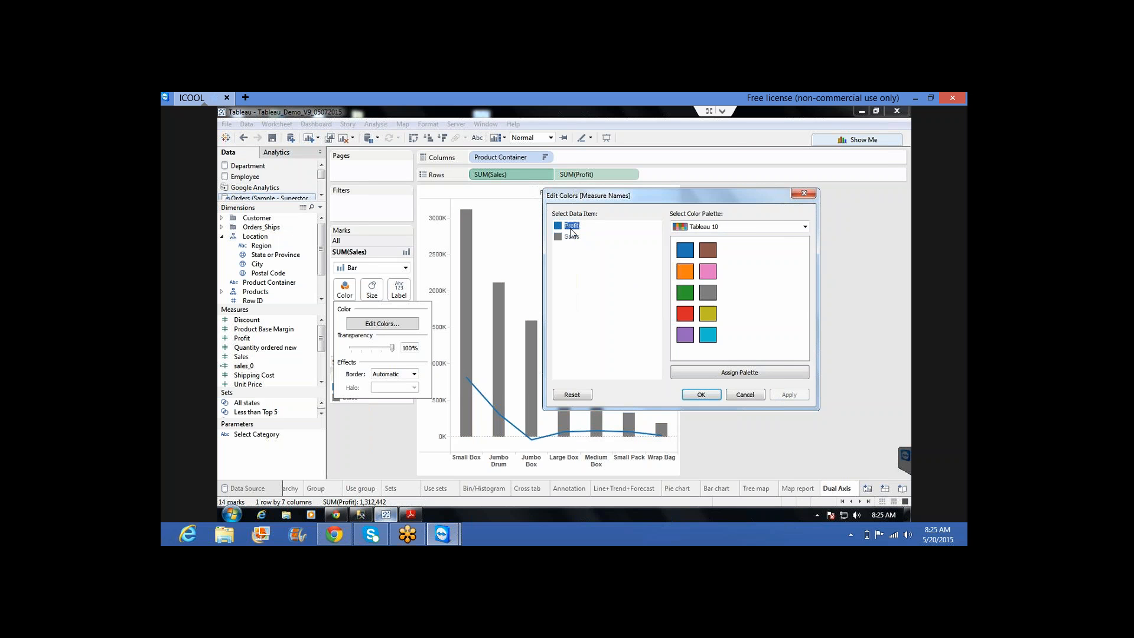
left_click(687, 316)
left_click(792, 398)
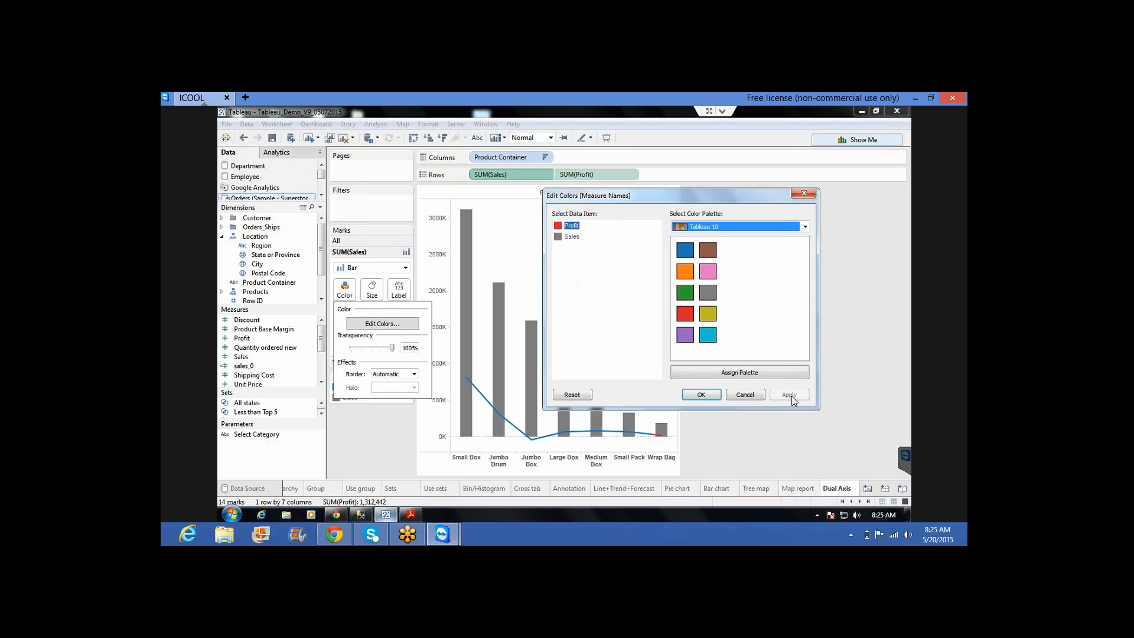
left_click(702, 395)
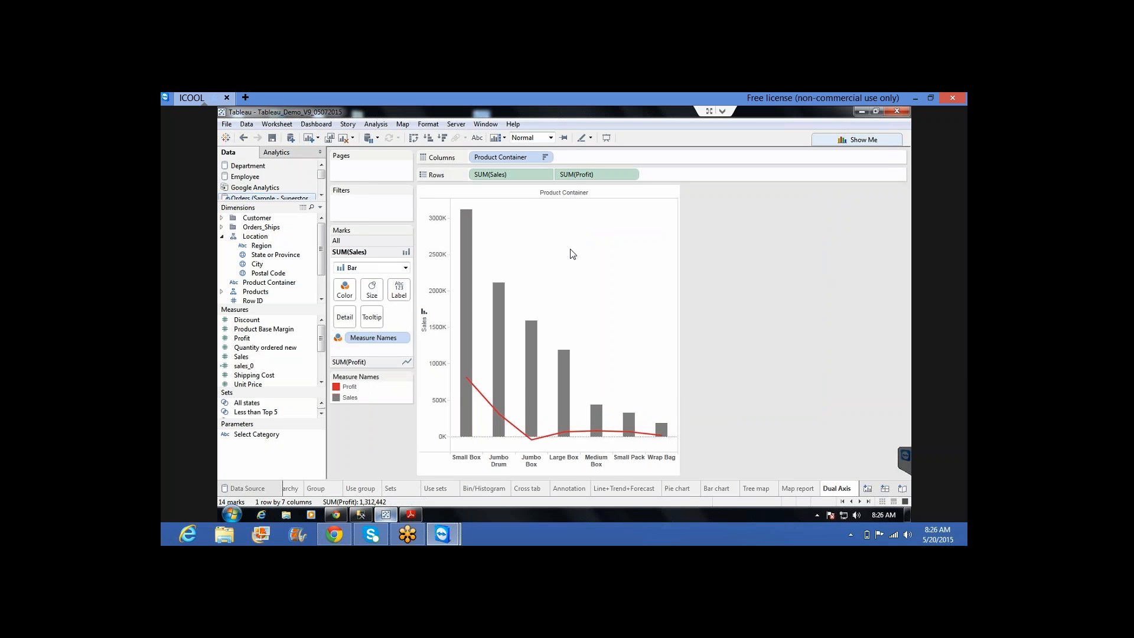
Create a new worksheet with Product Container on the columns and Sales on the rows
left_click(867, 489)
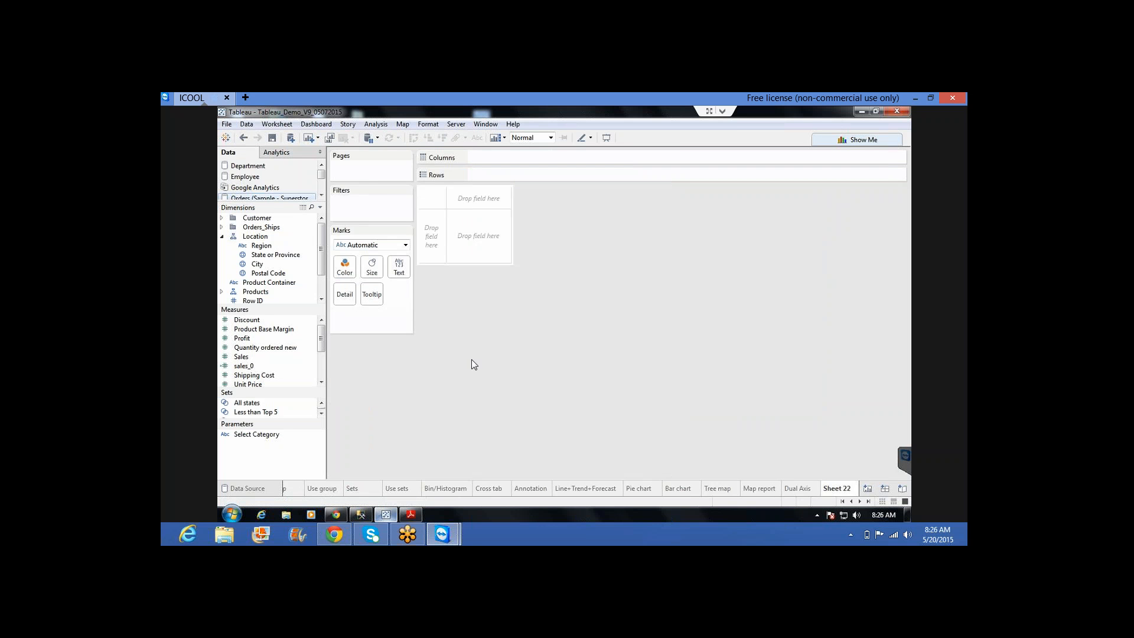
left_click_drag(273, 286, 537, 156)
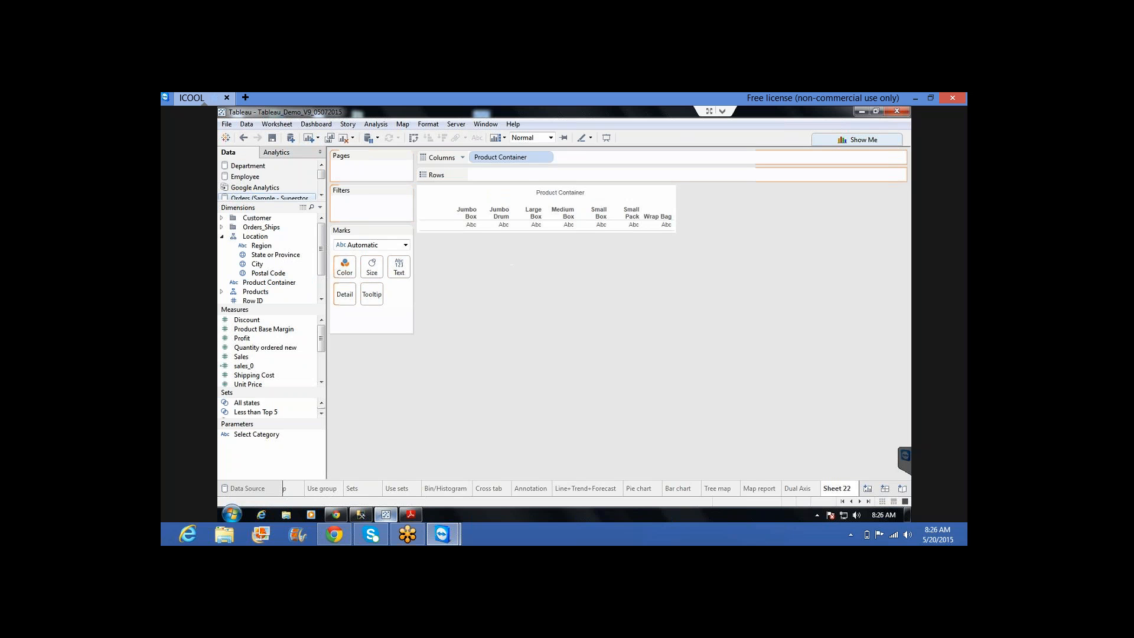
left_click(242, 356)
left_click_drag(462, 244, 478, 175)
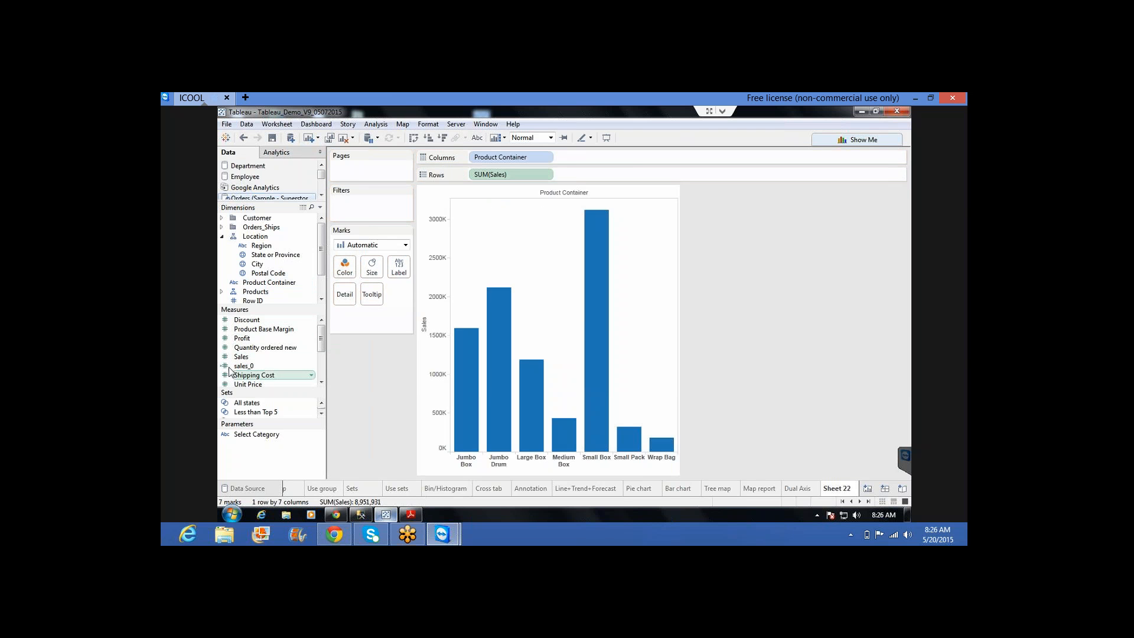
Try adding Profit to the rows after Sales and undo the addition
left_click(246, 339)
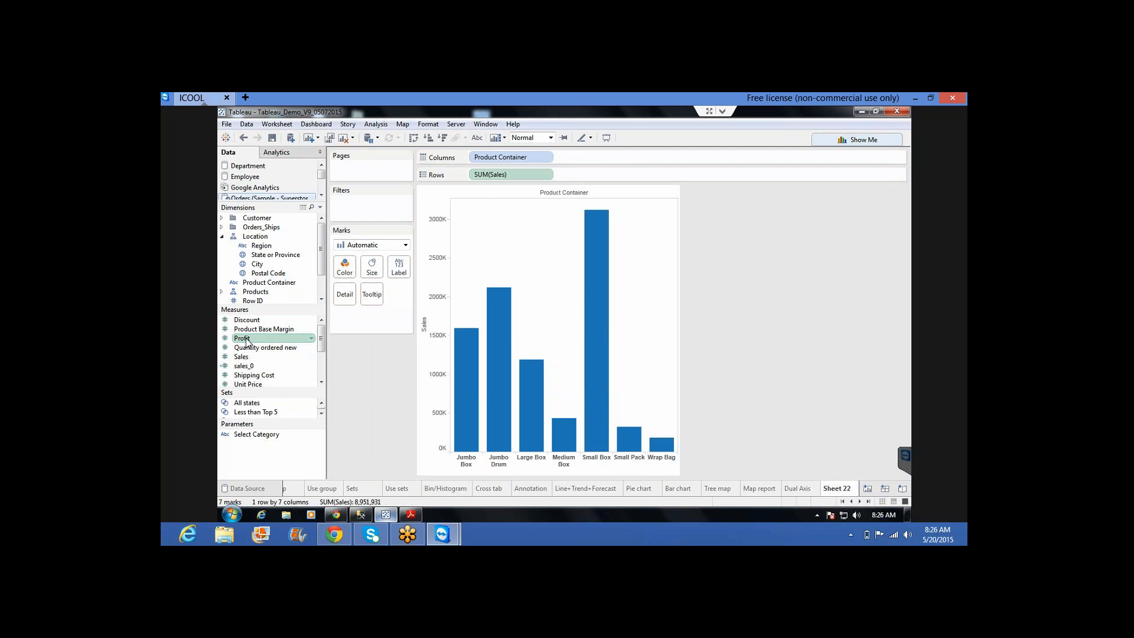
left_click_drag(246, 341, 271, 355)
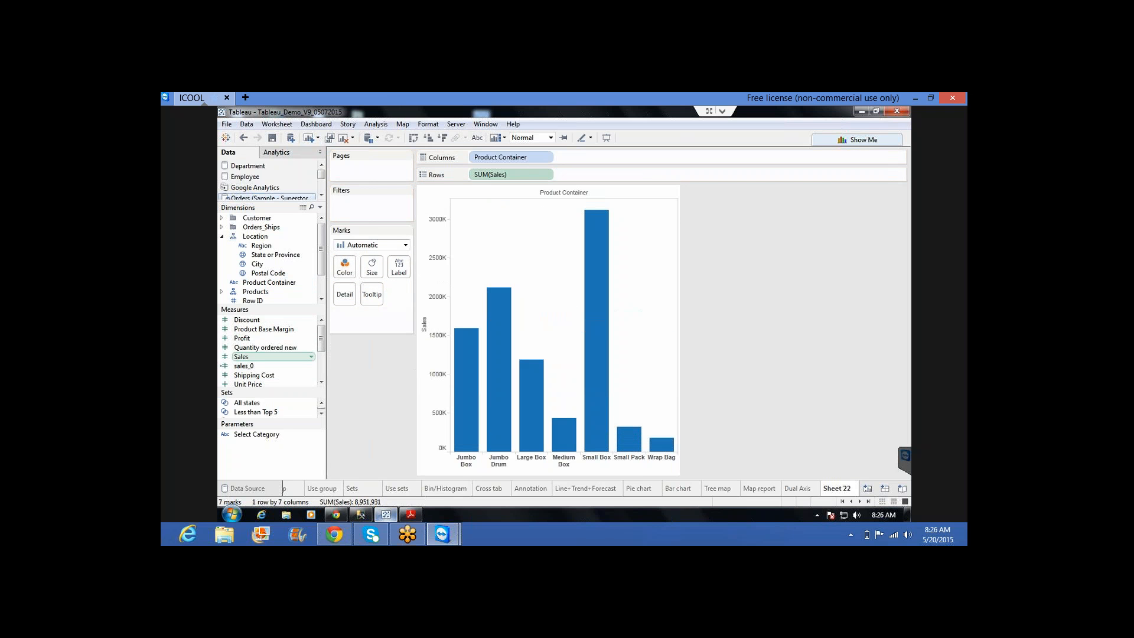
double_click(244, 341)
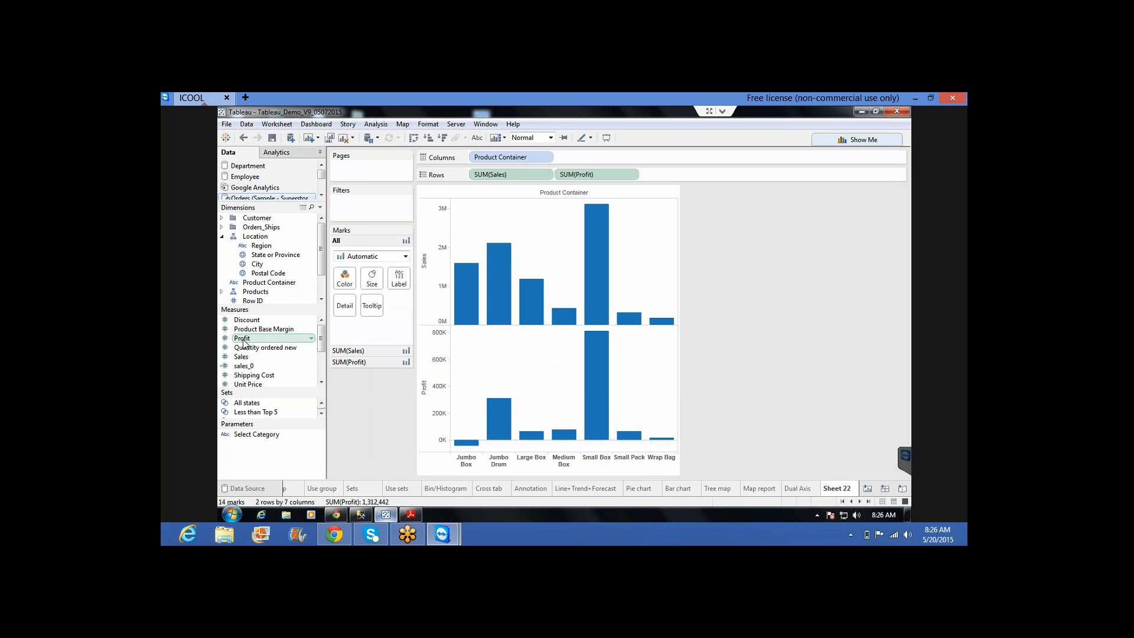
left_click(244, 137)
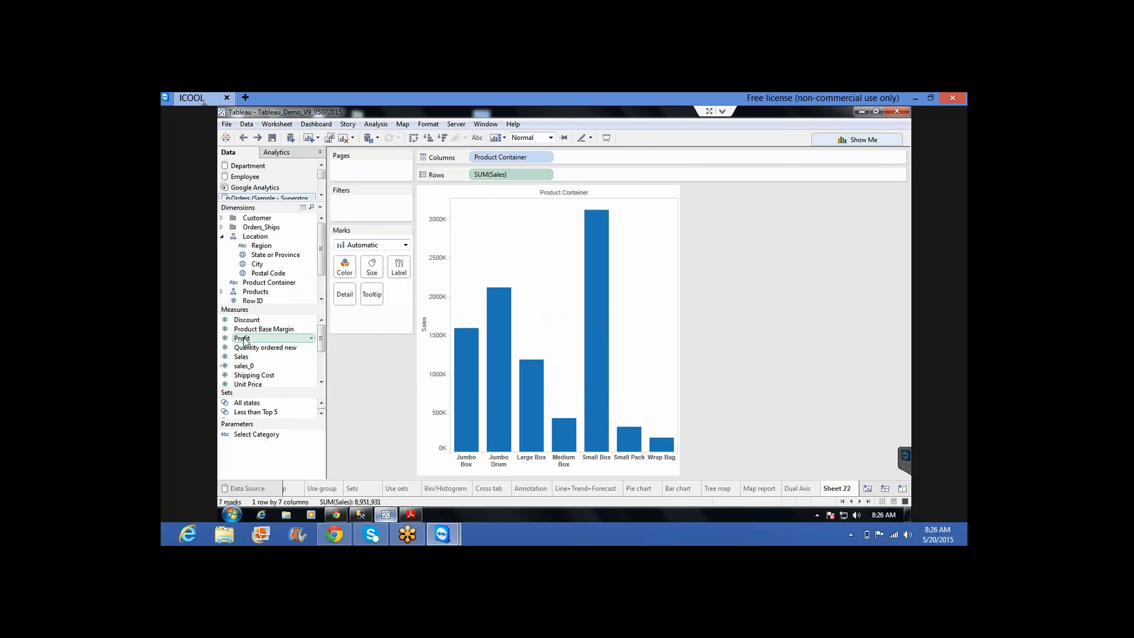
Place Profit on a second axis opposite Sales in the Product Container chart and check its Dual Axis option
left_click_drag(244, 341, 440, 318)
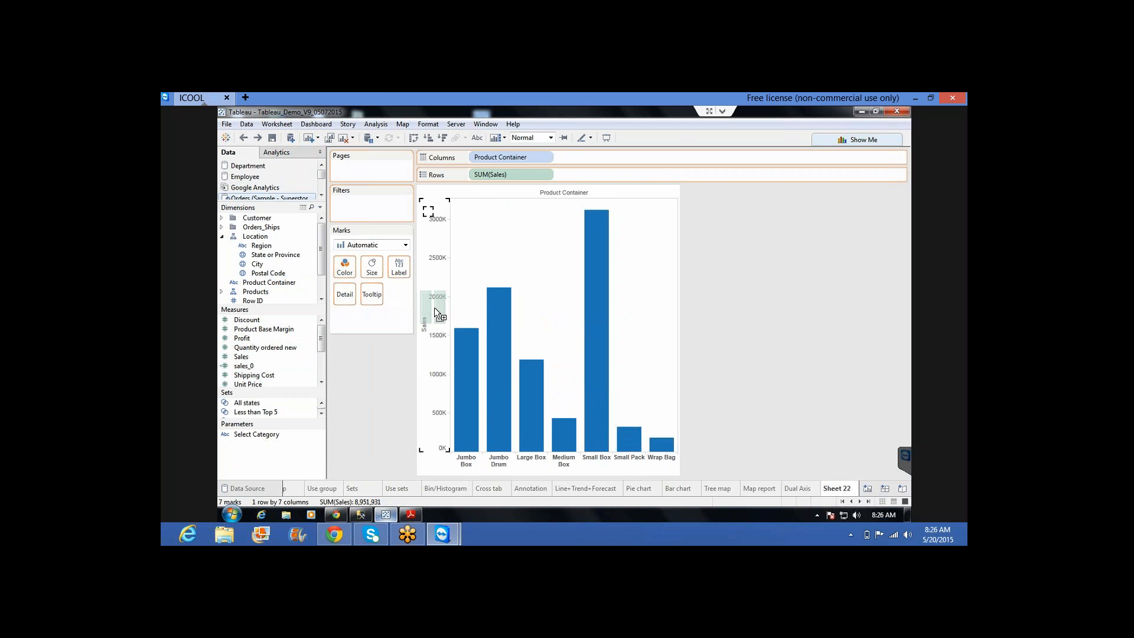
left_click_drag(453, 310, 511, 316)
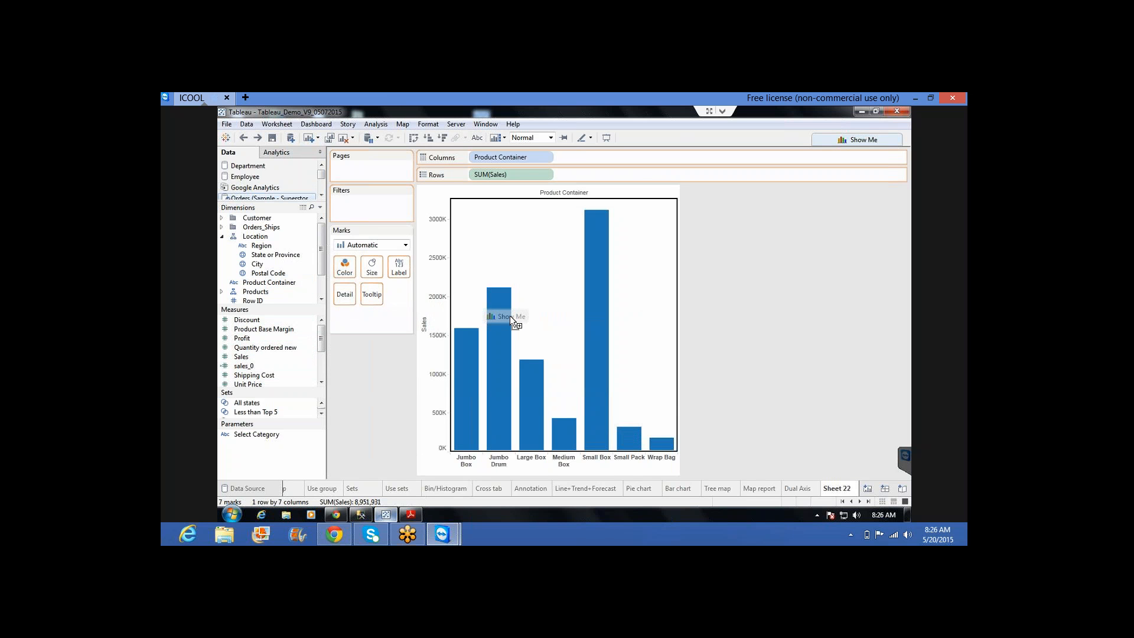
left_click_drag(446, 303, 527, 324)
left_click_drag(526, 323, 664, 309)
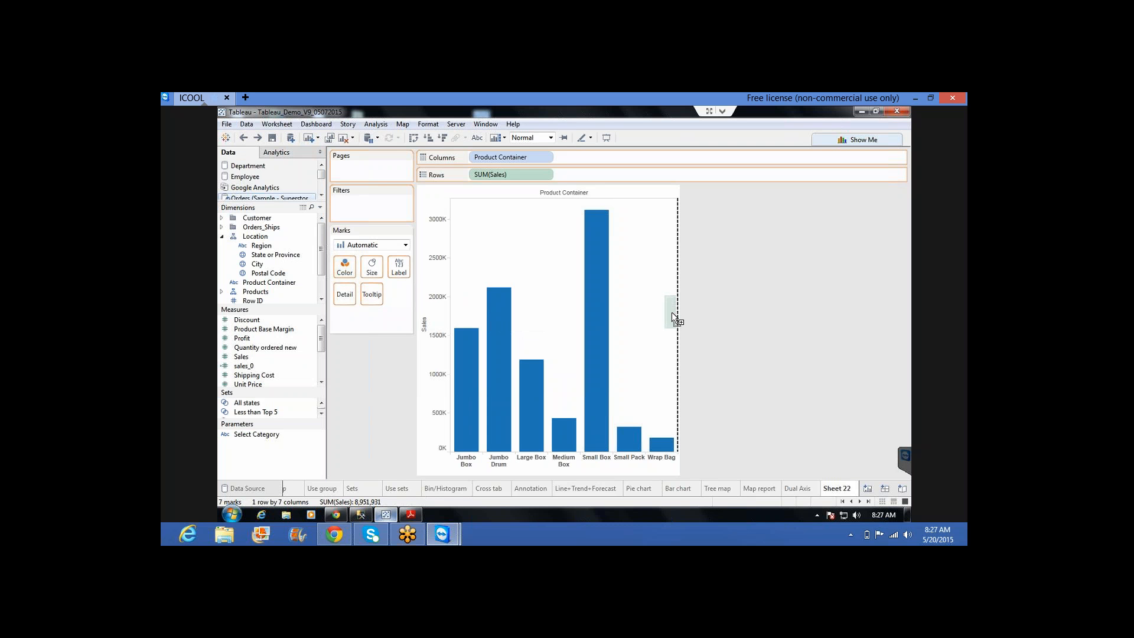
left_click_drag(672, 313, 508, 326)
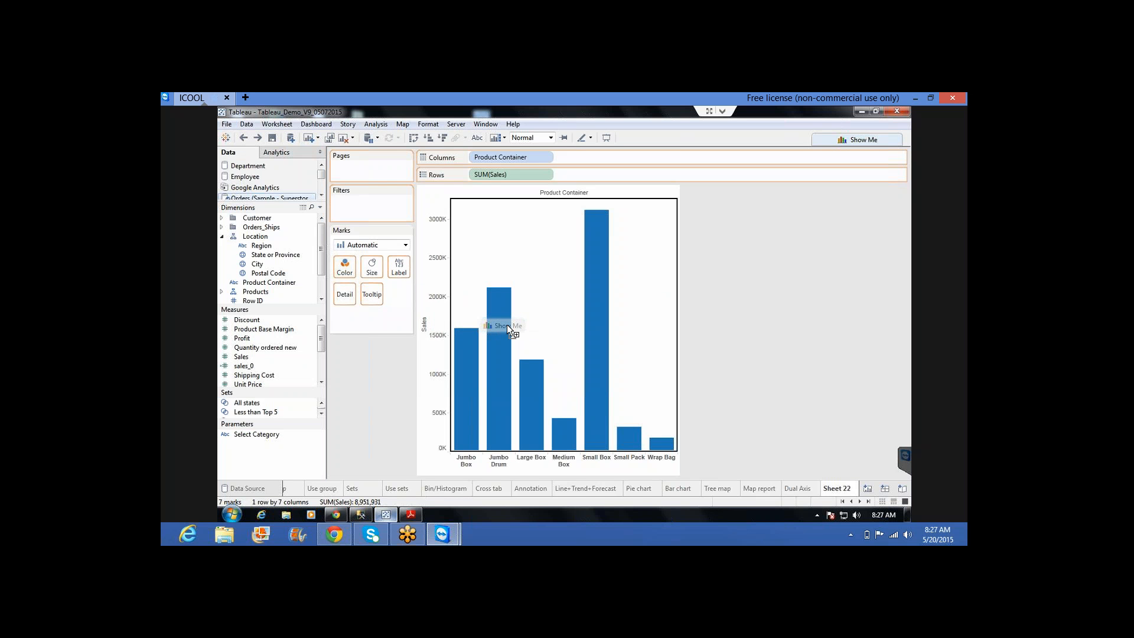
left_click_drag(566, 329, 646, 335)
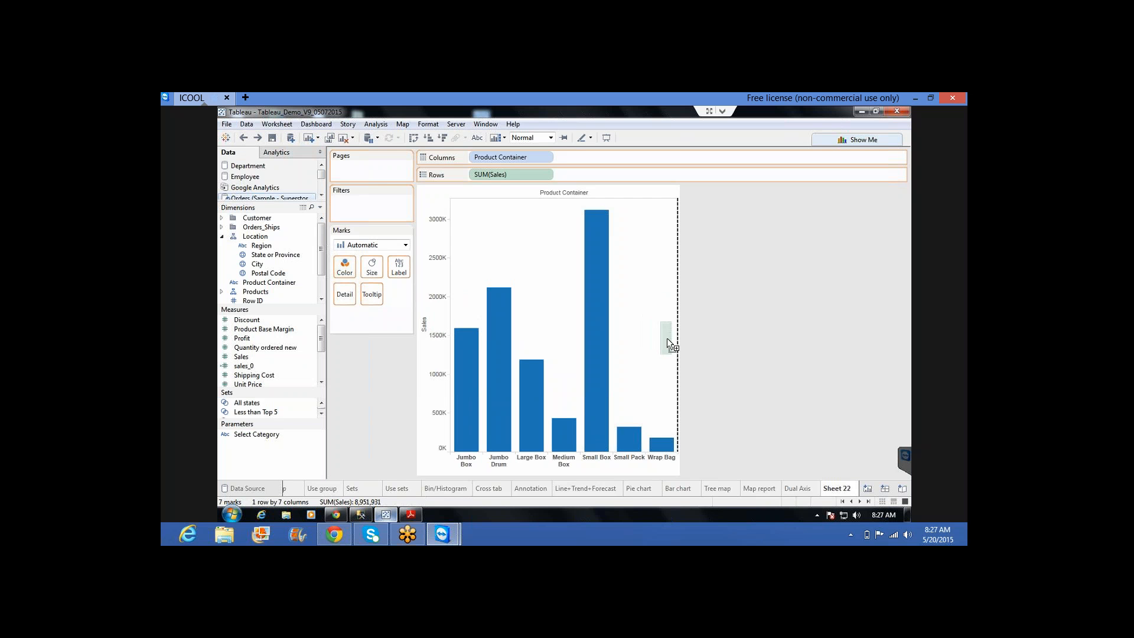
left_click_drag(674, 335, 675, 335)
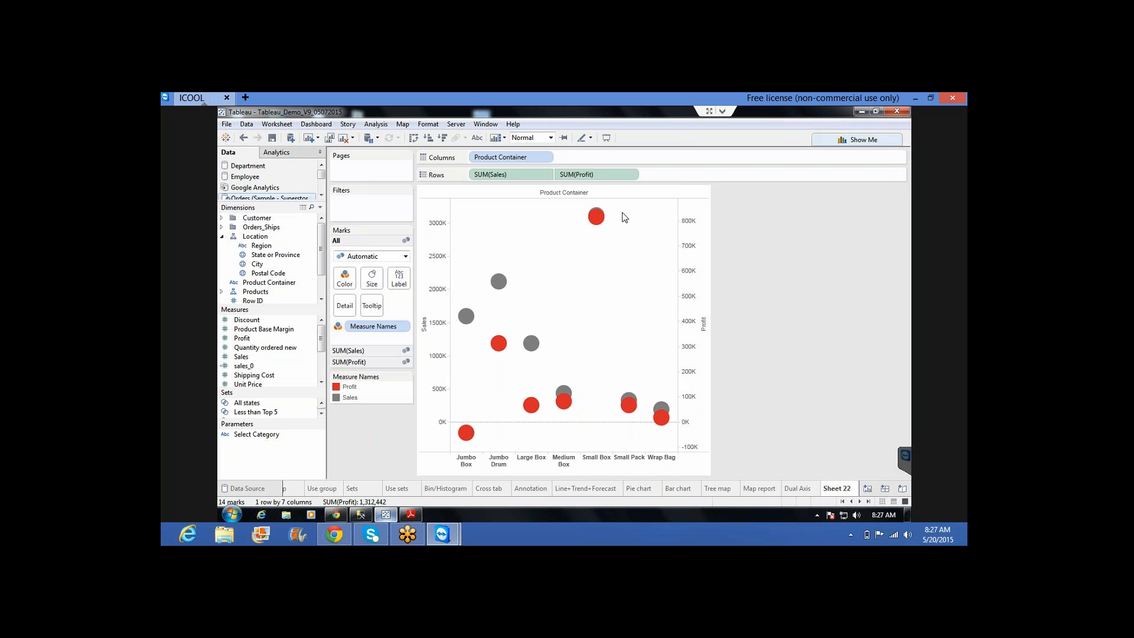
left_click(632, 176)
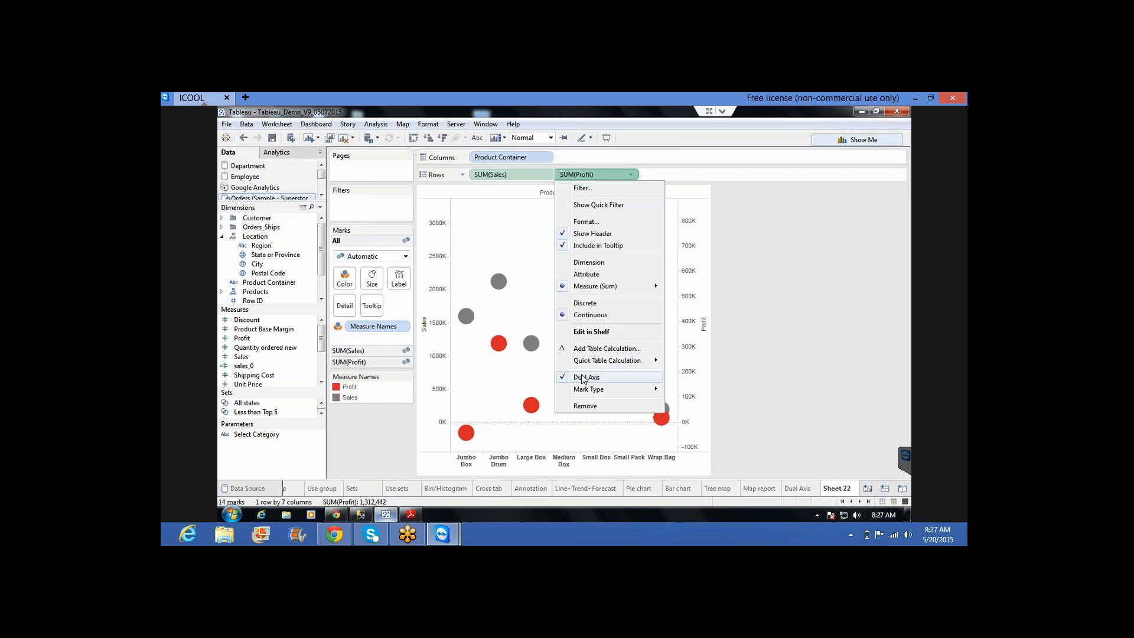
left_click(792, 309)
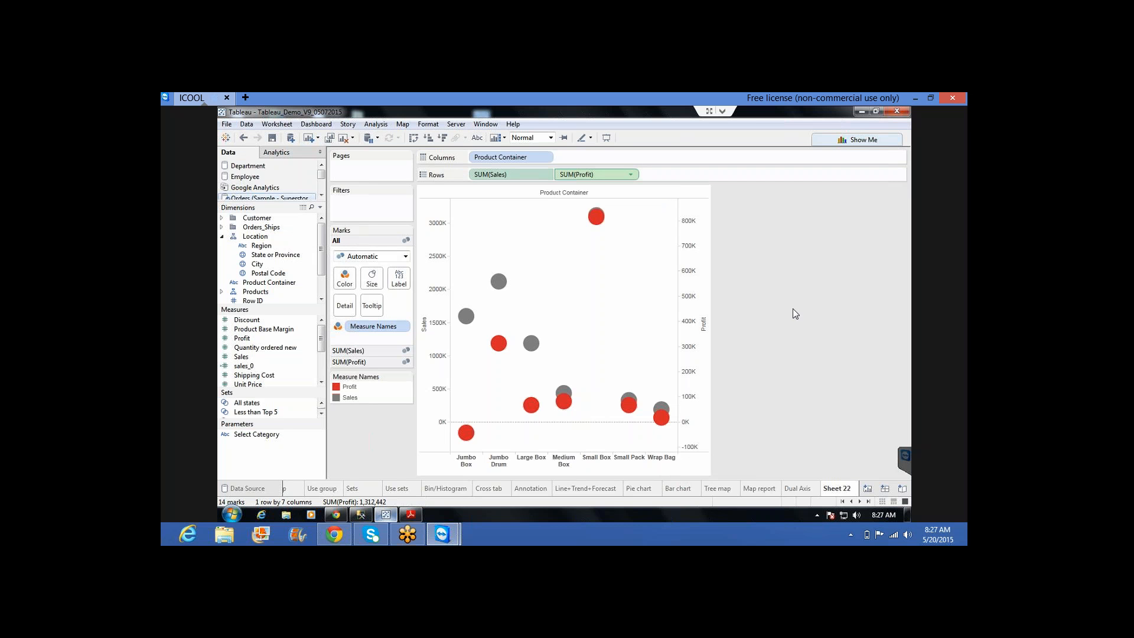
Synchronize the Profit axis with the Sales axis and hide the Profit axis header
right_click(696, 257)
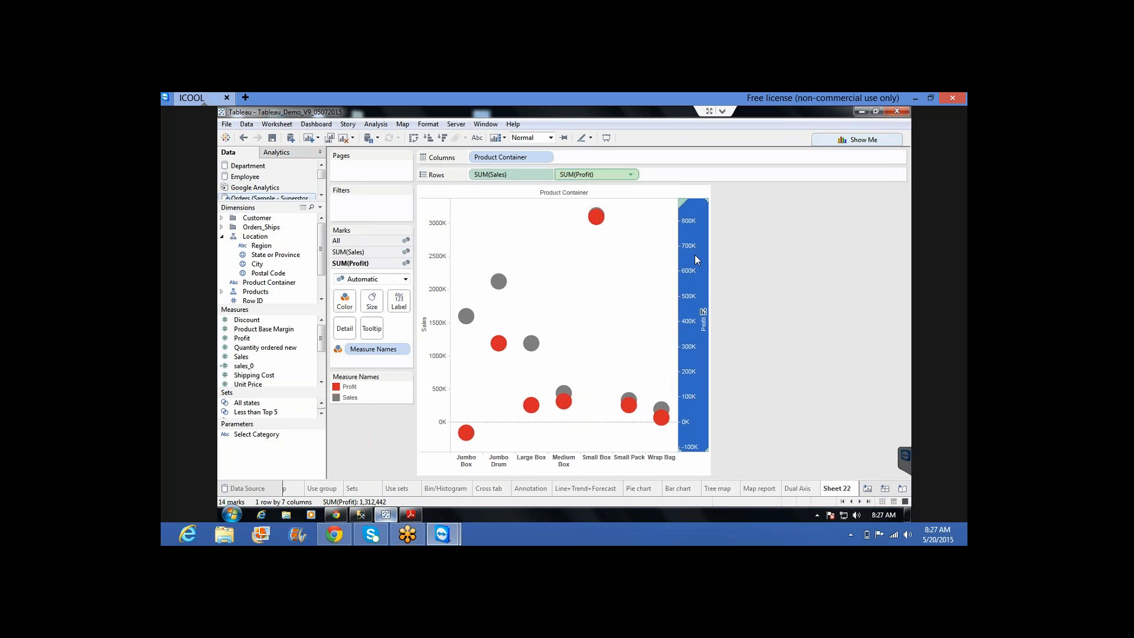
left_click(736, 322)
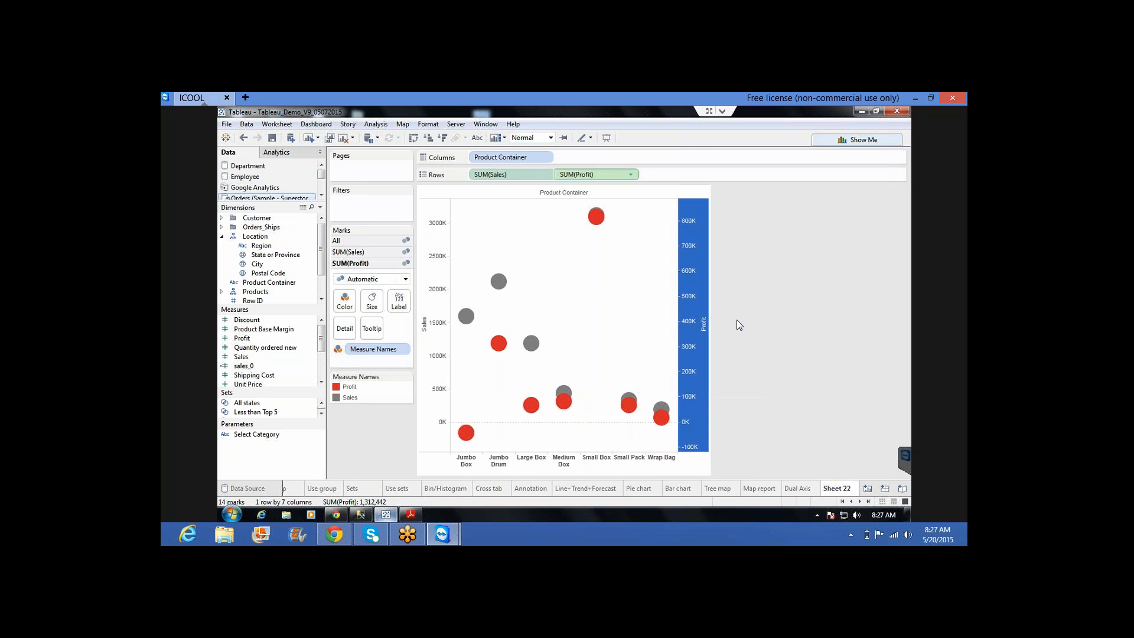
right_click(697, 261)
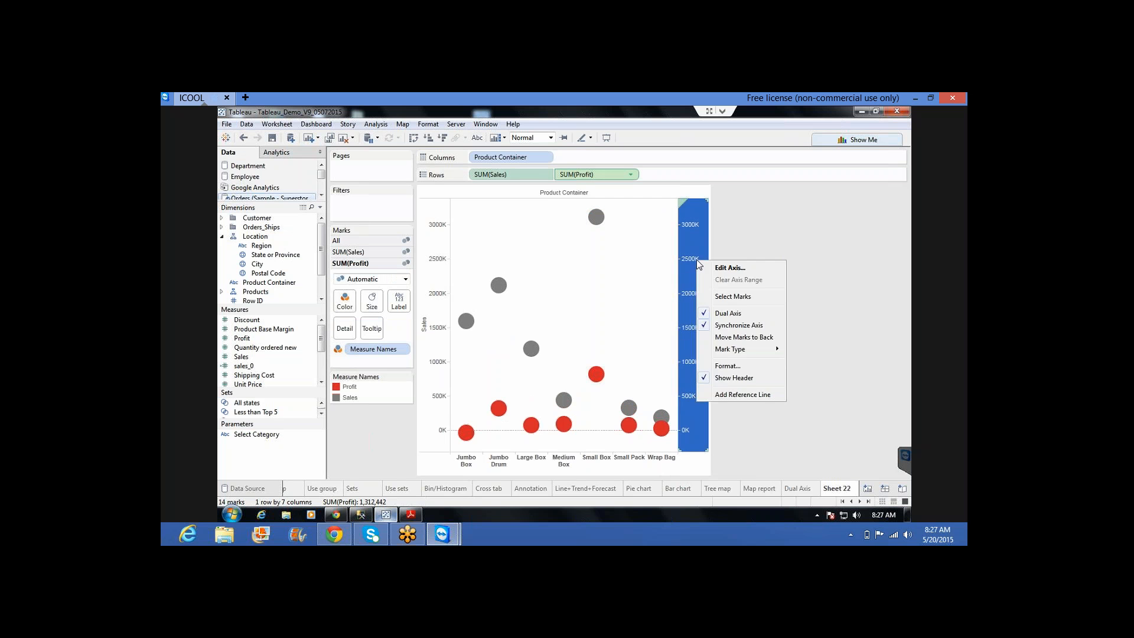
left_click(735, 377)
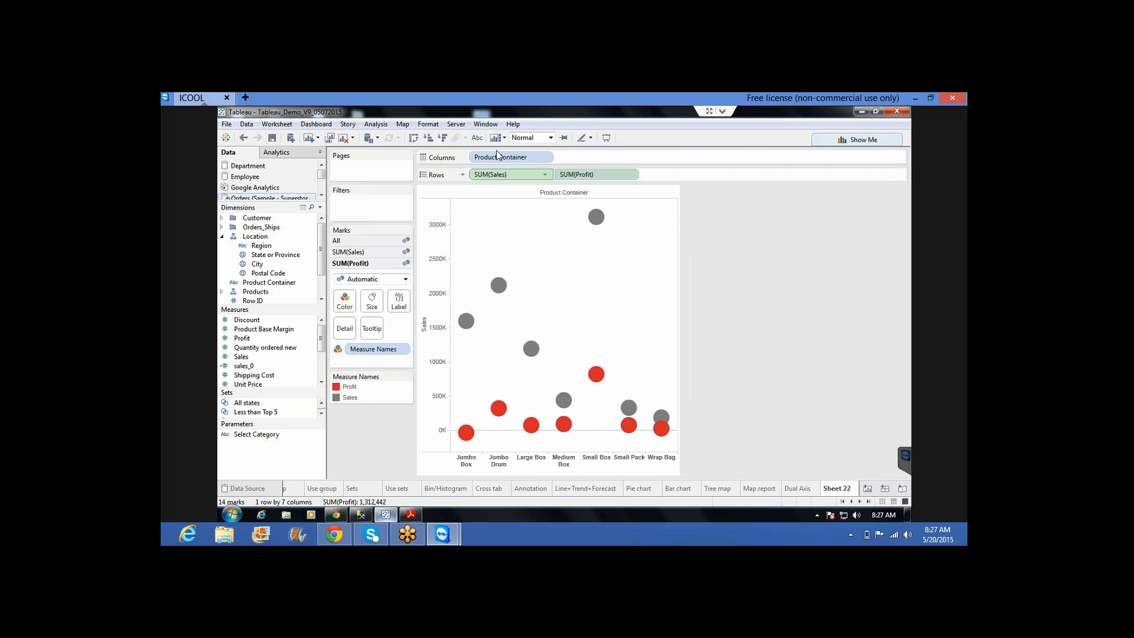
Set the mark type to Bar for Sales and Line for Profit
left_click(490, 175)
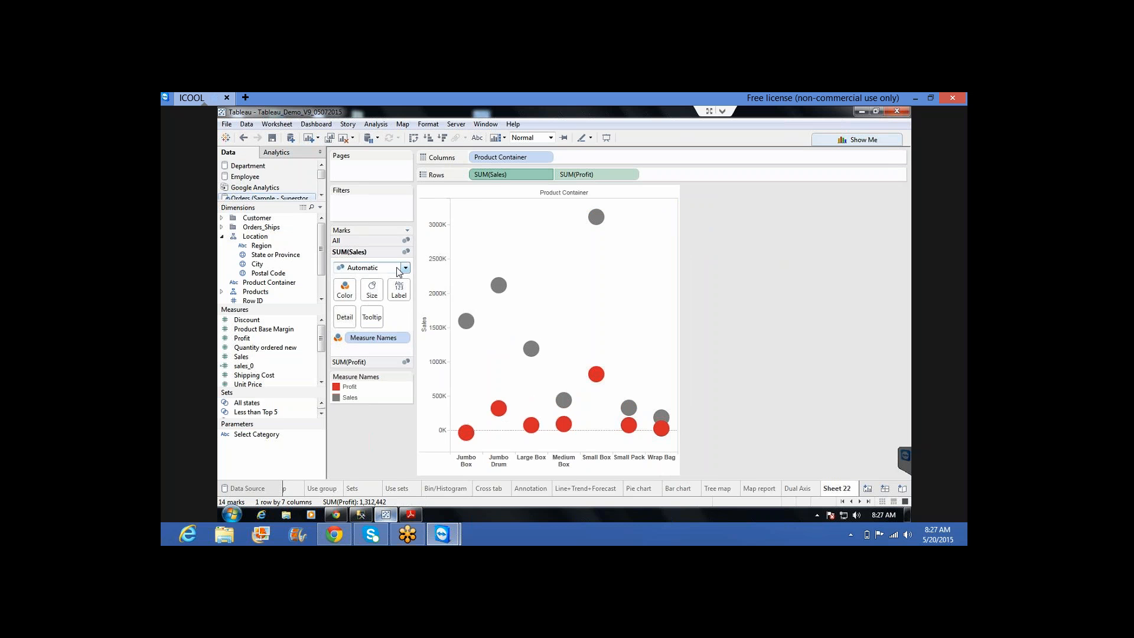
left_click(397, 268)
left_click(369, 289)
left_click(593, 175)
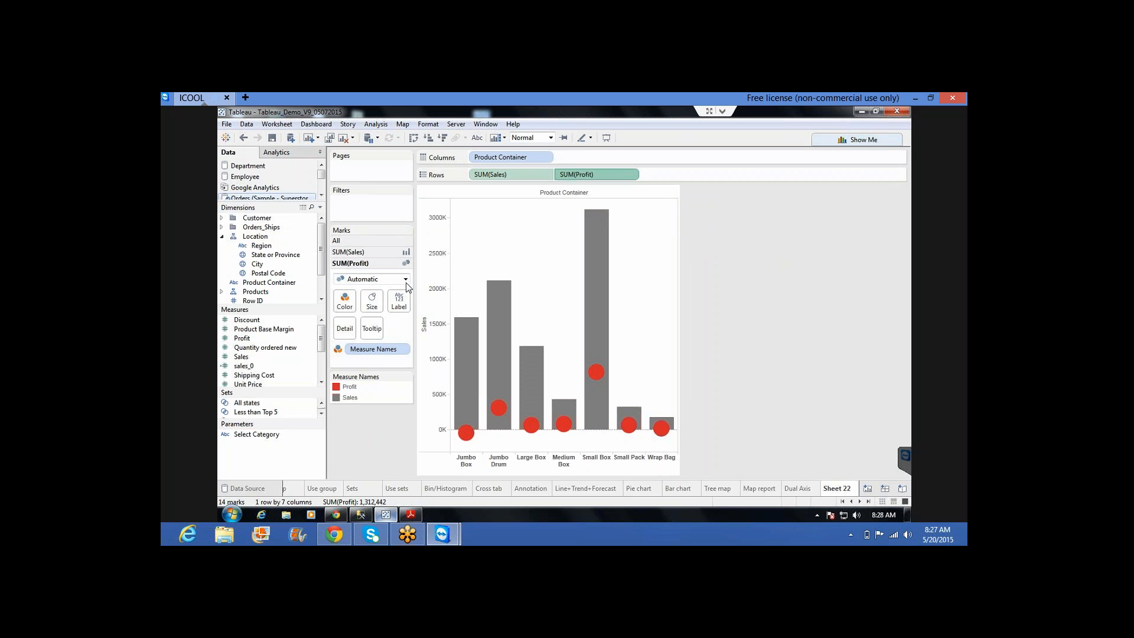
left_click(405, 280)
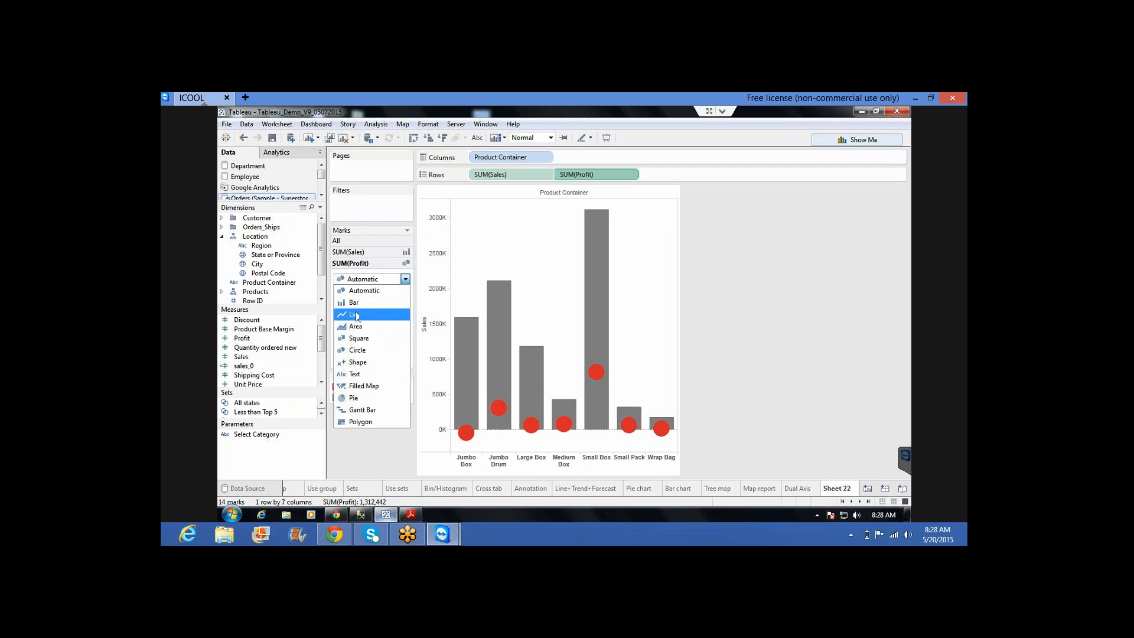
left_click(356, 313)
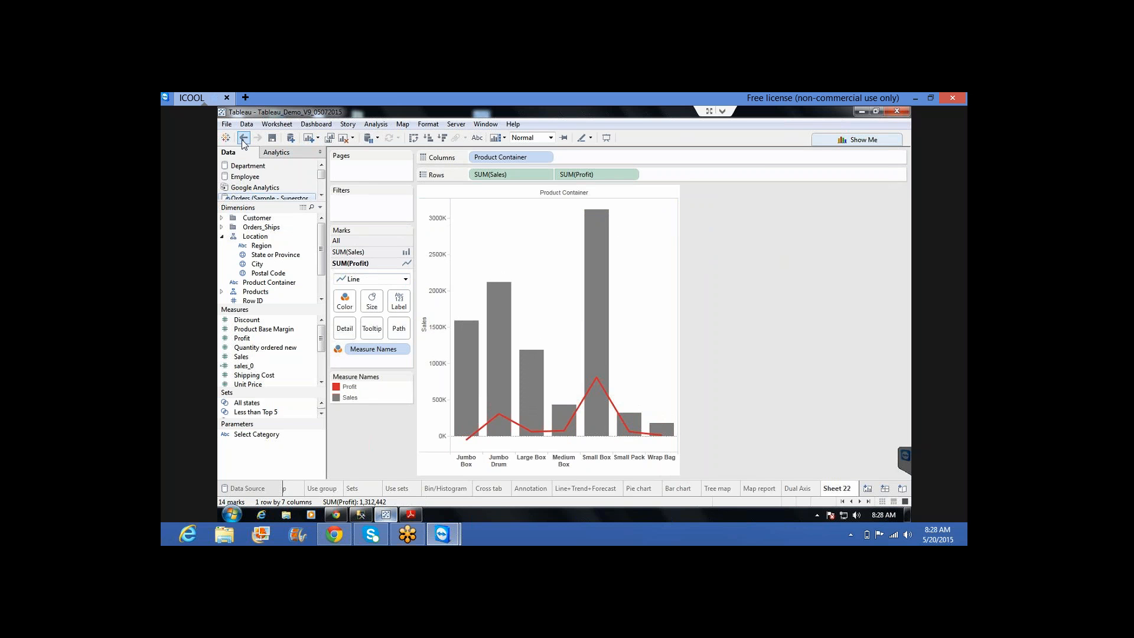
Undo the dual axis changes until only Sales remains on the rows, consulting the training plan PDF in Adobe Reader along the way
left_click(242, 139)
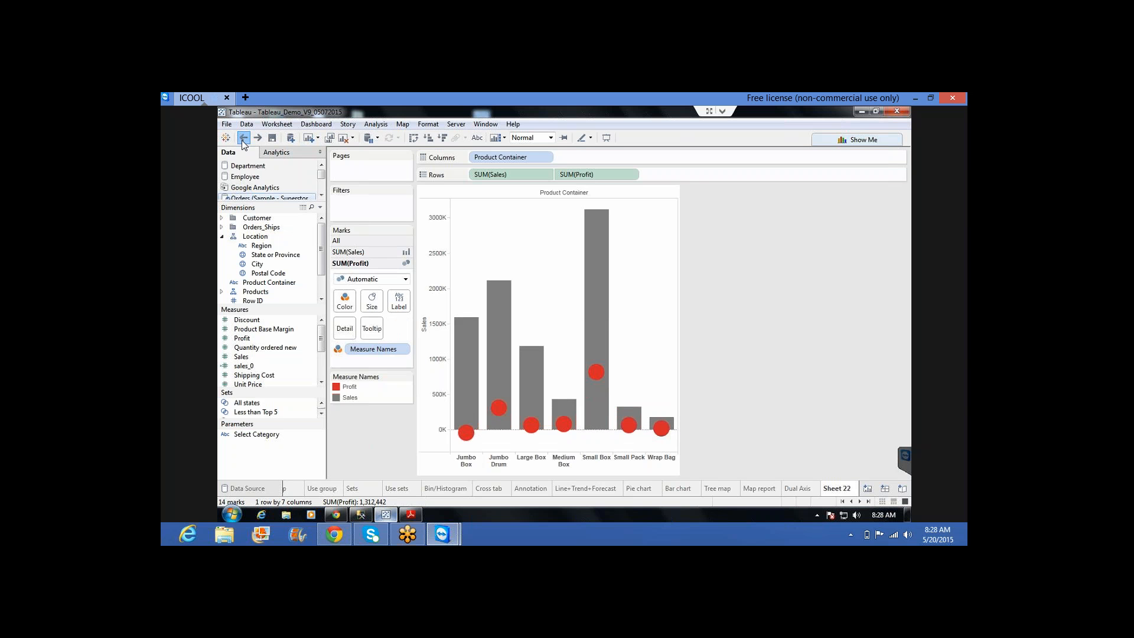
left_click(242, 140)
left_click(242, 140)
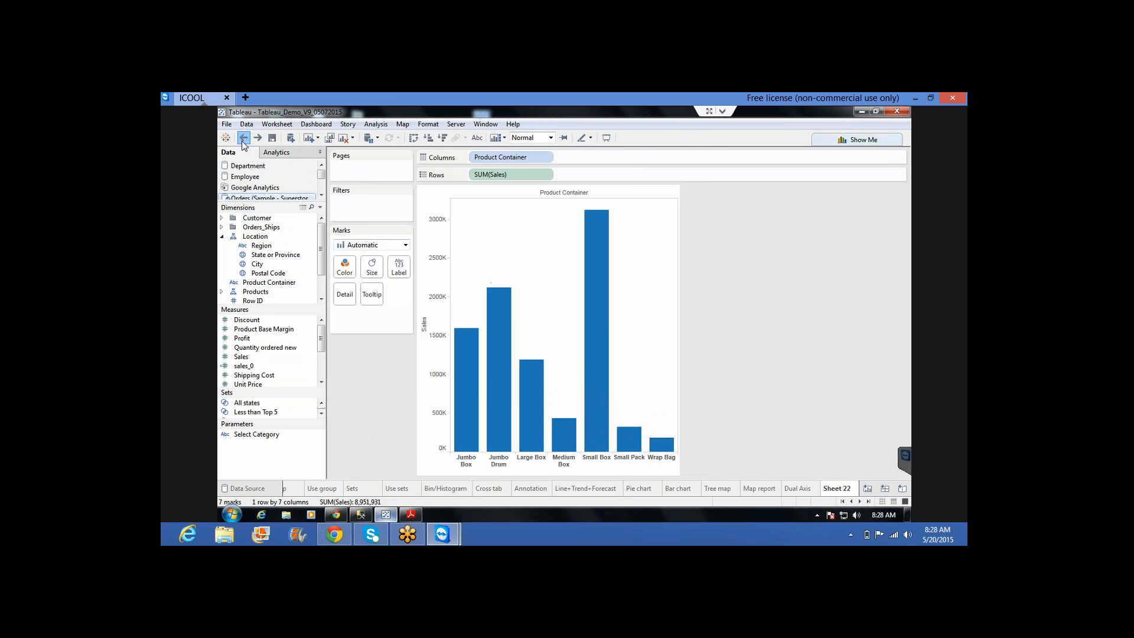
left_click(242, 140)
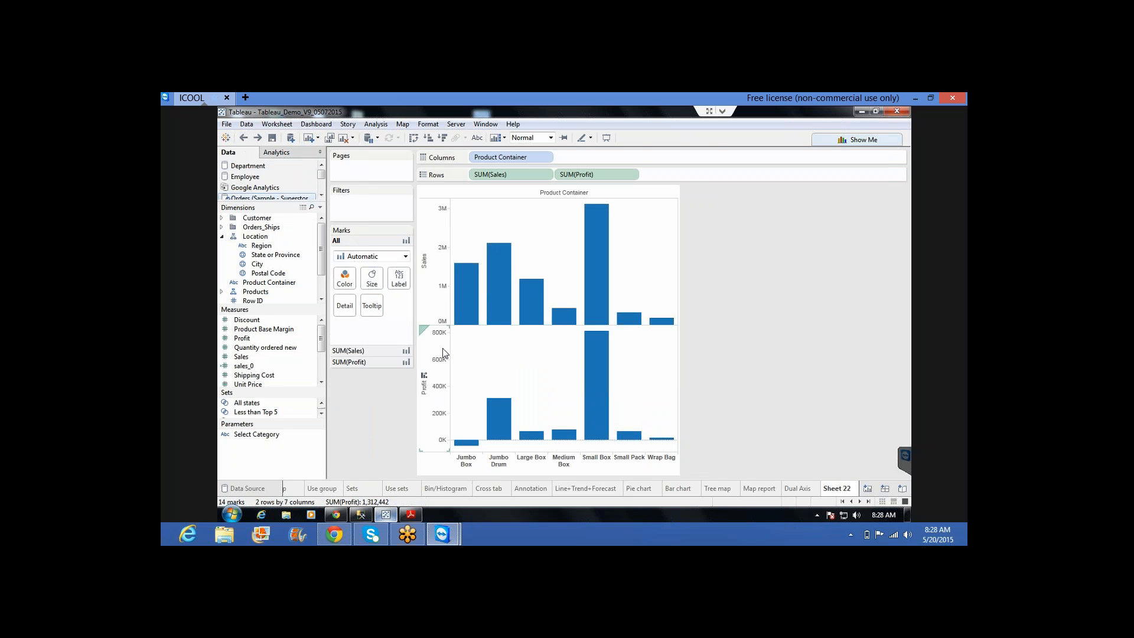
left_click(411, 515)
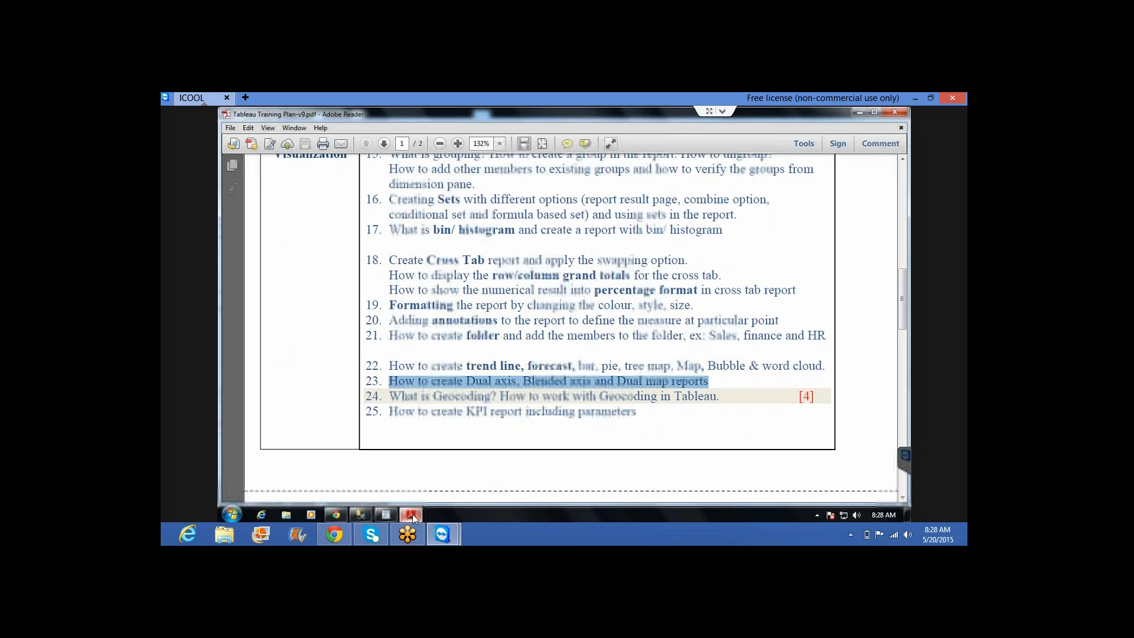
left_click(412, 515)
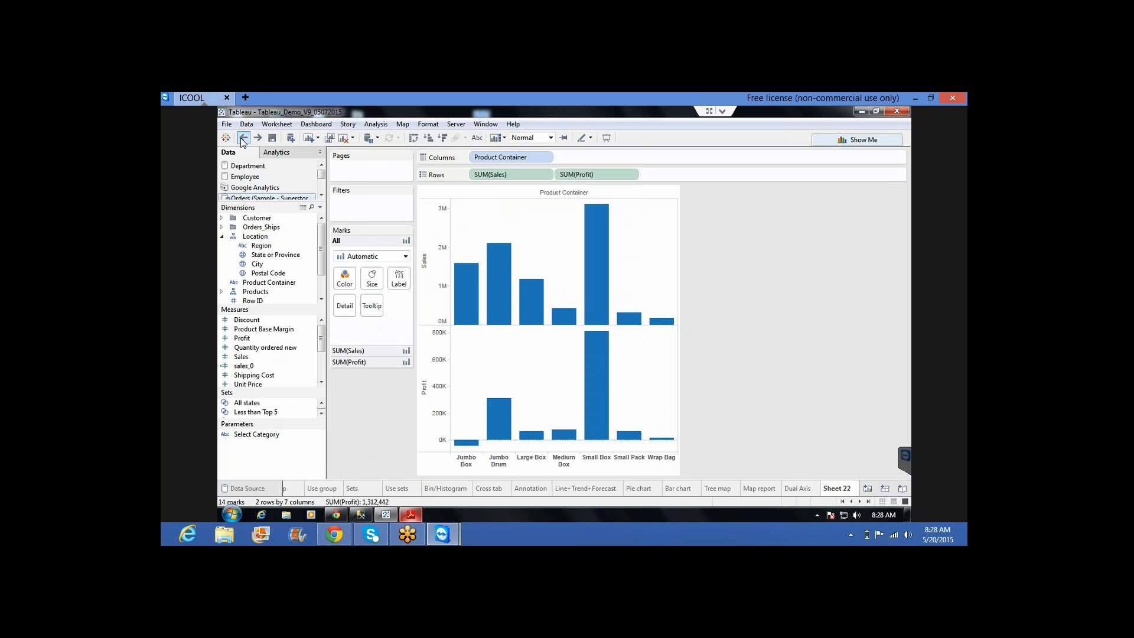
left_click(243, 137)
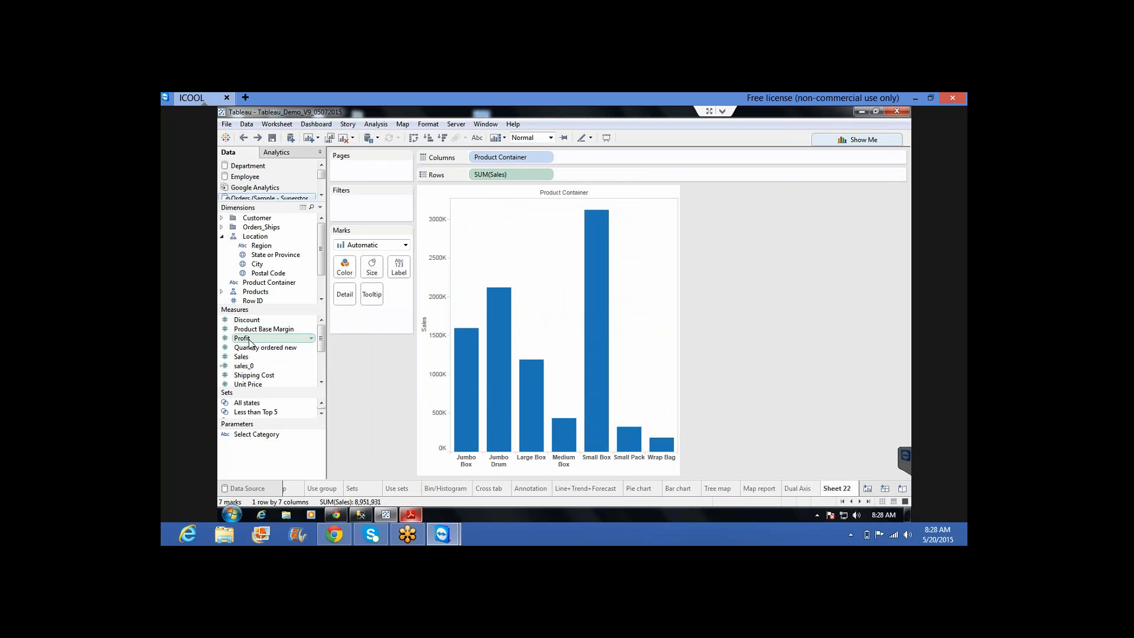
Add Profit to the existing Sales axis to create a blended axis, and inspect the Jumbo Box Profit and Sales bars
left_click_drag(249, 340, 440, 322)
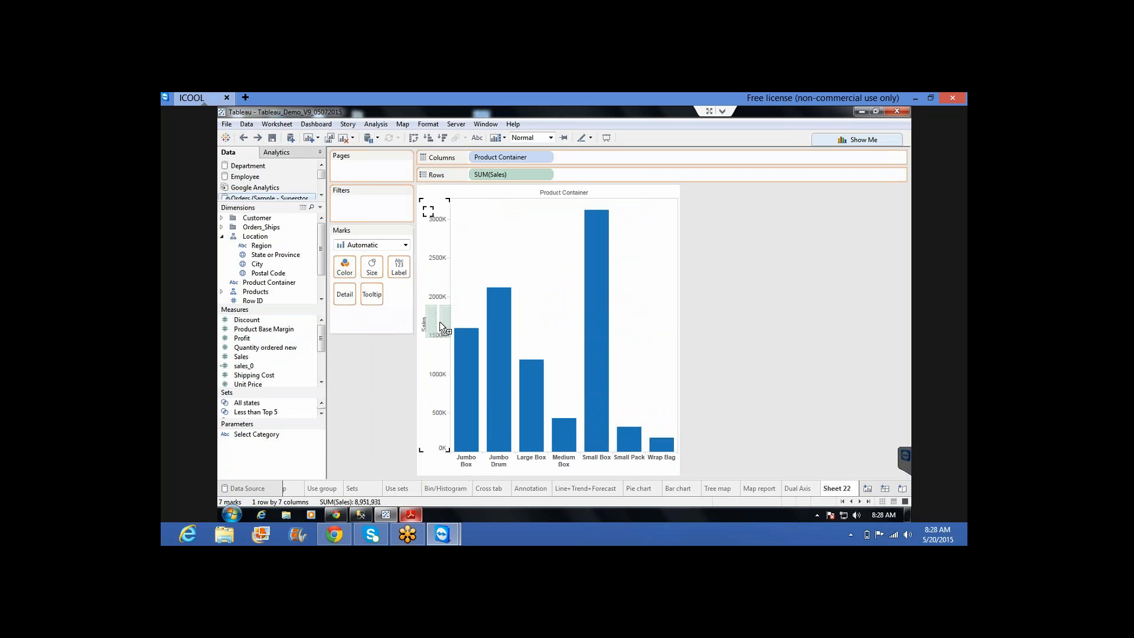
left_click_drag(440, 322, 440, 322)
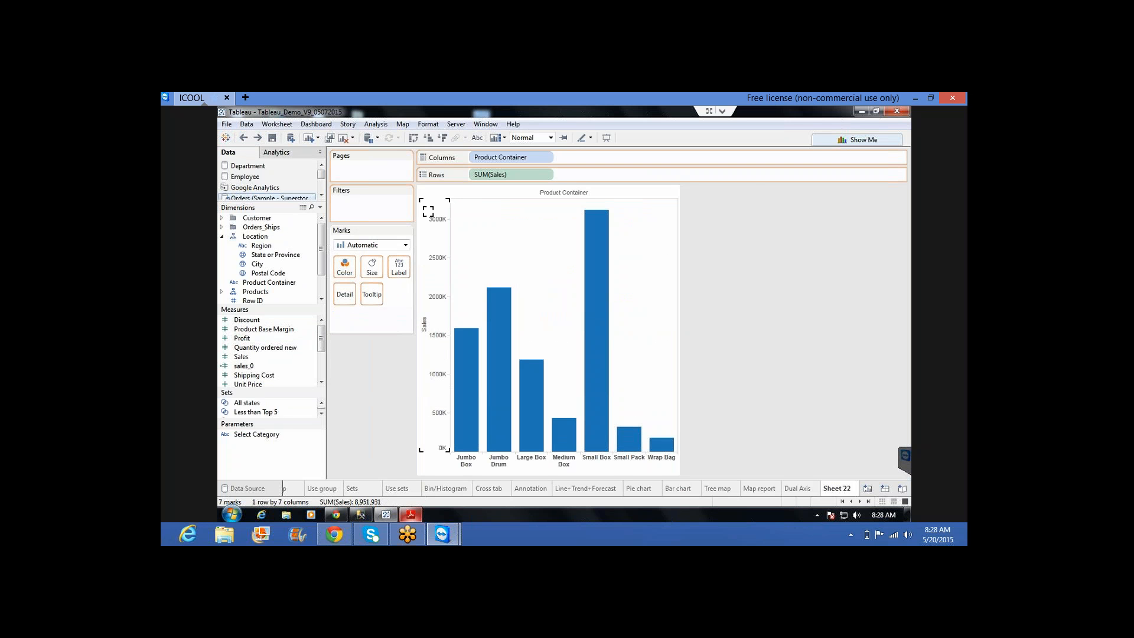
left_click_drag(428, 211, 428, 211)
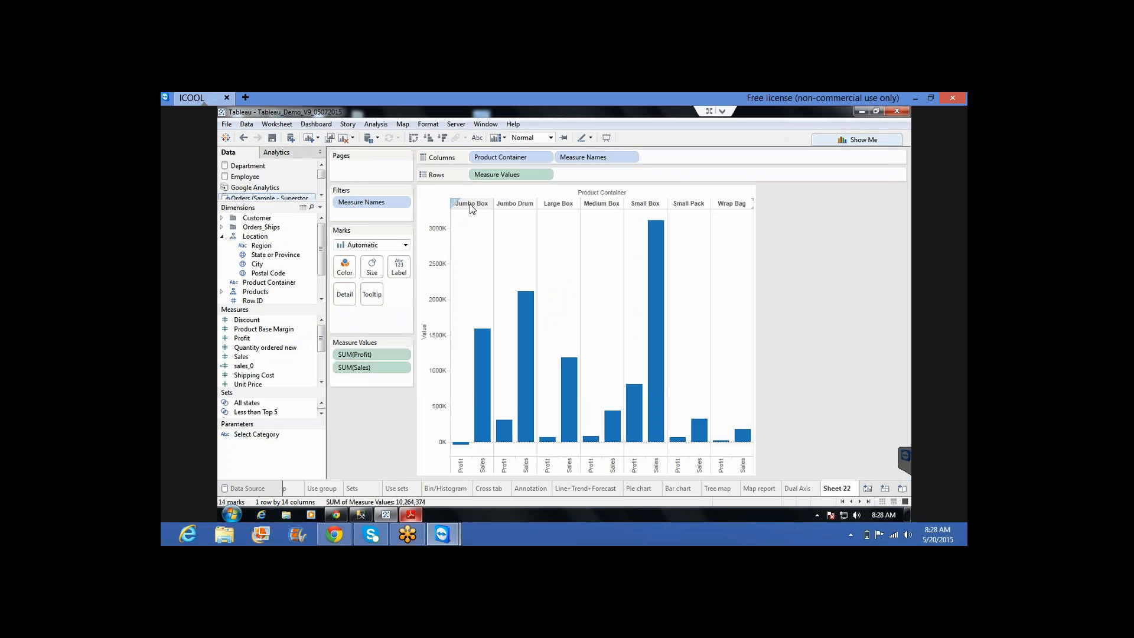
left_click(472, 205)
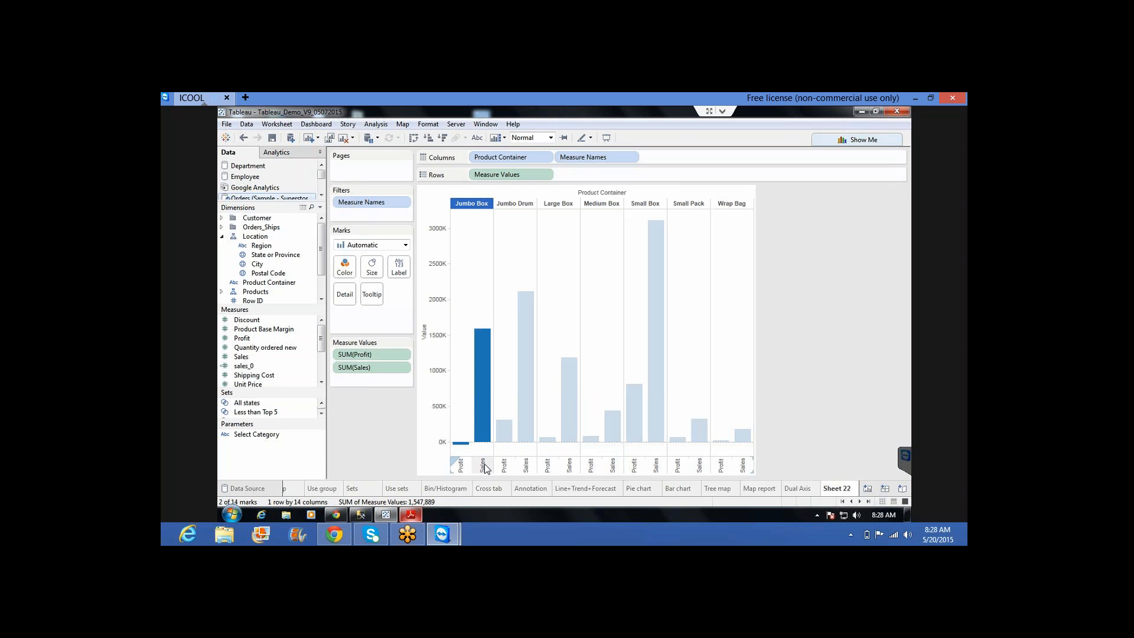
left_click(510, 239)
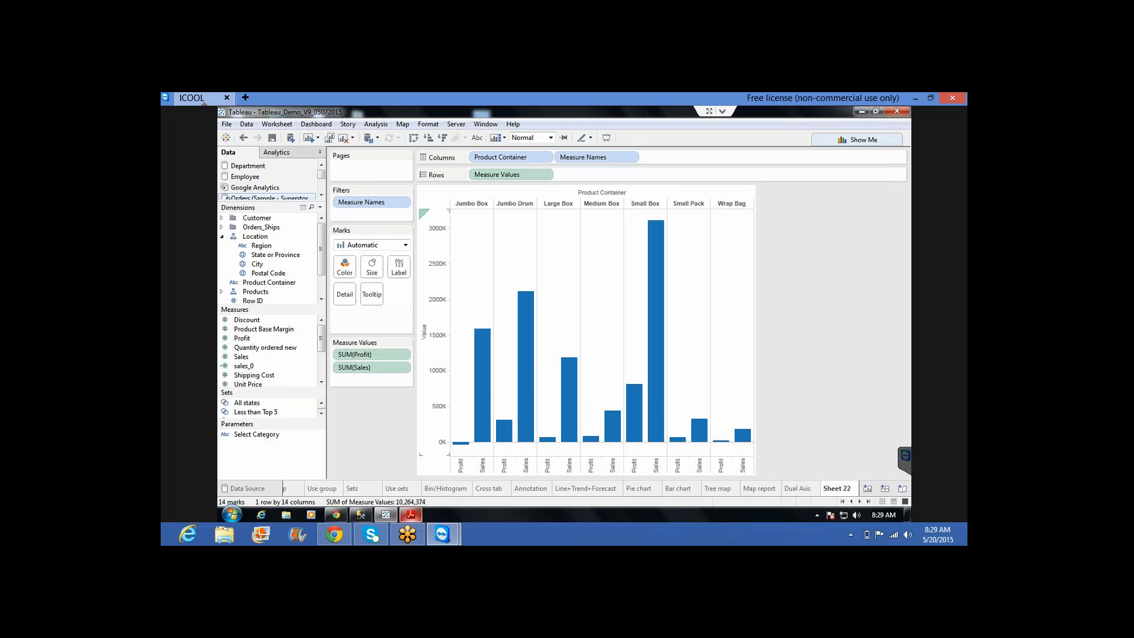
mouse_move(459, 443)
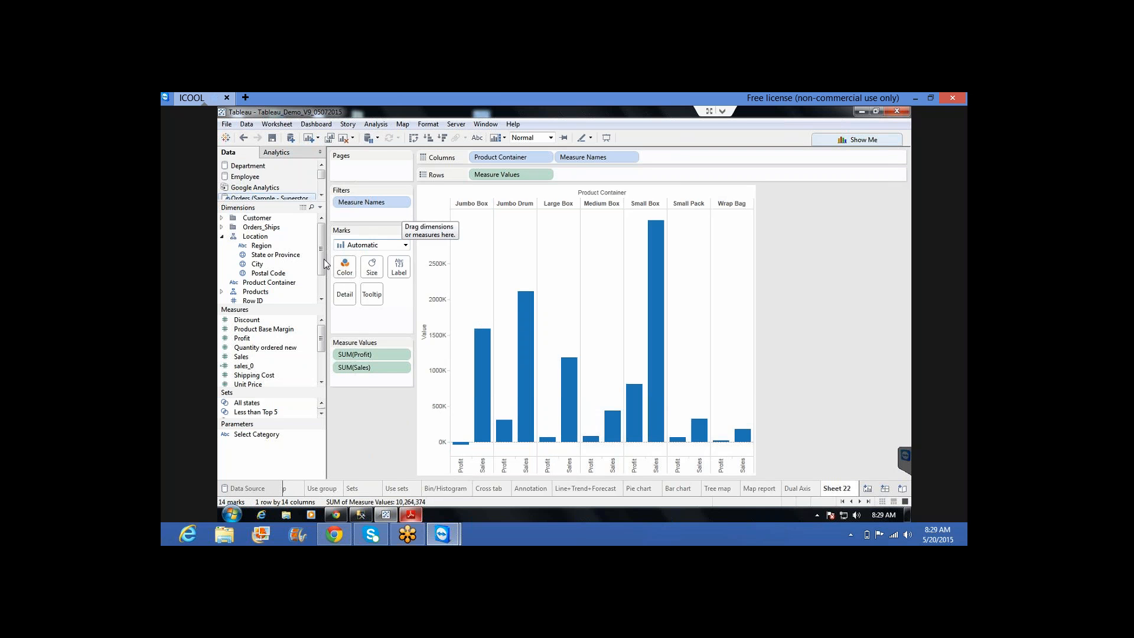
Replace Product Container with Region on the columns and add Shipping Cost and Discount to the blended axis measures
left_click(284, 255)
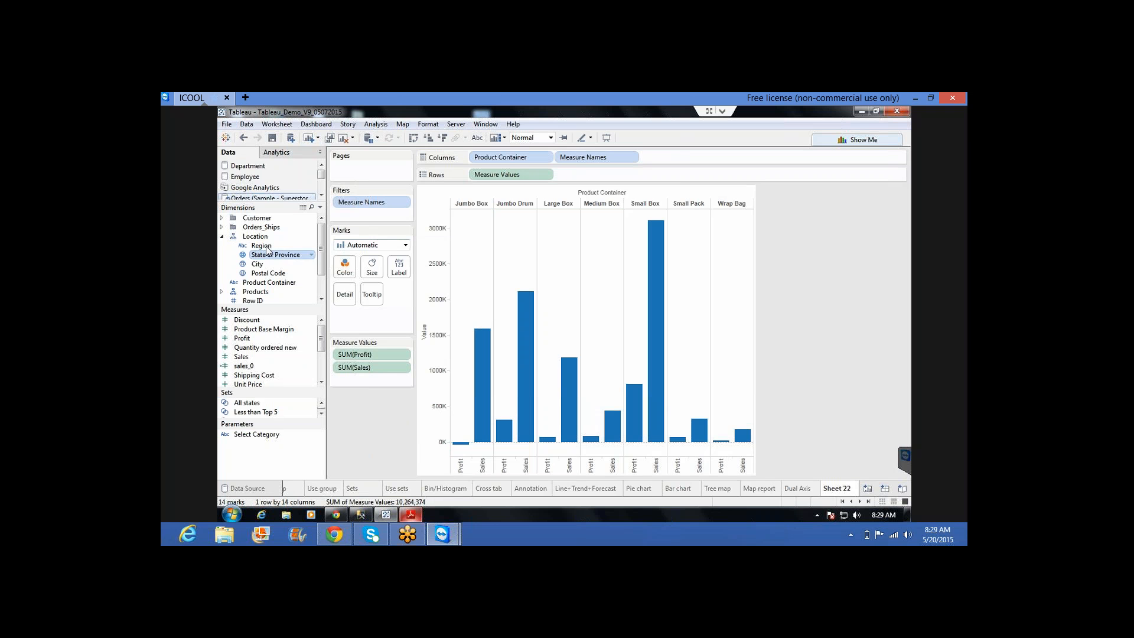
left_click(269, 246, "ctrl")
mouse_move(269, 245)
left_mouse_down()
mouse_move(490, 173)
mouse_move(490, 158)
left_mouse_up()
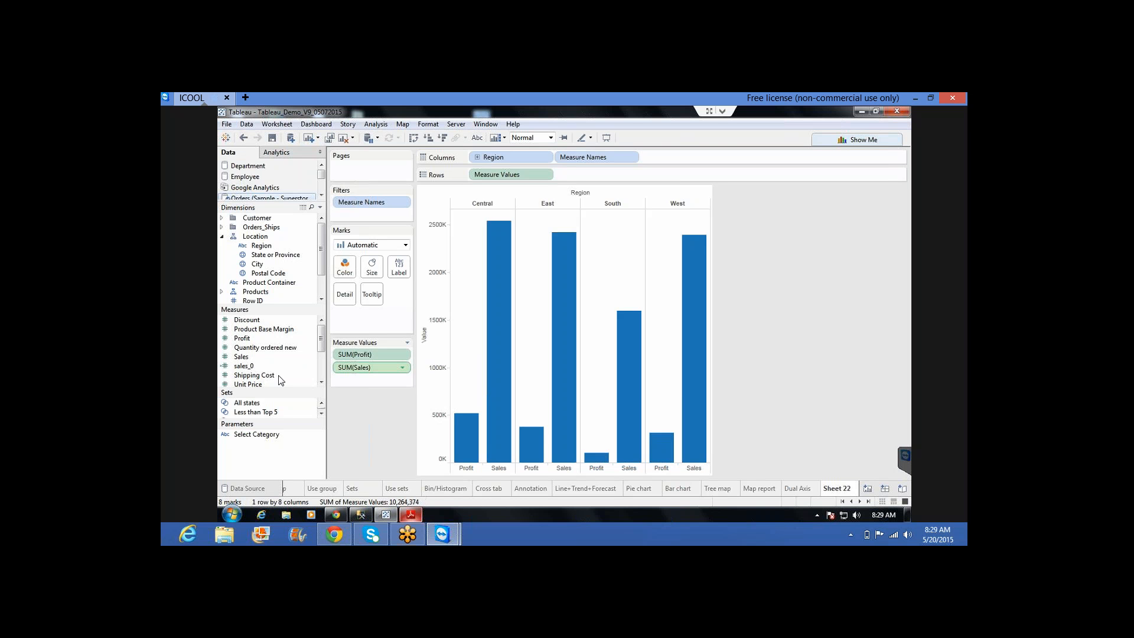
mouse_move(245, 375)
left_mouse_down()
mouse_move(339, 367)
mouse_move(366, 380)
left_mouse_up()
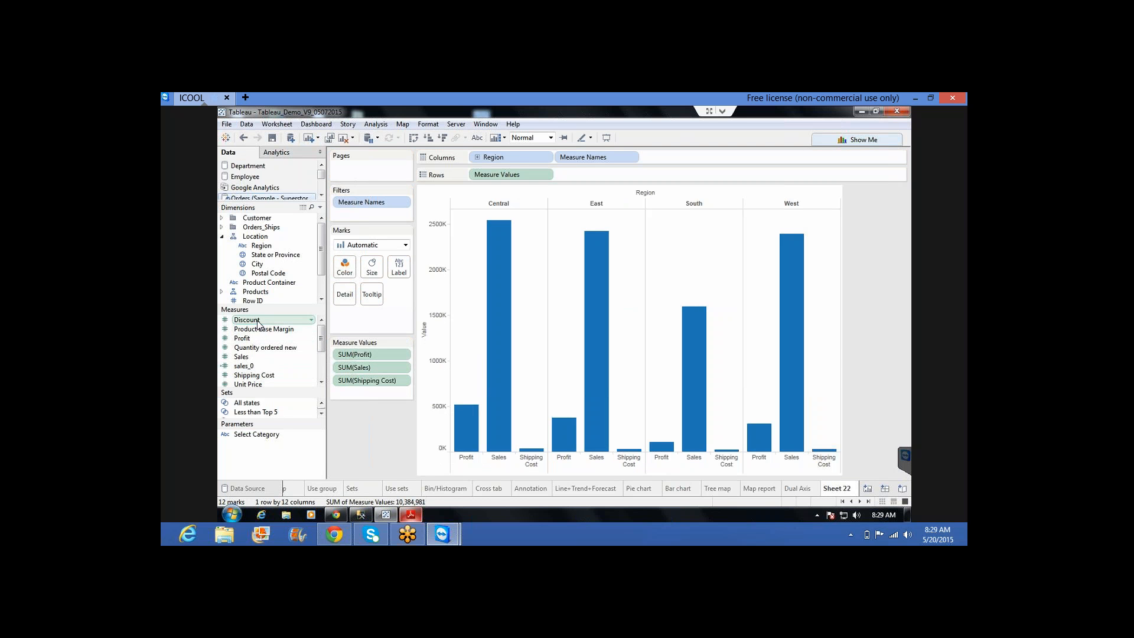
left_click_drag(259, 323, 428, 223)
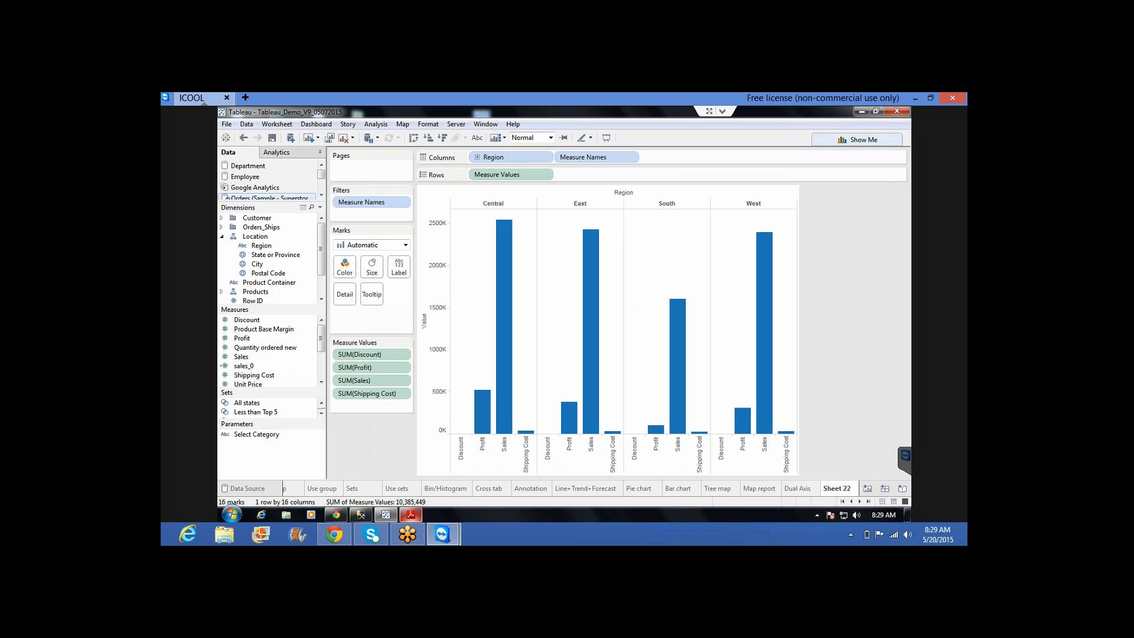
Highlight the Central region's bars, clear the selection, and switch to the training plan PDF in Adobe Reader
left_click(482, 203)
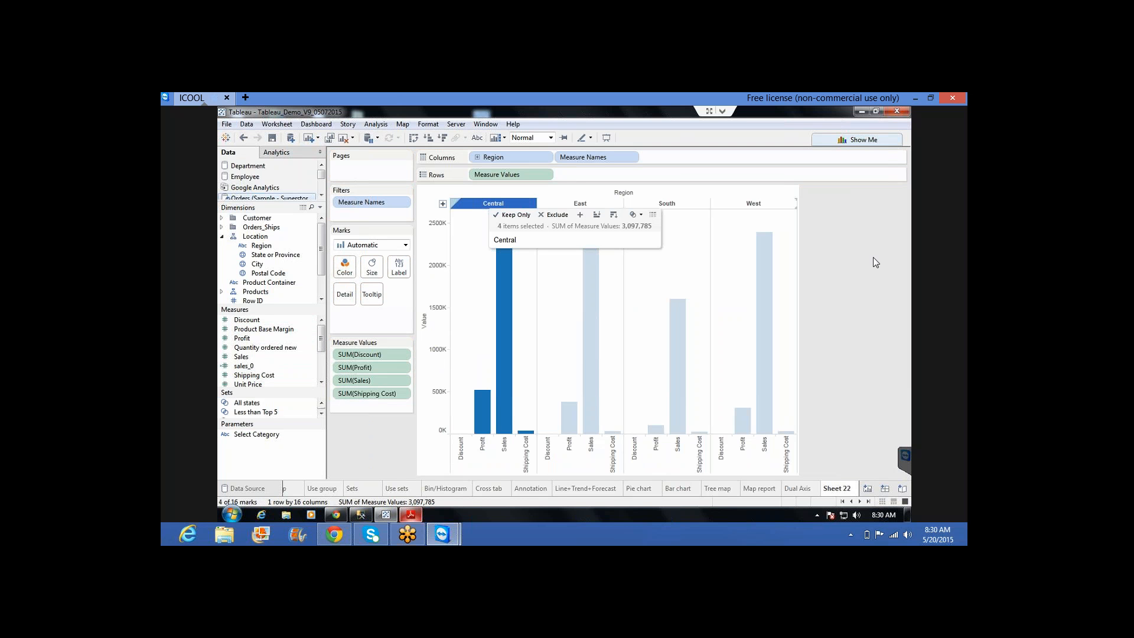
left_click(846, 296)
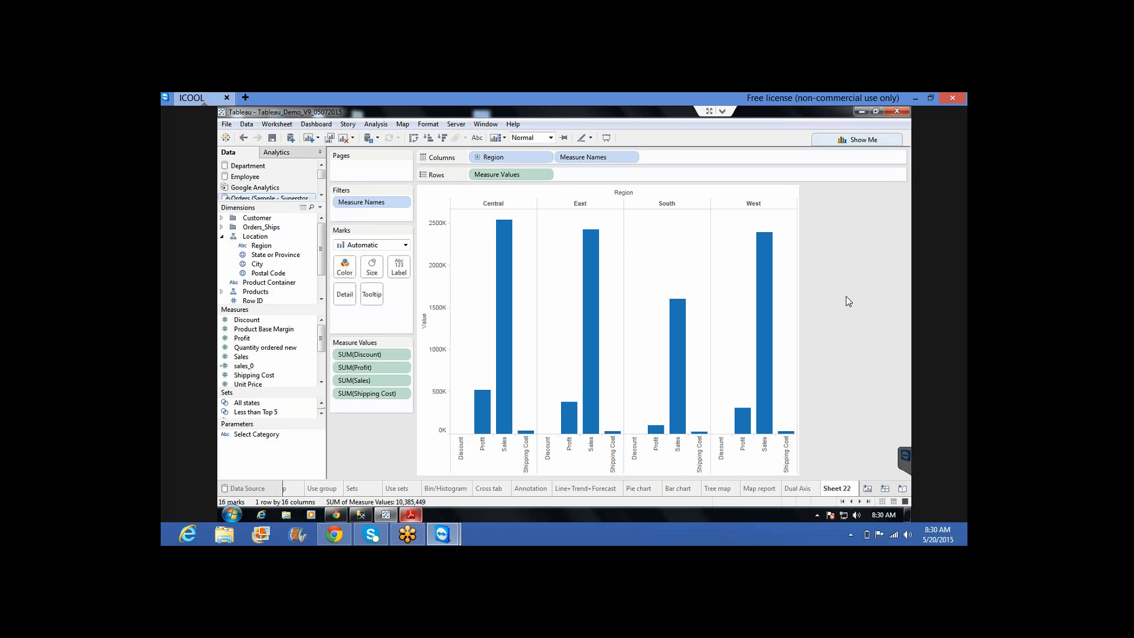
left_click(420, 514)
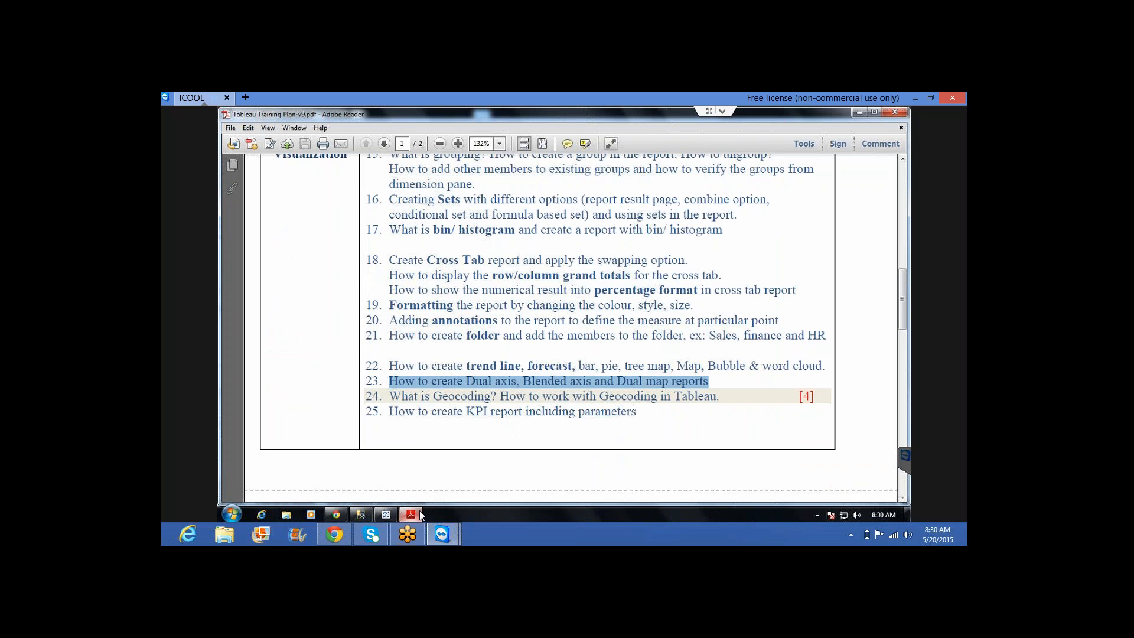
Switch back to Tableau and rename the Sheet 22 worksheet as Blended Axis
left_click(420, 514)
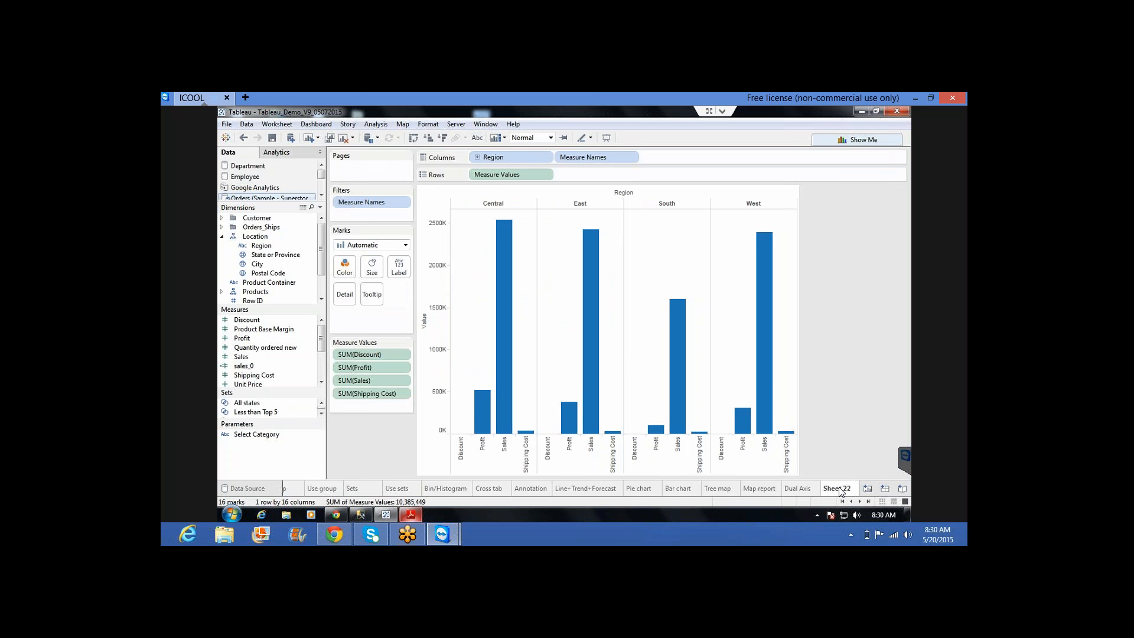
double_click(837, 488)
type("B")
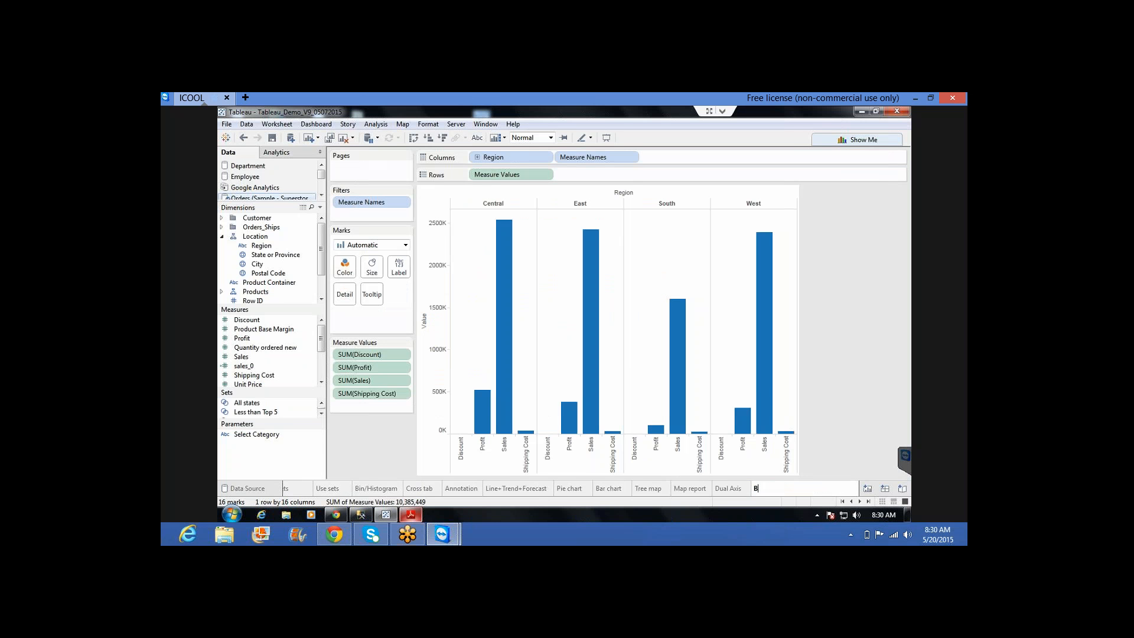
type("lended Axis")
key("Return")
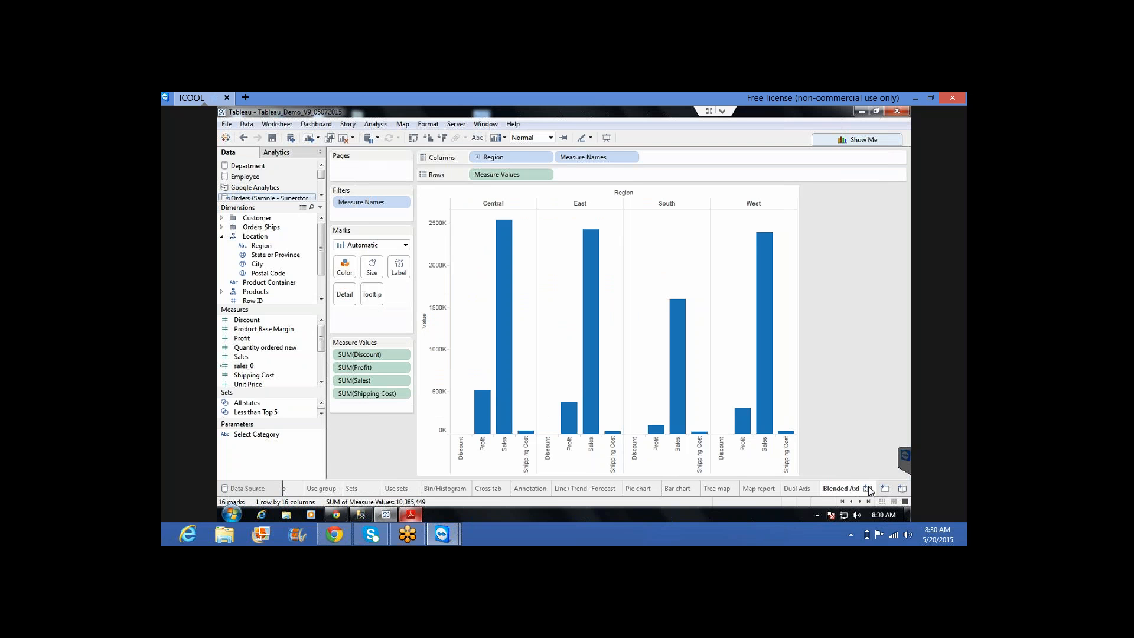
Add a new worksheet, then open Sheet 23 and rename it as Dual Map
left_click(867, 489)
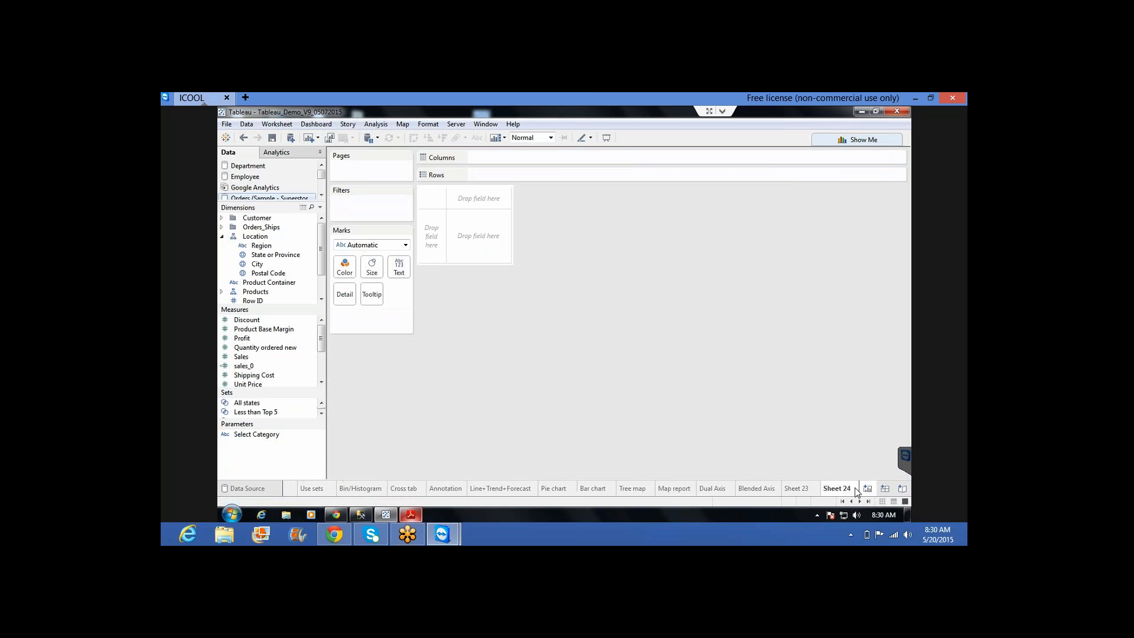
left_click(795, 489)
double_click(795, 489)
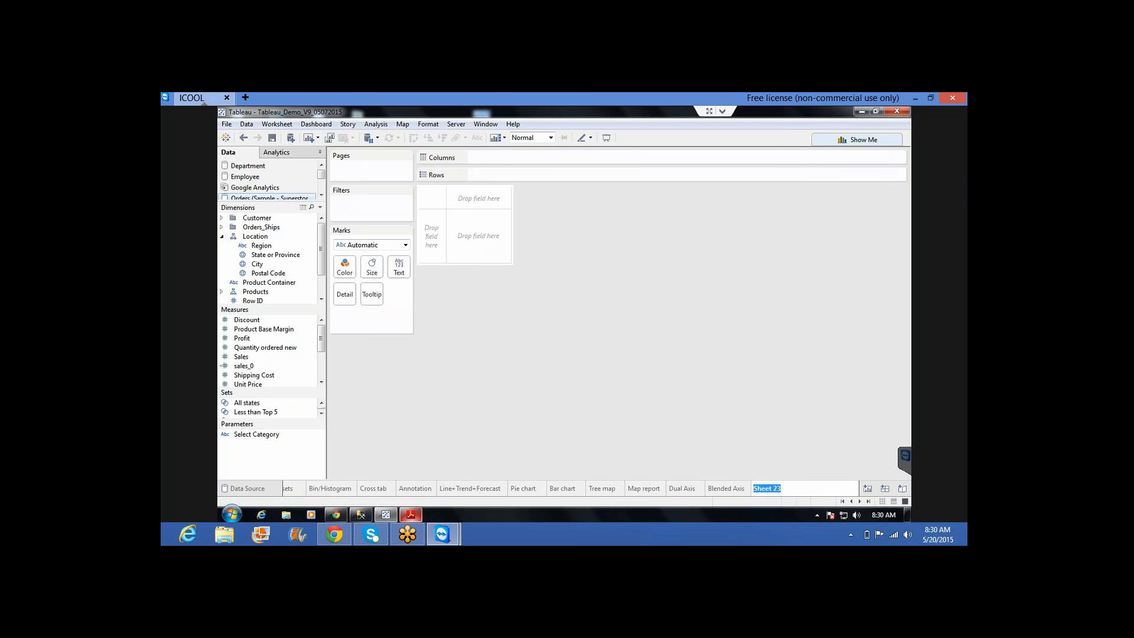
type("Dual Map")
key("Return")
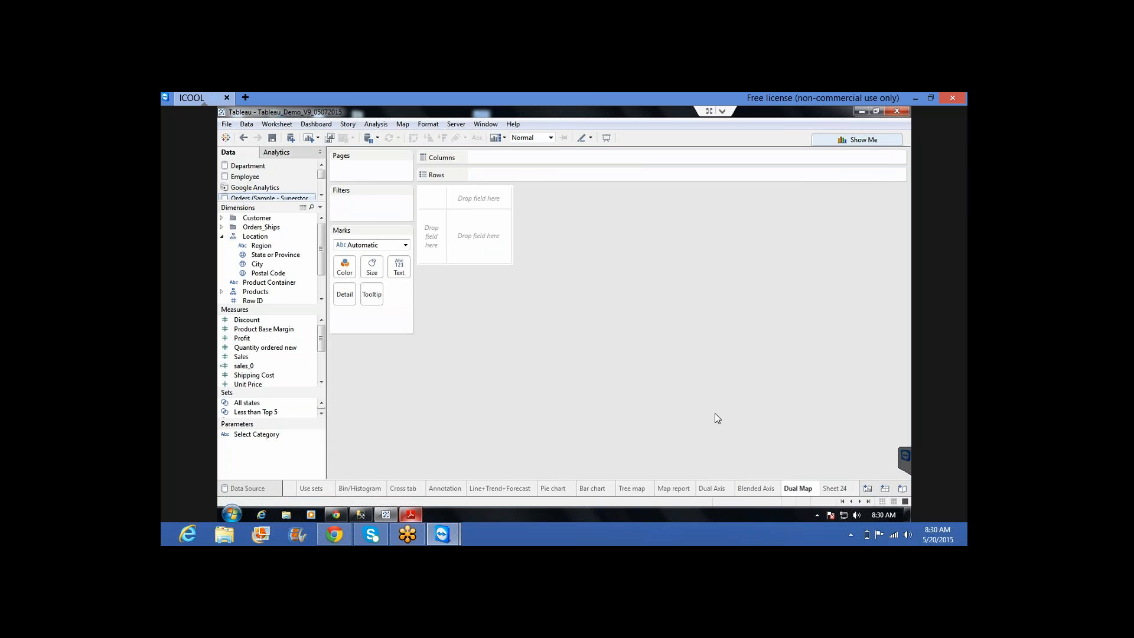
Plot State or Province as a map on the Dual Map sheet
left_click(274, 255)
double_click(274, 255)
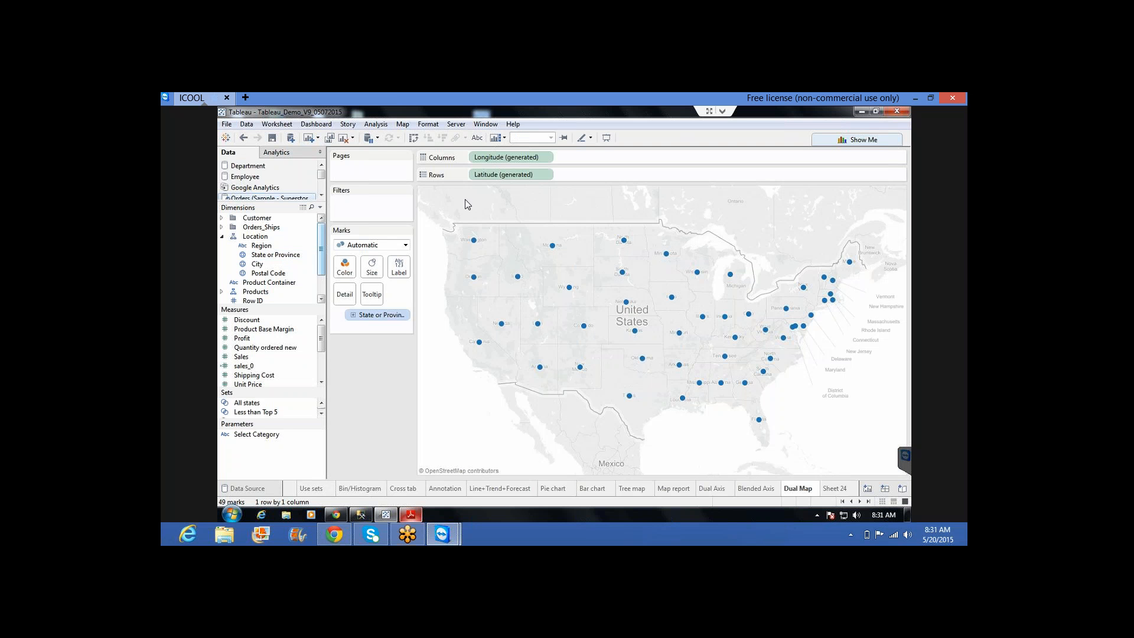
Duplicate Longitude on the columns for side-by-side maps, glance at the Chrome browser, return to Tableau and undo the duplication
left_click(511, 160)
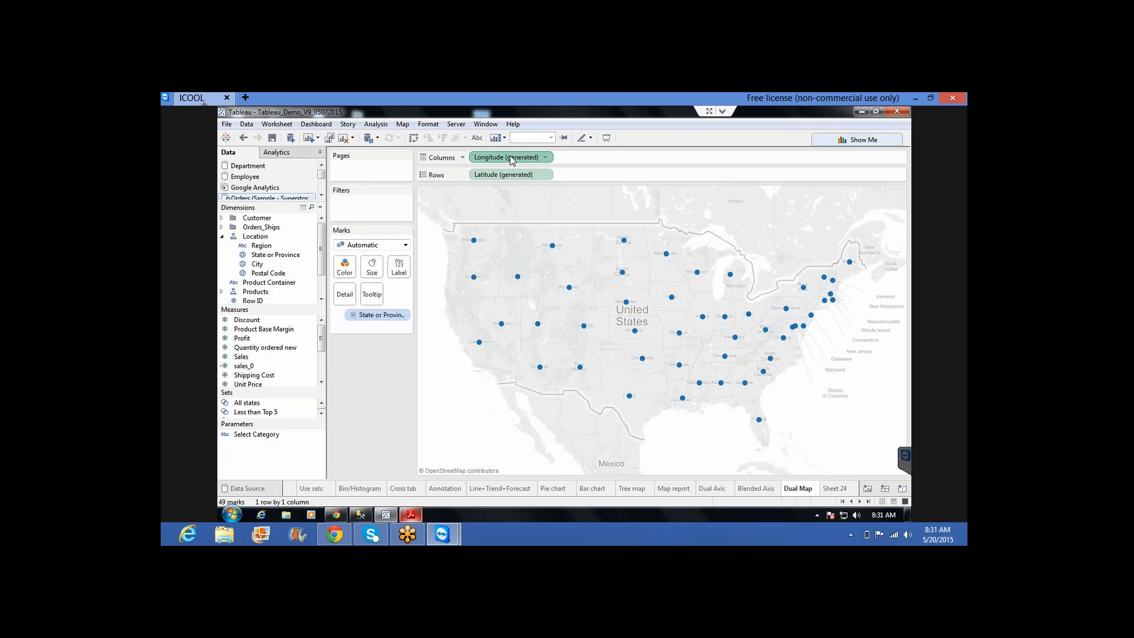
left_click_drag(511, 160, 600, 157)
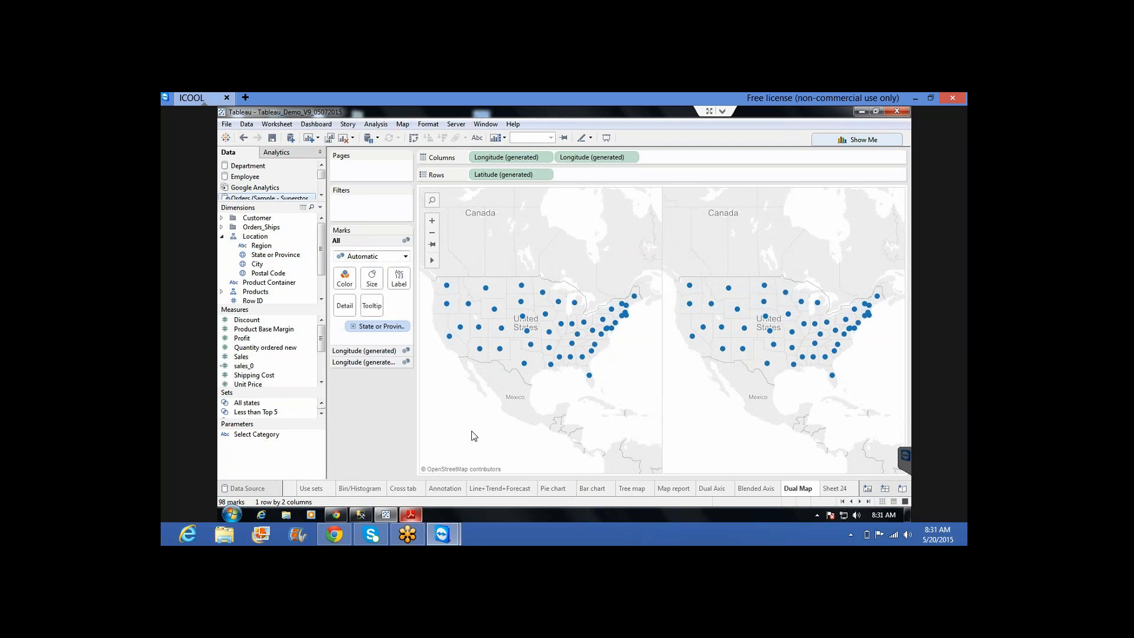
left_click(337, 513)
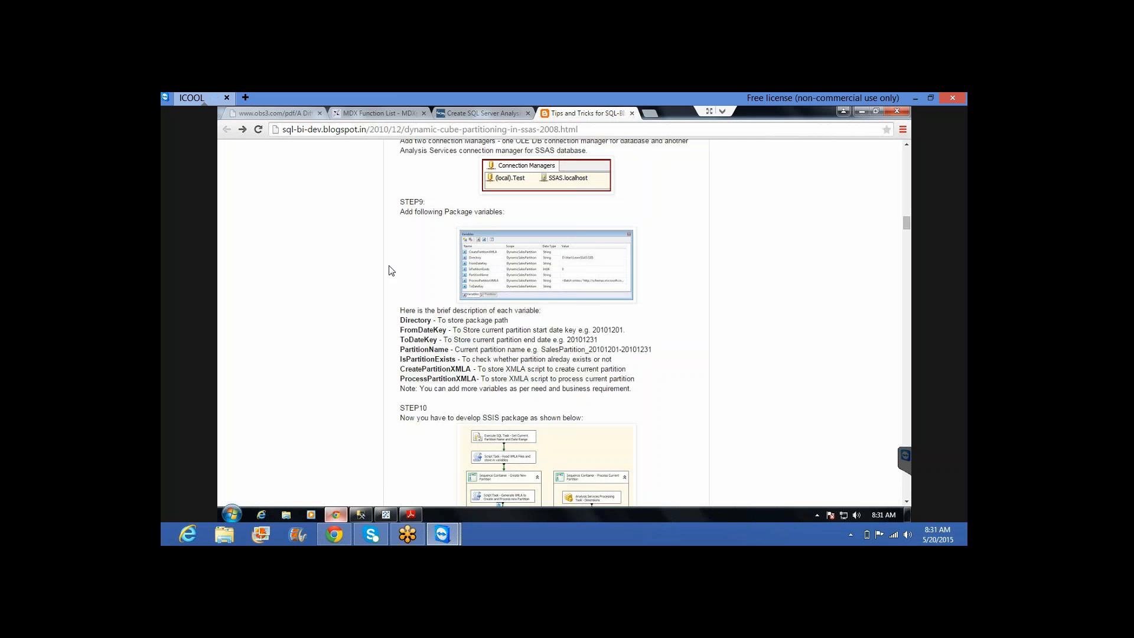
left_click(862, 111)
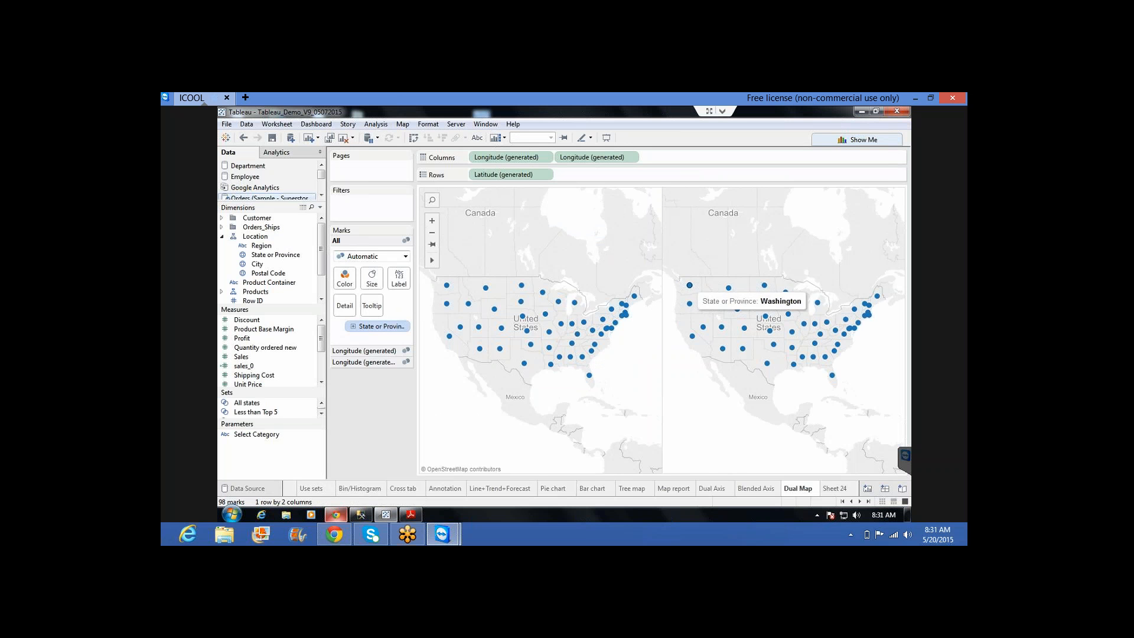
left_click(244, 140)
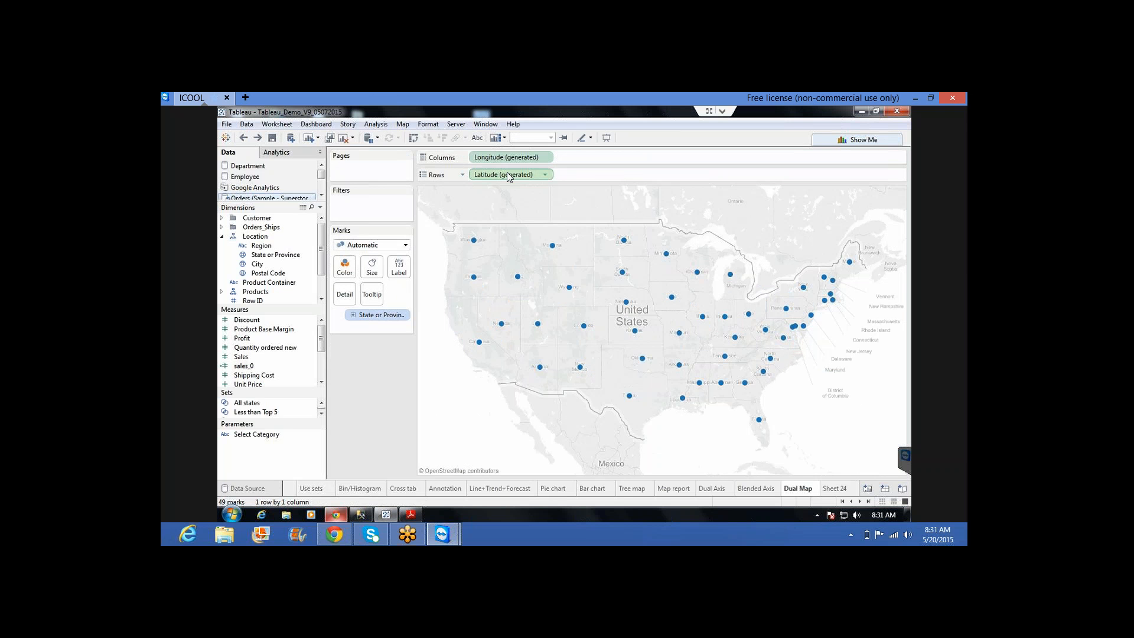
Duplicate the Latitude field on the rows to stack two maps
left_click(510, 176)
left_click_drag(571, 172, 591, 174)
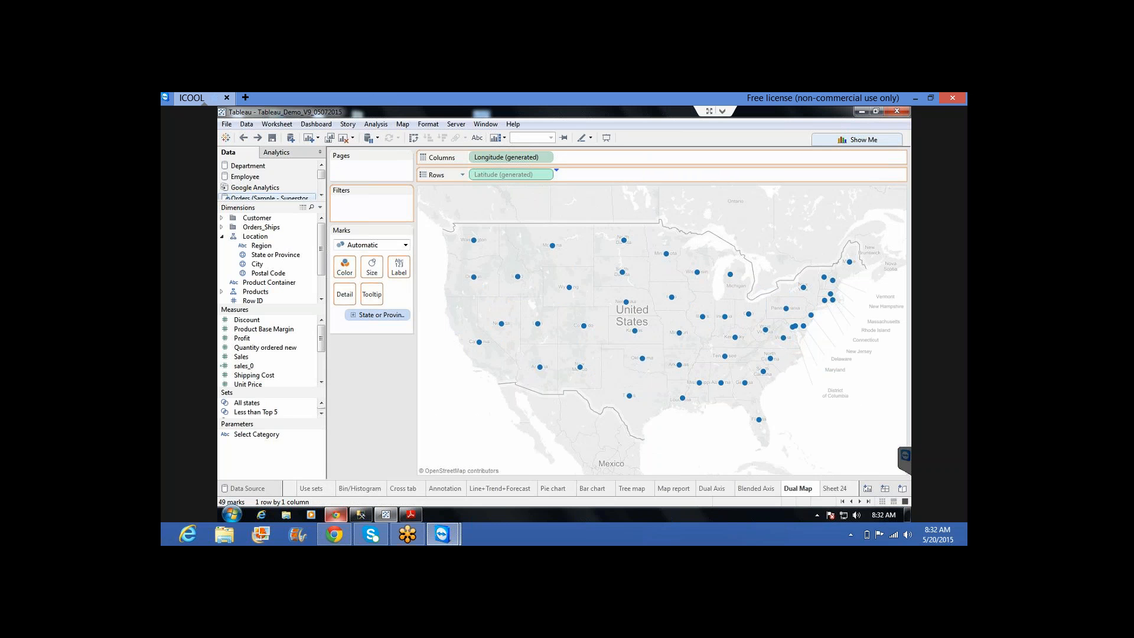
left_click_drag(591, 174, 591, 174)
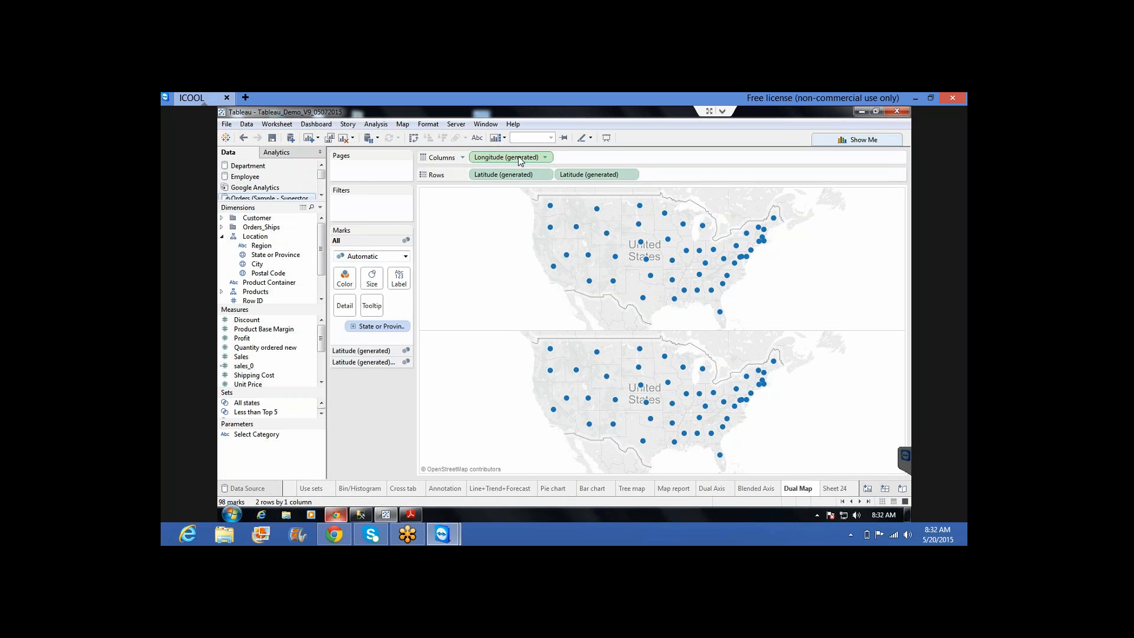
Try extra Longitude and Latitude copies for a three-by-three map grid, then undo and redo back to two stacked maps
left_click_drag(519, 157, 618, 154)
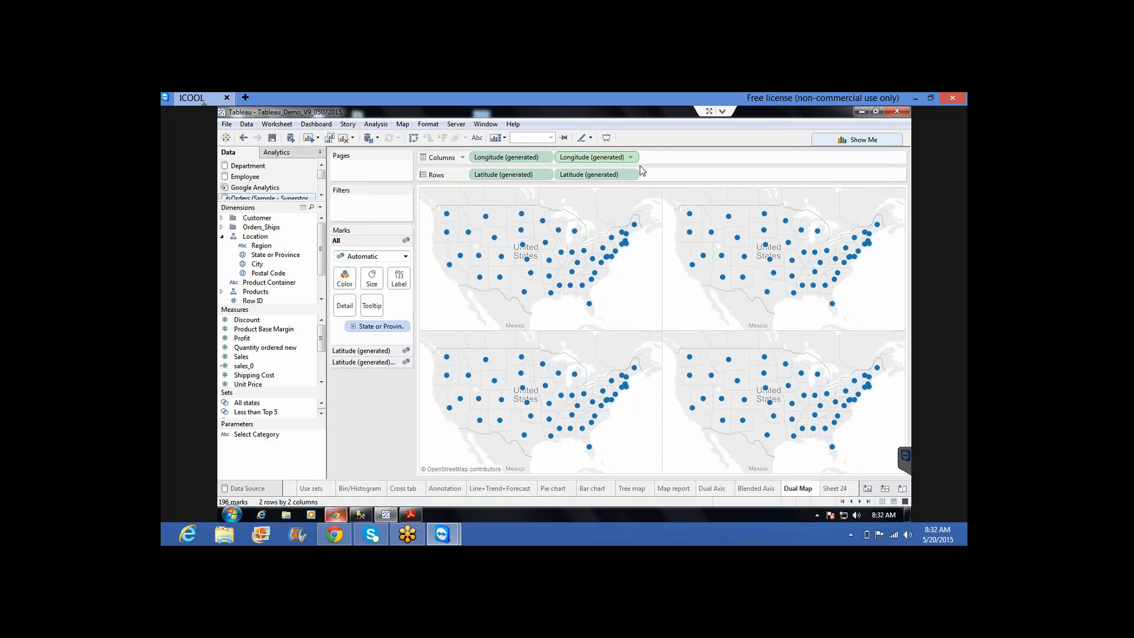
left_click_drag(597, 157, 679, 157)
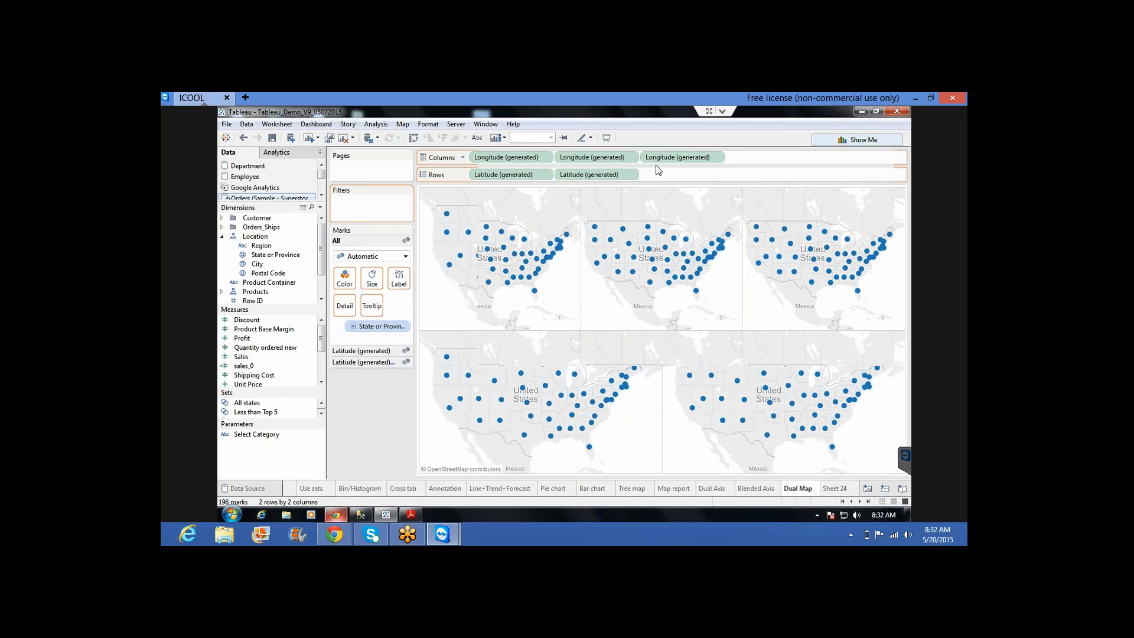
left_click_drag(620, 174, 679, 174)
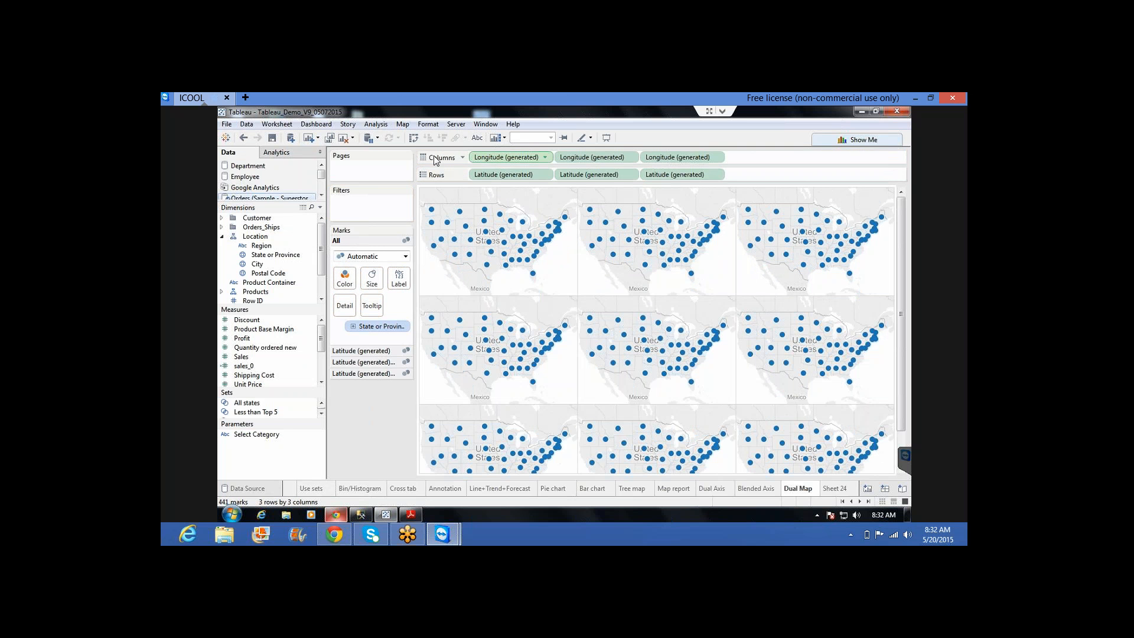
left_click(243, 137)
left_click(243, 138)
left_click(243, 138)
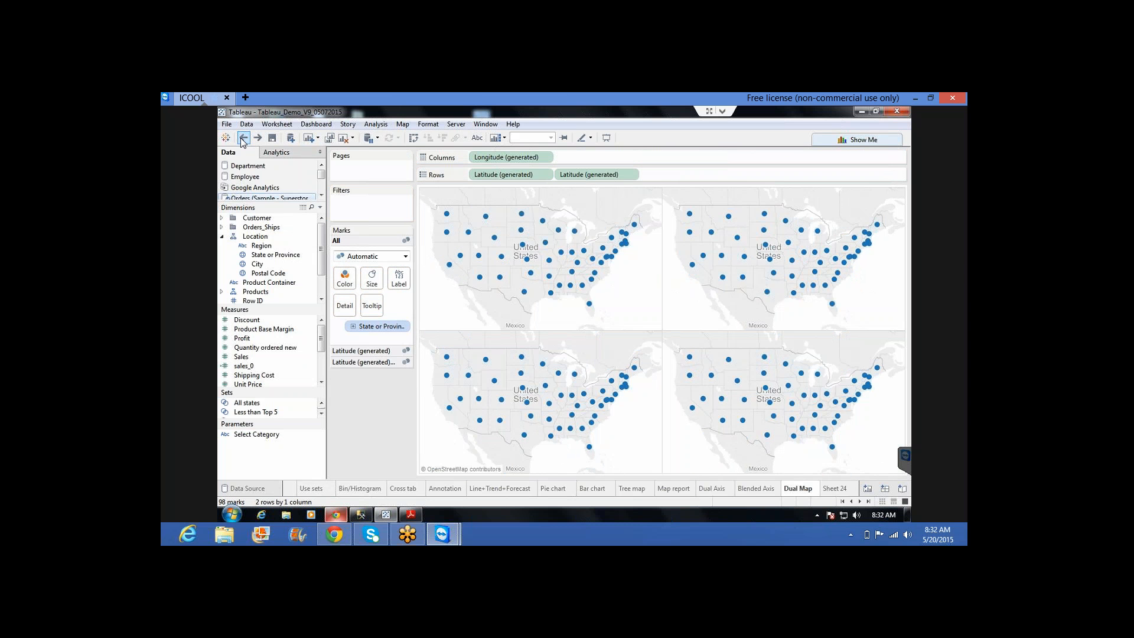
left_click(243, 137)
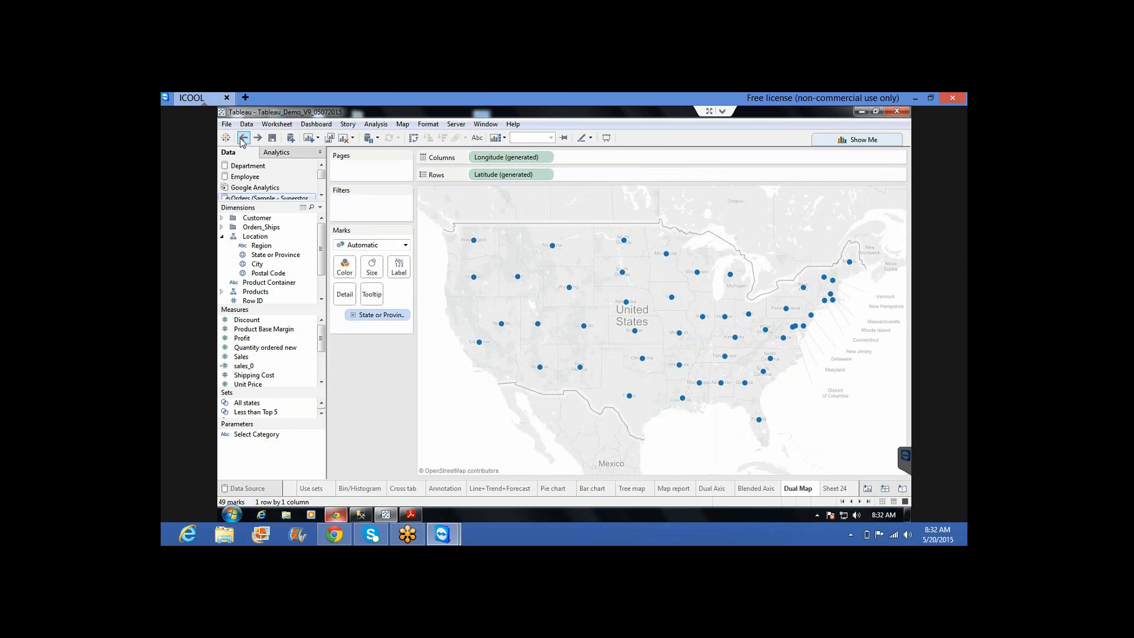
left_click(259, 138)
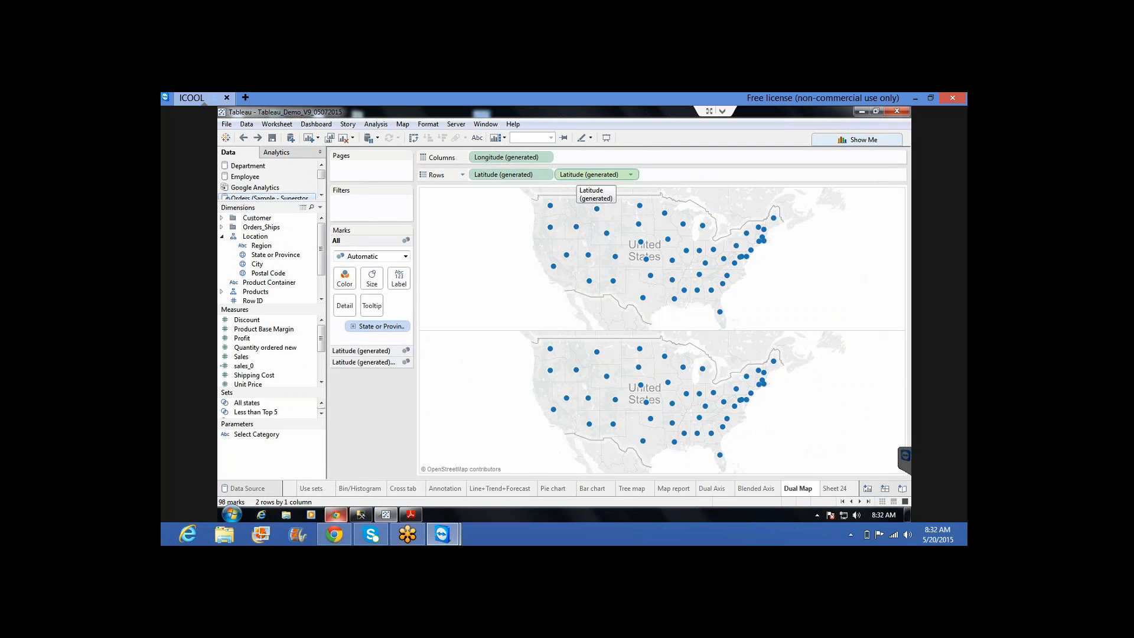
Look through the marks settings of each Latitude field and of both maps together
left_click(362, 363)
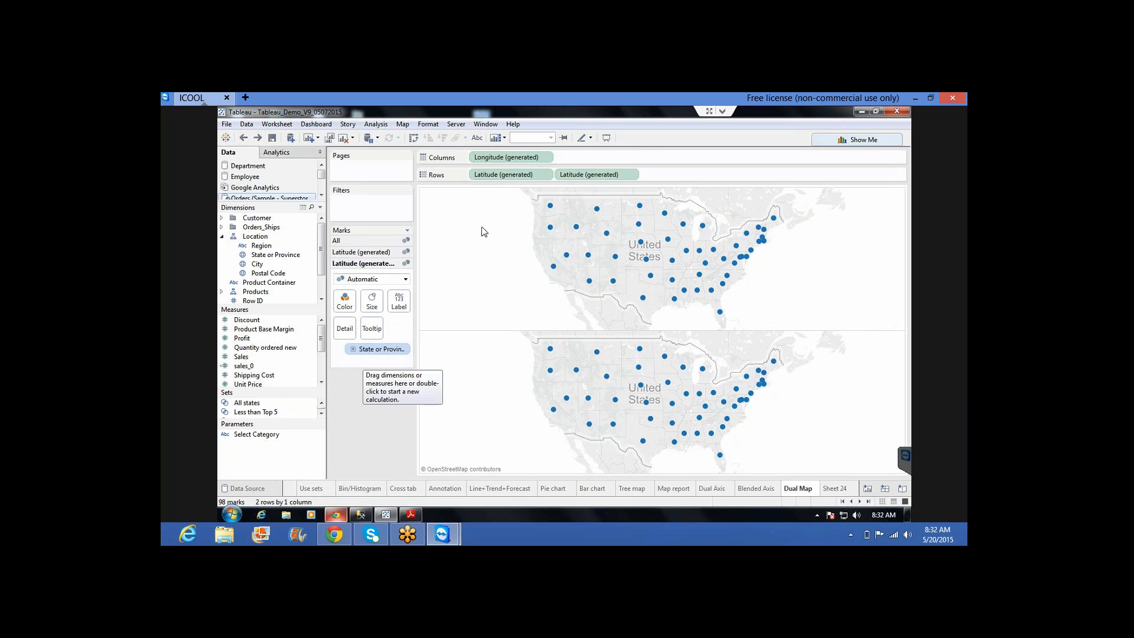
left_click(495, 176)
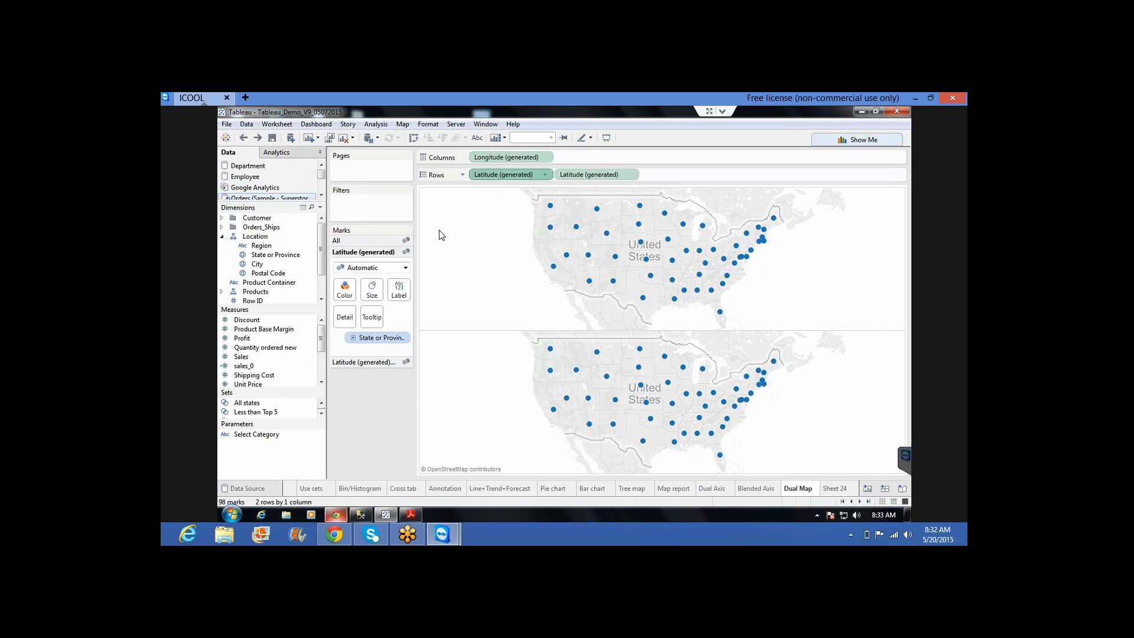
left_click(596, 171)
left_click(337, 241)
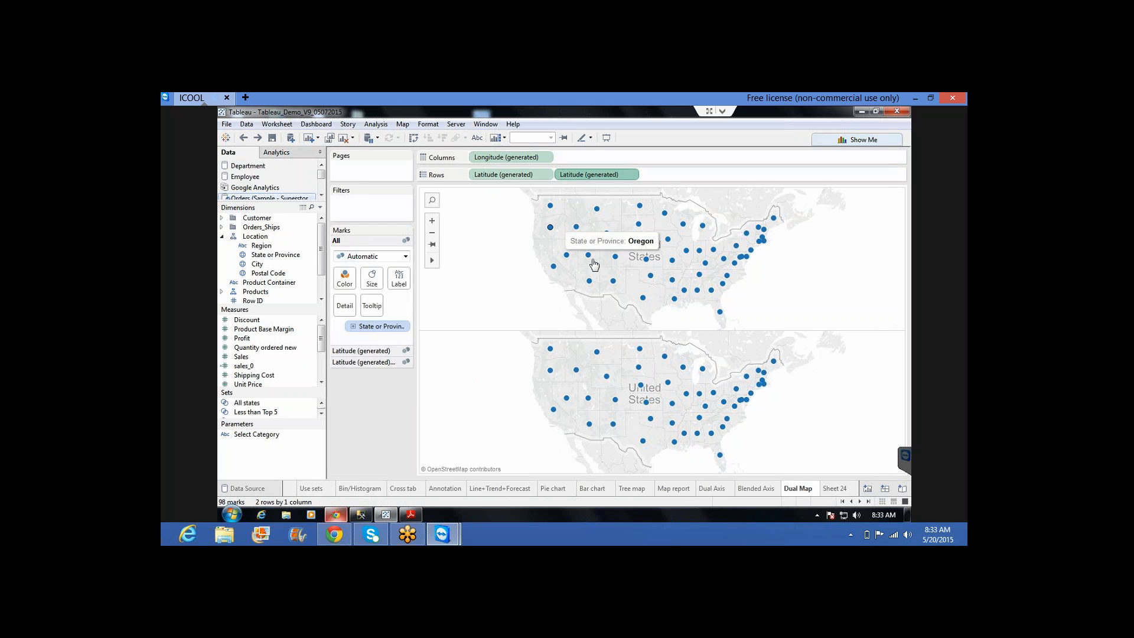
Color the marks of both maps orange, then undo the color change
left_click(343, 282)
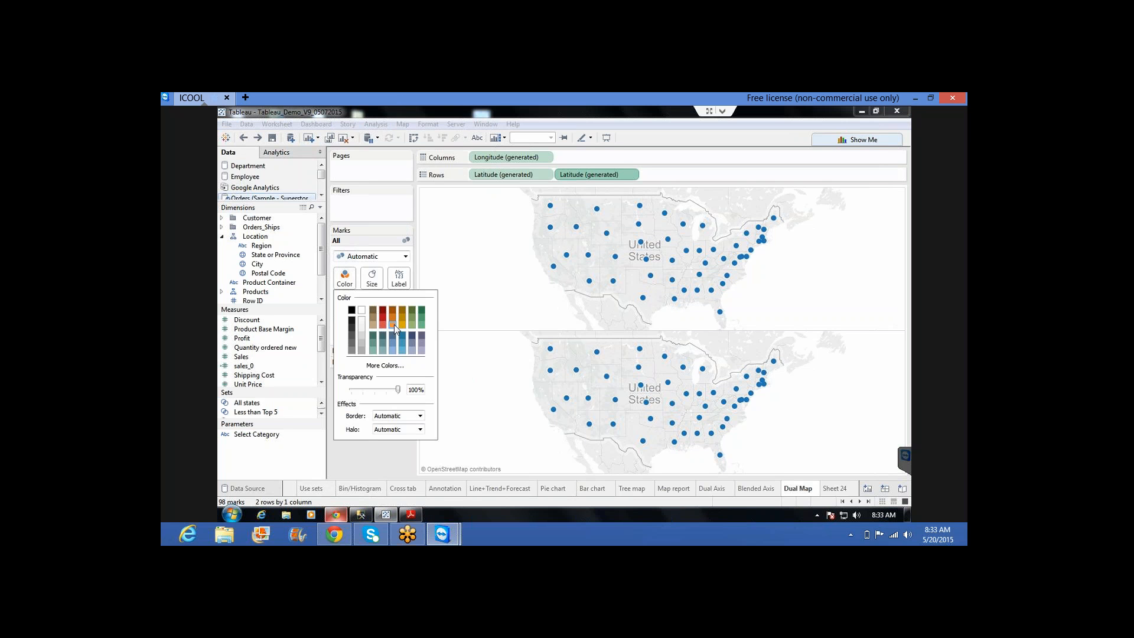
left_click(394, 325)
left_click(319, 174)
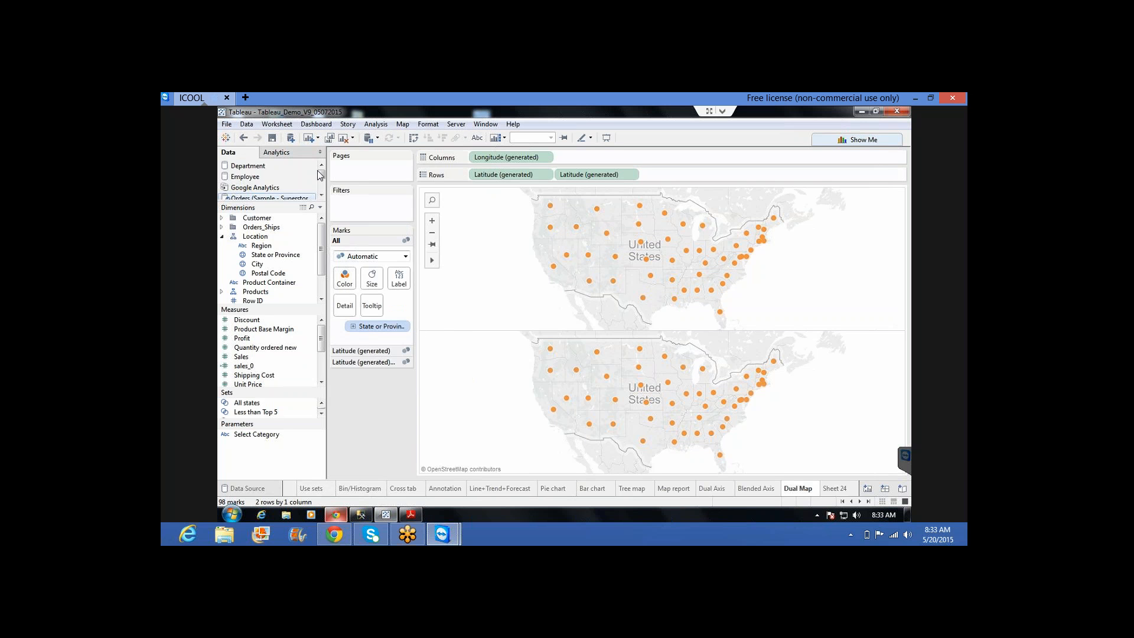
left_click(244, 138)
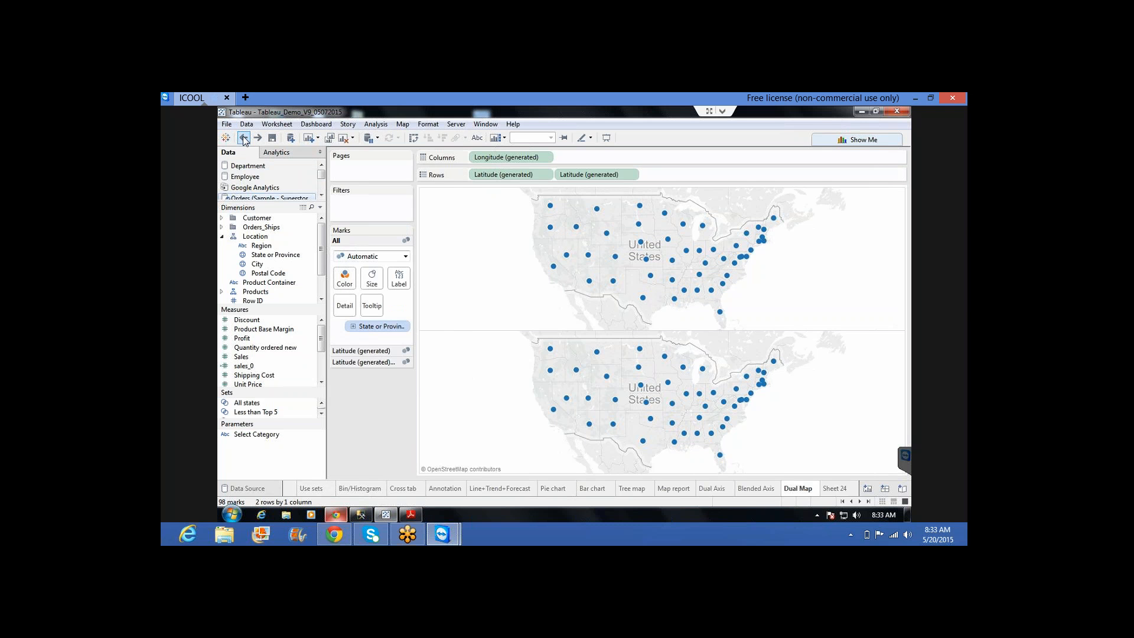
Color the upper map's states by Profit using the first Latitude field's marks
left_click(498, 176)
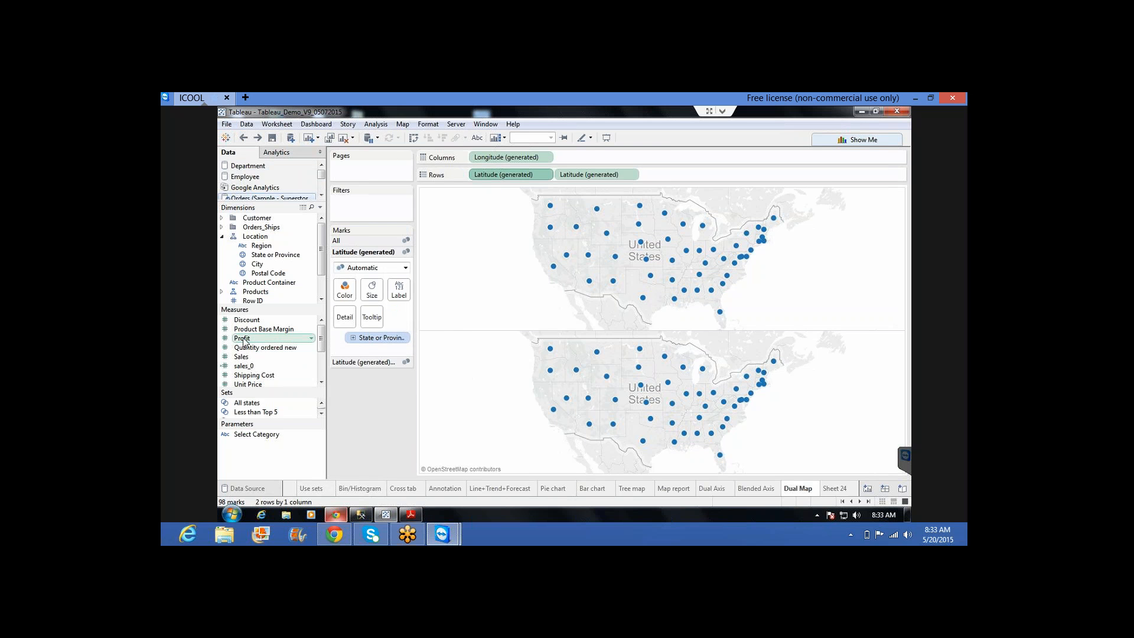
left_click_drag(243, 340, 344, 289)
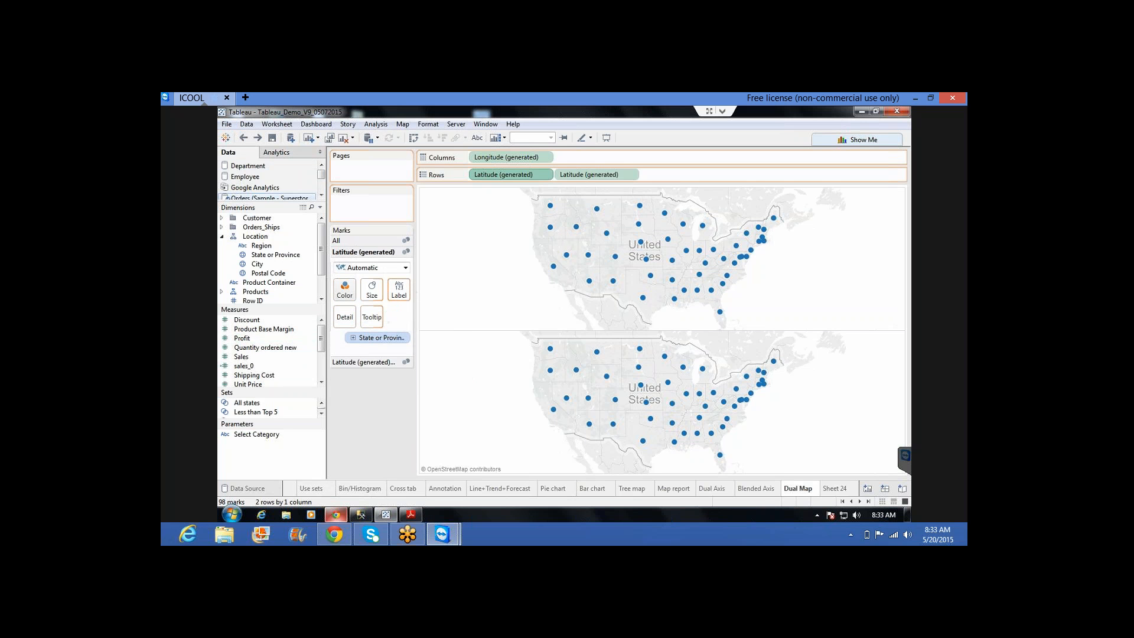
mouse_move(600, 243)
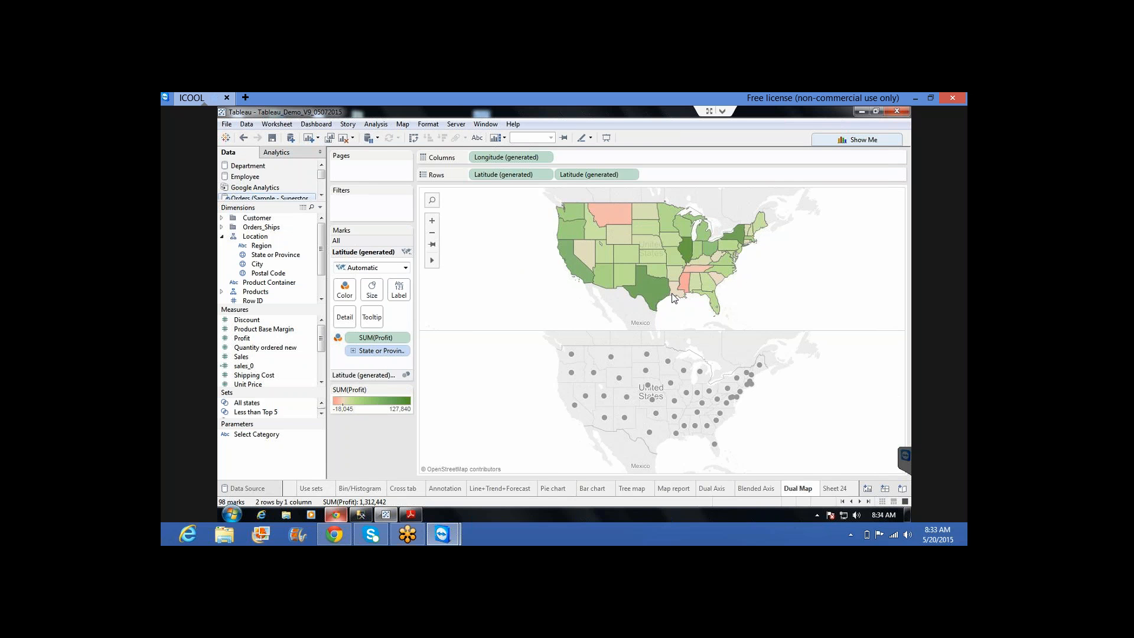
Size the lower map's circles by Sales using the second Latitude field's marks
left_click(577, 176)
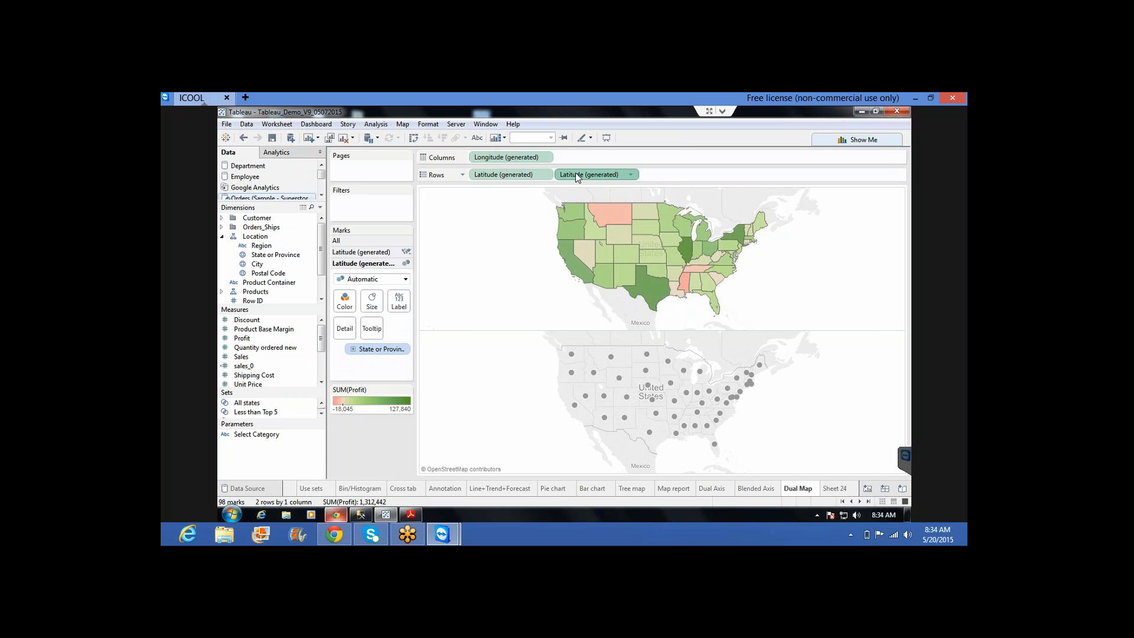
left_click(244, 358)
left_click_drag(346, 332, 374, 304)
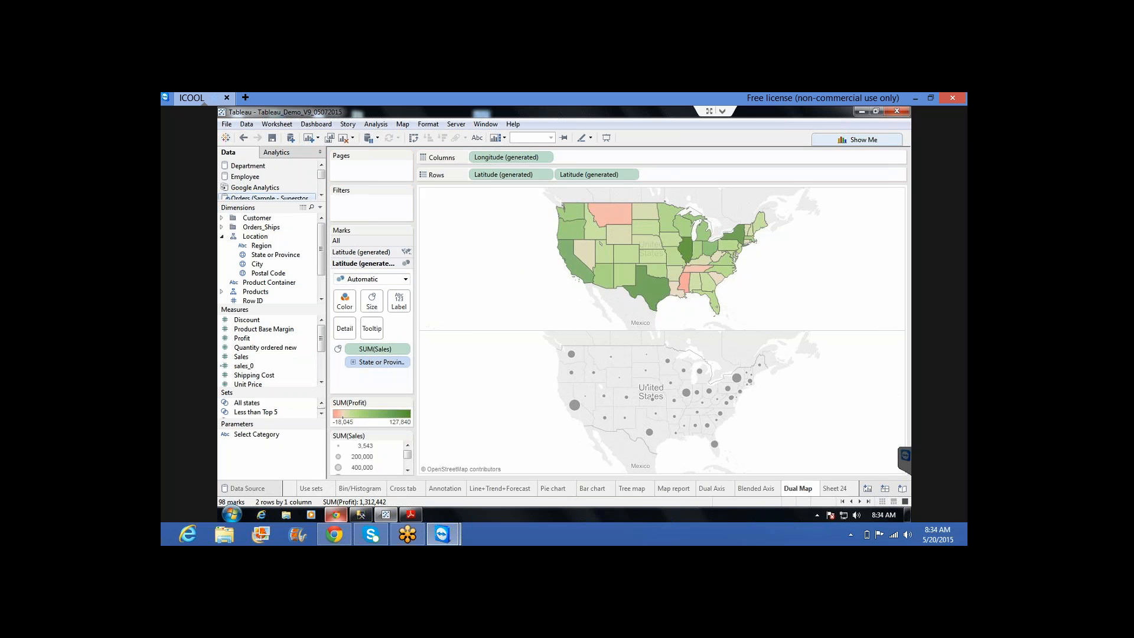
Enlarge the Sales size legend to review its range, and label the lower map's circles with a copy of State or Province
left_click_drag(360, 411, 361, 381)
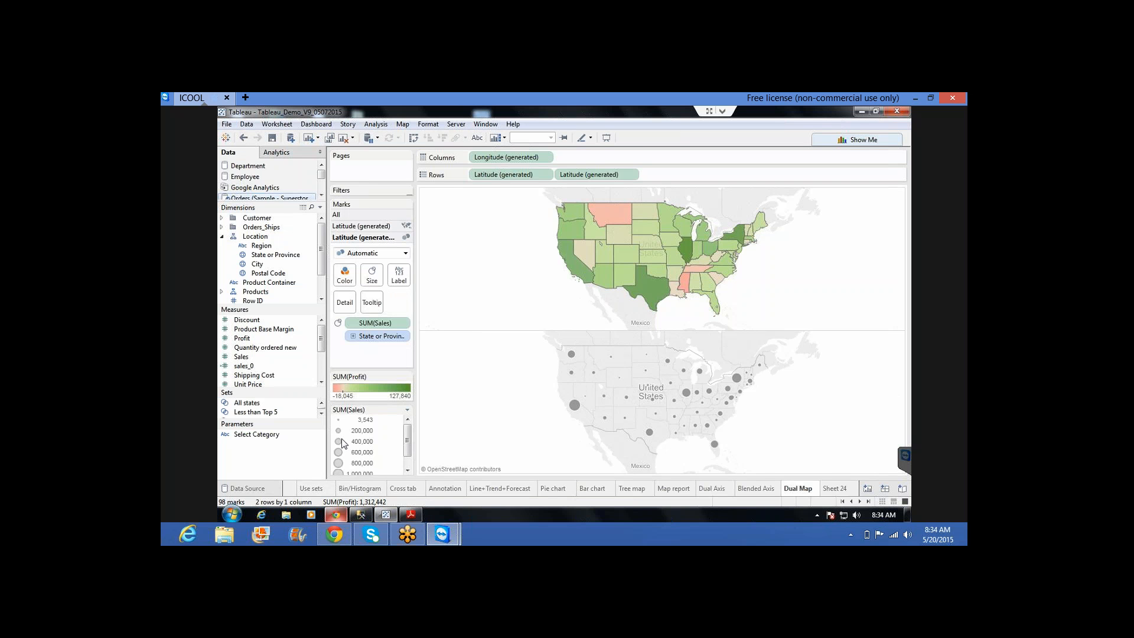
left_click(408, 468)
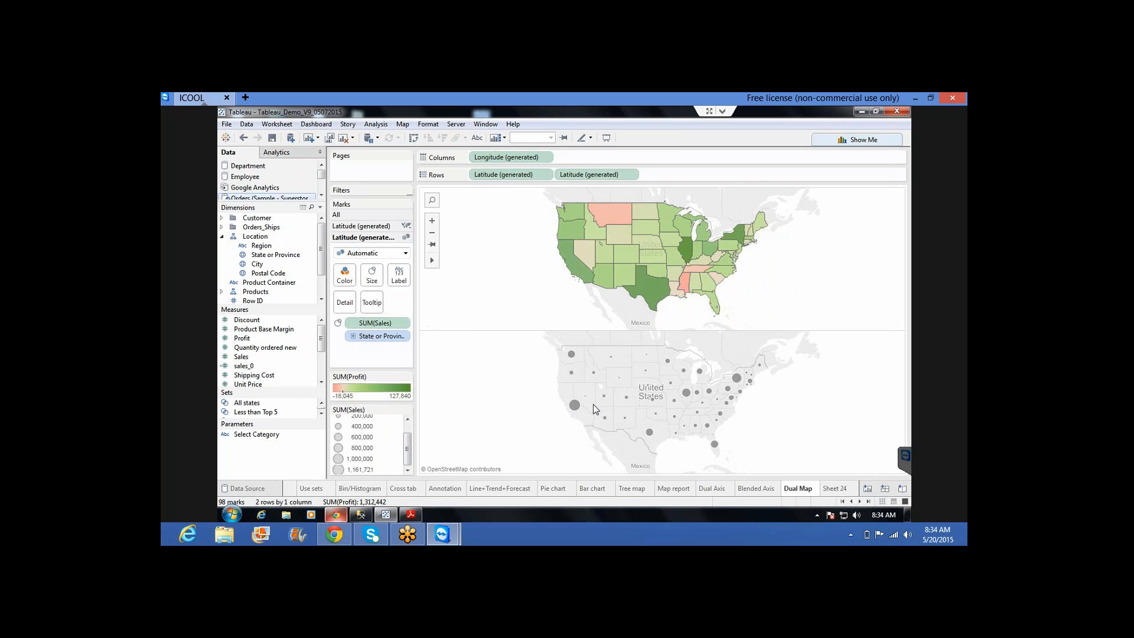
mouse_move(605, 417)
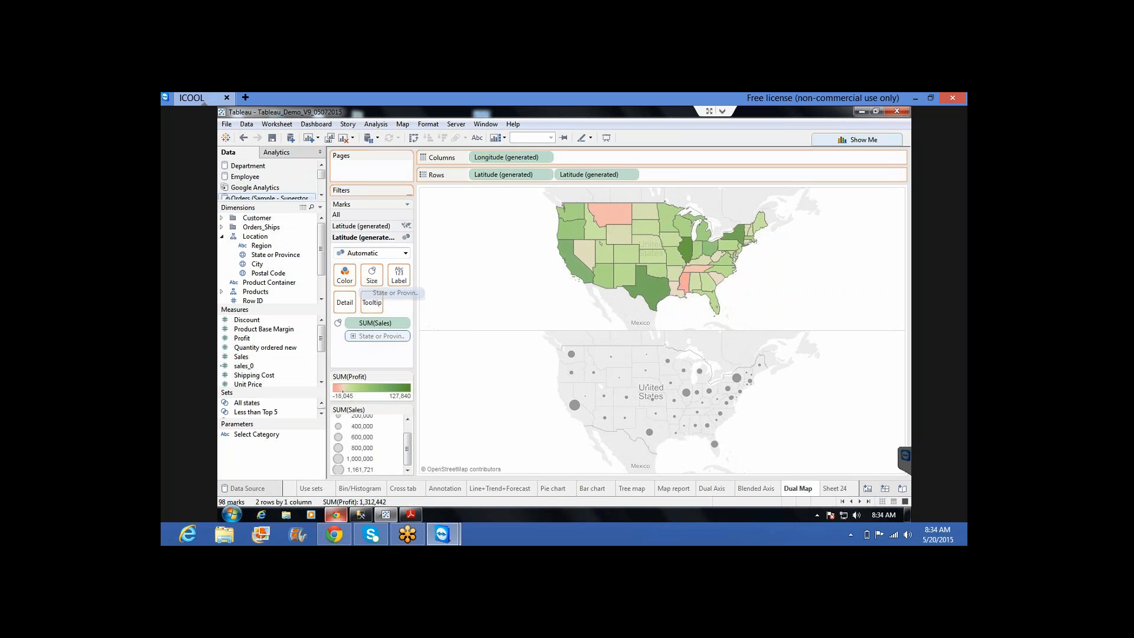
left_click_drag(377, 336, 399, 272)
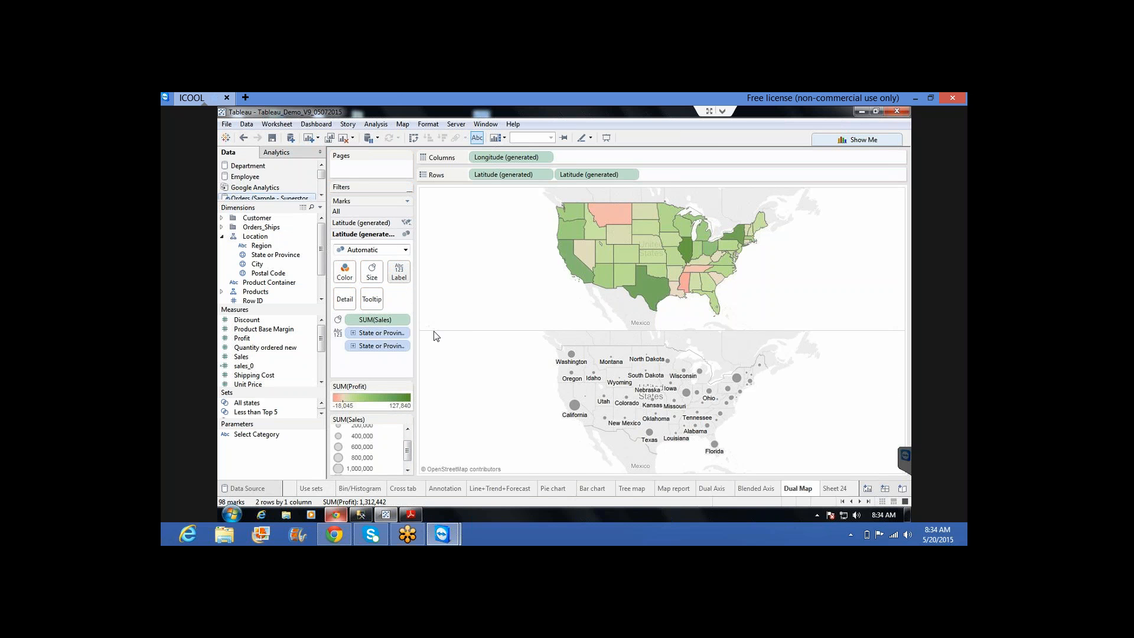
Color the lower map's Sales circles dark brown and overlay the two maps by making the second Latitude field a dual axis
left_click(344, 273)
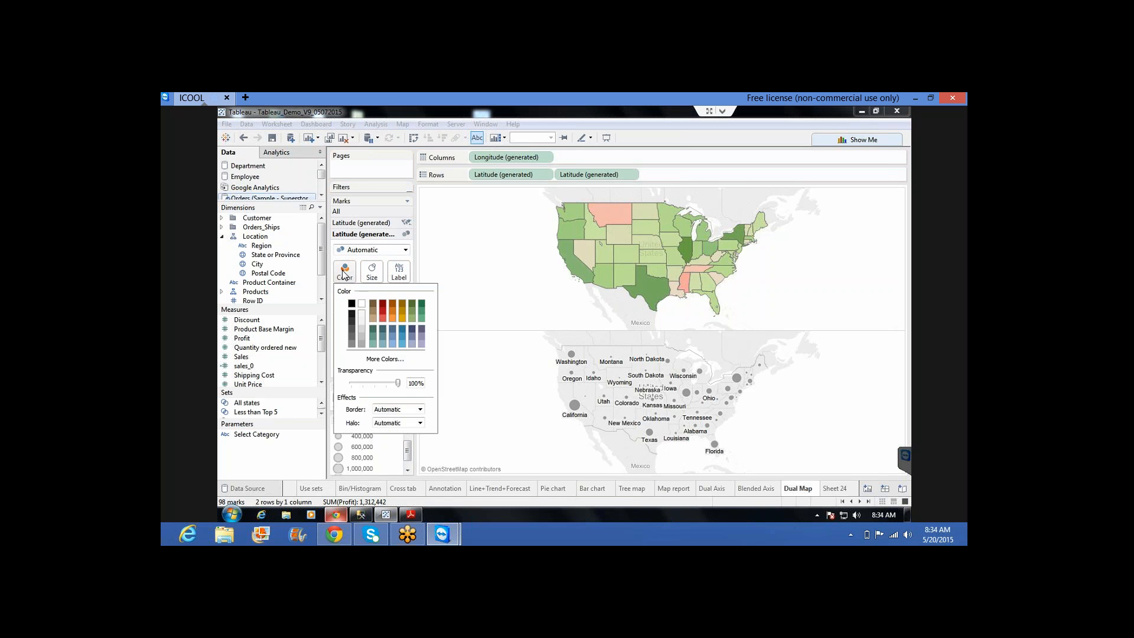
left_click(384, 303)
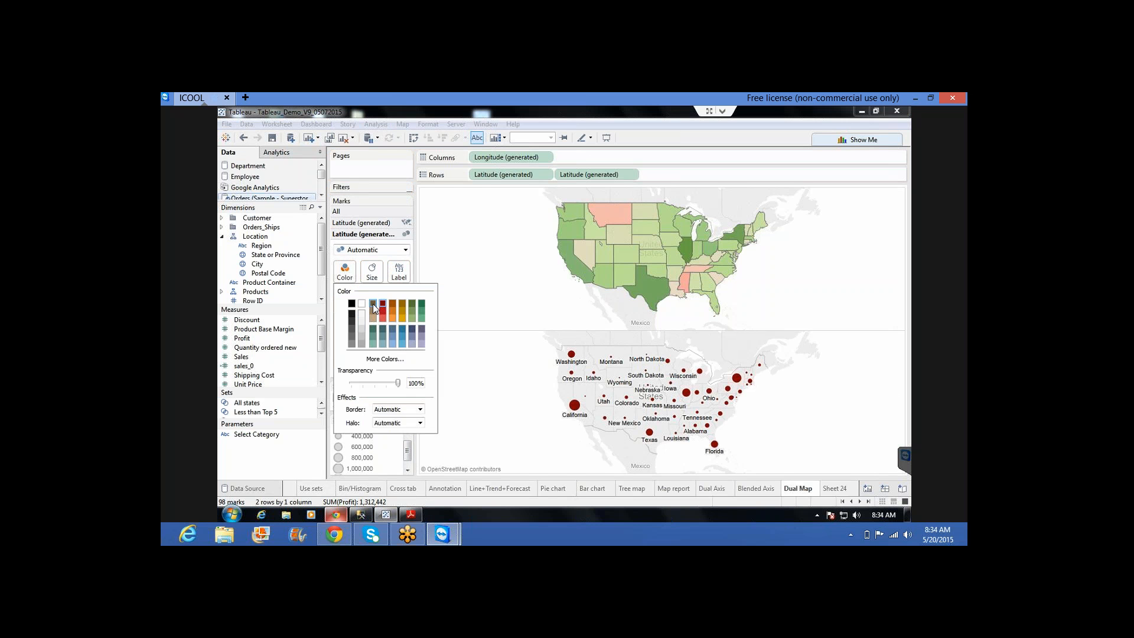
left_click(373, 304)
left_click(466, 306)
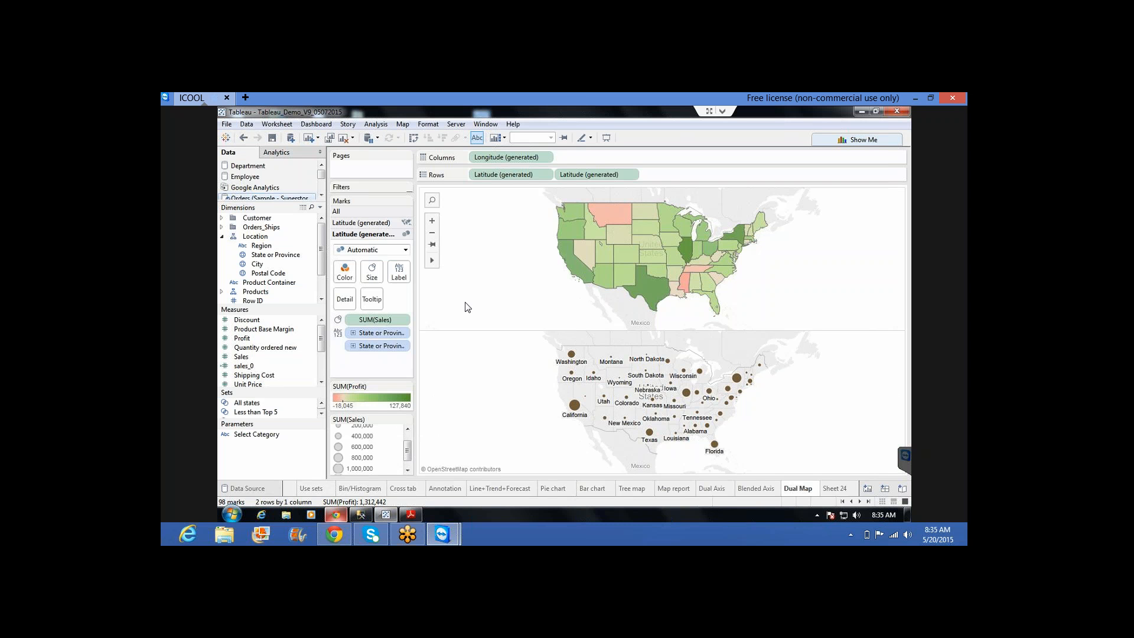
left_click(631, 175)
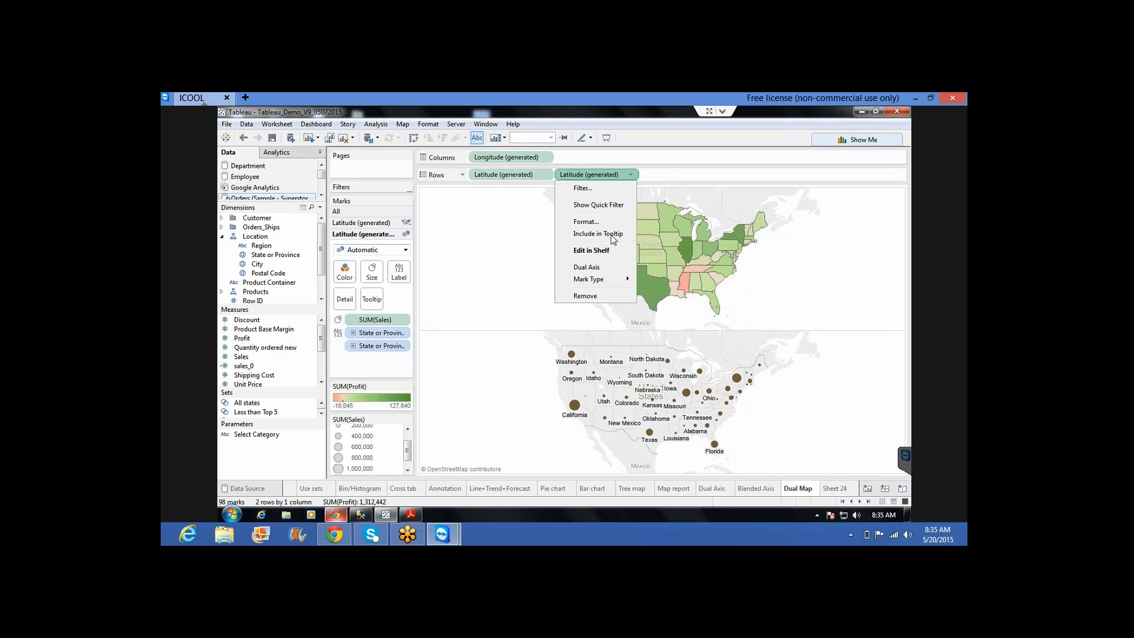
left_click(599, 268)
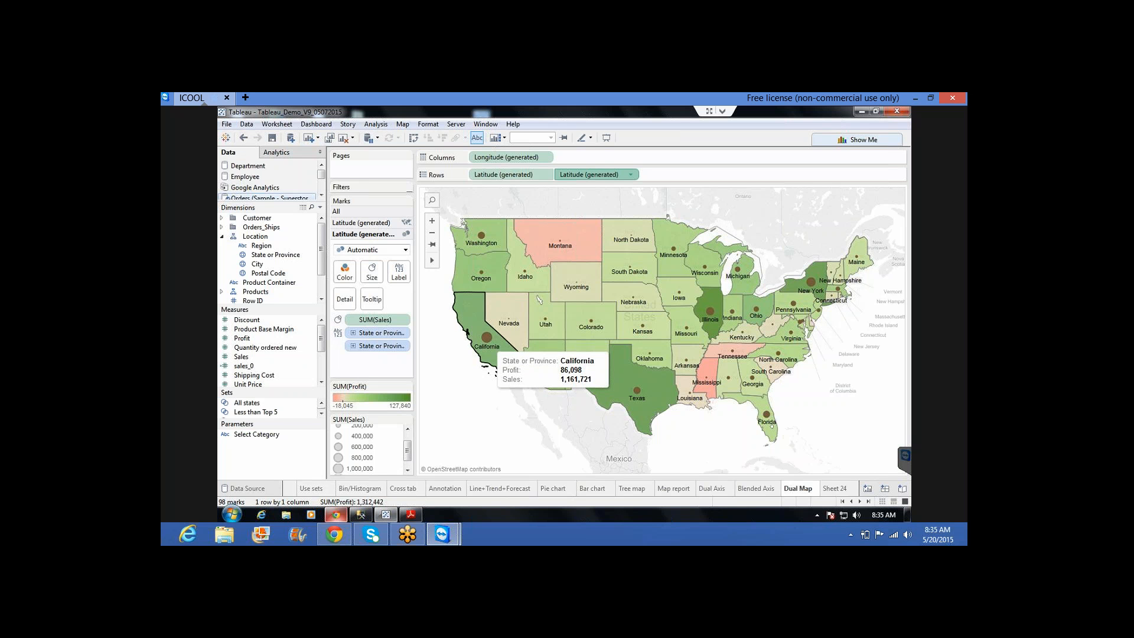
Switch to the Tableau Training Plan PDF in Adobe Reader to review topic 24 on geocoding, and return to Tableau
left_click(414, 516)
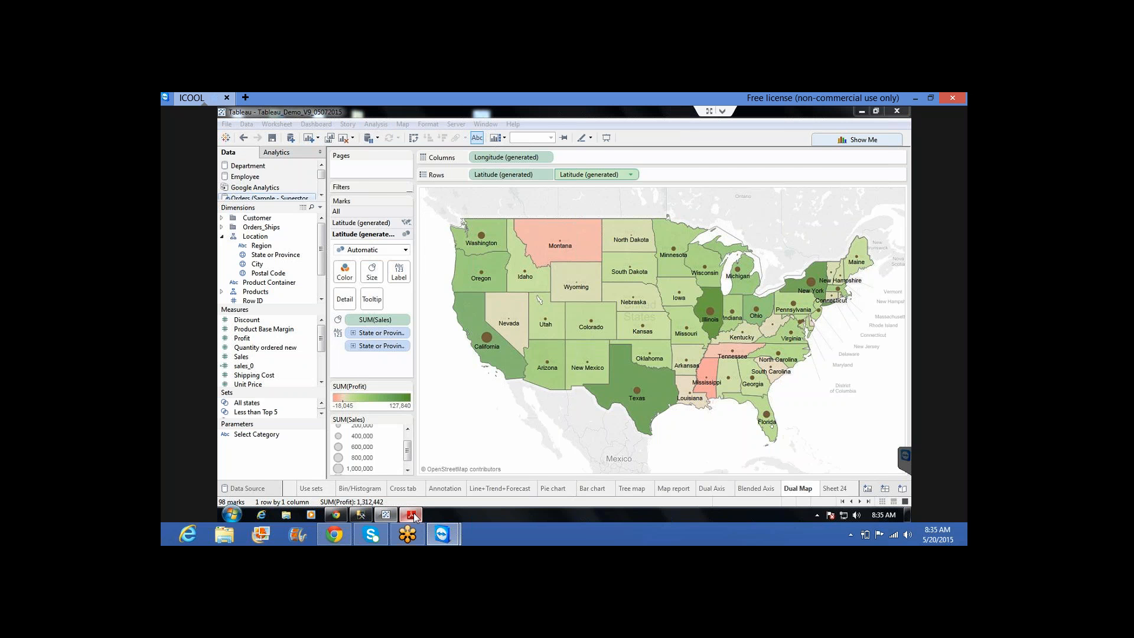
left_click(392, 395)
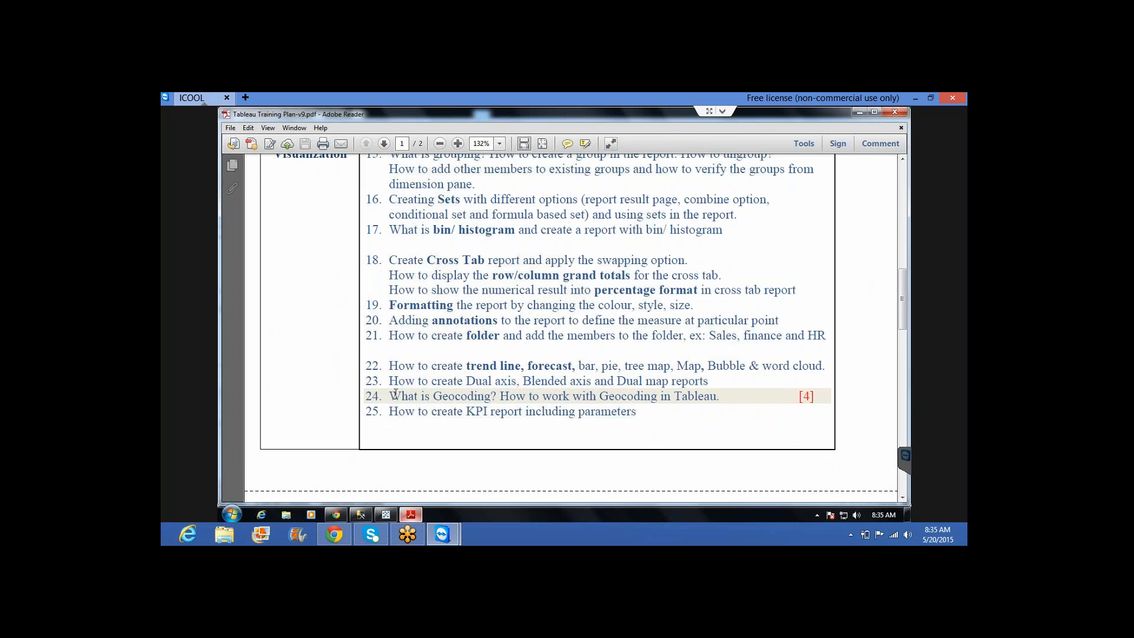
left_click_drag(430, 396, 389, 396)
left_click(409, 515)
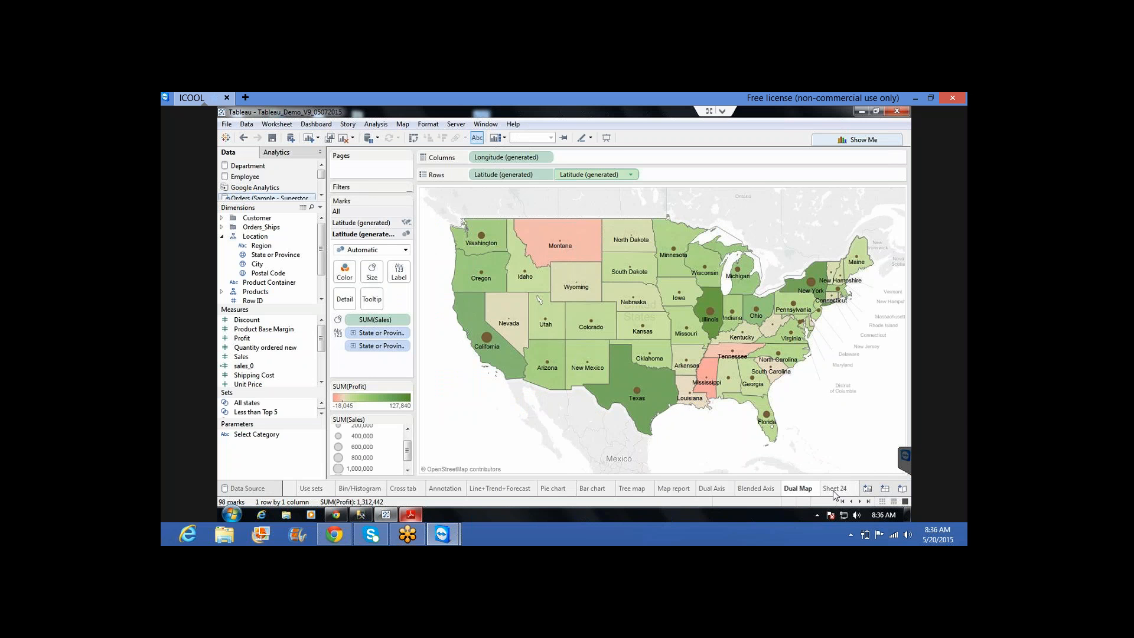
Open the empty Sheet 24 and rename it as Geo-coading
left_click(834, 493)
double_click(834, 493)
type("Geo")
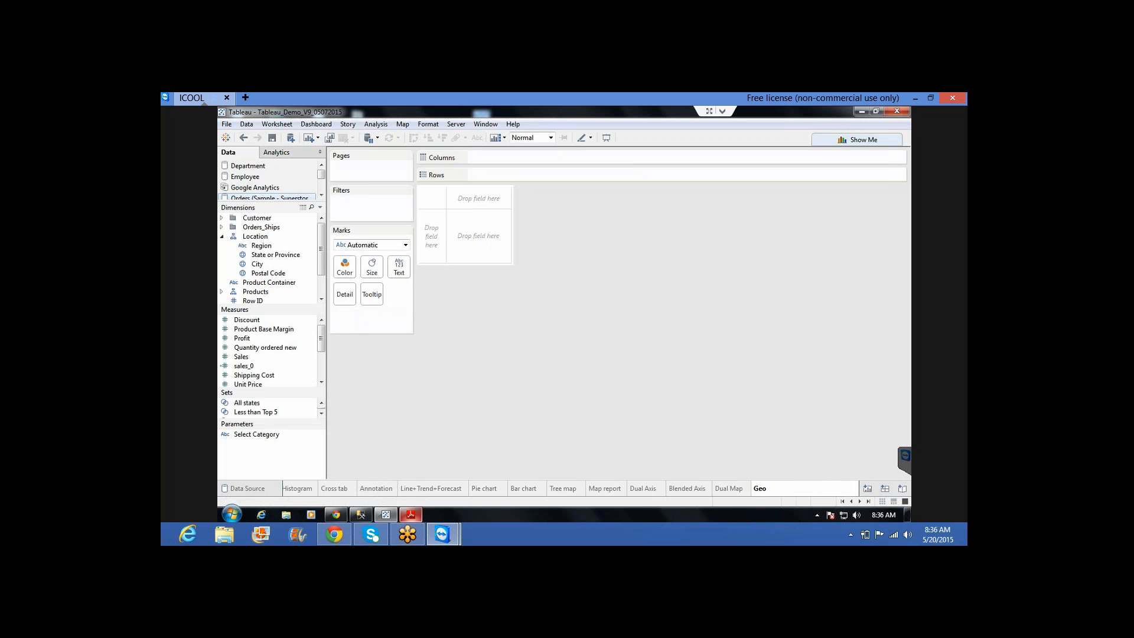
type("-coading")
key("Return")
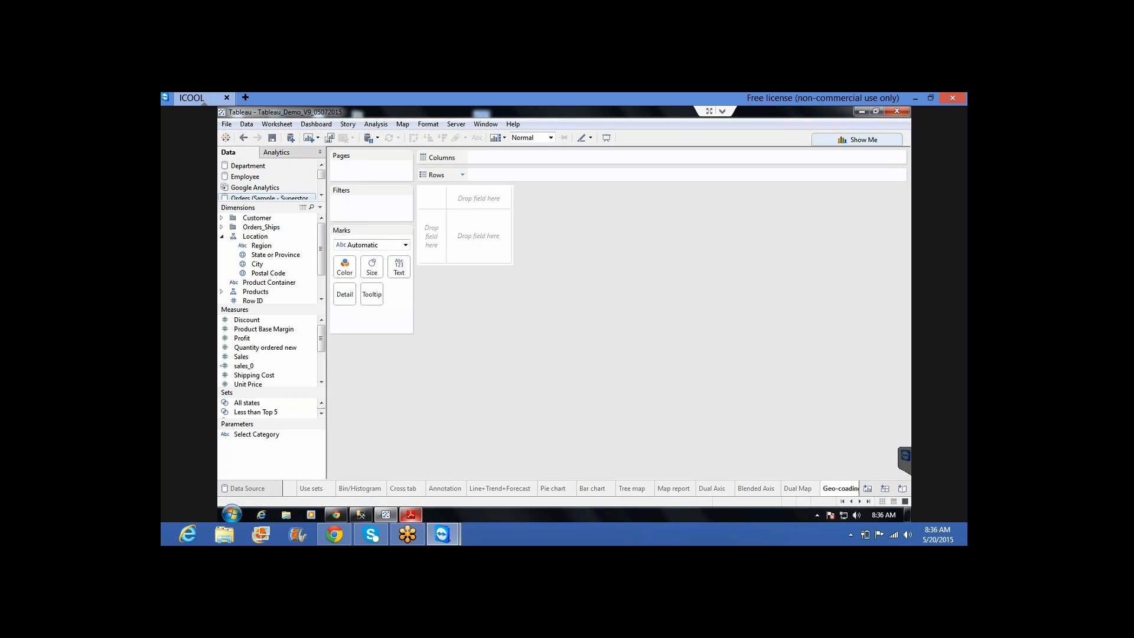
Remove the custom geocoding from the workbook and confirm the removal
left_click(403, 125)
mouse_move(429, 167)
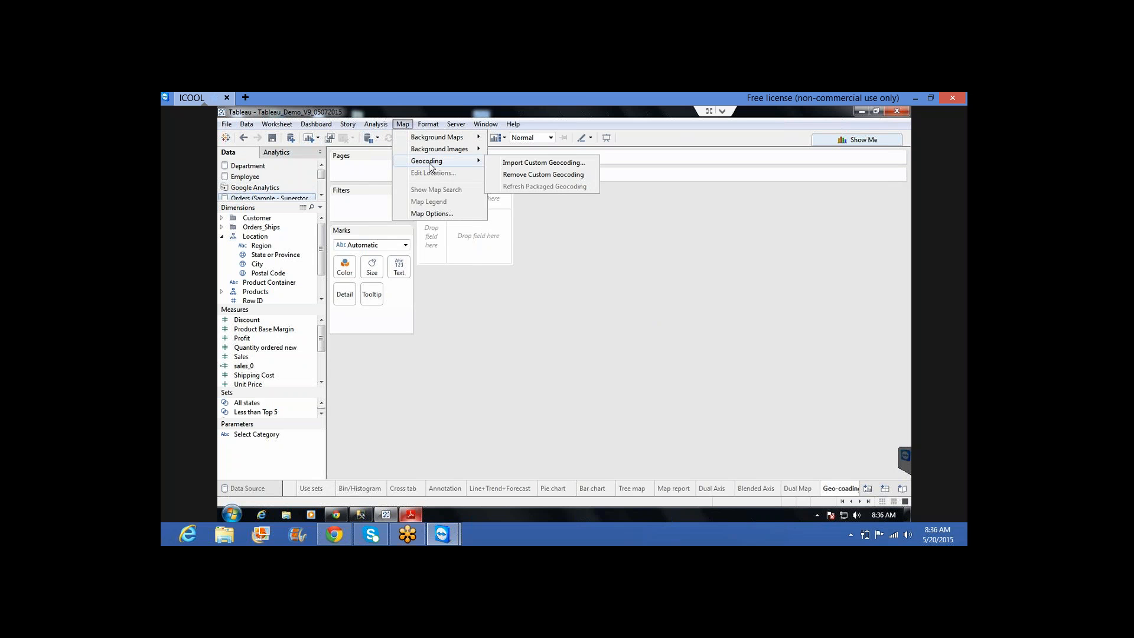
left_click(523, 175)
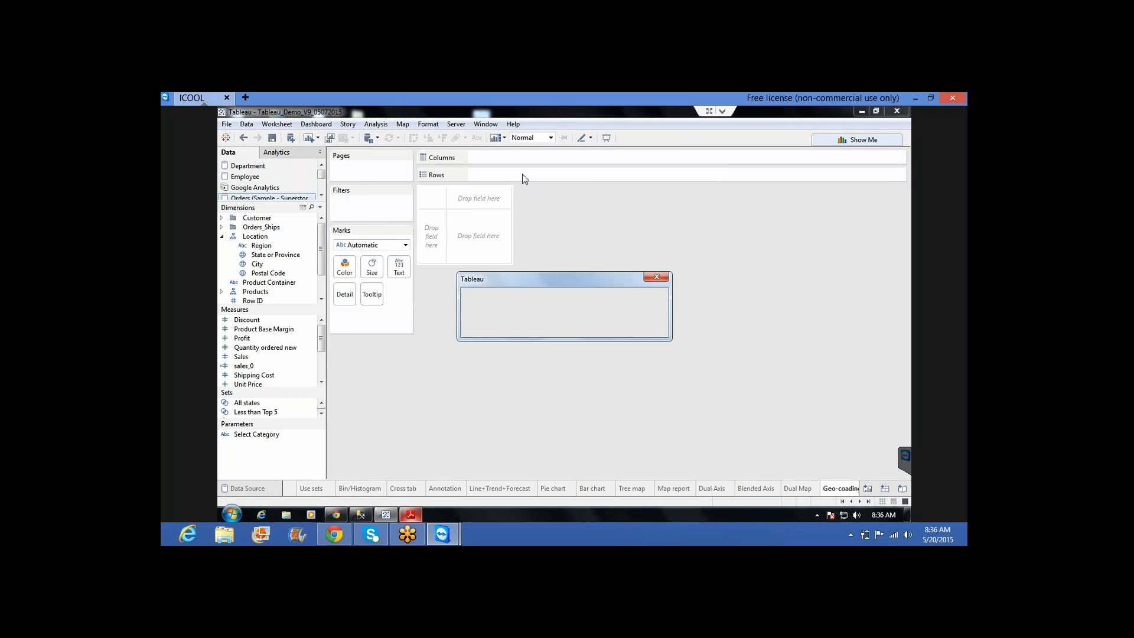
left_click(593, 329)
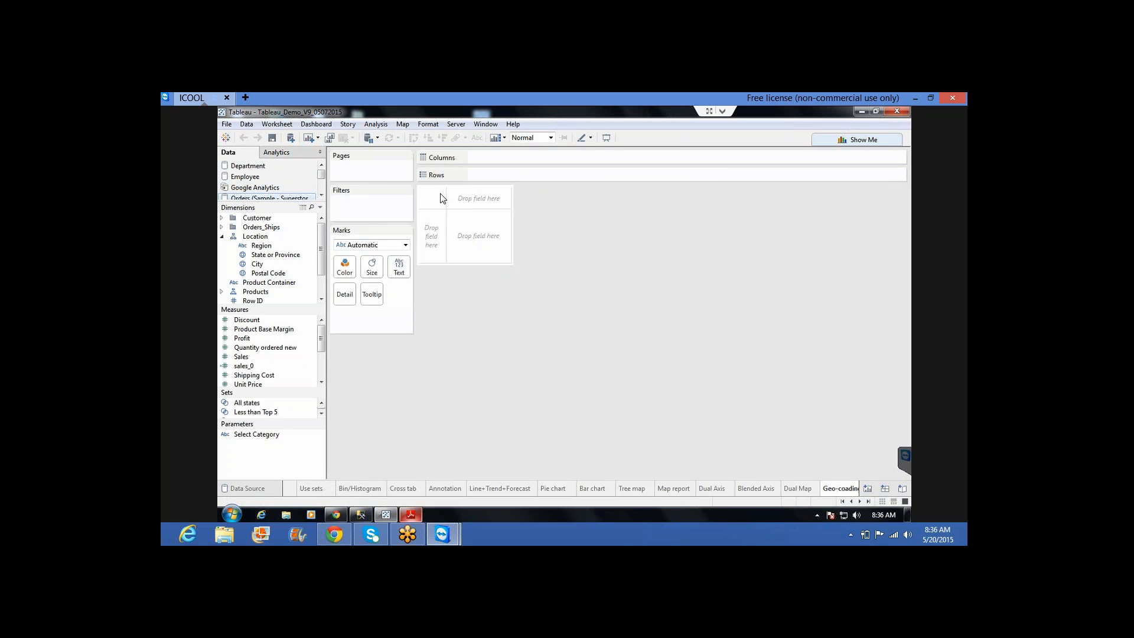
Inspect the source directory offered for importing custom geocoding, and close the dialog without importing
left_click(402, 124)
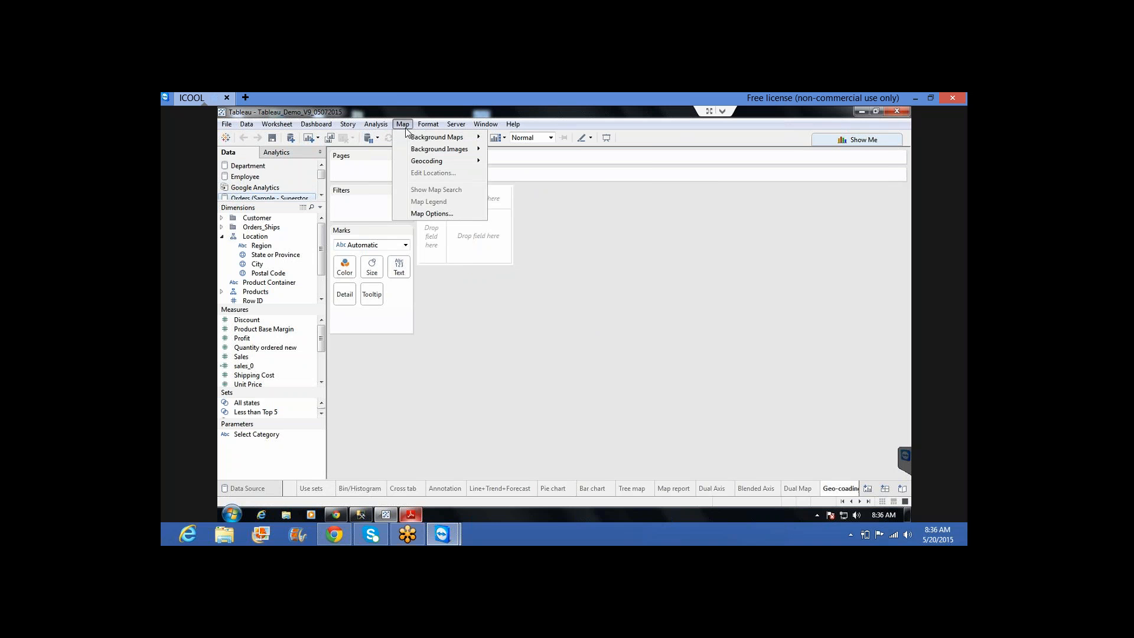
mouse_move(455, 160)
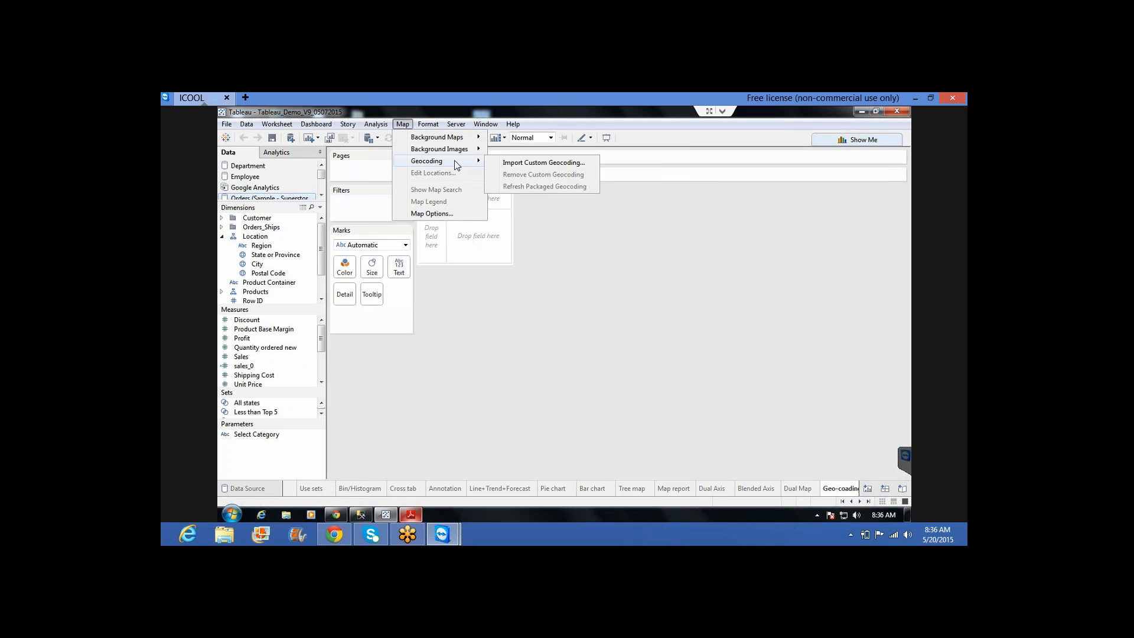
left_click(518, 164)
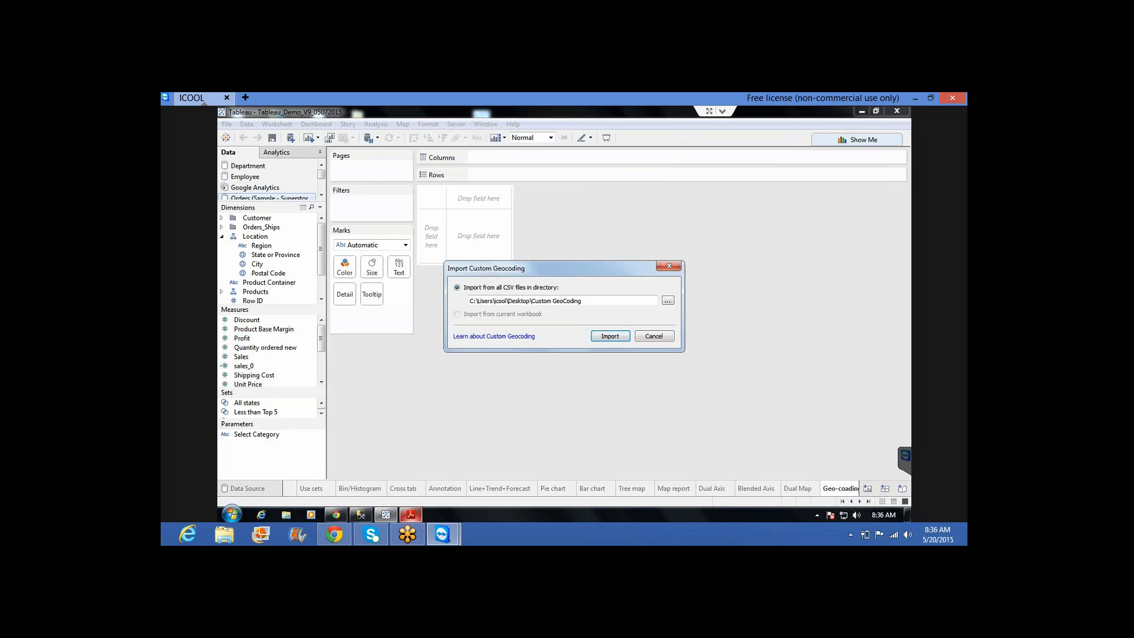
left_click(643, 340)
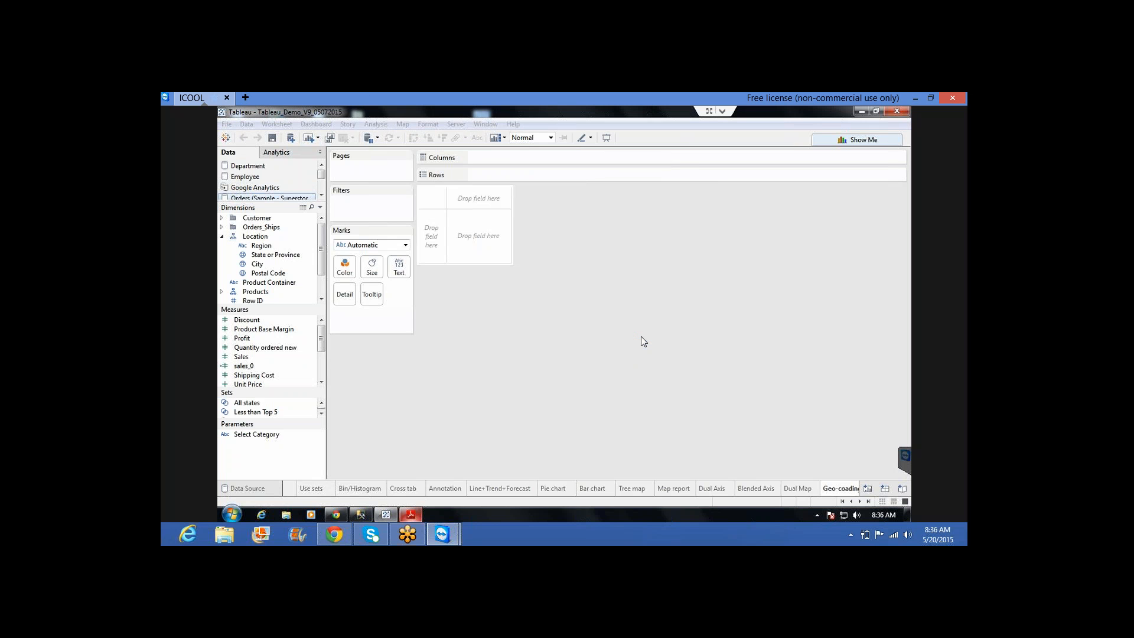
Switch to Chrome and sign in to Outlook with the account e-mail and password
left_click(366, 519)
mouse_move(336, 534)
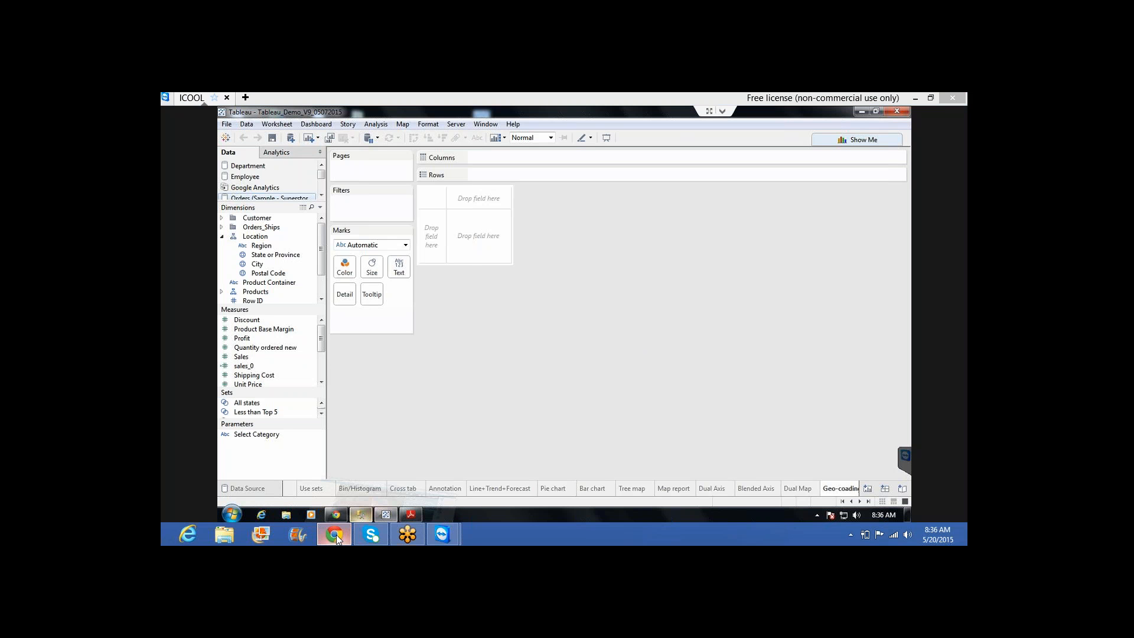
left_click(335, 534)
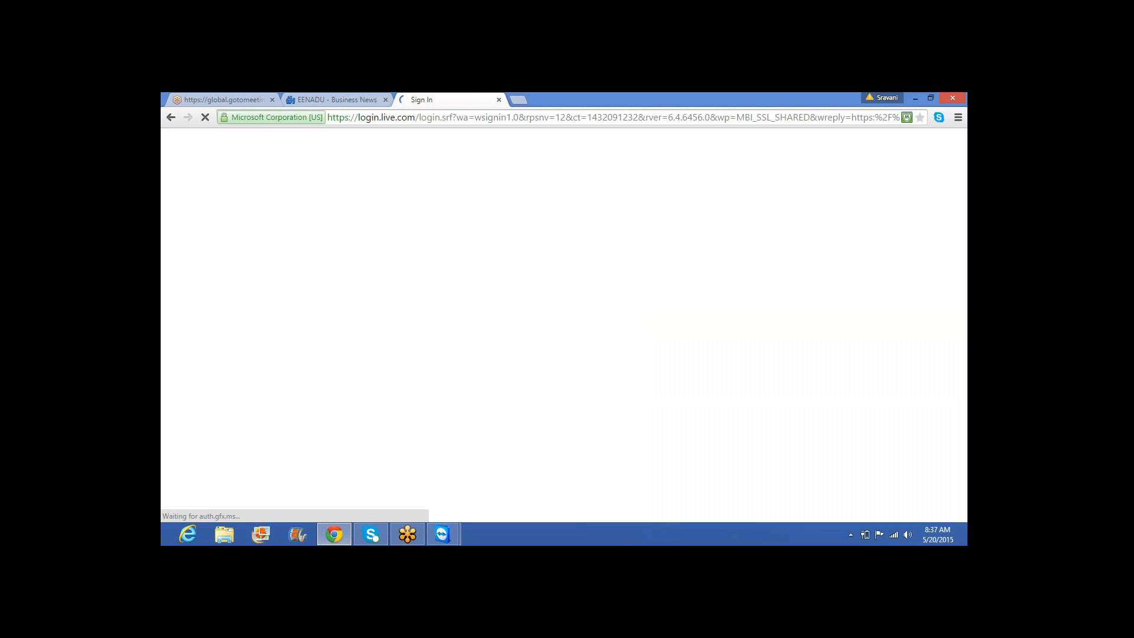
type("b")
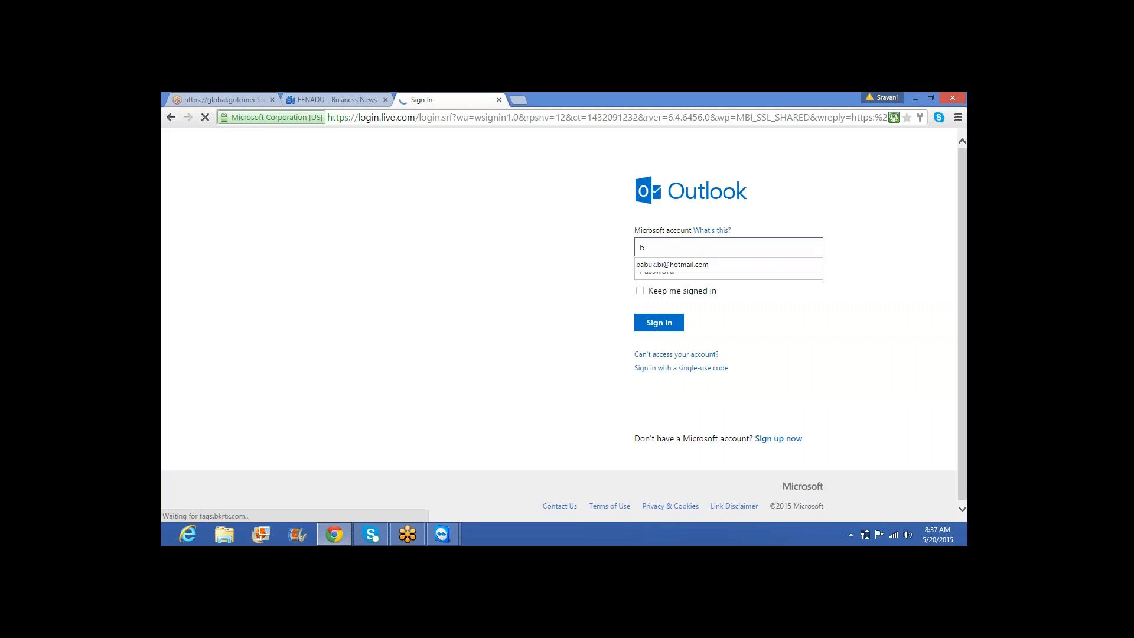
key("Down")
key("Tab")
type("••••••••")
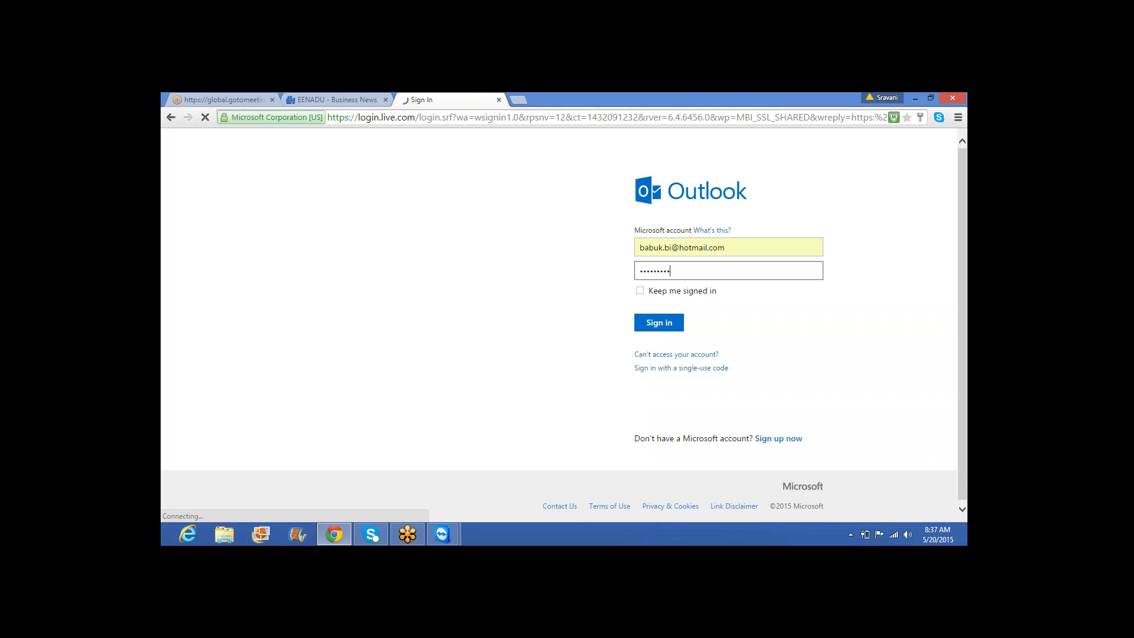
type("•••")
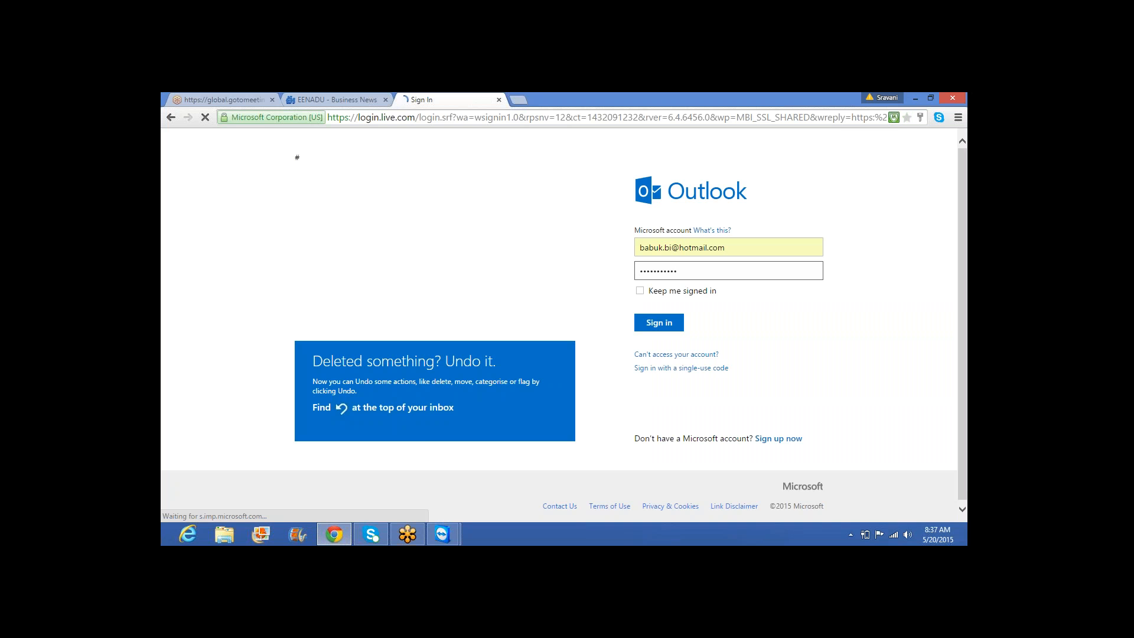
left_click(650, 322)
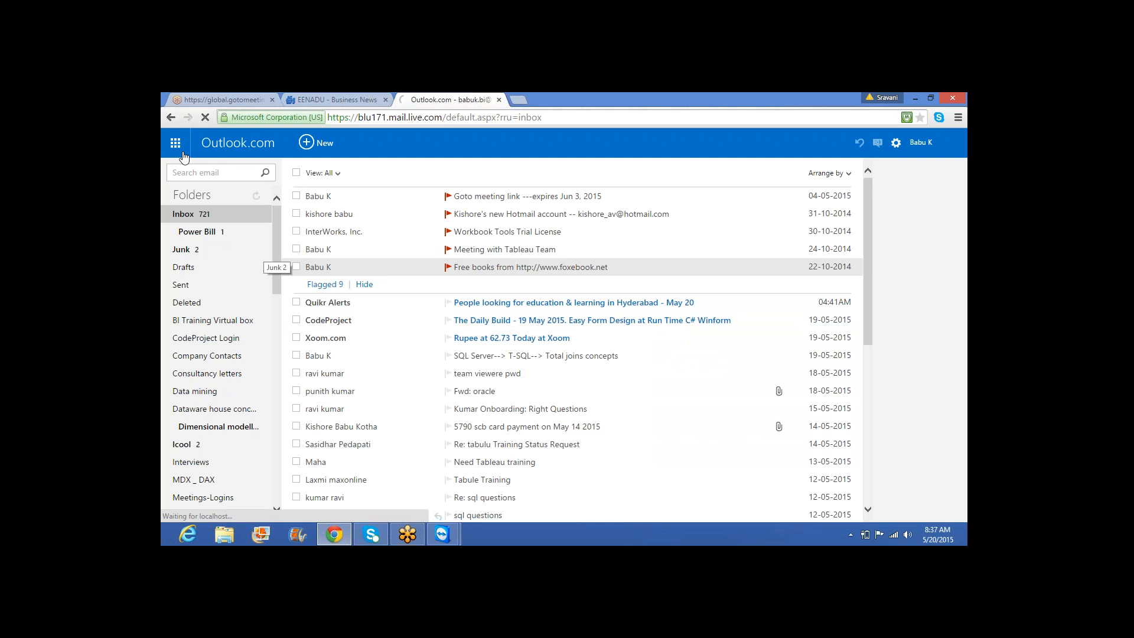
Open OneDrive from the Outlook mailbox's list of online apps
left_click(175, 144)
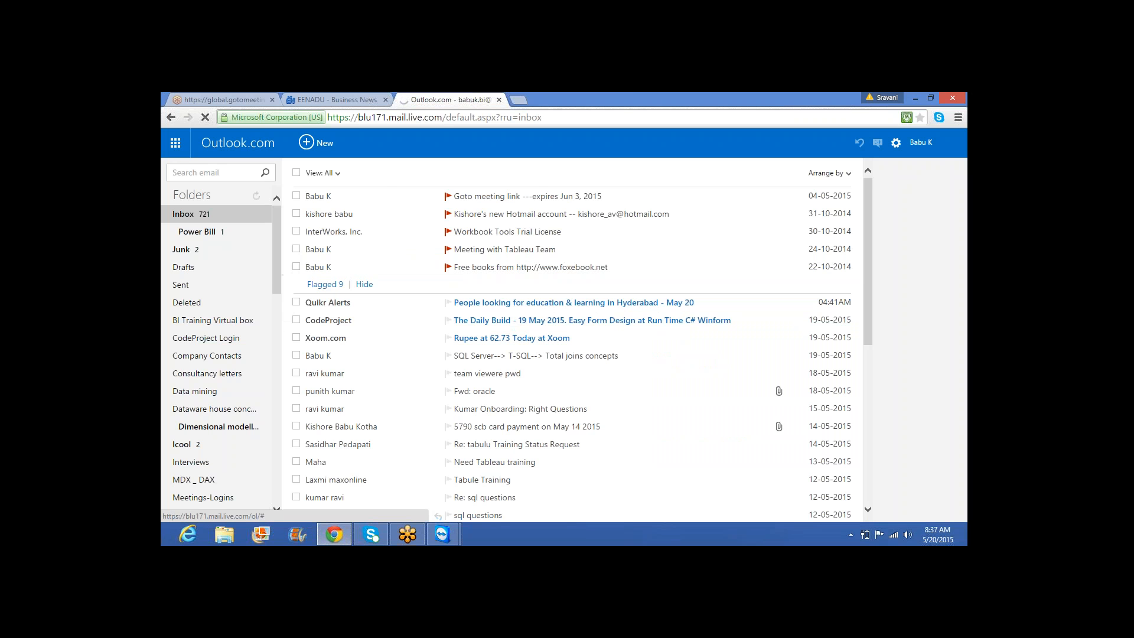
left_click(418, 227)
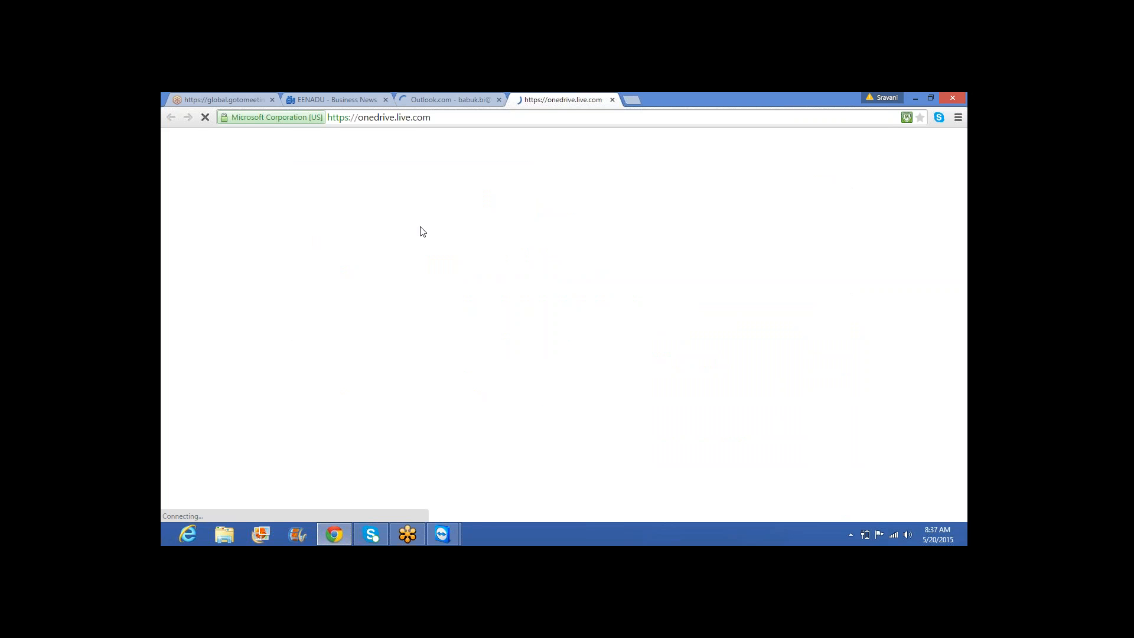
Return to the Outlook mailbox and search for messages exchanged with a contact, using the suggested e-mail address
left_click(433, 95)
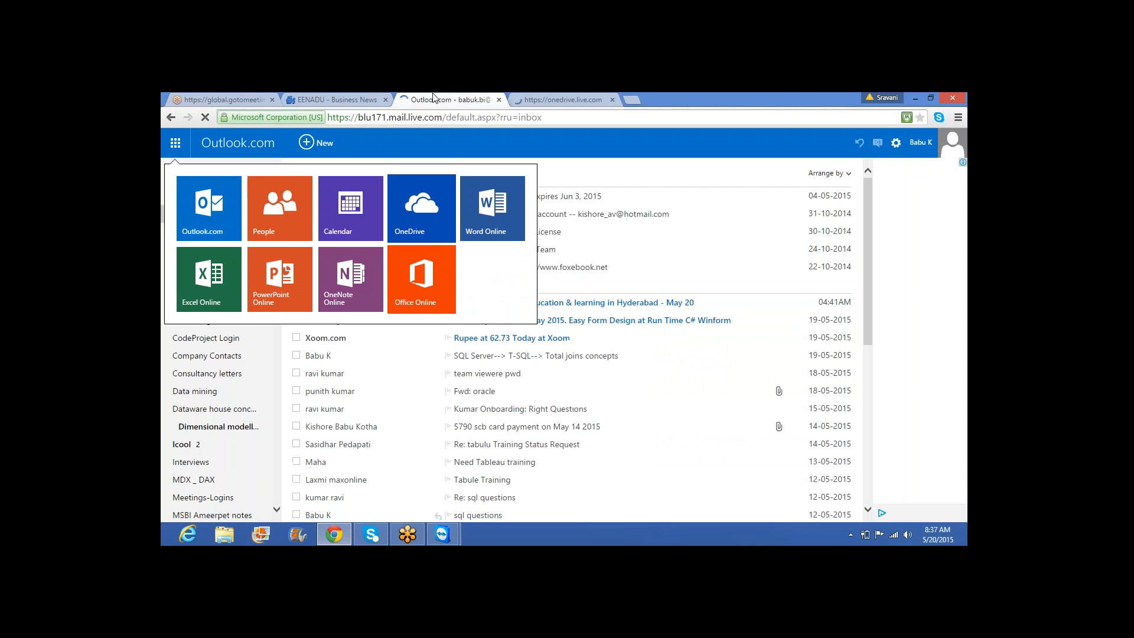
left_click(175, 145)
left_click(195, 171)
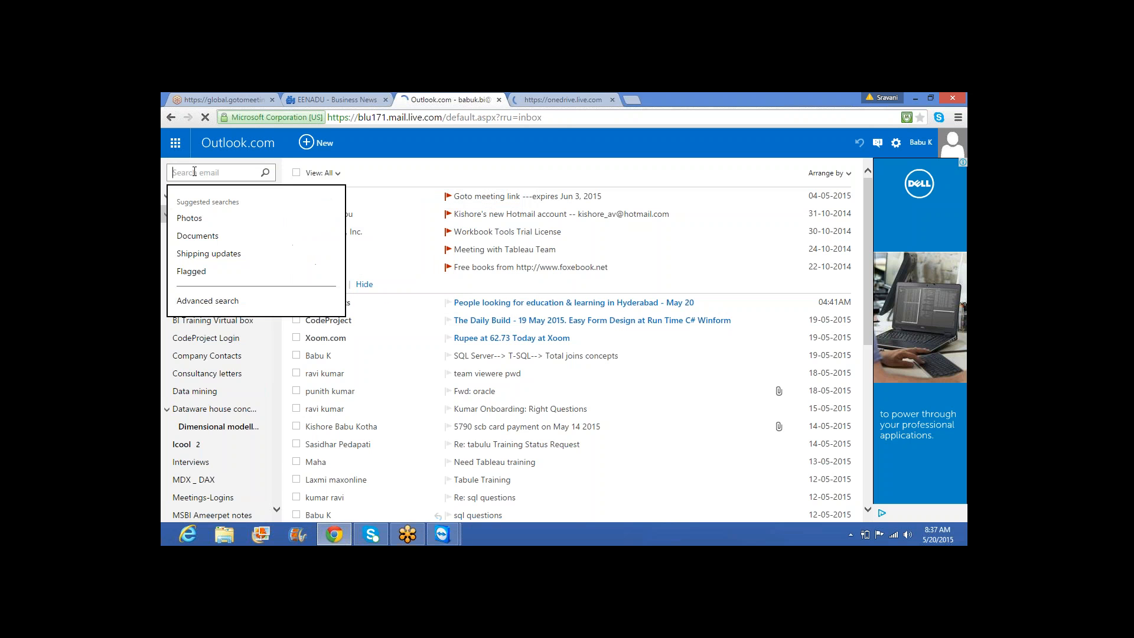
type("vino")
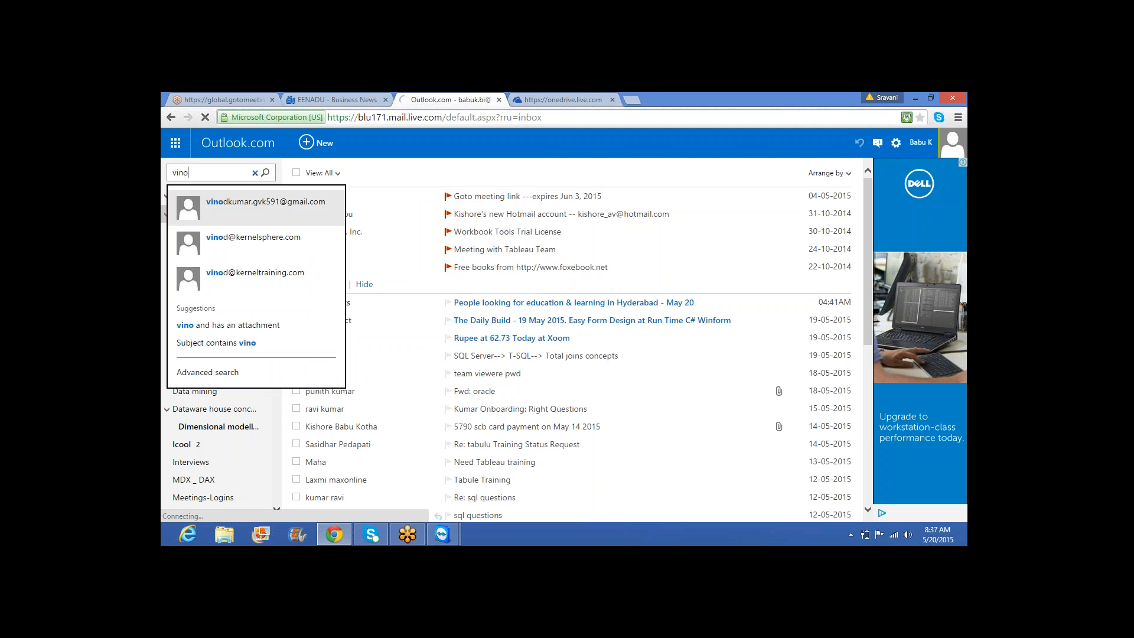
left_click(256, 205)
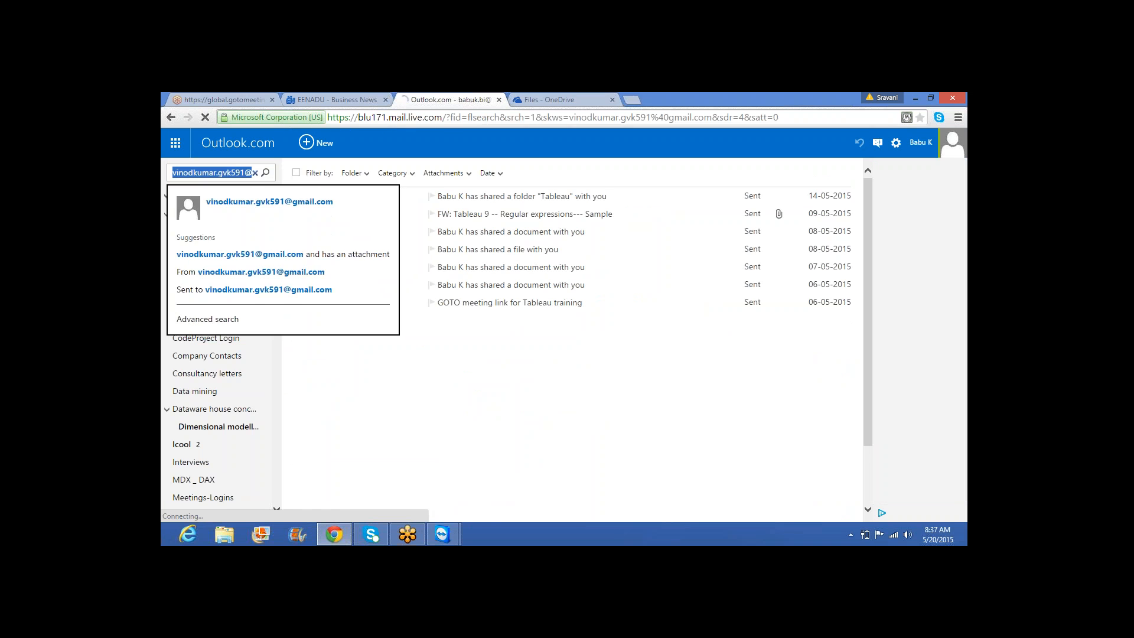
In OneDrive, open the Custom GeoCoding folder under Tableau > Tableau 9 and select the Custom Geocoding__Tableau V9 document
left_click(551, 100)
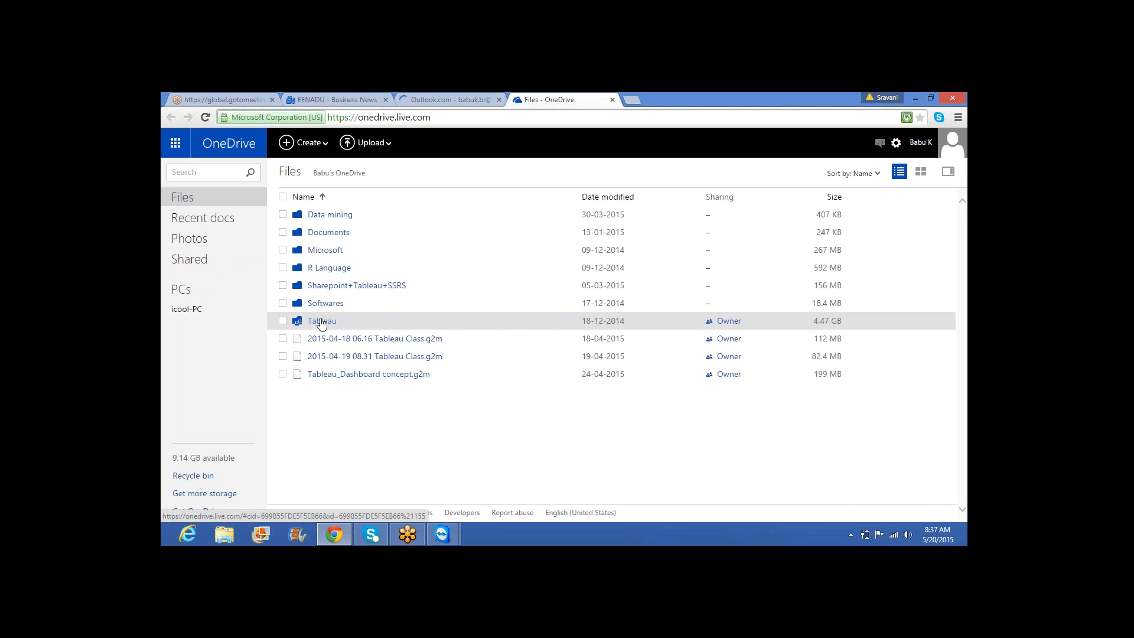
left_click(322, 322)
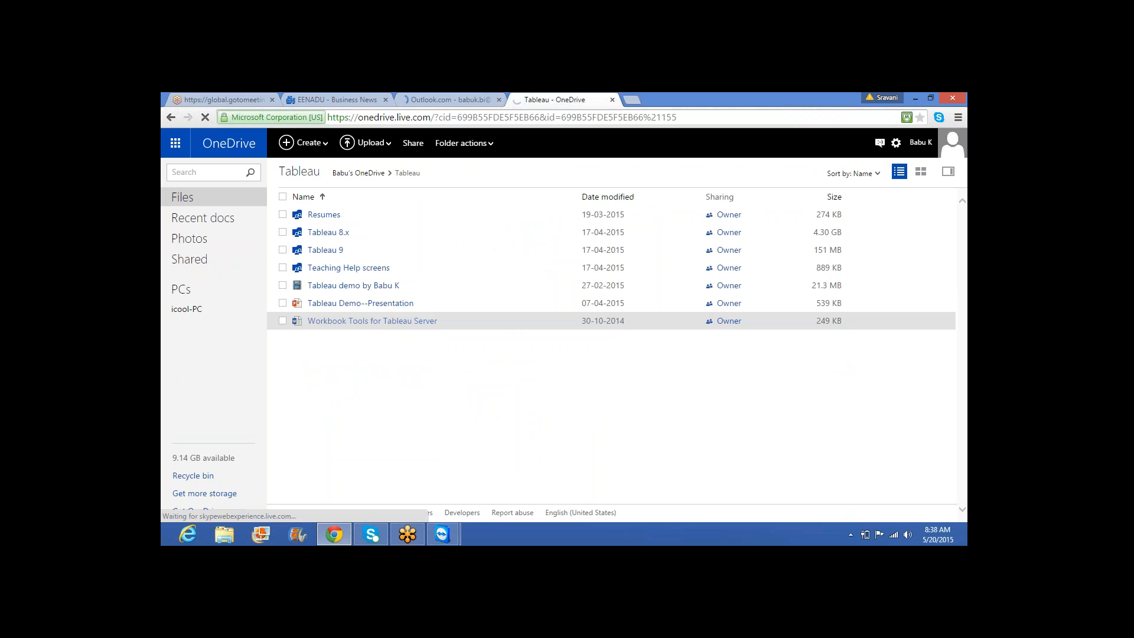
left_click(321, 250)
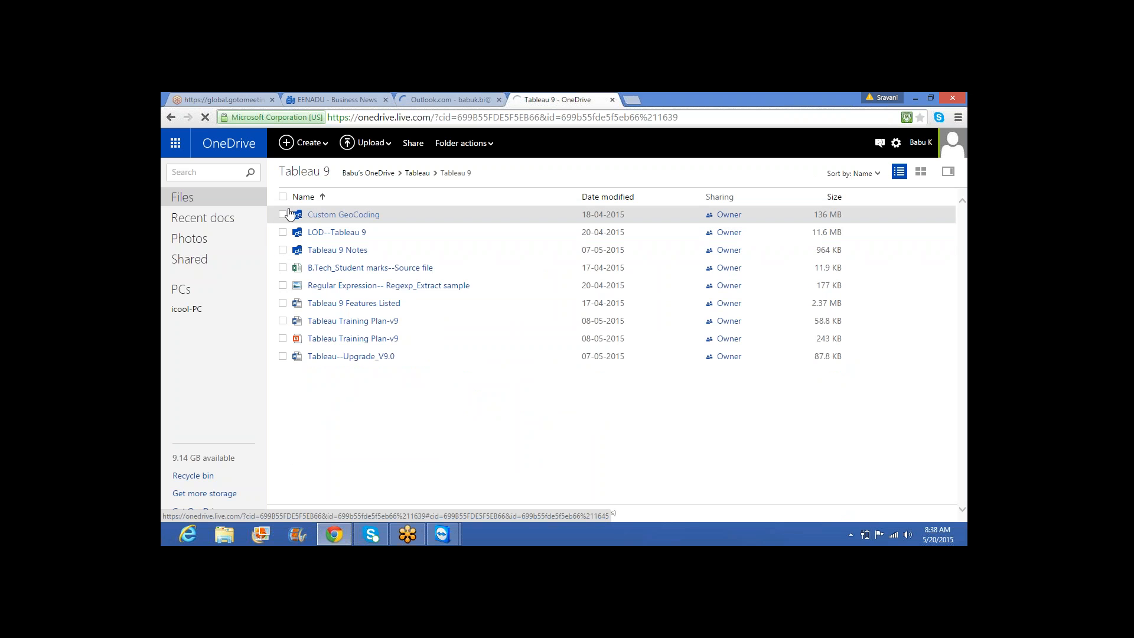
left_click(283, 215)
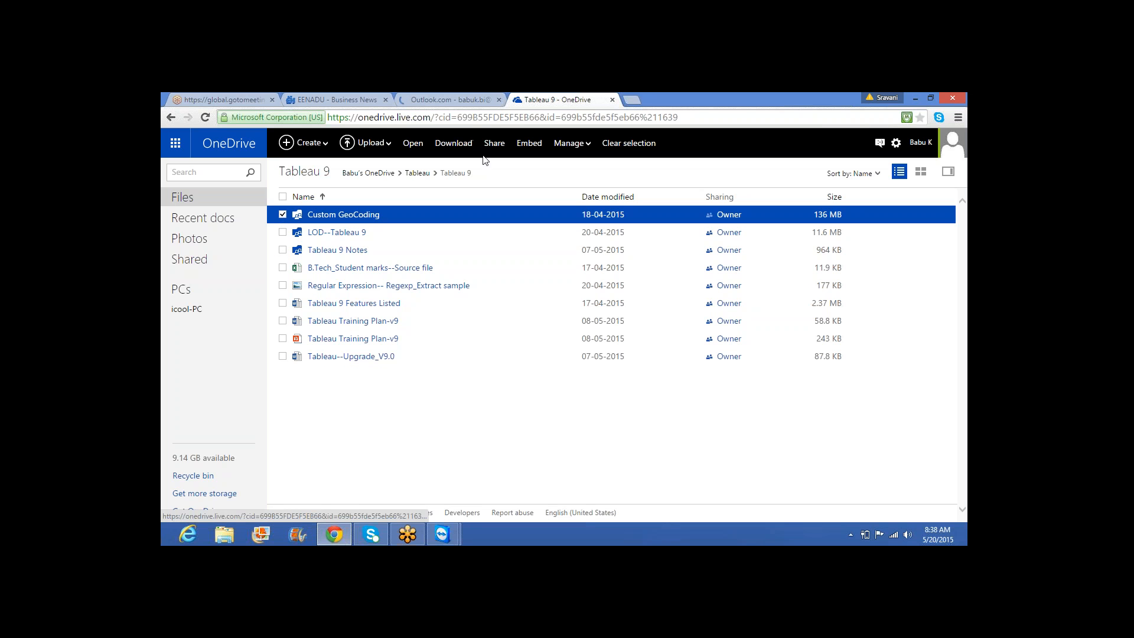
left_click(330, 220)
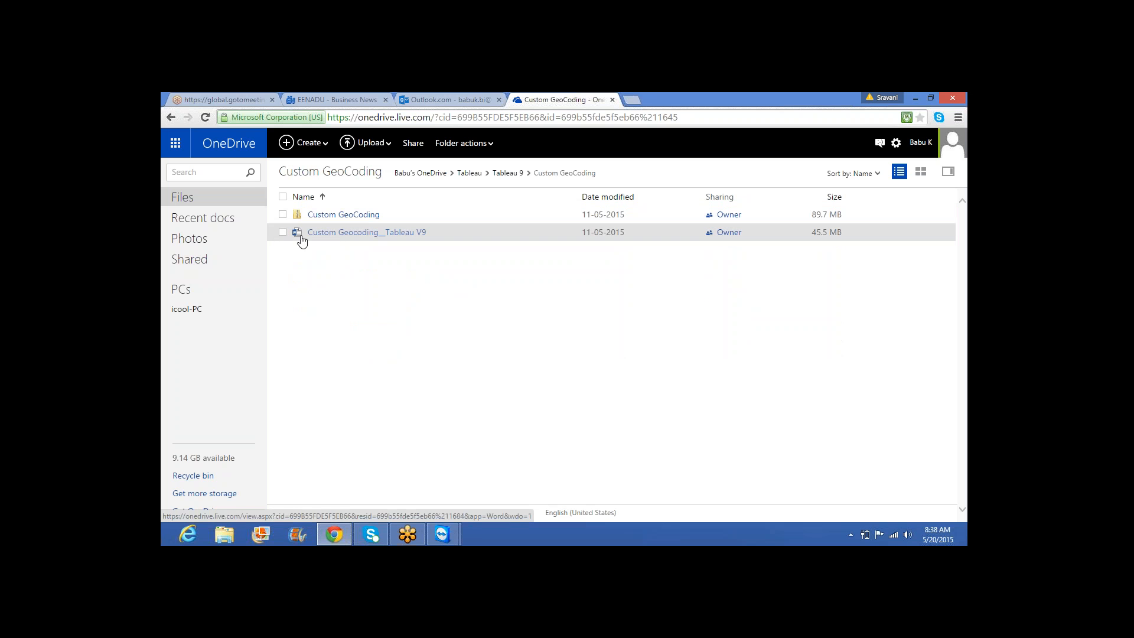
left_click(283, 232)
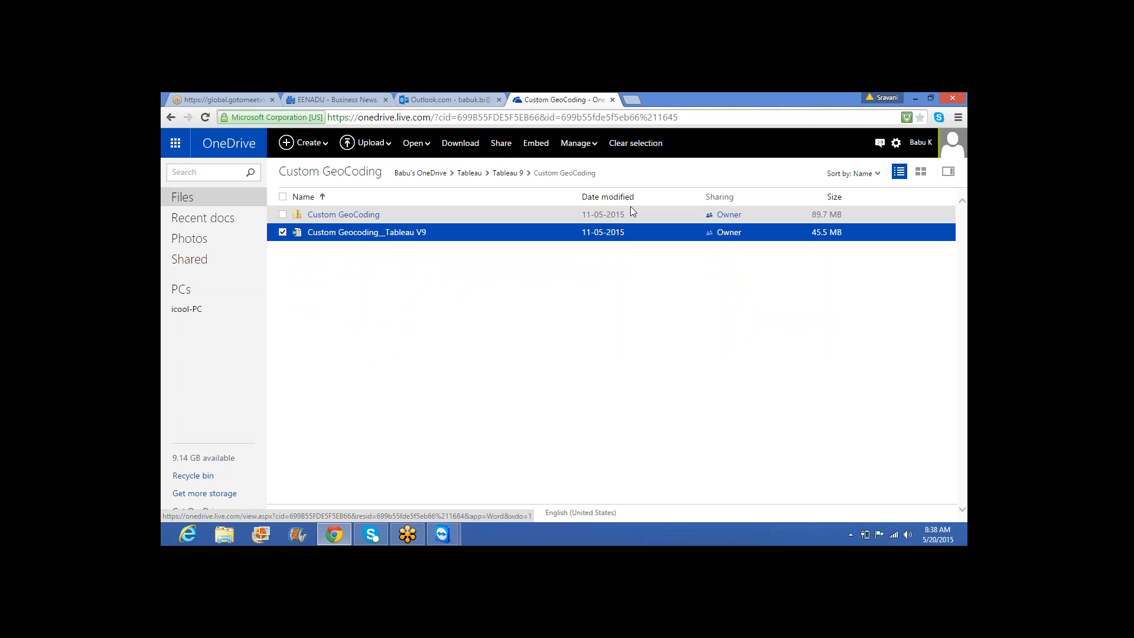
Share the selected Custom Geocoding__Tableau V9 document with the contact's copied e-mail address, with recipients only able to view
left_click(497, 148)
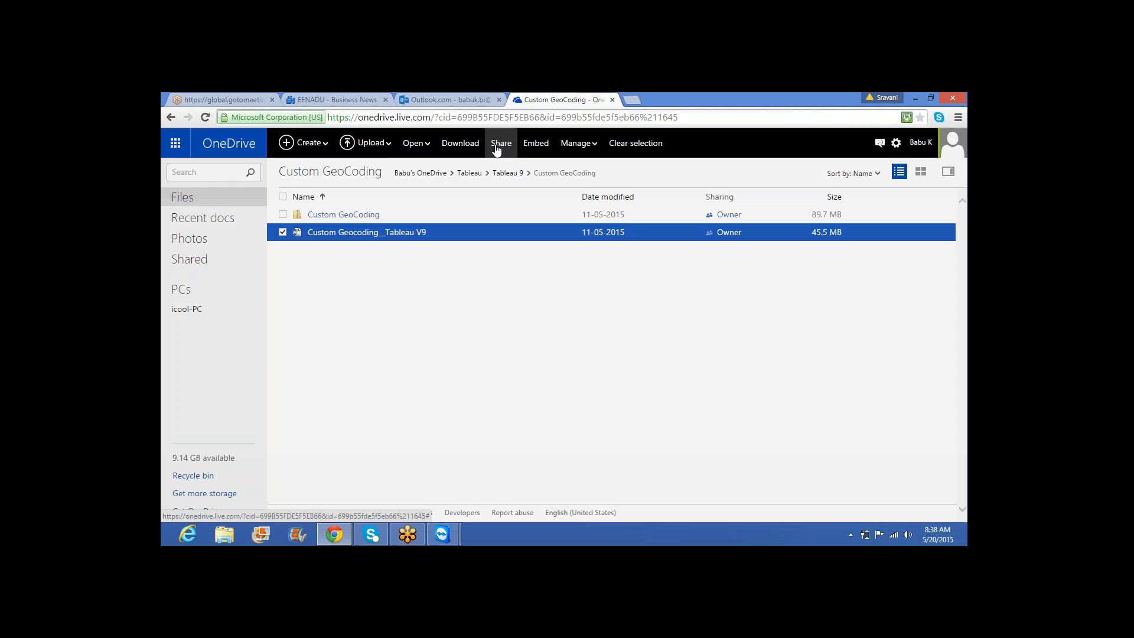
key("ctrl+v")
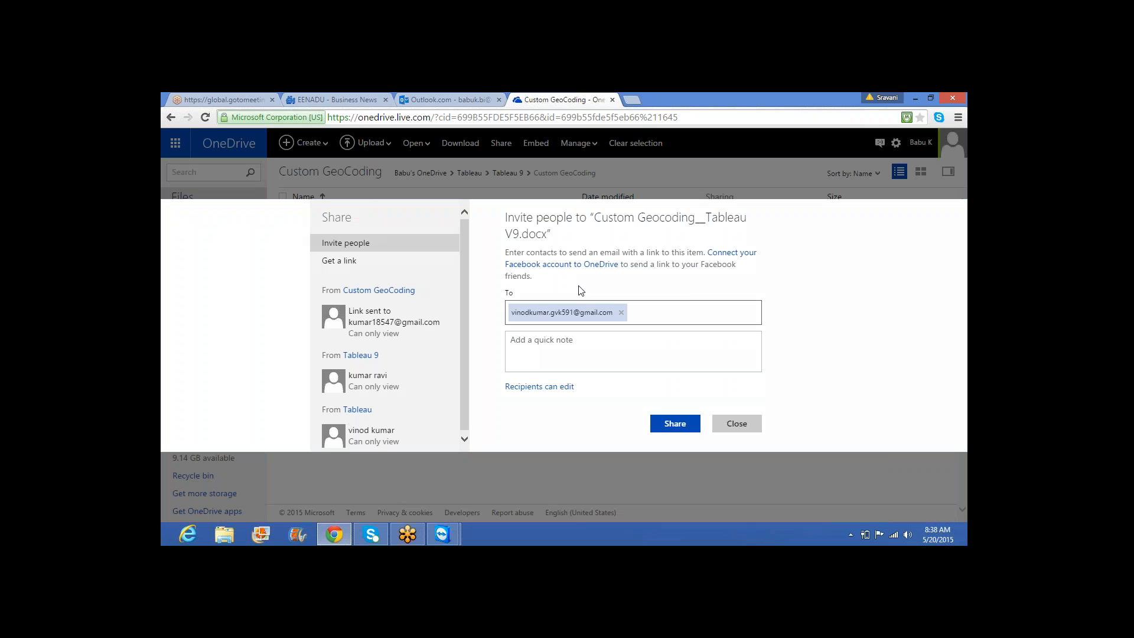
left_click(551, 391)
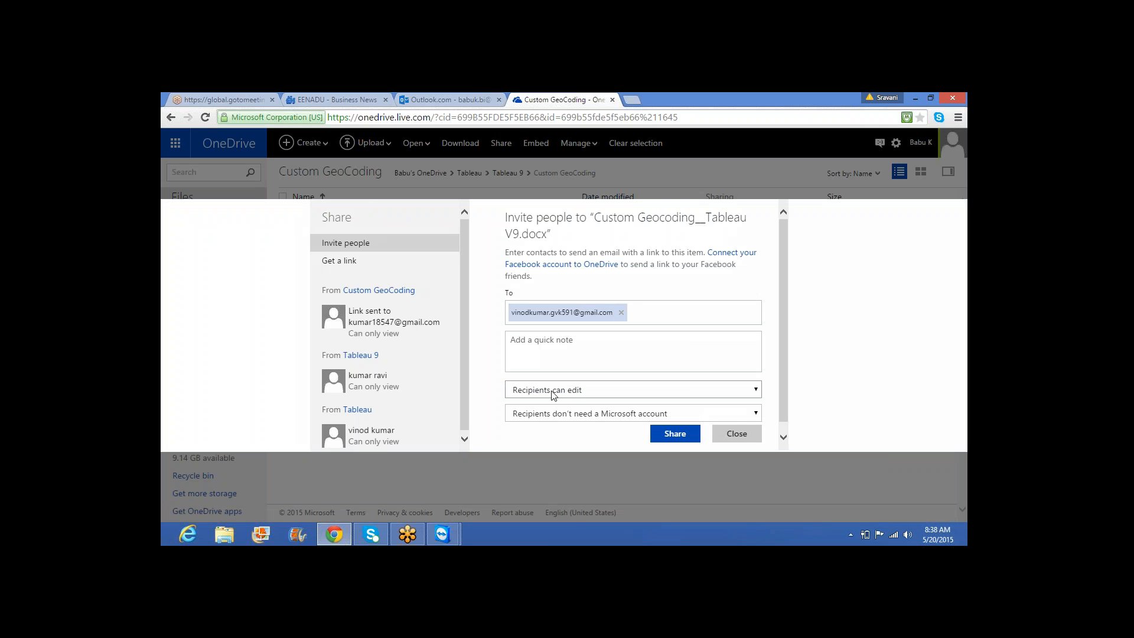
left_click(552, 393)
left_click(552, 405)
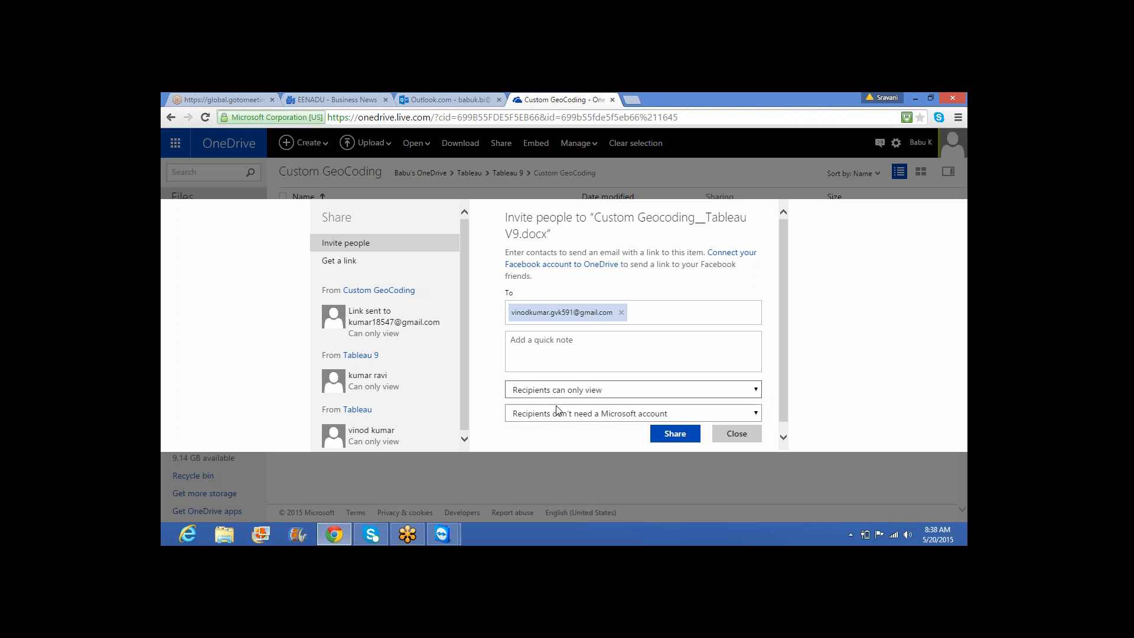
left_click(673, 433)
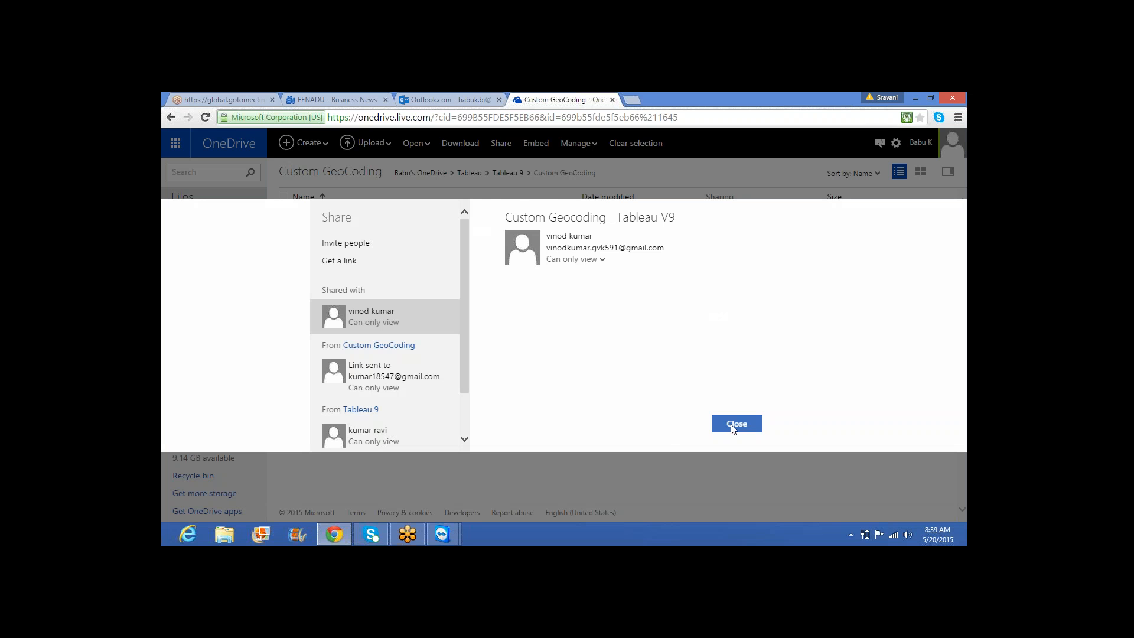
left_click(733, 426)
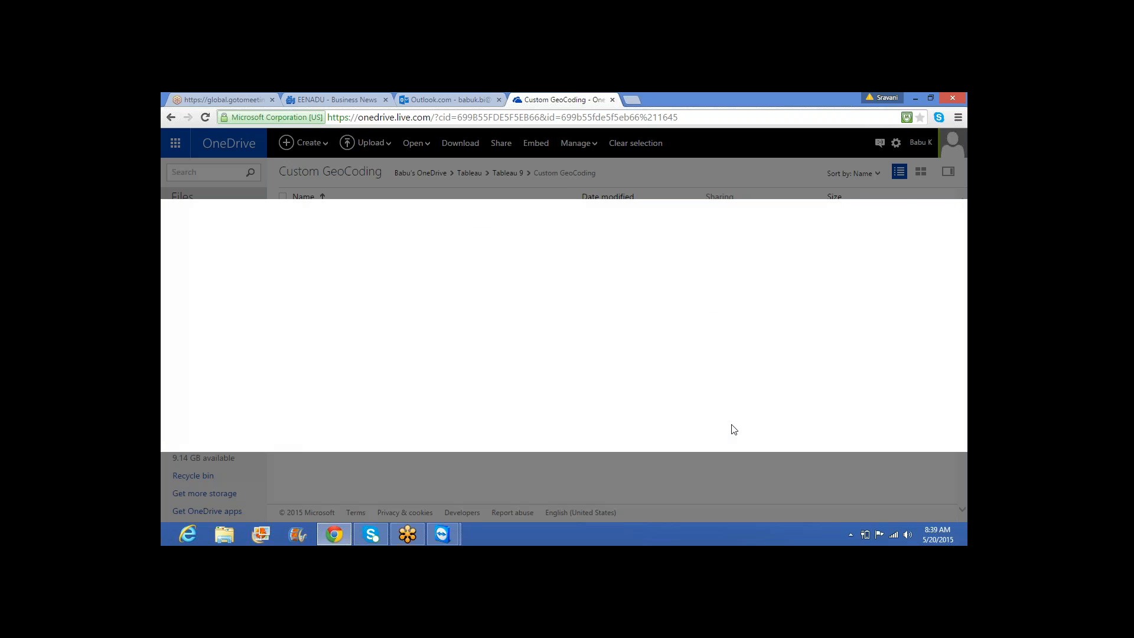
Open the Custom Geocoding__Tableau V9 document in Word Online, and switch back to Tableau to collapse the Location hierarchy
left_click(329, 236)
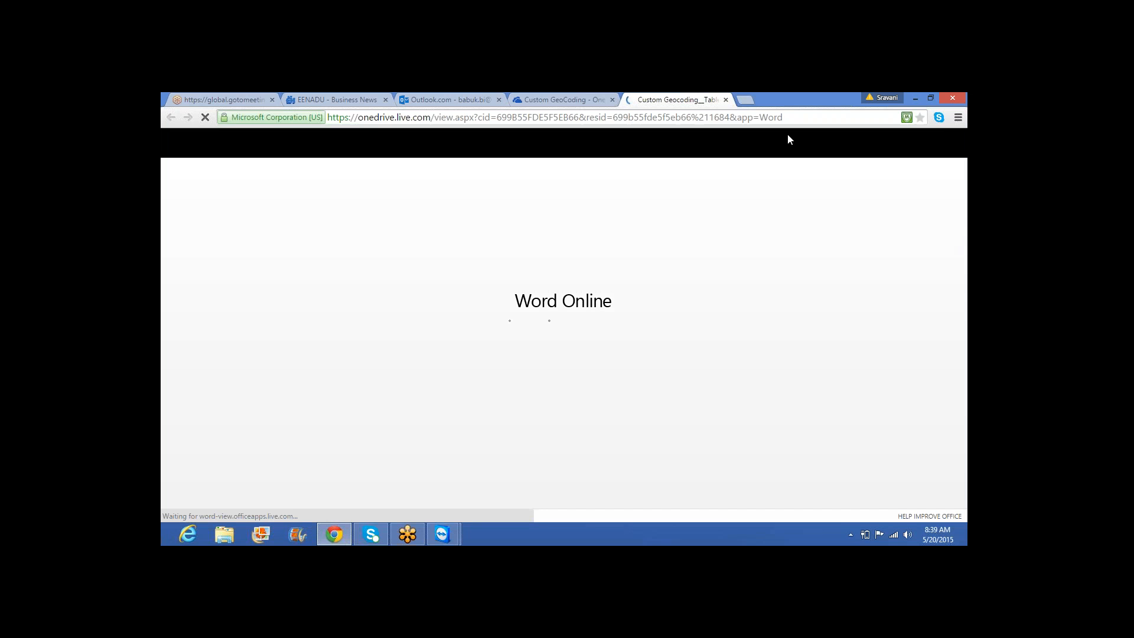
left_click(913, 97)
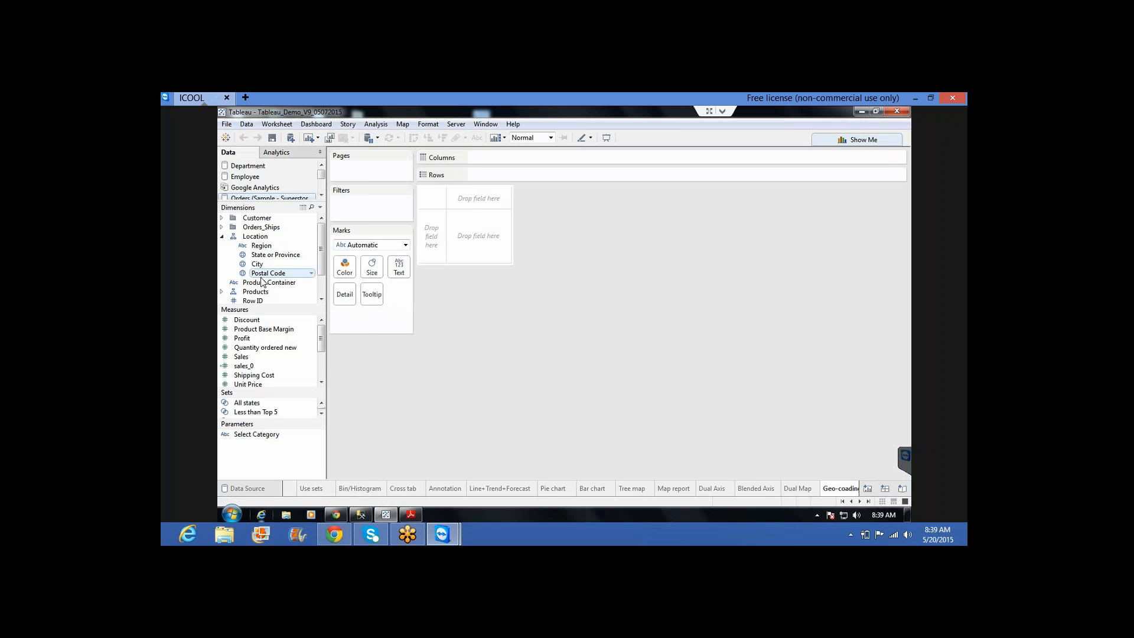
left_click(222, 237)
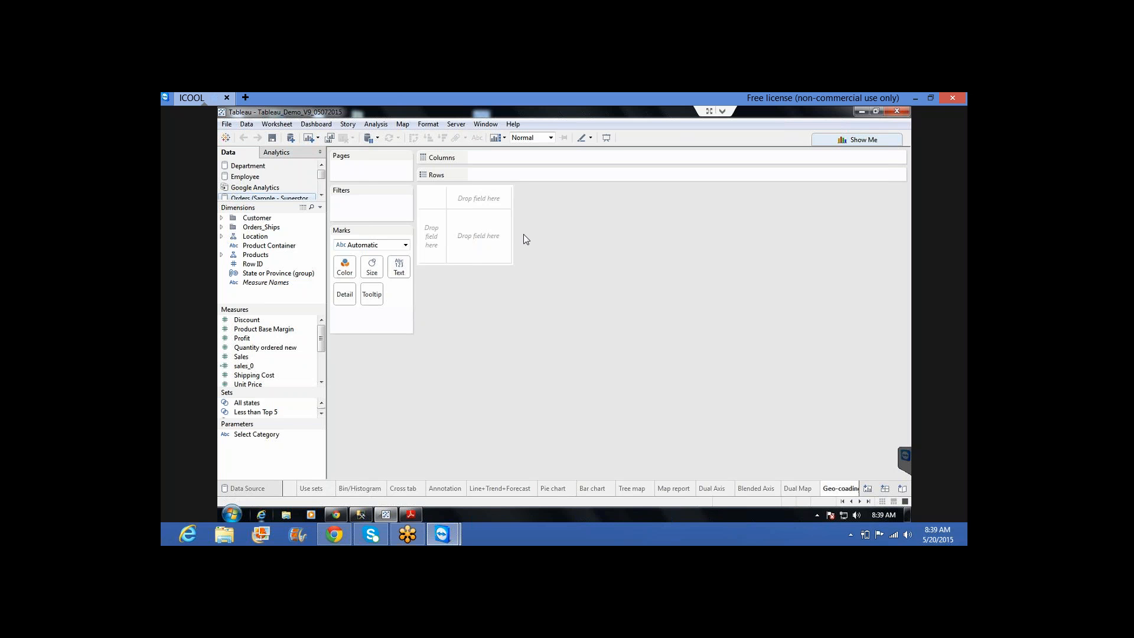
Open the Custom GeoCoding folder on the remote desktop and select the Bank of China Branches--Source .xlsx workbook
left_click(860, 113)
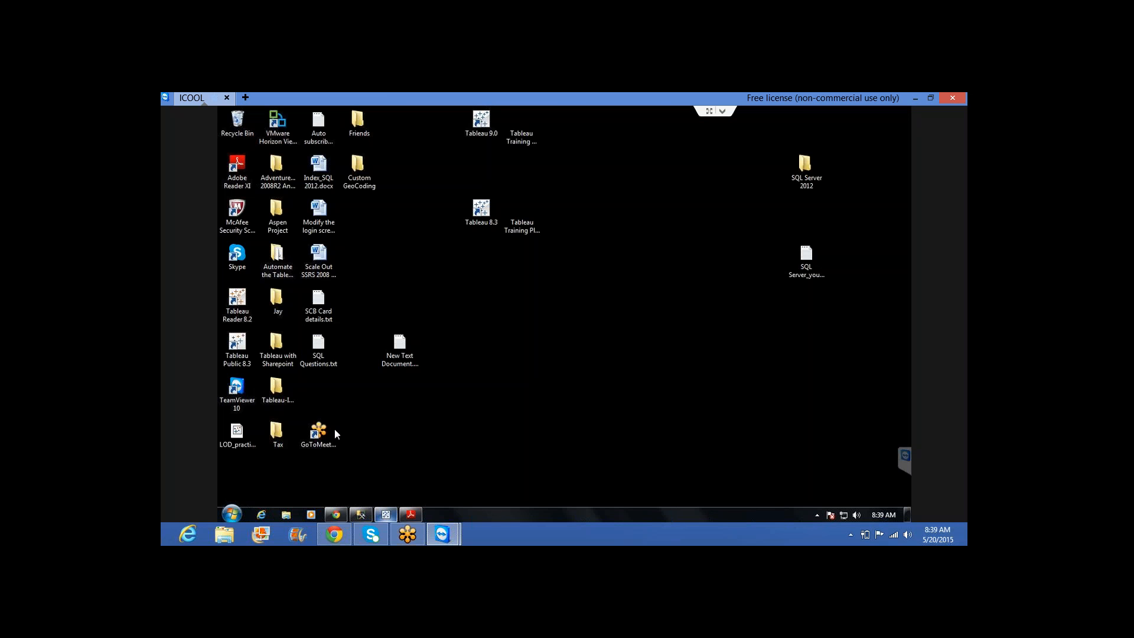
left_click(357, 177)
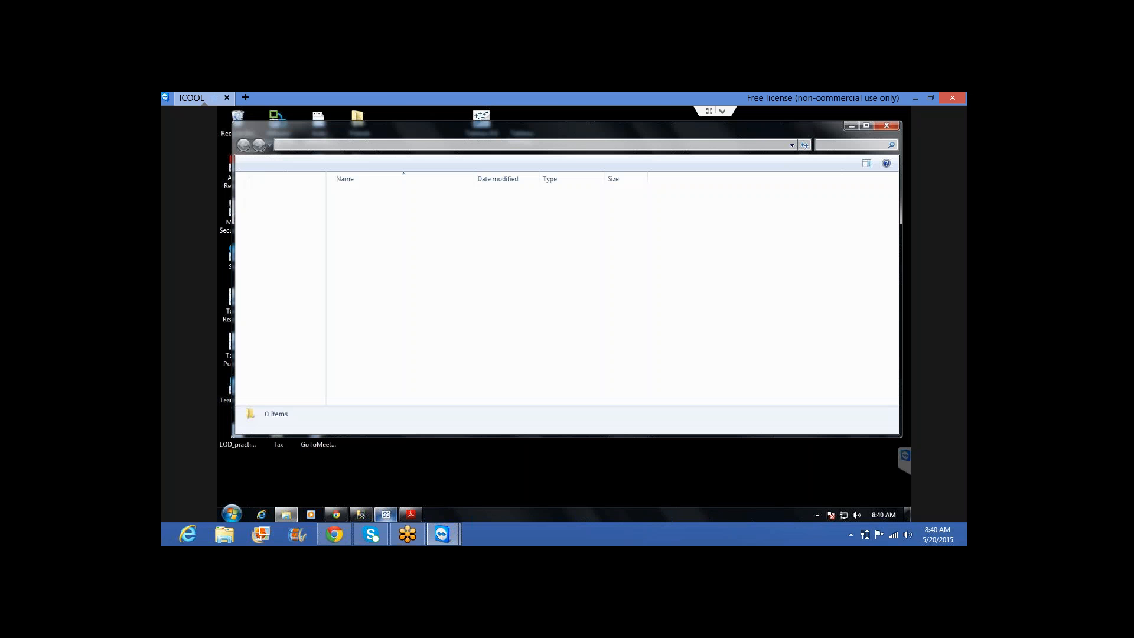
left_click(394, 207)
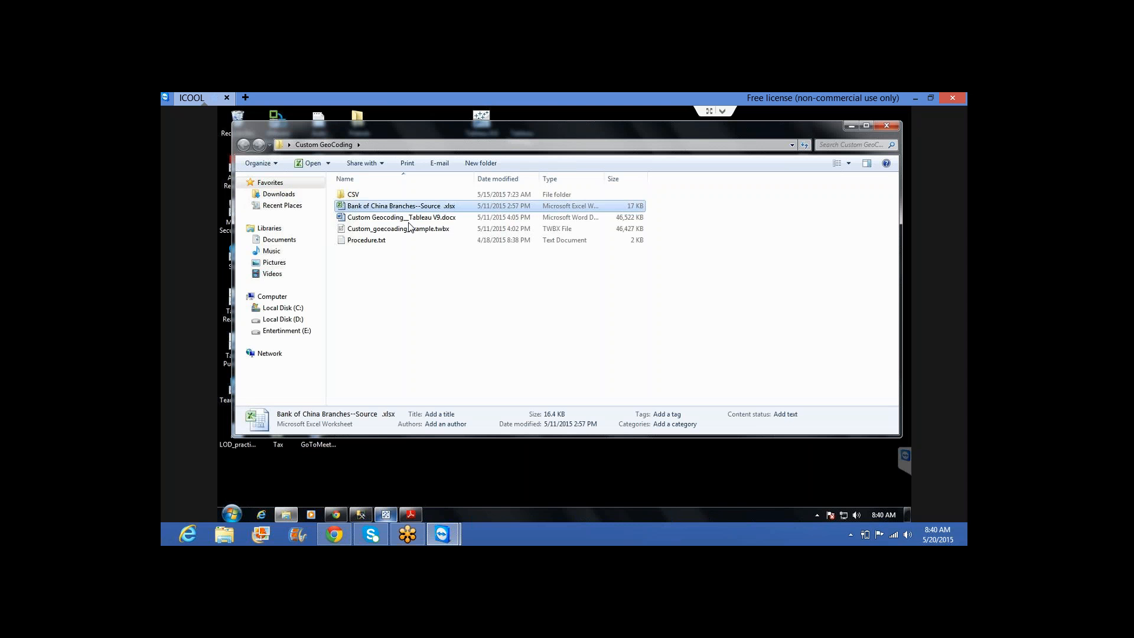
left_click(440, 423)
Back in Tableau, start an Excel connection and select Bank of China Branches--Source .xlsx in the desktop's Custom GeoCoding folder
left_click(385, 514)
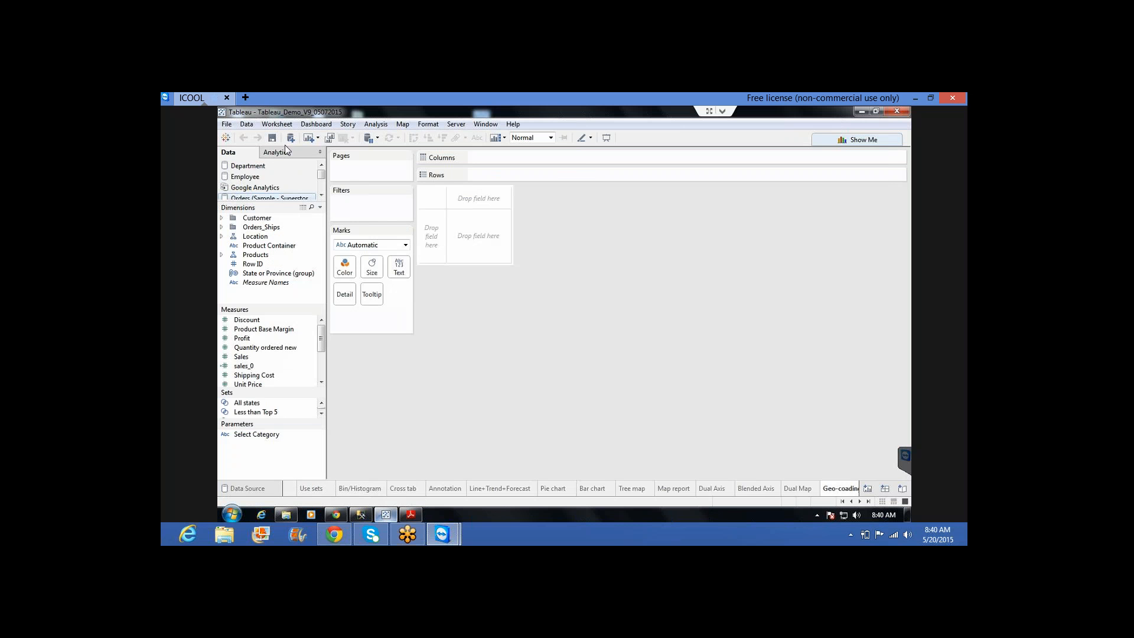
left_click(290, 137)
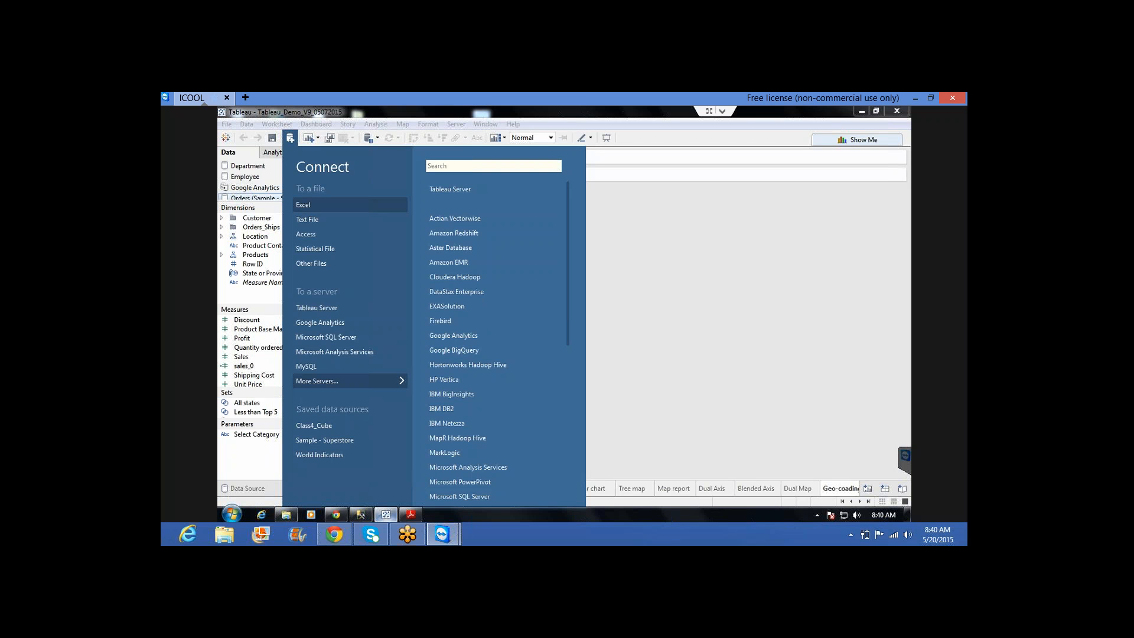
left_click(303, 204)
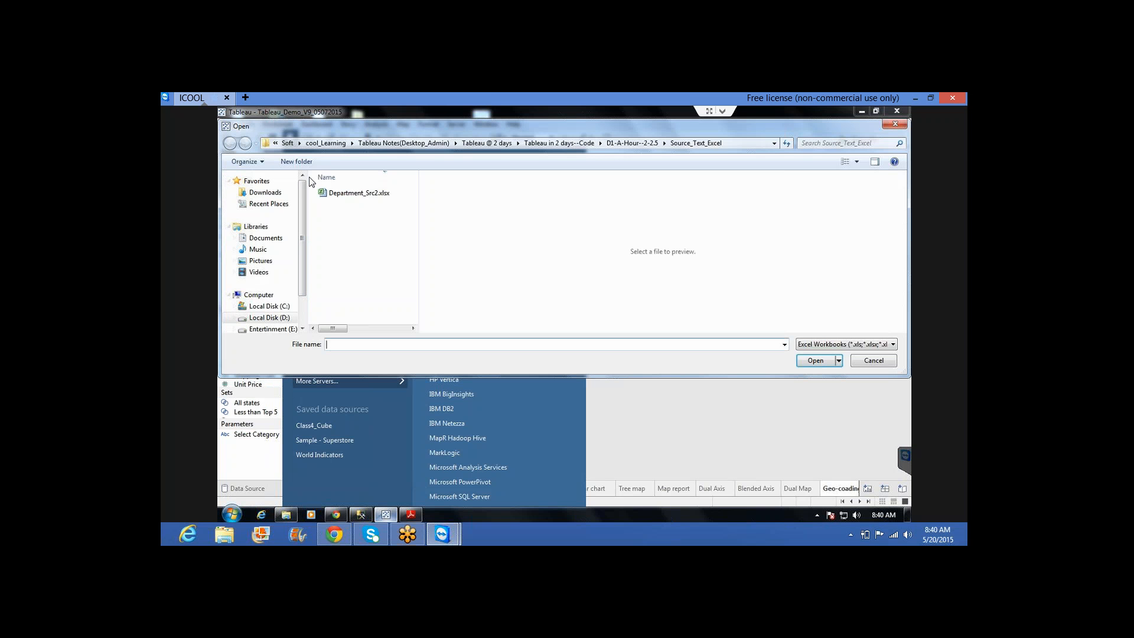
left_click(266, 306)
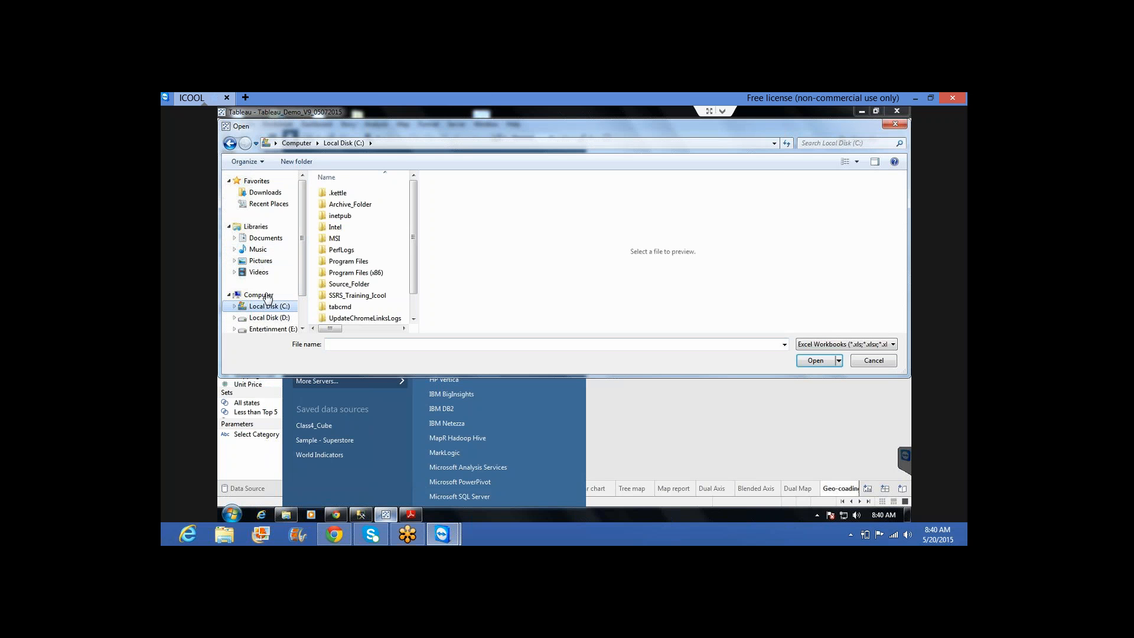
left_click(429, 145)
type("desktop")
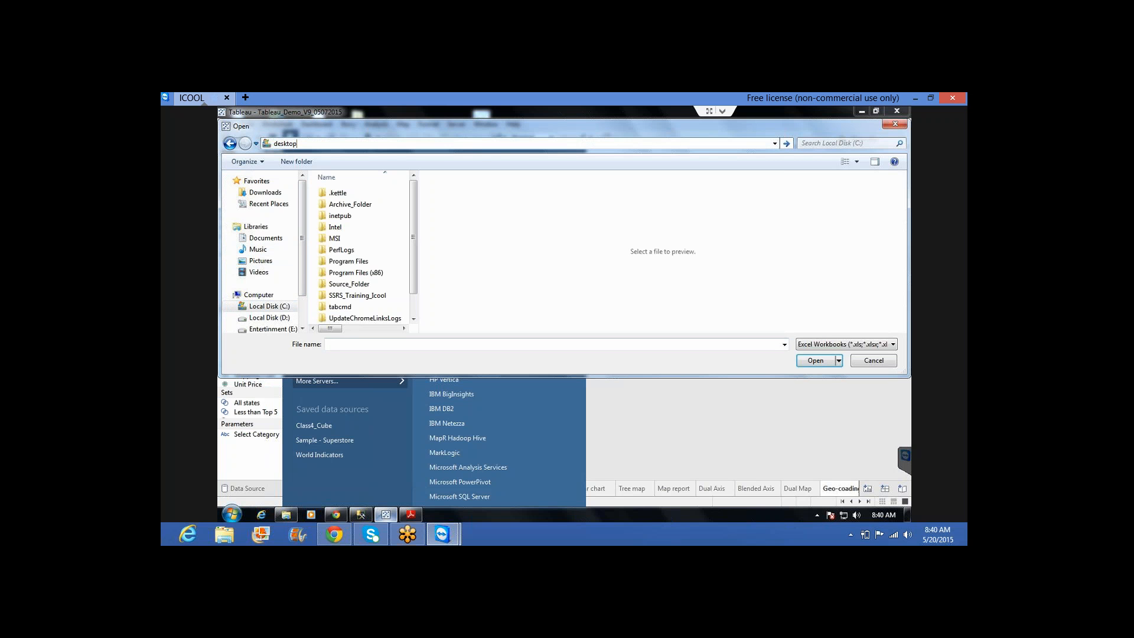
key("Return")
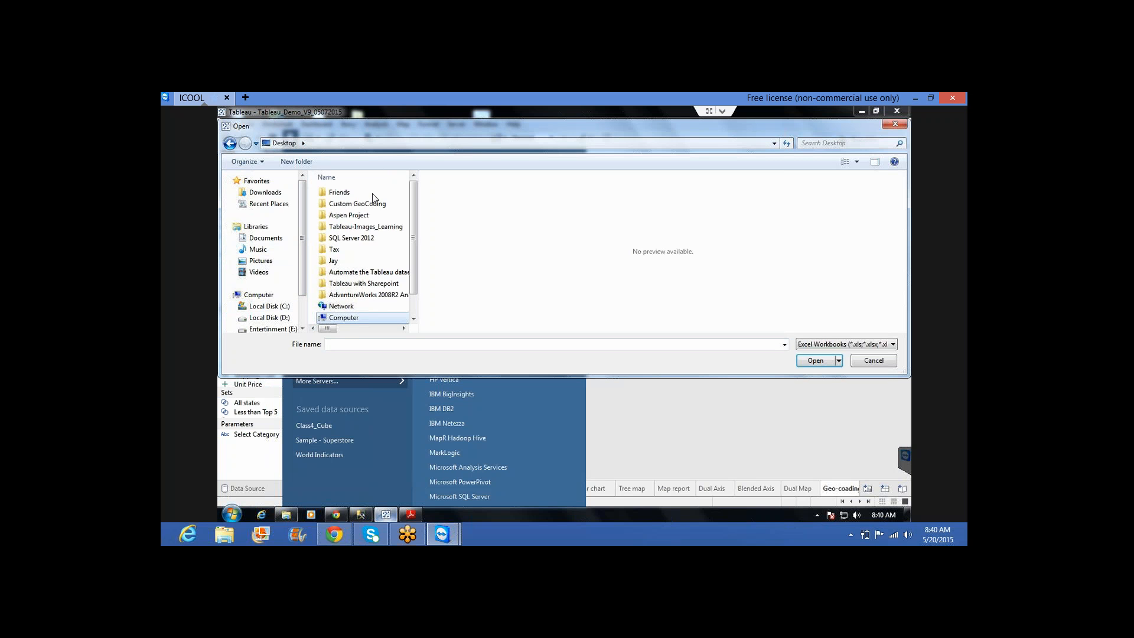
double_click(360, 204)
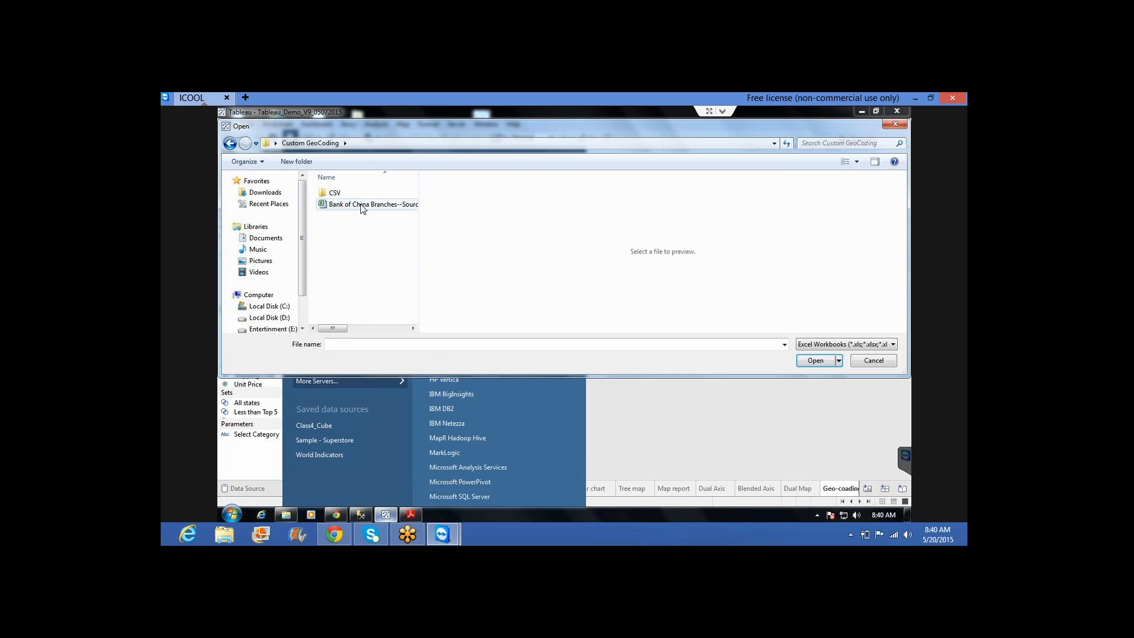
left_click(364, 206)
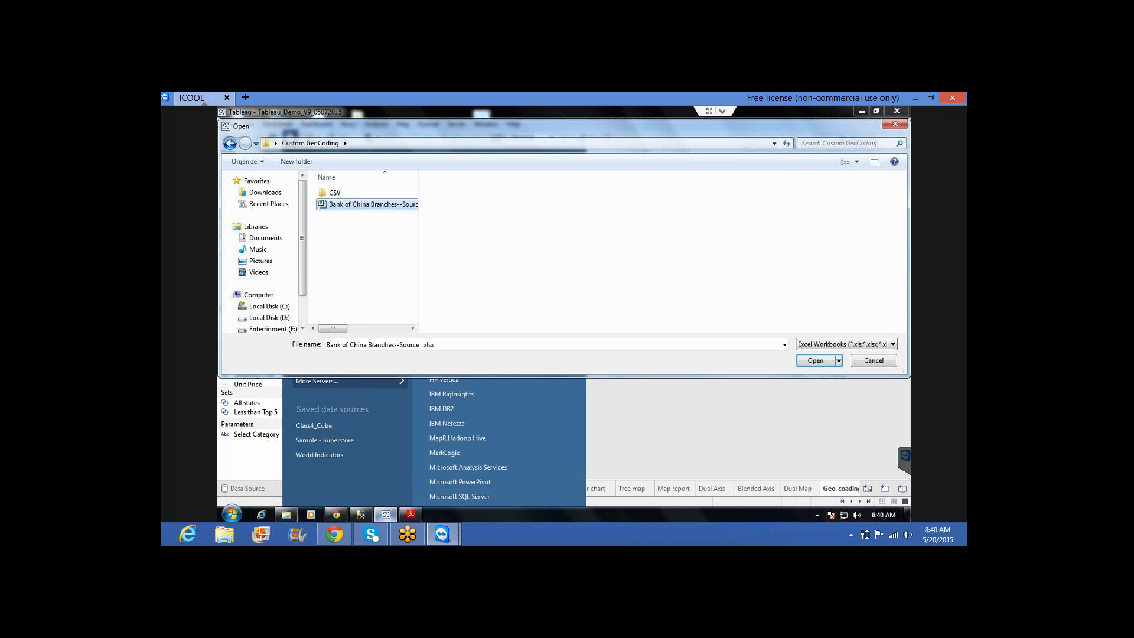
key("Return")
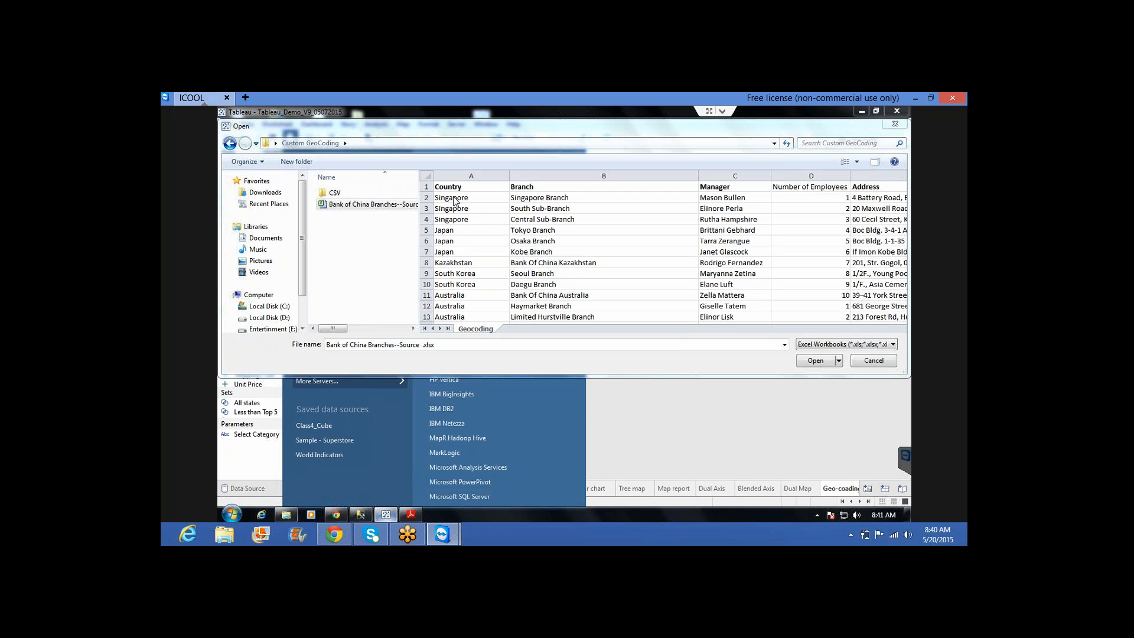
Examine the Country, Branch, Manager, Number of Employees and Address columns in the workbook preview
left_click(454, 201)
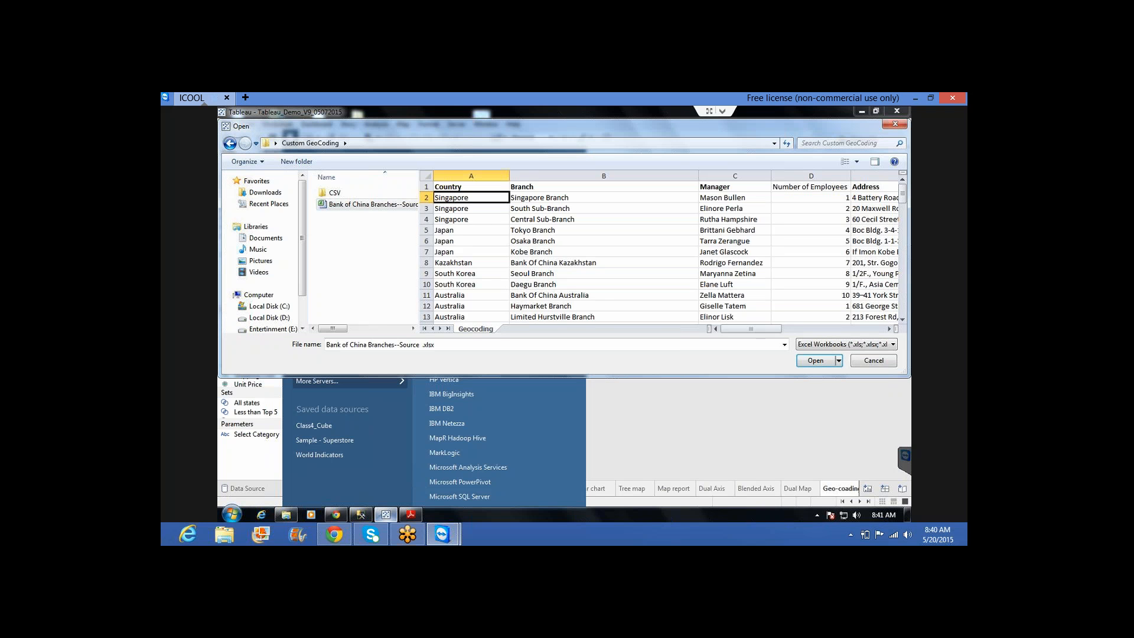
left_click(531, 198)
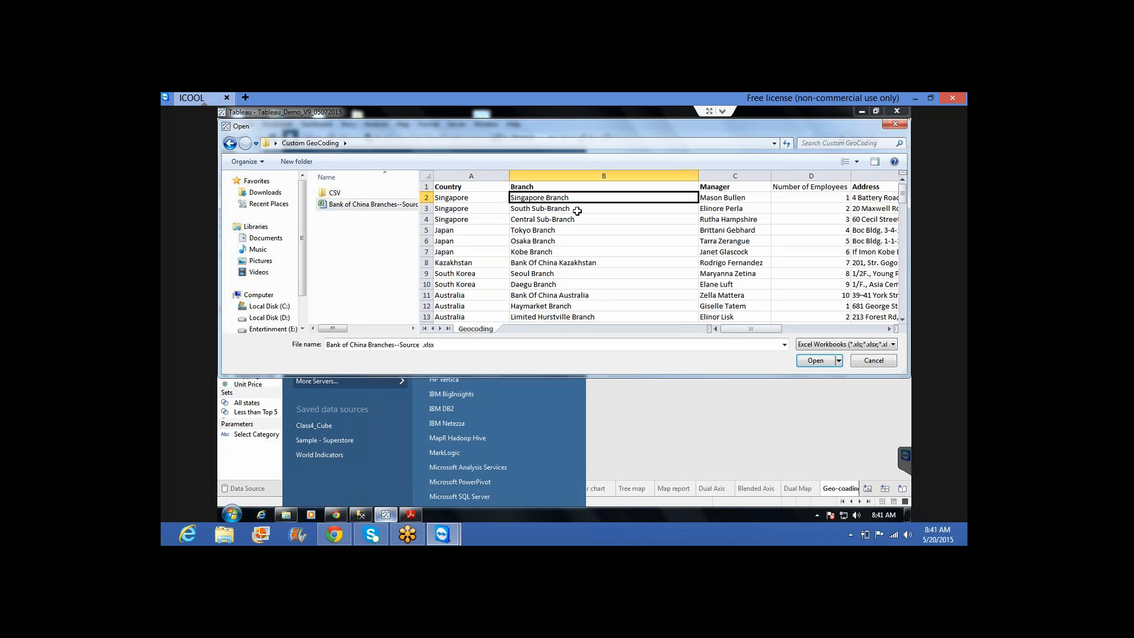
left_click(722, 200)
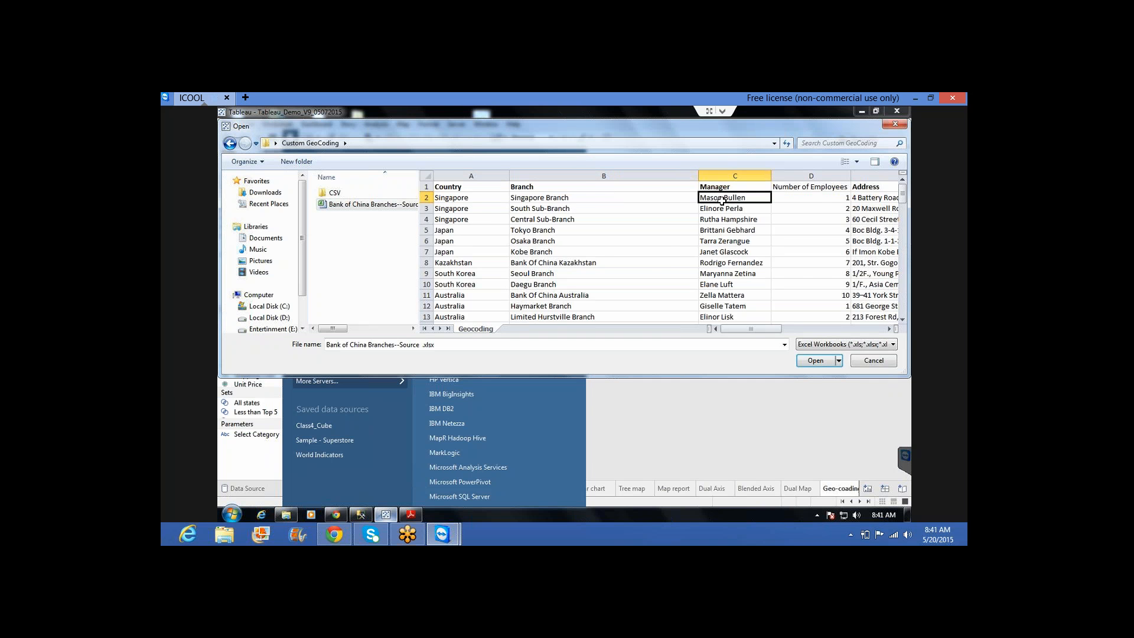
scroll(721, 200, "right", 1)
key("Right")
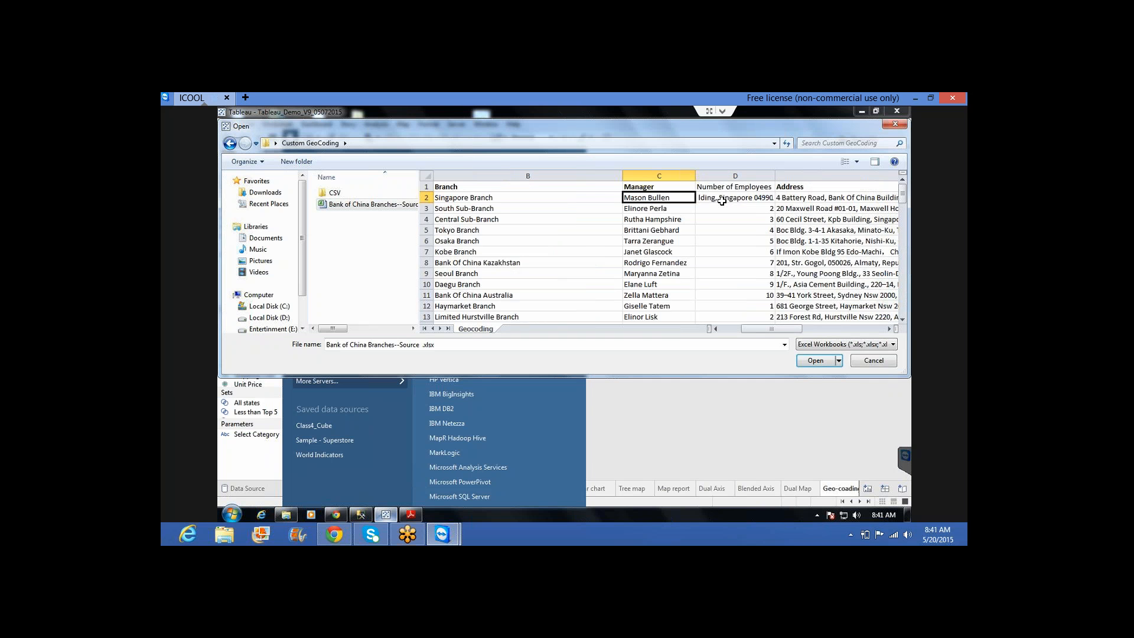
scroll(722, 201, "right", 1)
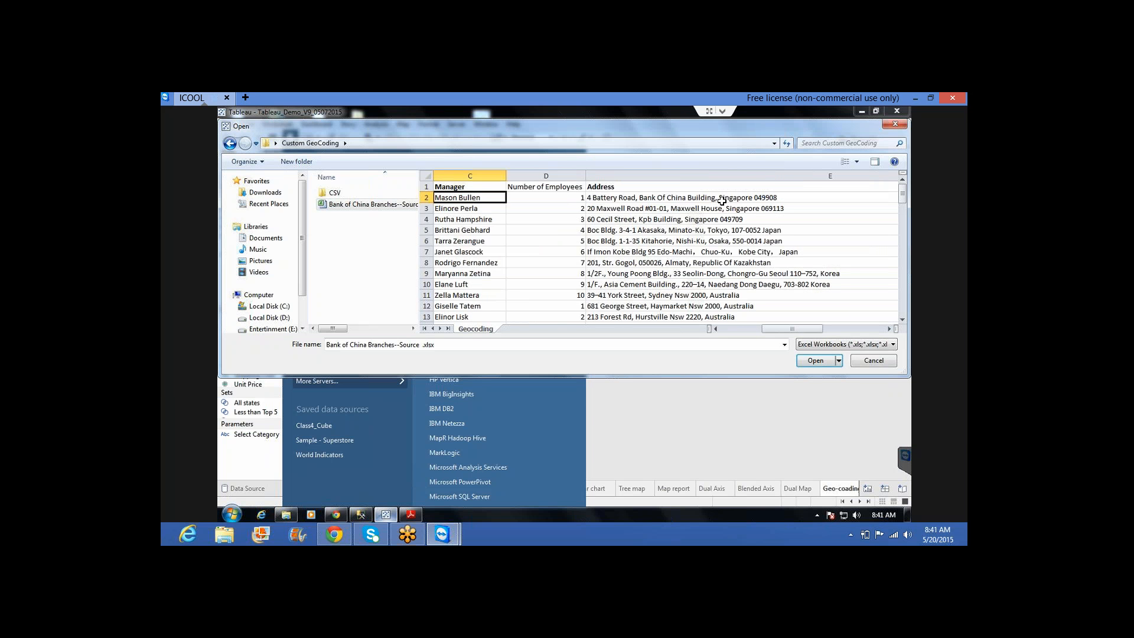
left_click(654, 199)
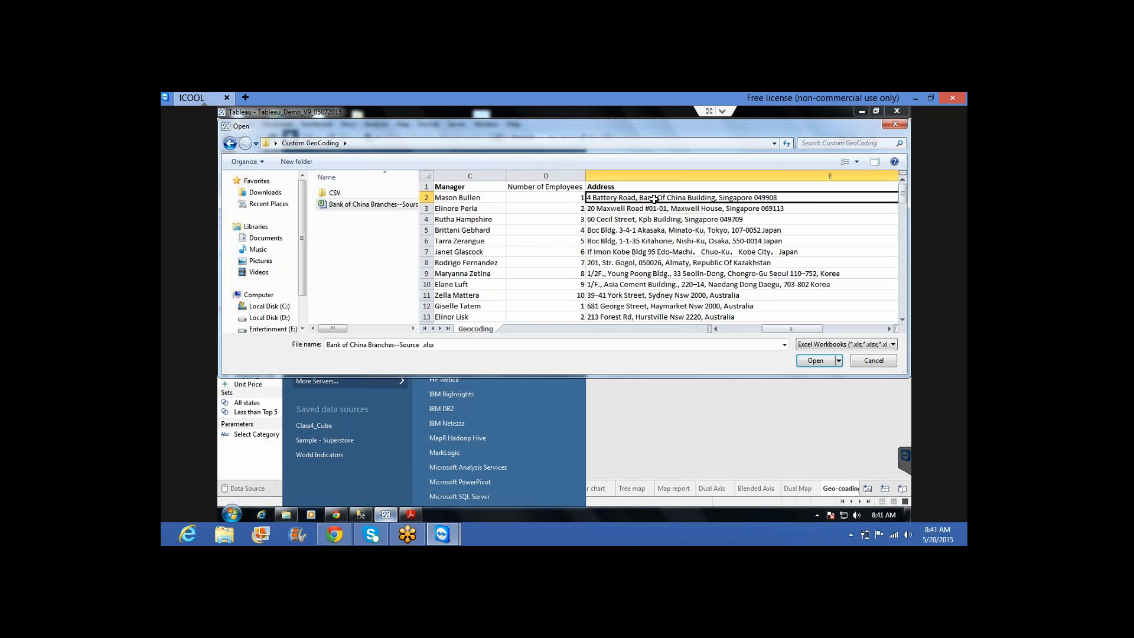
scroll(654, 199, "right", 2)
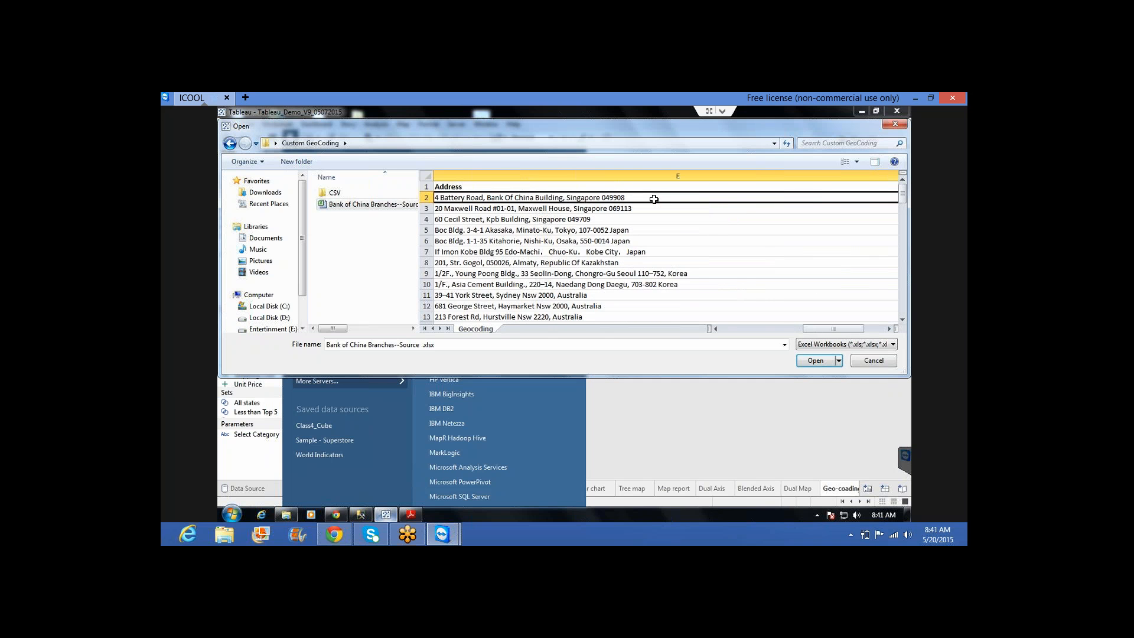
scroll(654, 199, "left", 2)
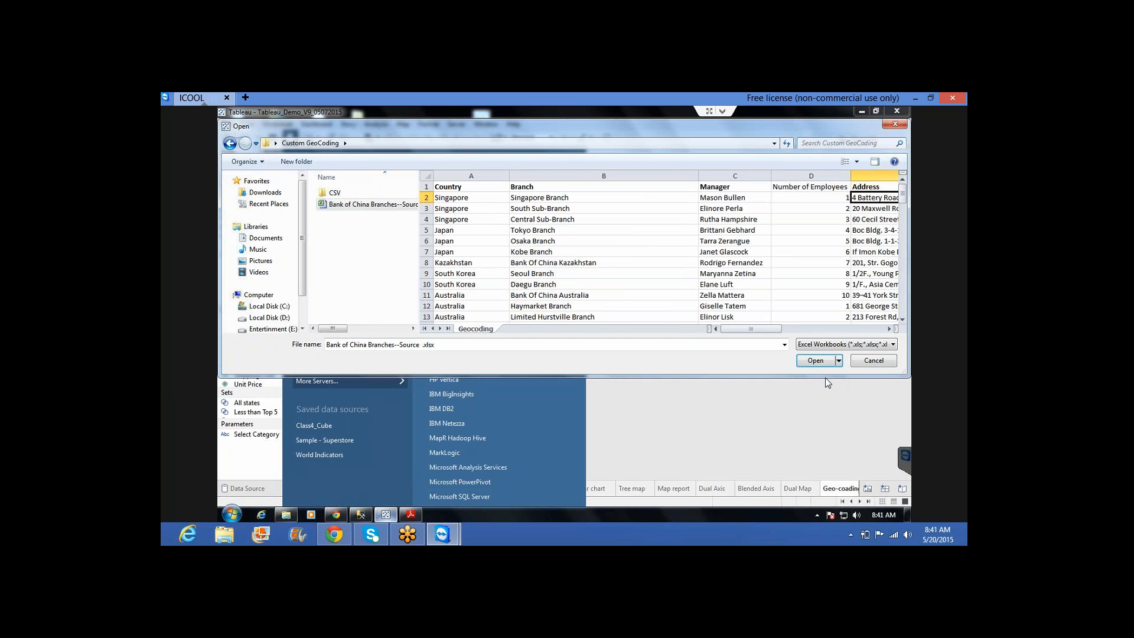
Connect to the selected Bank of China Branches workbook and return to the Geo-coading worksheet
left_click(815, 362)
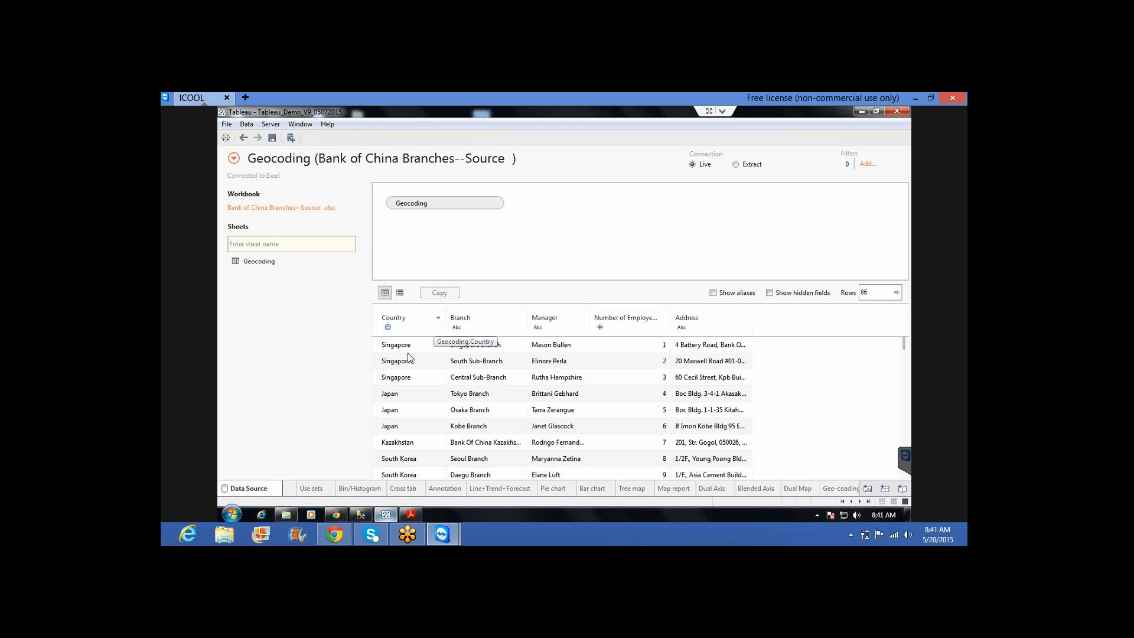
left_click(838, 489)
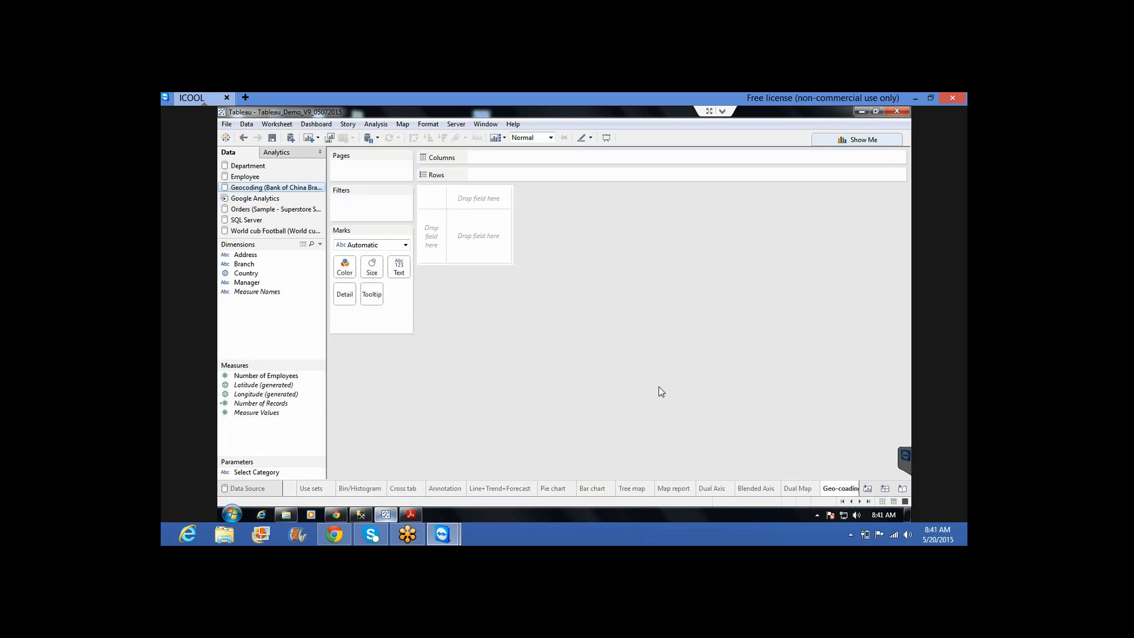
Rename the Geocoding (Bank of China Branches) data source to Geocoding-China
right_click(251, 192)
left_click(287, 240)
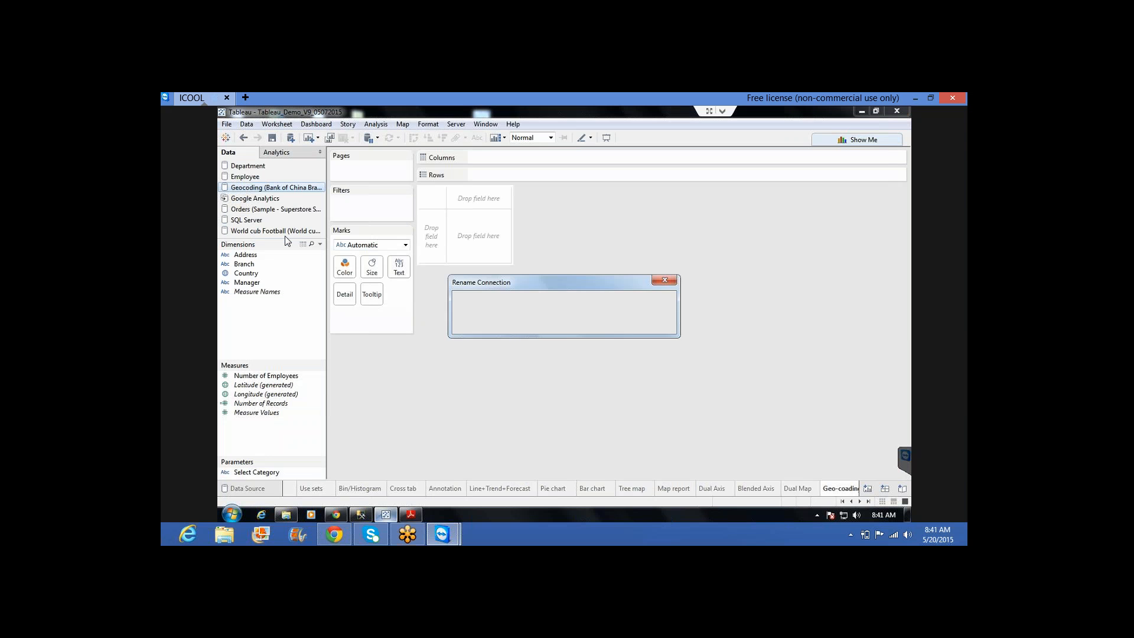
key("BackSpace")
key("BackSpace")
key("BackSpace")
key("BackSpace")
key("BackSpace")
key("BackSpace")
key("BackSpace")
key("BackSpace")
key("BackSpace")
key("BackSpace")
key("BackSpace")
key("BackSpace")
key("BackSpace")
key("BackSpace")
key("BackSpace")
key("BackSpace")
key("BackSpace")
key("BackSpace")
key("BackSpace")
key("BackSpace")
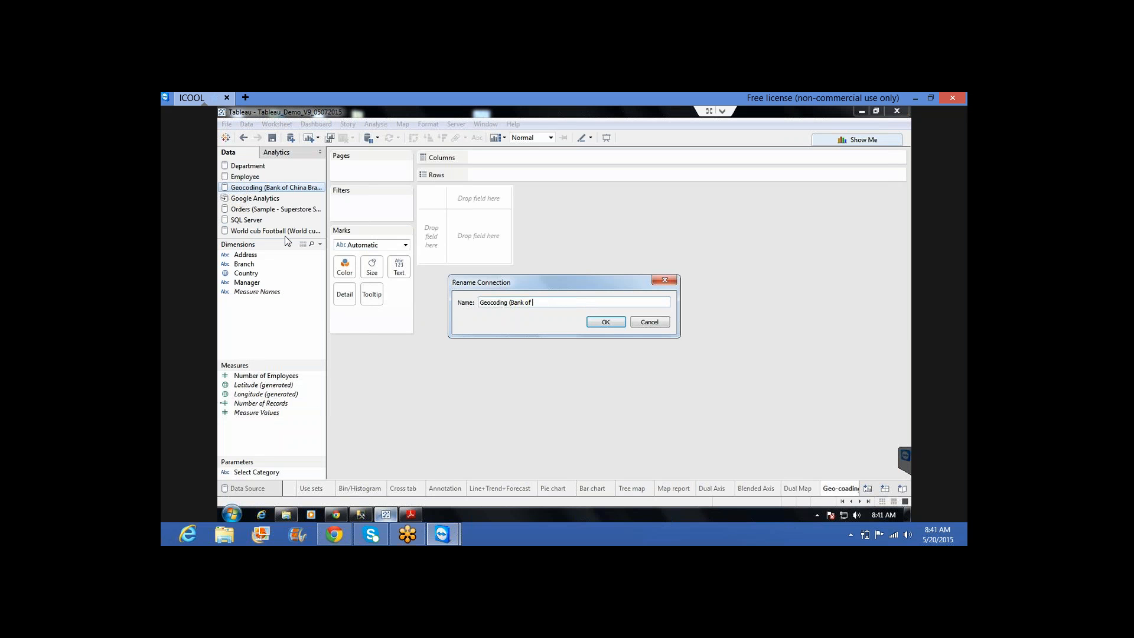
key("BackSpace")
key("BackSpace")
key("BackSpace")
key("BackSpace")
key("BackSpace")
key("BackSpace")
type("-China")
left_click(607, 324)
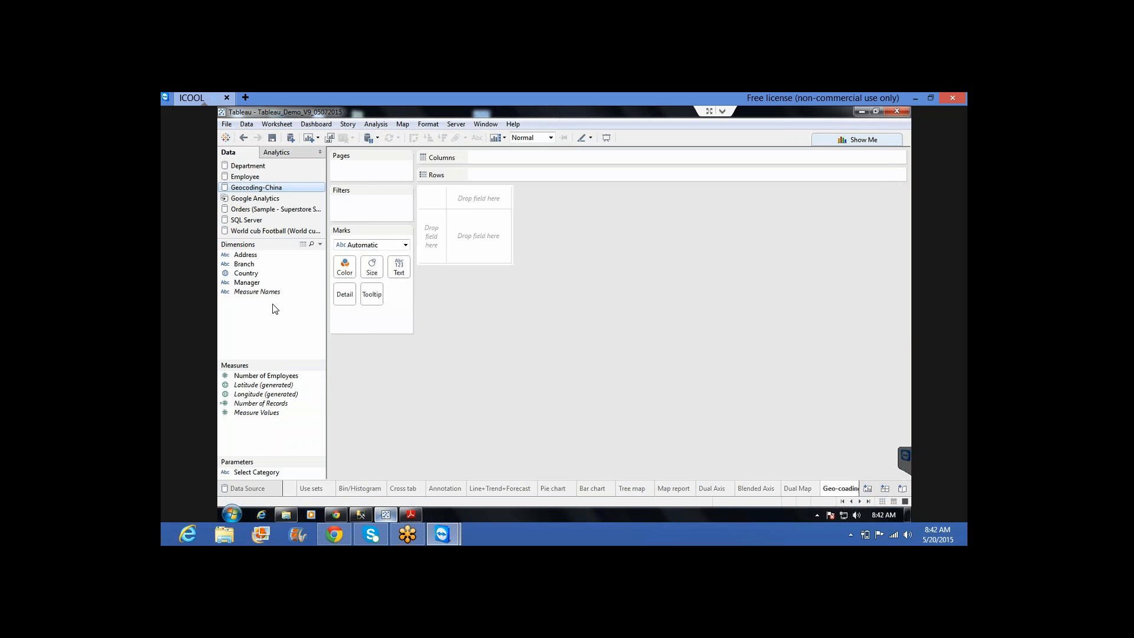
Plot the Country dimension from Geocoding-China on a map in the worksheet and view the details of Canada's mark
left_click(252, 274)
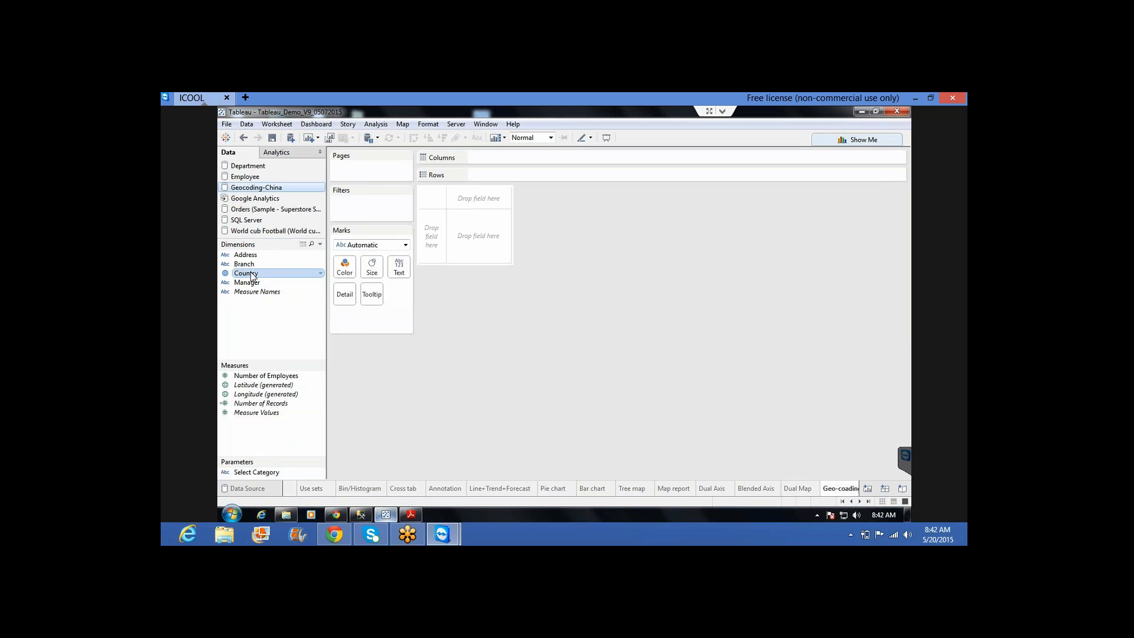
double_click(252, 274)
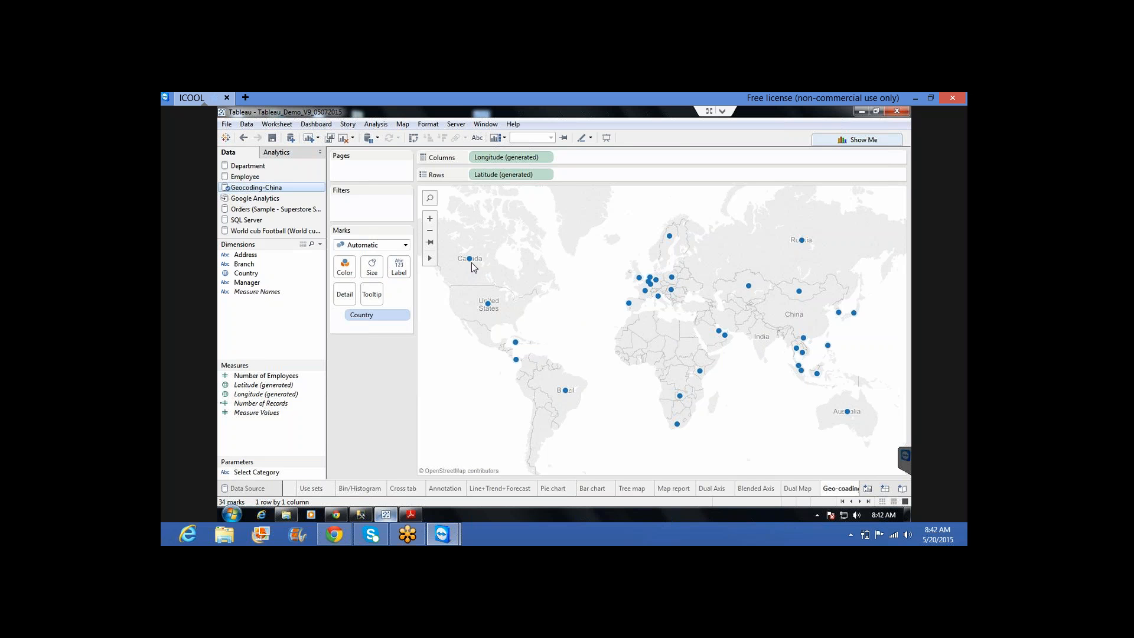
mouse_move(471, 266)
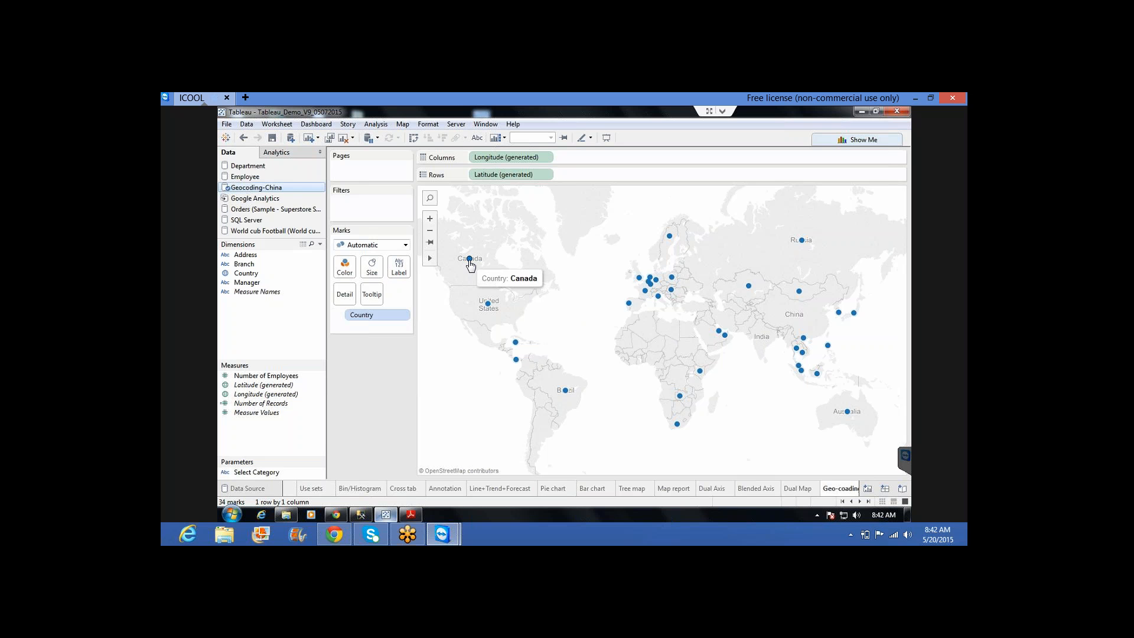
Add the Branch dimension to the map's marks below Country and check the Canada mark's tooltip
left_click(251, 266)
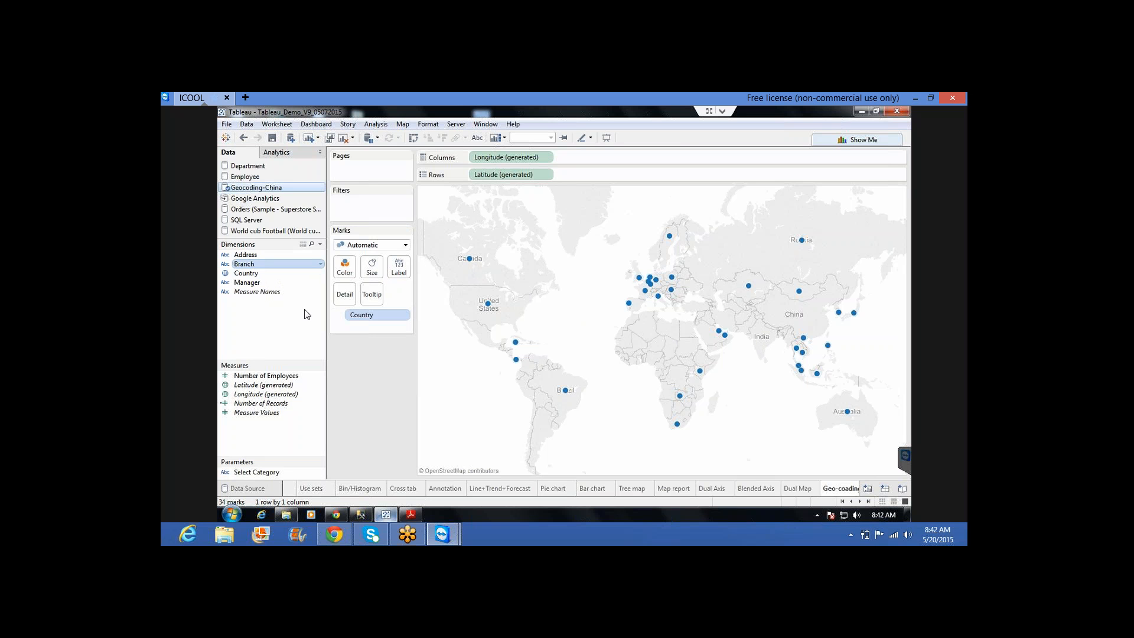
left_click_drag(245, 264, 347, 295)
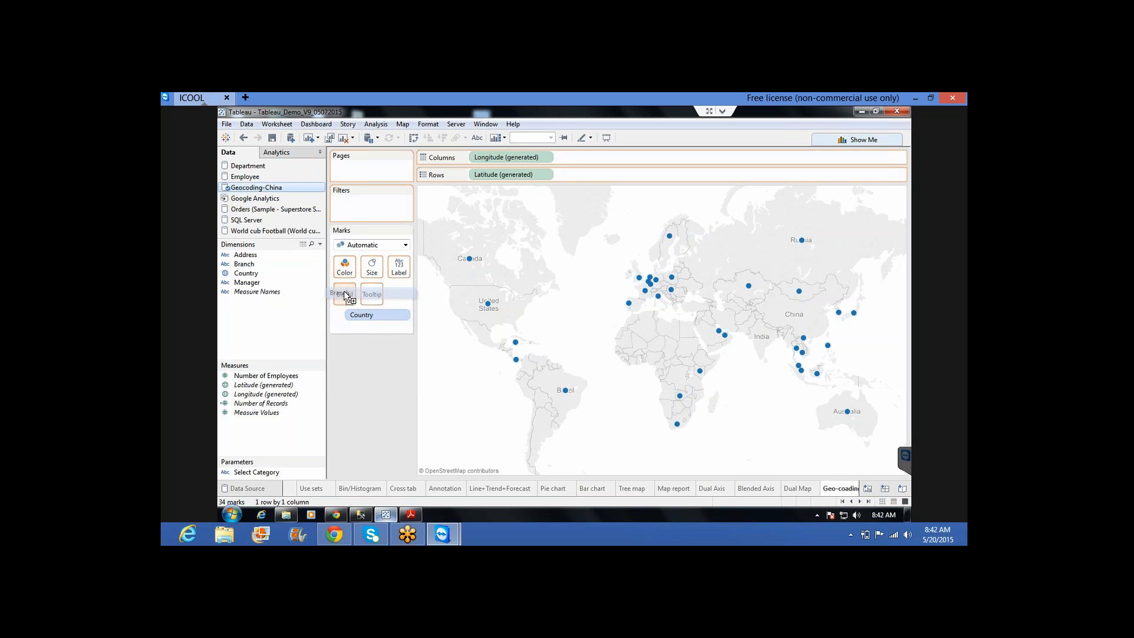
left_click_drag(346, 295, 347, 296)
left_click_drag(345, 294, 367, 325)
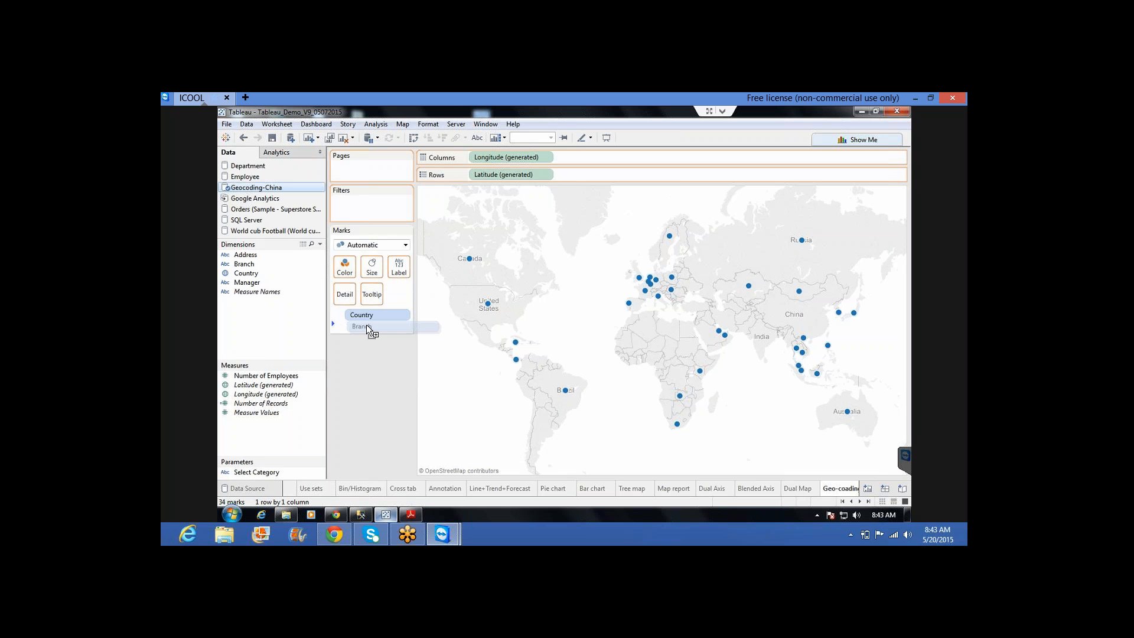
left_click_drag(366, 324, 366, 325)
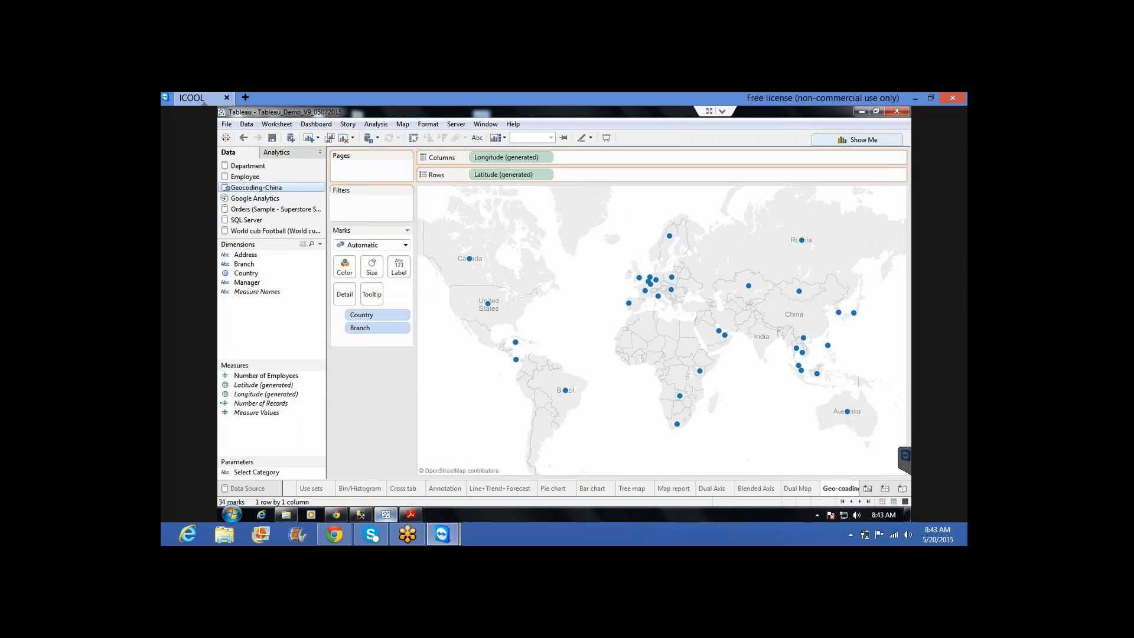
mouse_move(471, 264)
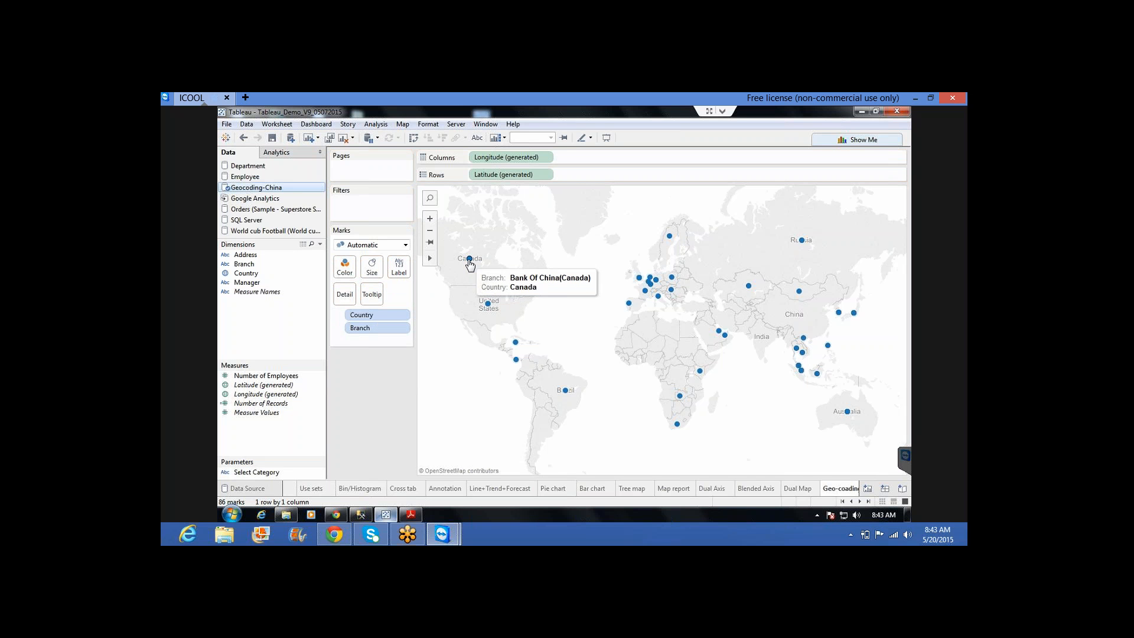
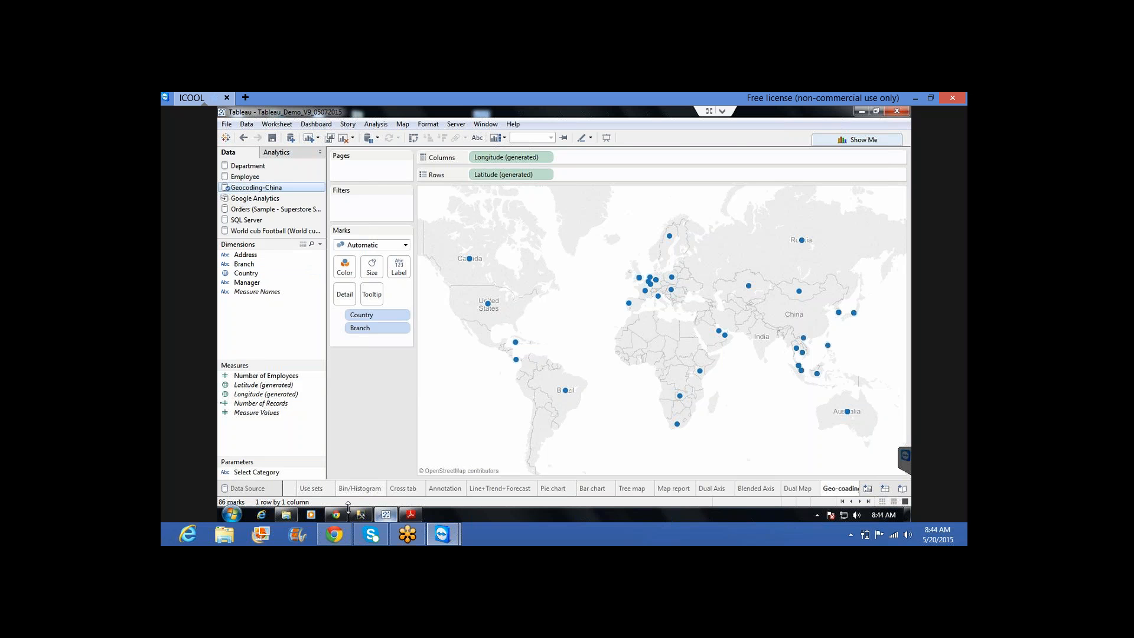
Switch to Chrome, review the CSV preparation steps in the Custom Geocoding guide, and return to the Tableau map
left_click(334, 536)
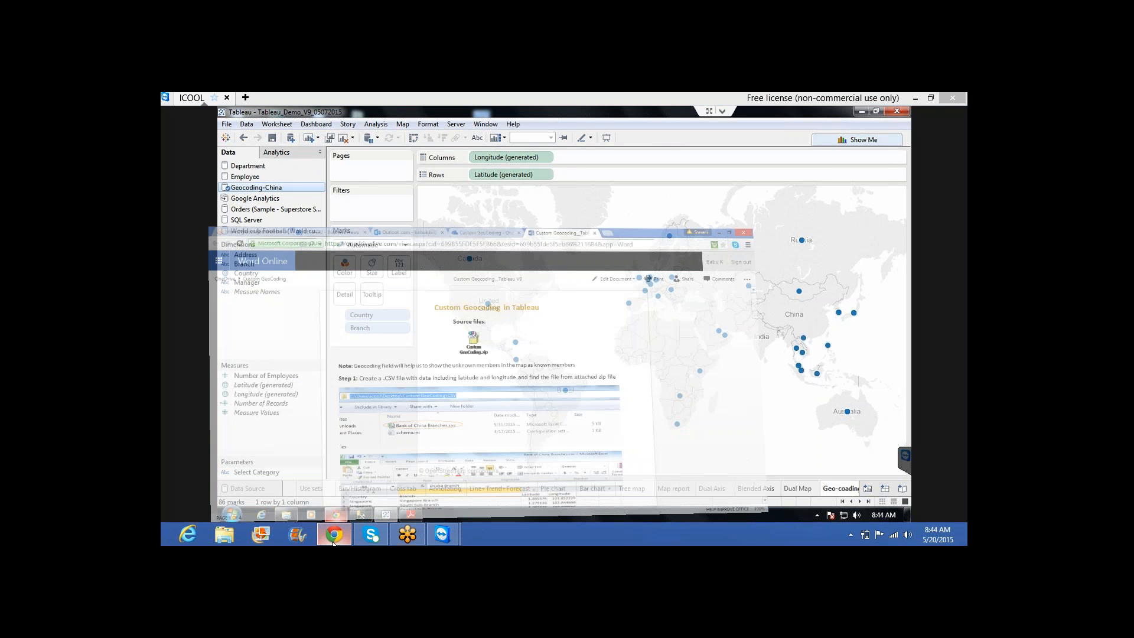
scroll(518, 379, "down", 1)
scroll(518, 378, "down", 2)
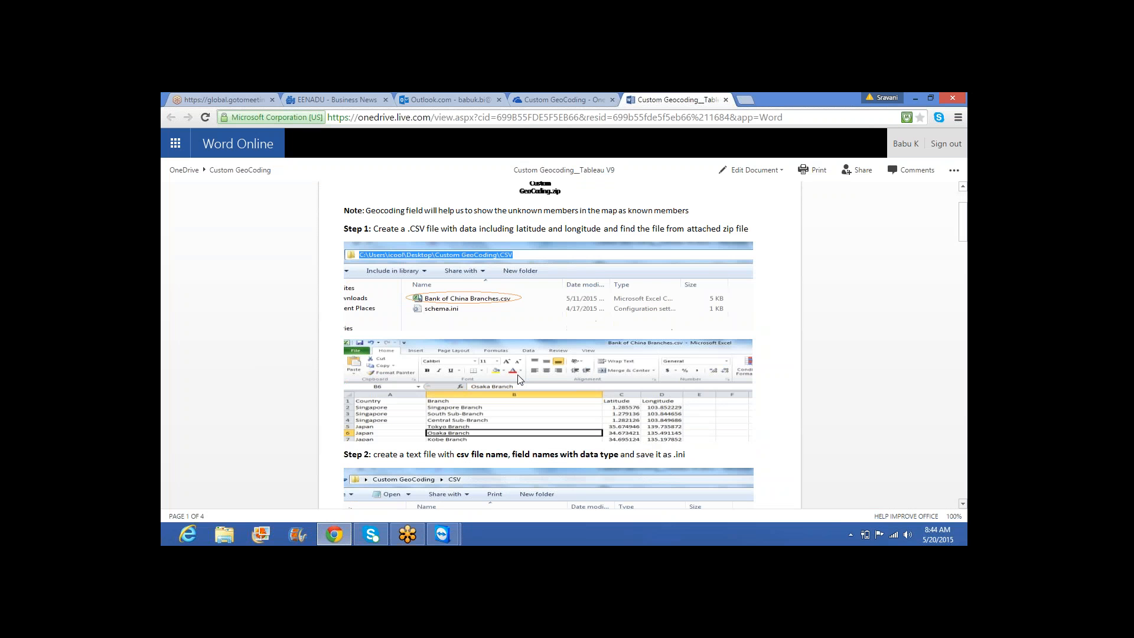
mouse_move(341, 533)
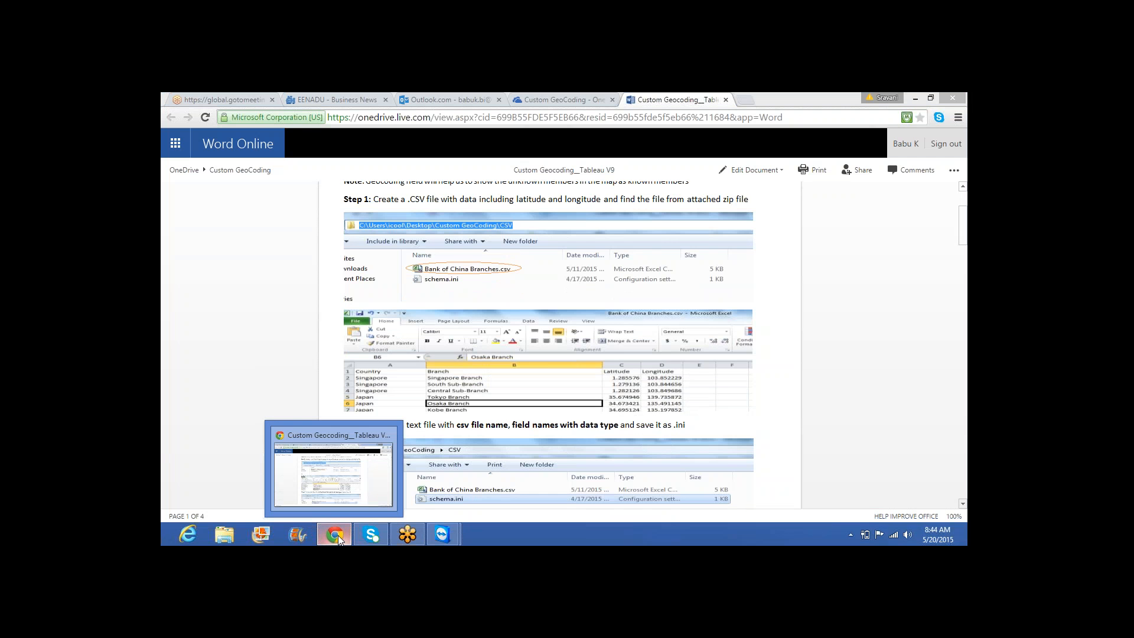
left_click(337, 535)
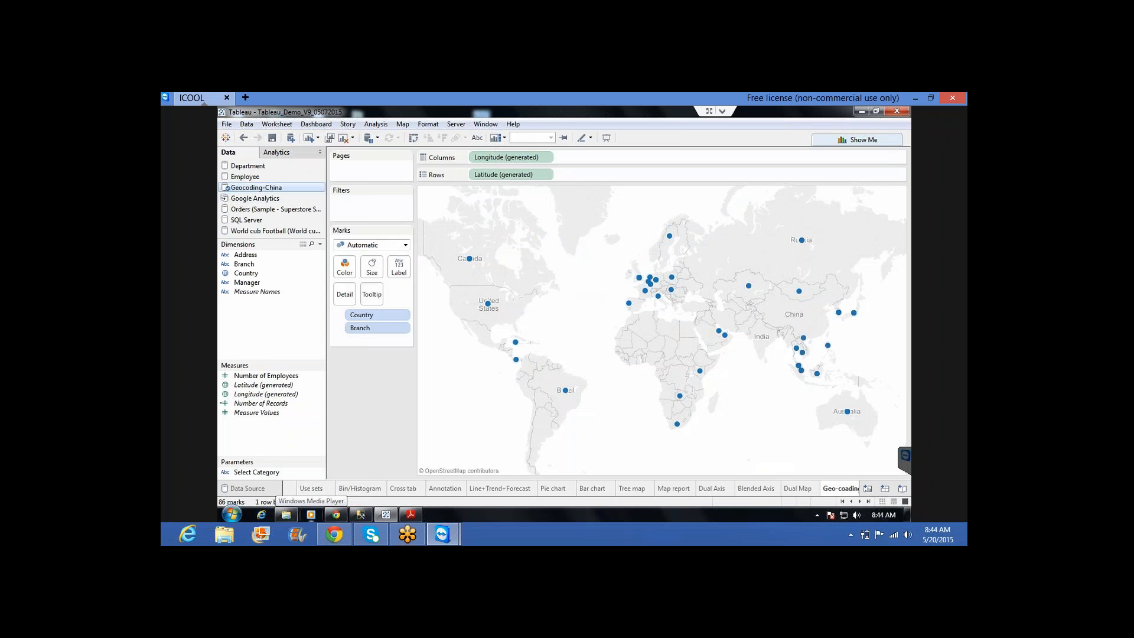
View the underlying data of the Geocoding-China source, examine its Address and Branch columns, and close the data view
left_click(303, 245)
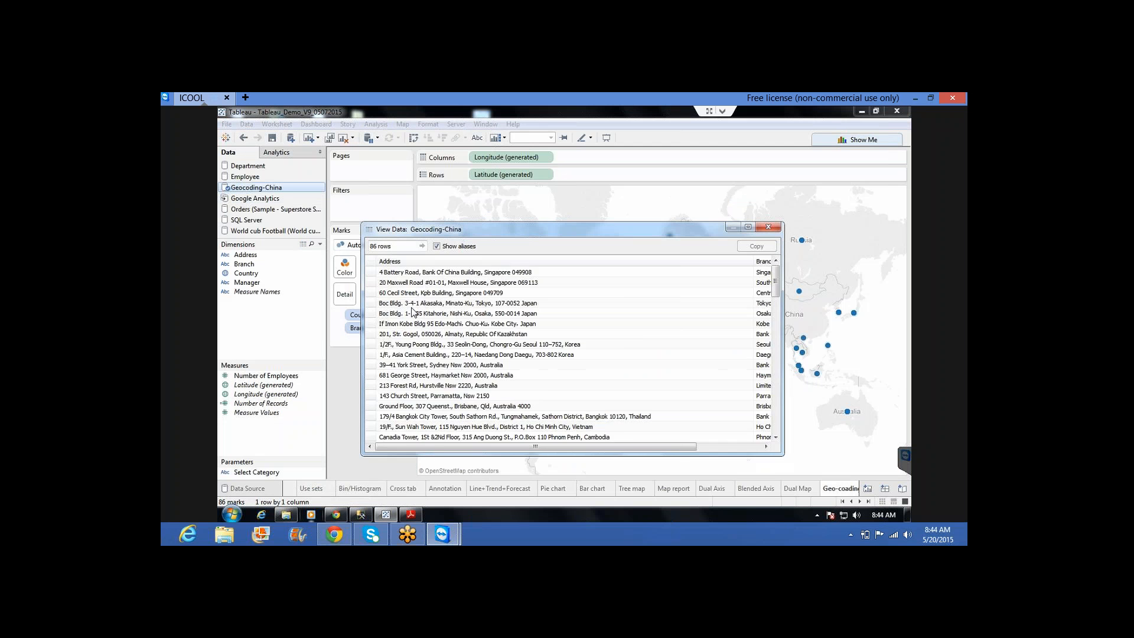
left_click(438, 324)
key("Left")
key("Left")
key("Left")
key("Left")
key("Left")
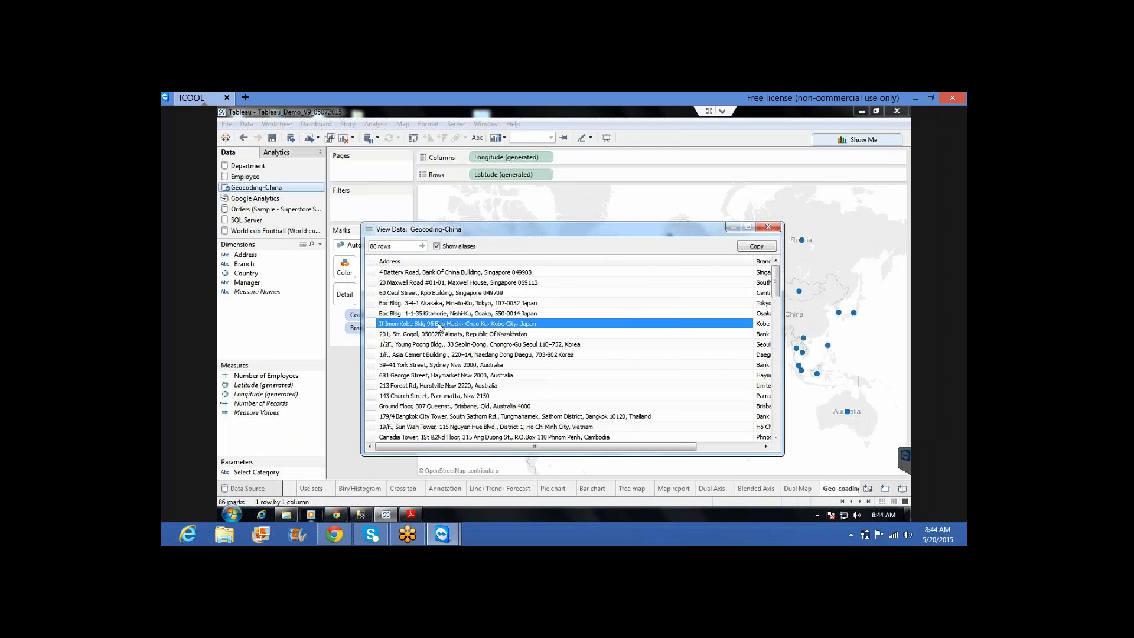
key("Up")
key("Up")
key("Up")
key("Up")
key("Up")
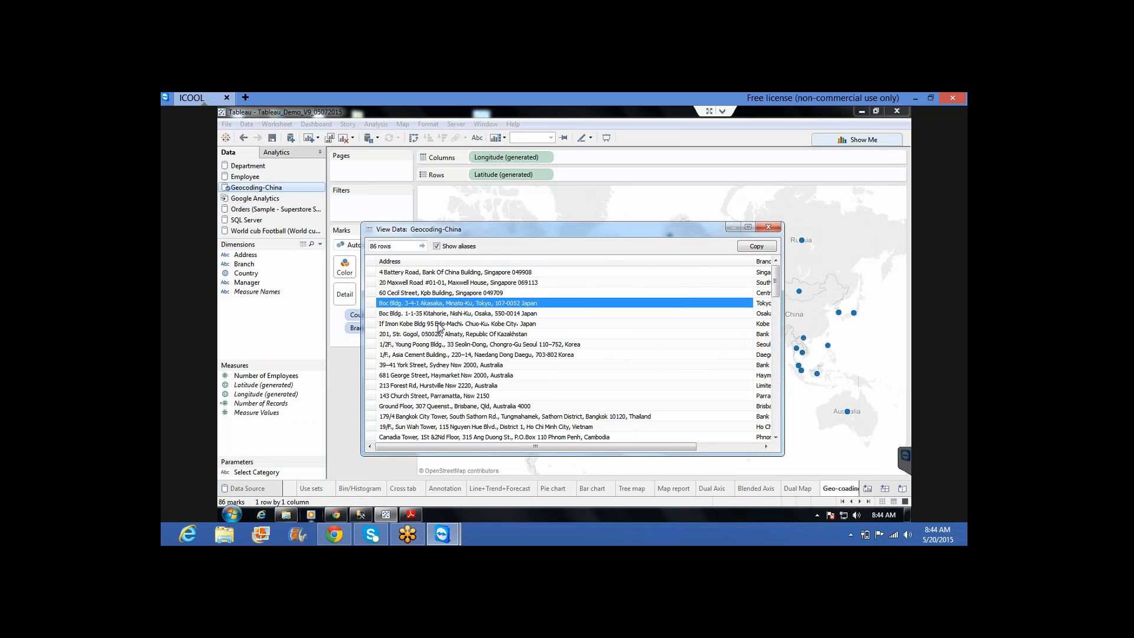
key("Right")
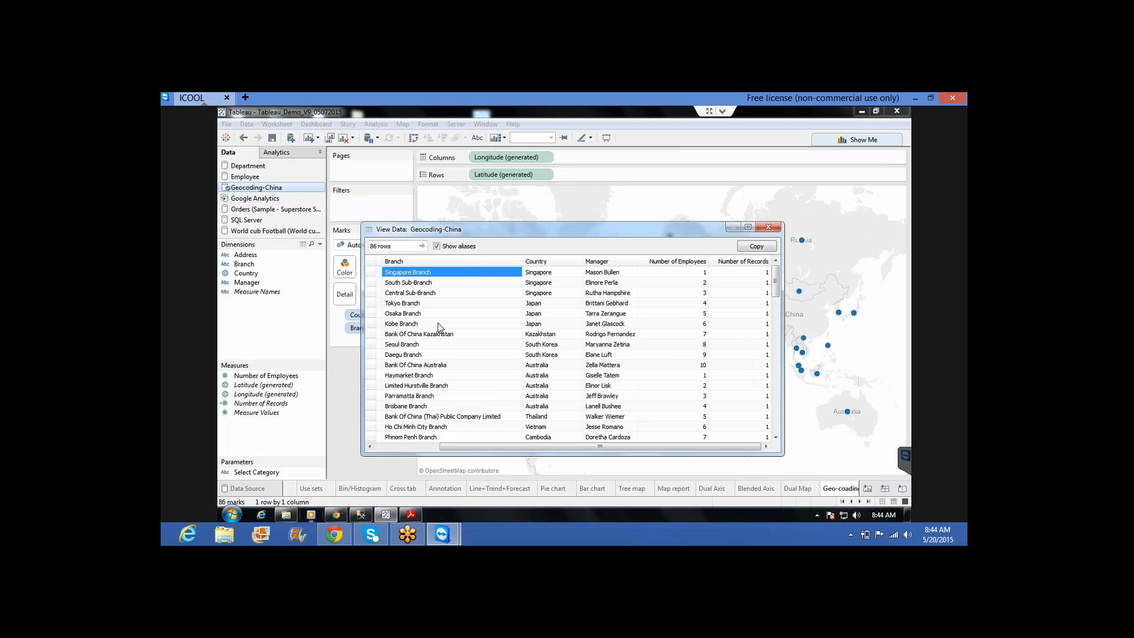
left_click(416, 293)
key("Left")
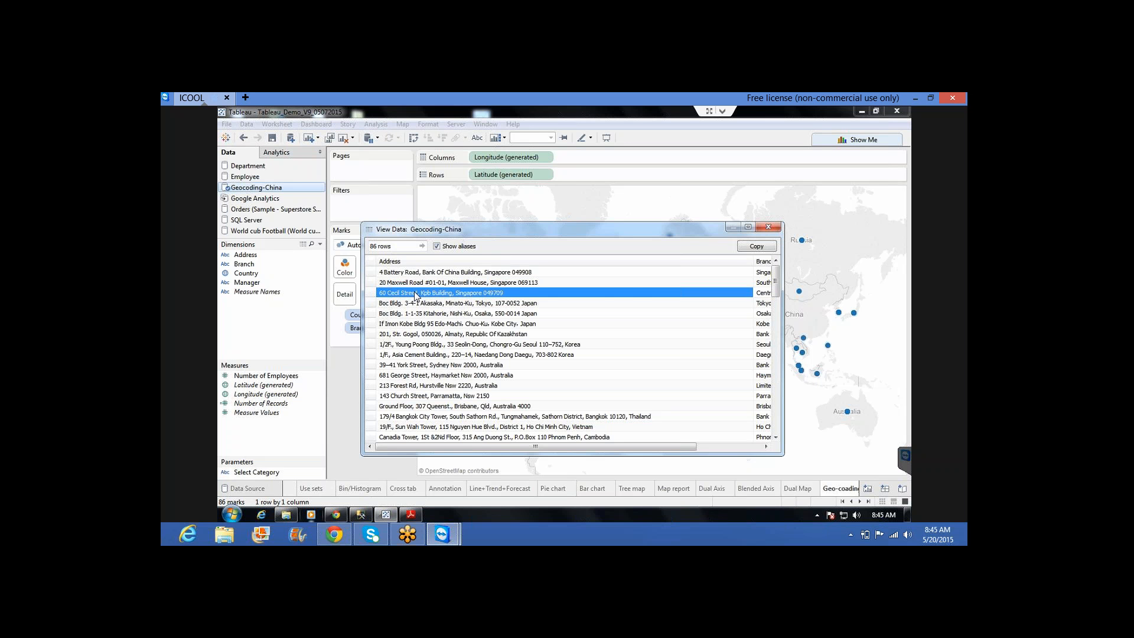
left_click(769, 228)
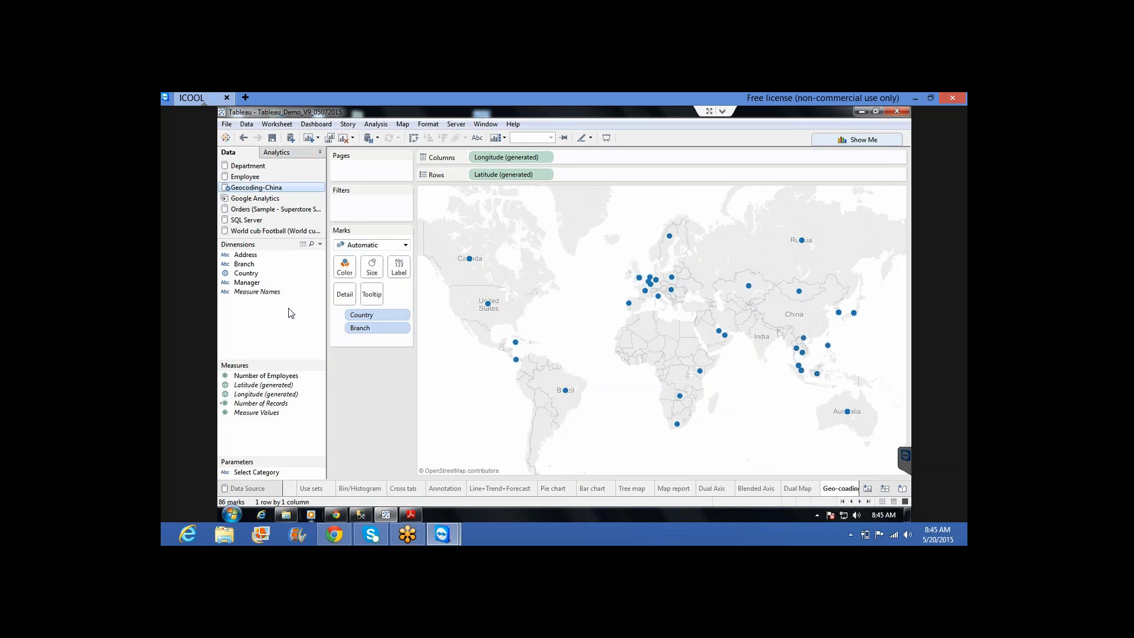
Switch to the Custom GeoCoding folder and review the CSV subfolder's files and the instructions in Procedure.txt
left_click(863, 113)
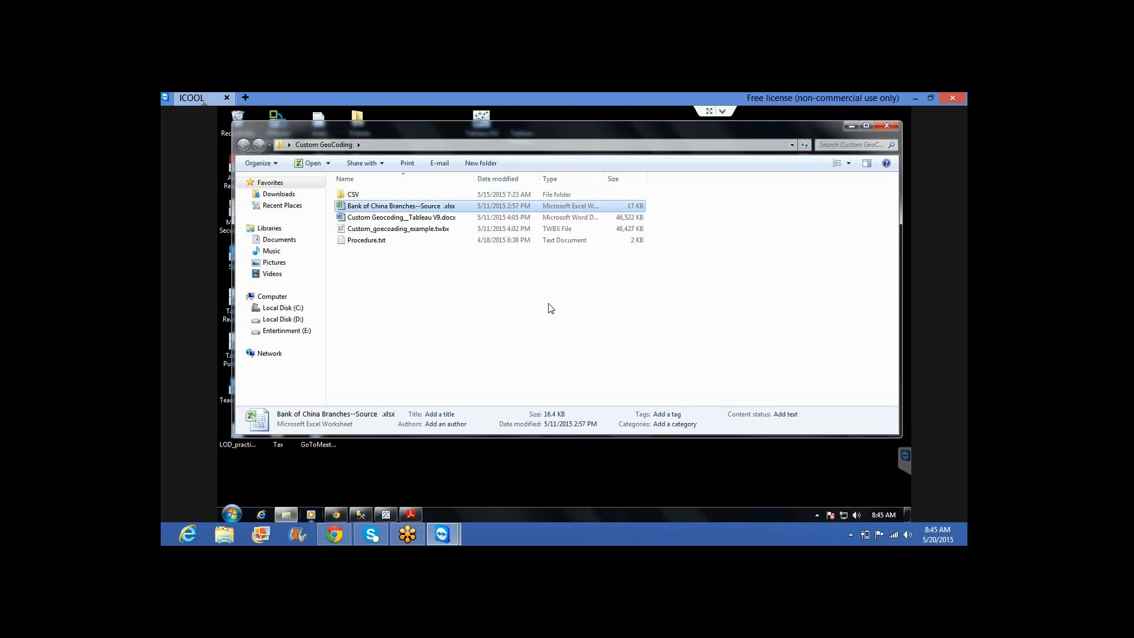
left_click(547, 307)
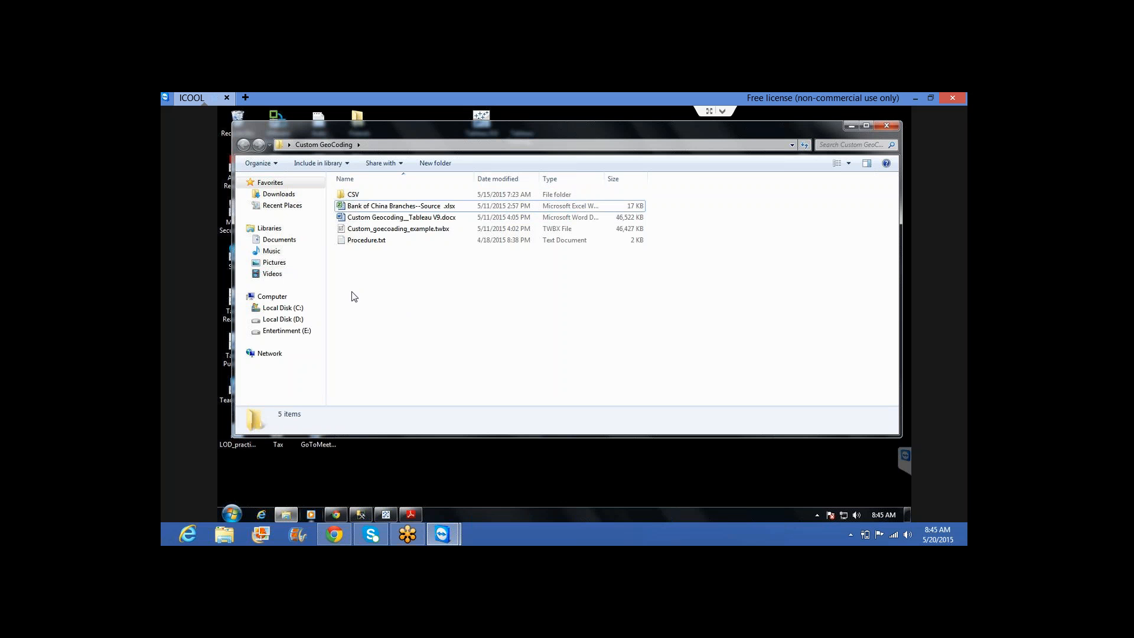
double_click(353, 195)
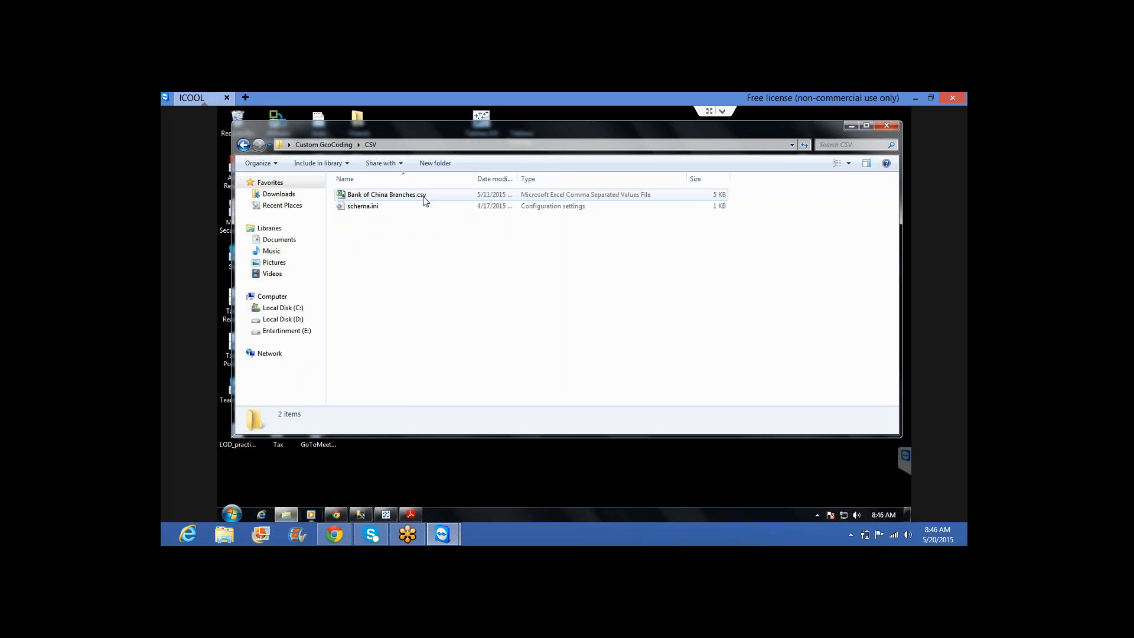
key("BackSpace")
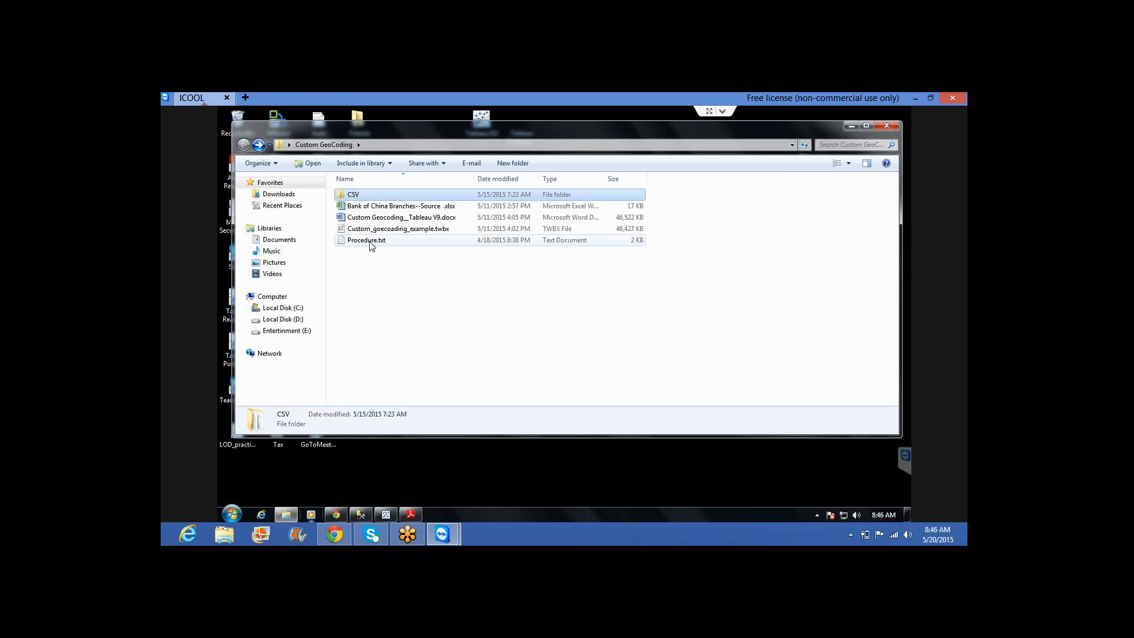
left_click(369, 241)
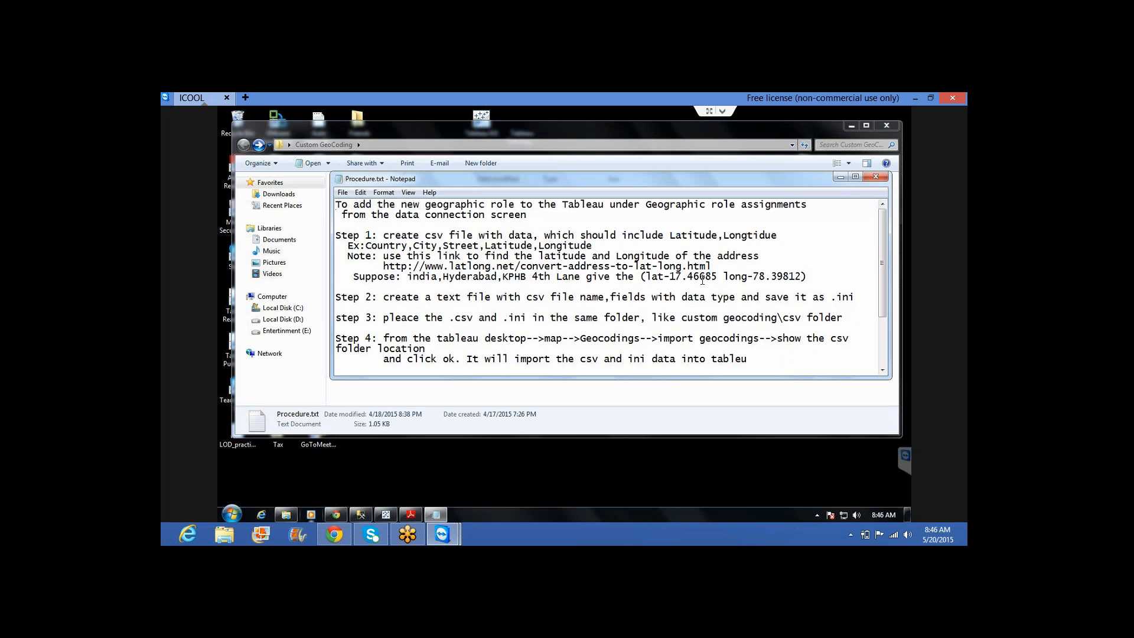
left_click(877, 177)
left_click(499, 319)
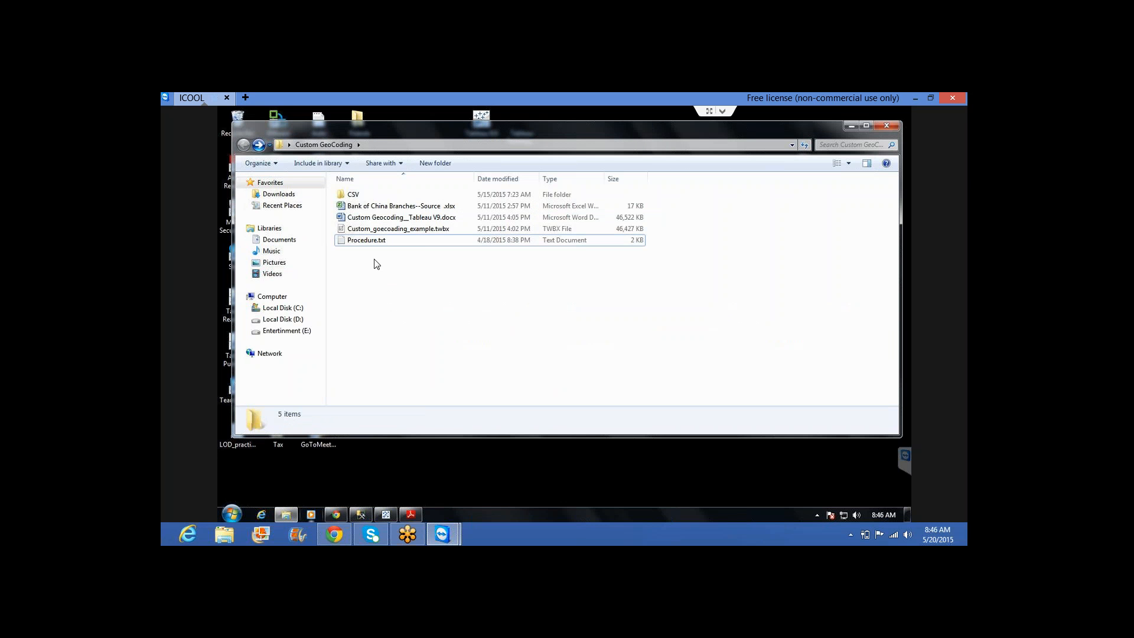
Open Bank of China Branches.csv from the CSV subfolder in Excel
double_click(357, 198)
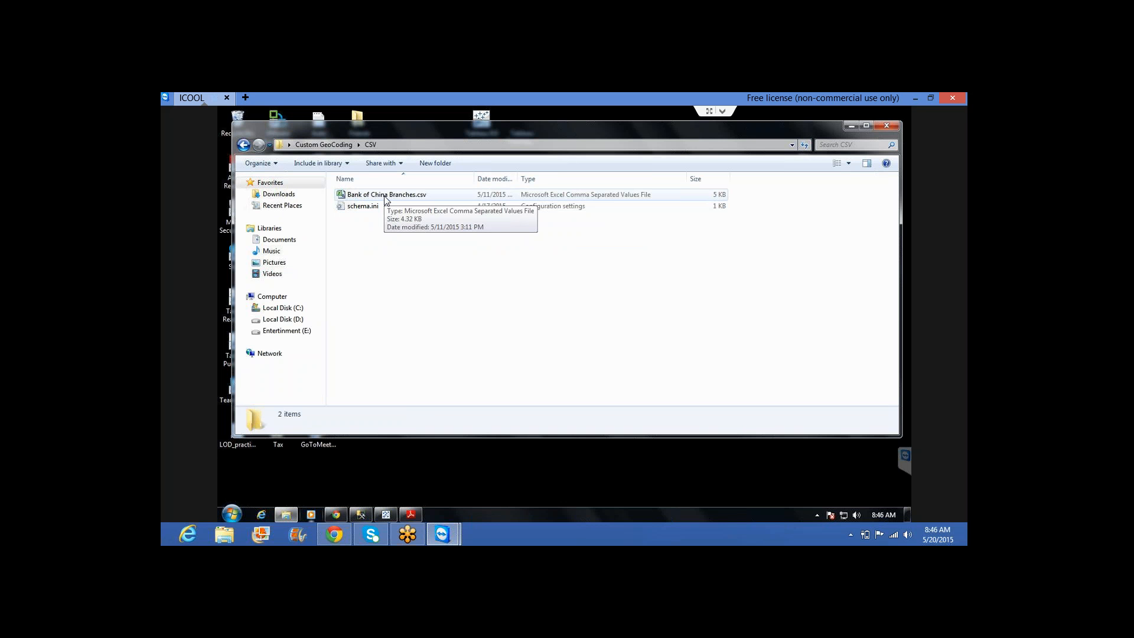
left_click(386, 199)
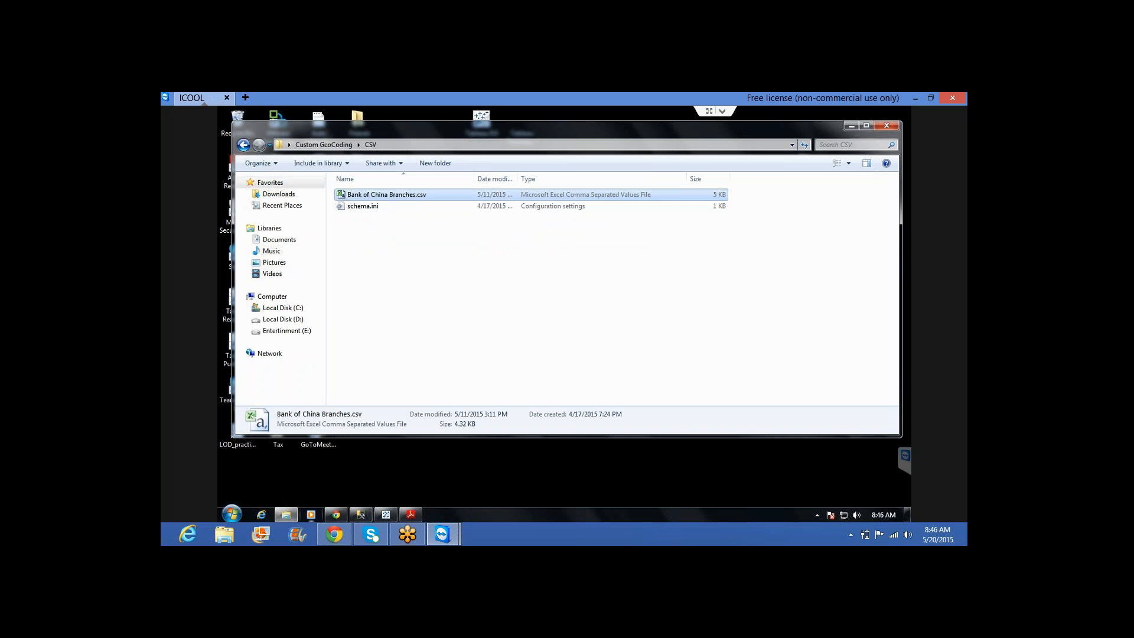
right_click(384, 196)
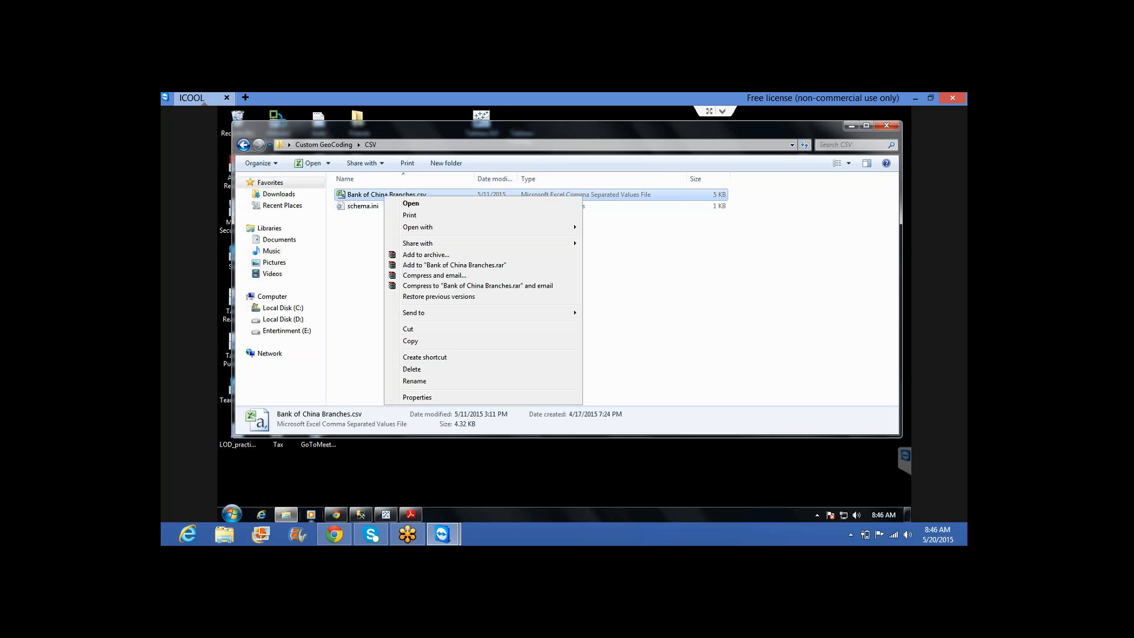
key("Escape")
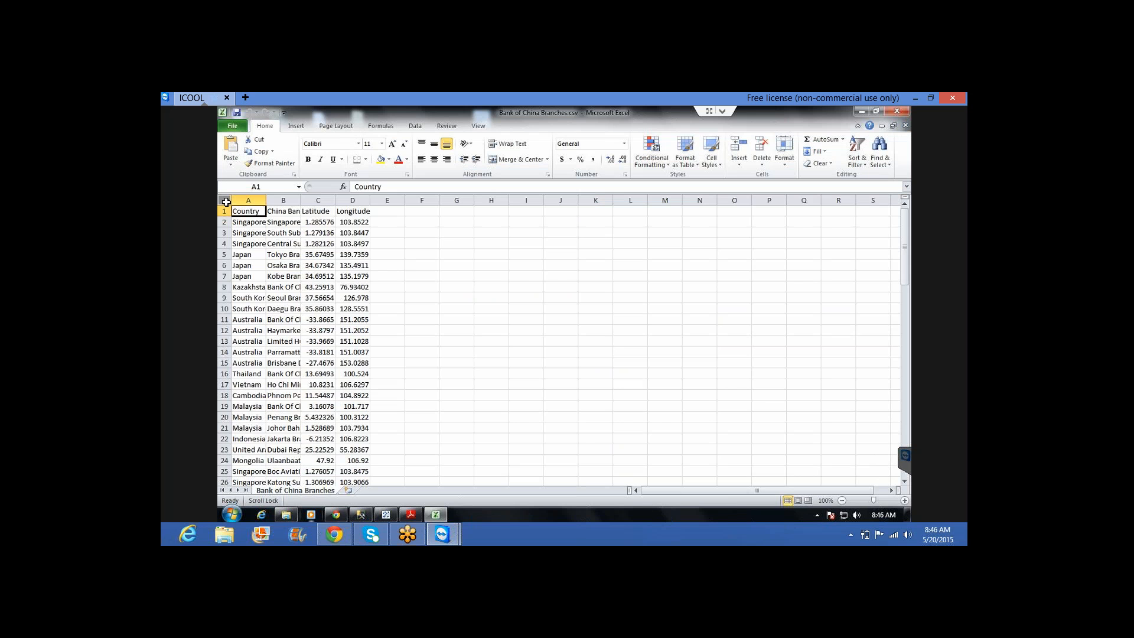
Select the whole sheet and autofit all column widths to their contents
left_click(225, 200)
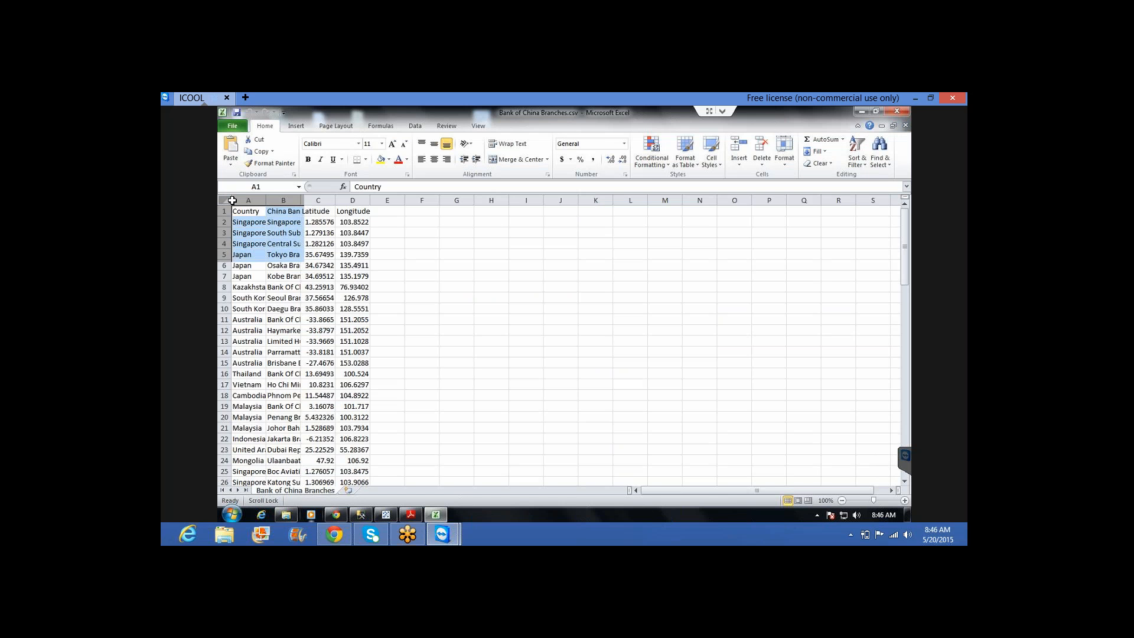
left_click(232, 200)
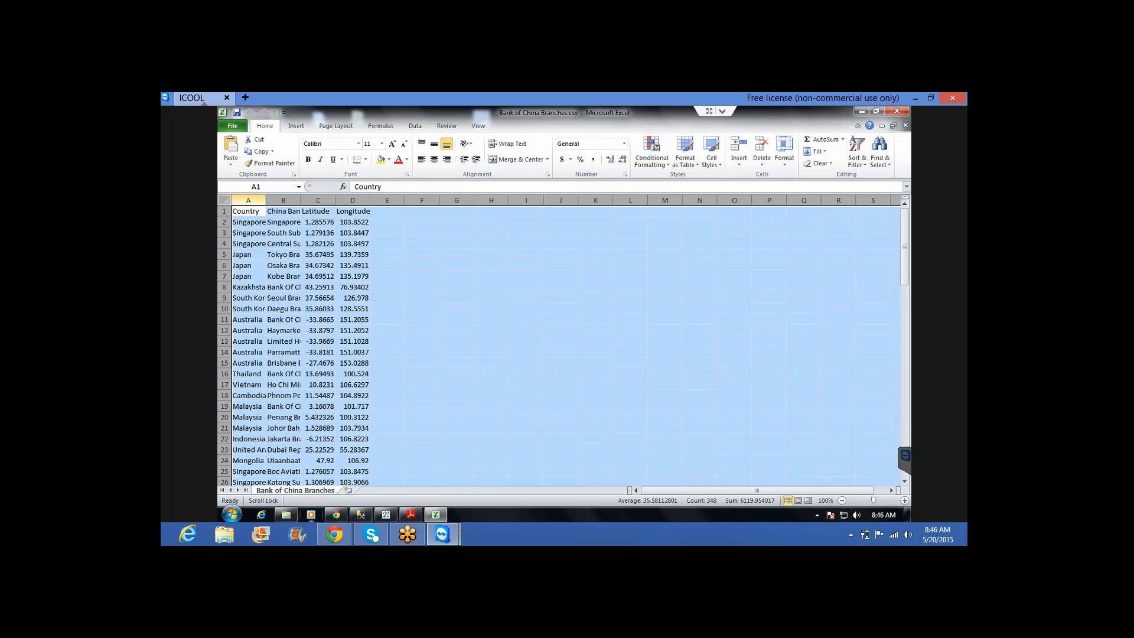
left_click(226, 201)
left_click_drag(266, 200, 266, 200)
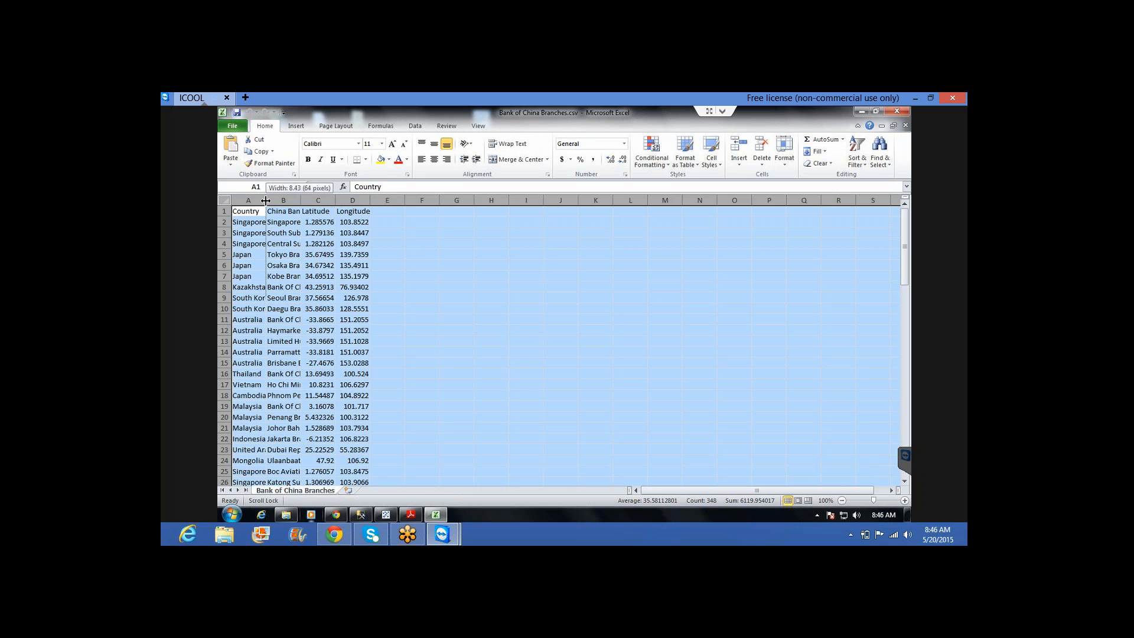
double_click(266, 200)
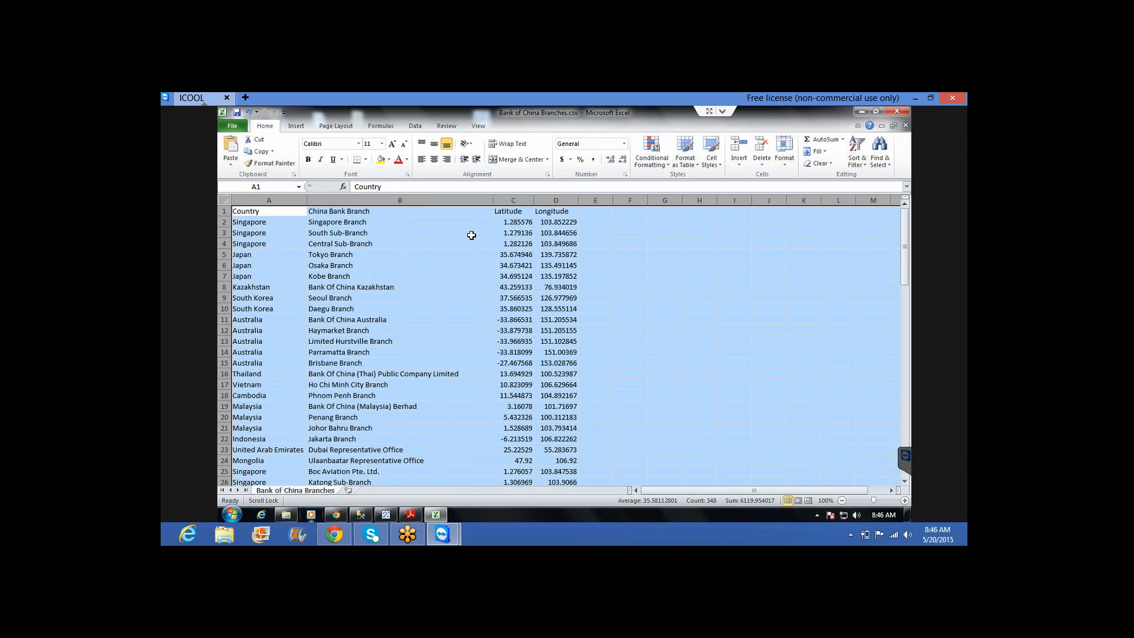
Examine the Country, China Bank Branch, Latitude and Longitude columns, and close the CSV file without saving changes
left_click(270, 224)
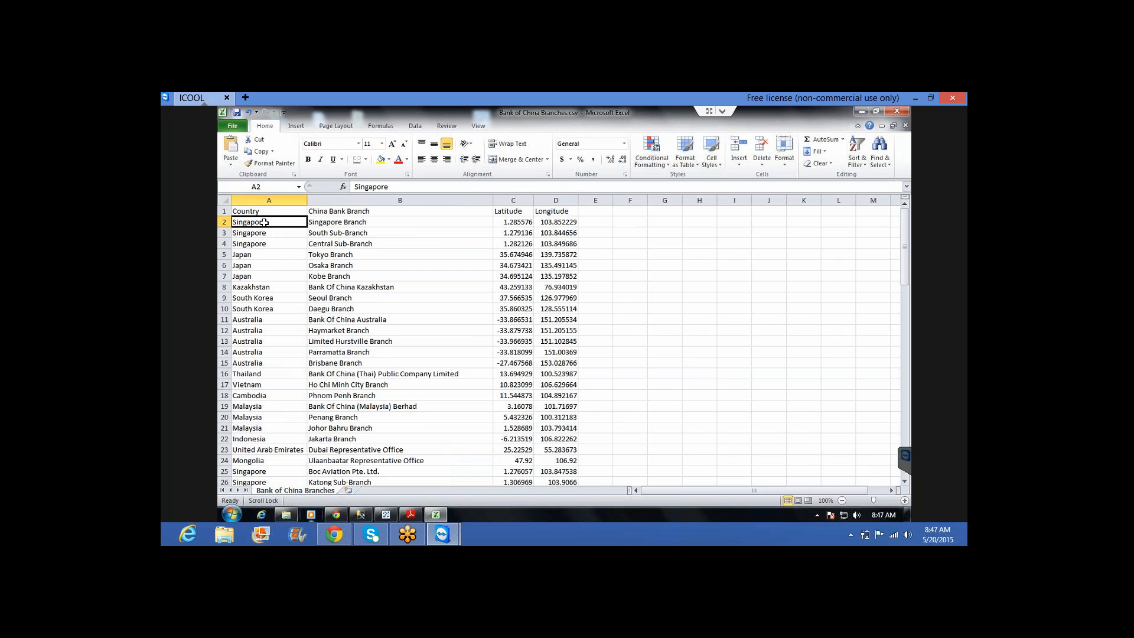
left_click(359, 224)
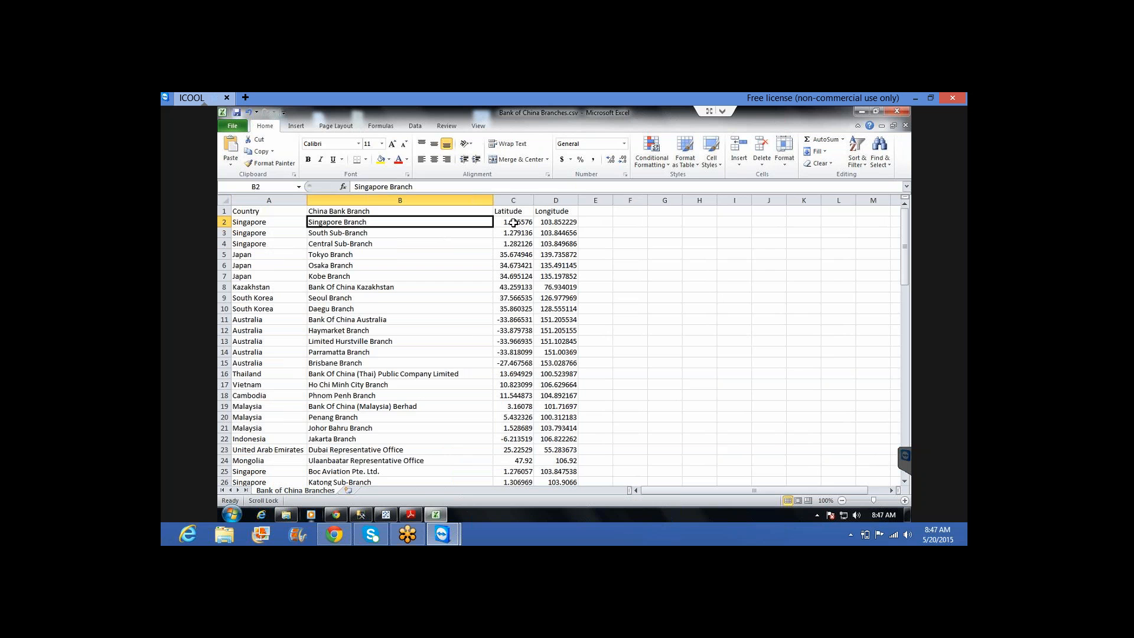
left_click(549, 230)
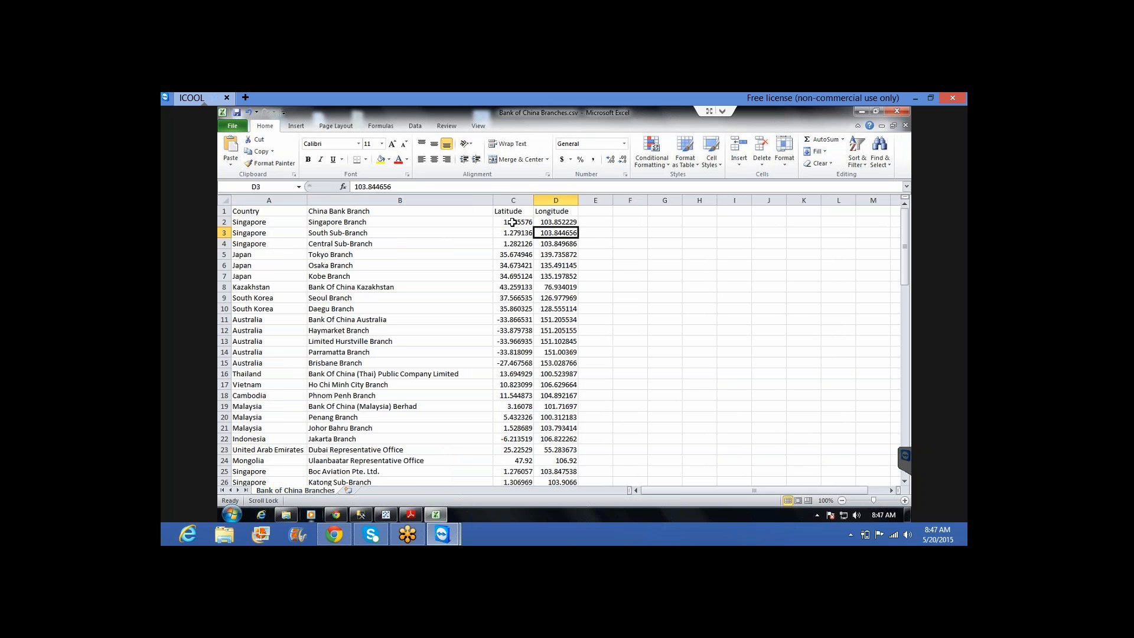
left_click(512, 222)
left_click(552, 221)
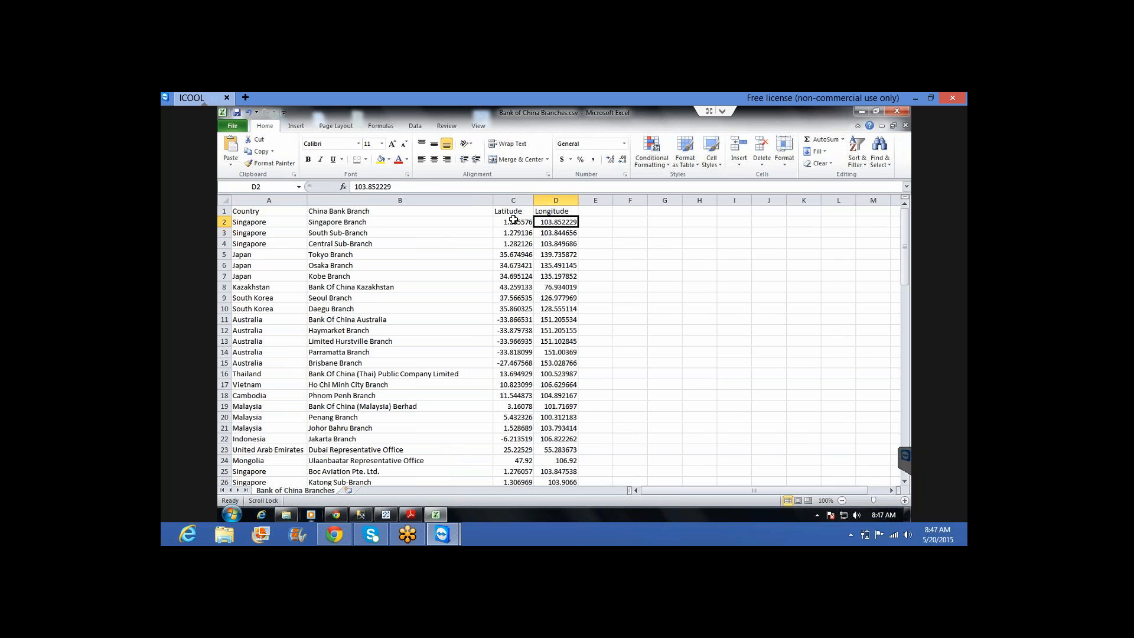
left_click(340, 225)
double_click(340, 224)
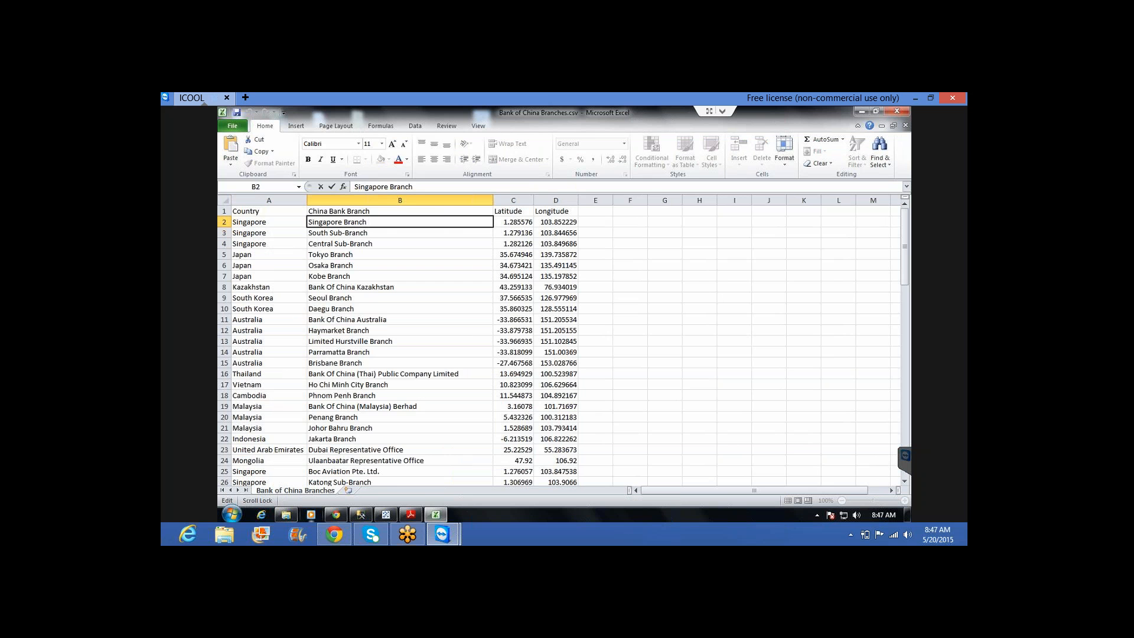
left_click(336, 232)
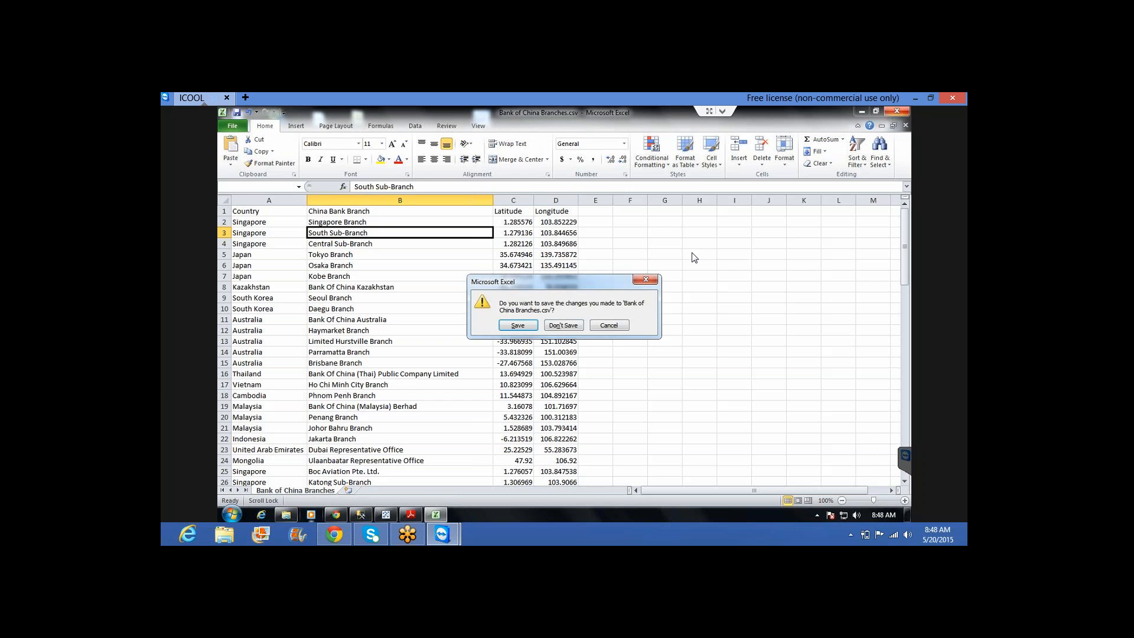
left_click(572, 326)
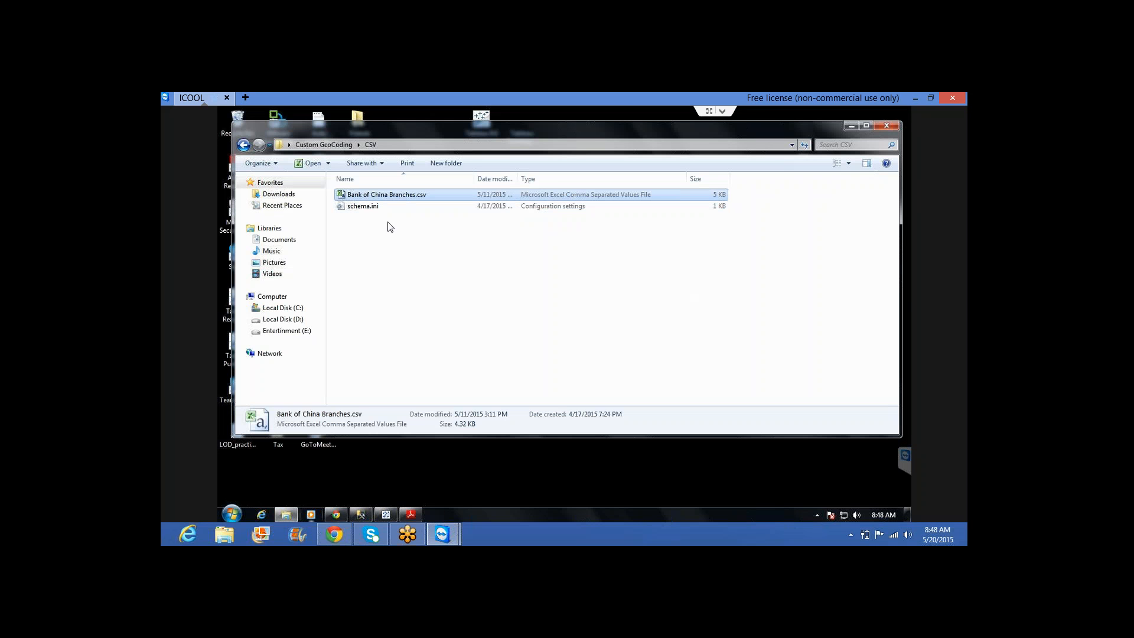
Open schema.ini from the CSV folder in Notepad and move its window clear of the file list
left_click(351, 207)
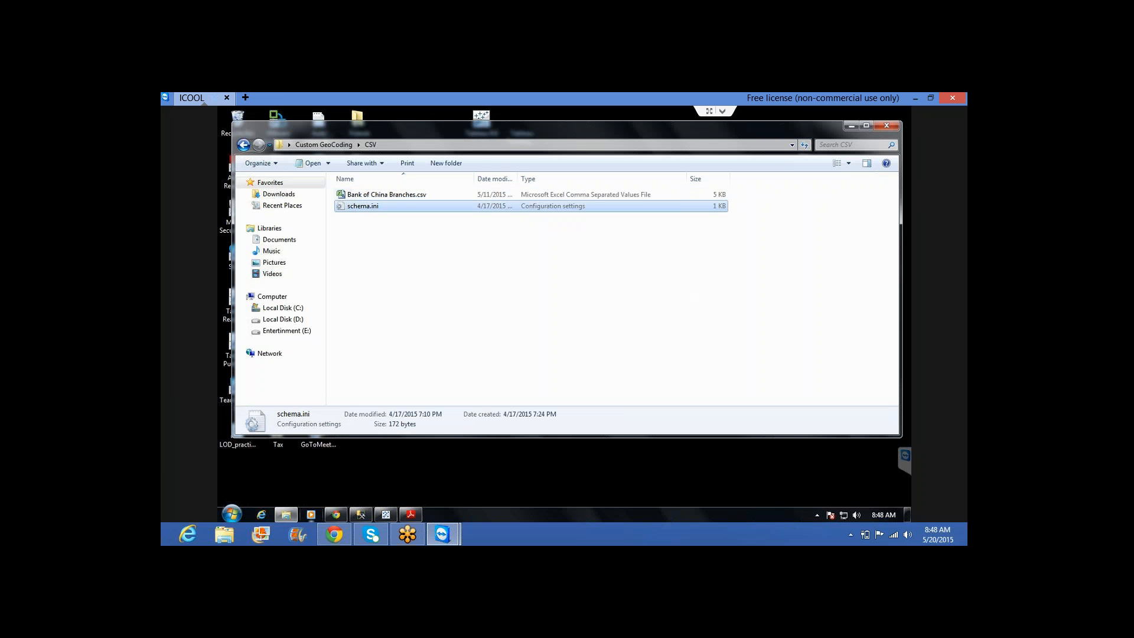
right_click(352, 207)
left_click(367, 237)
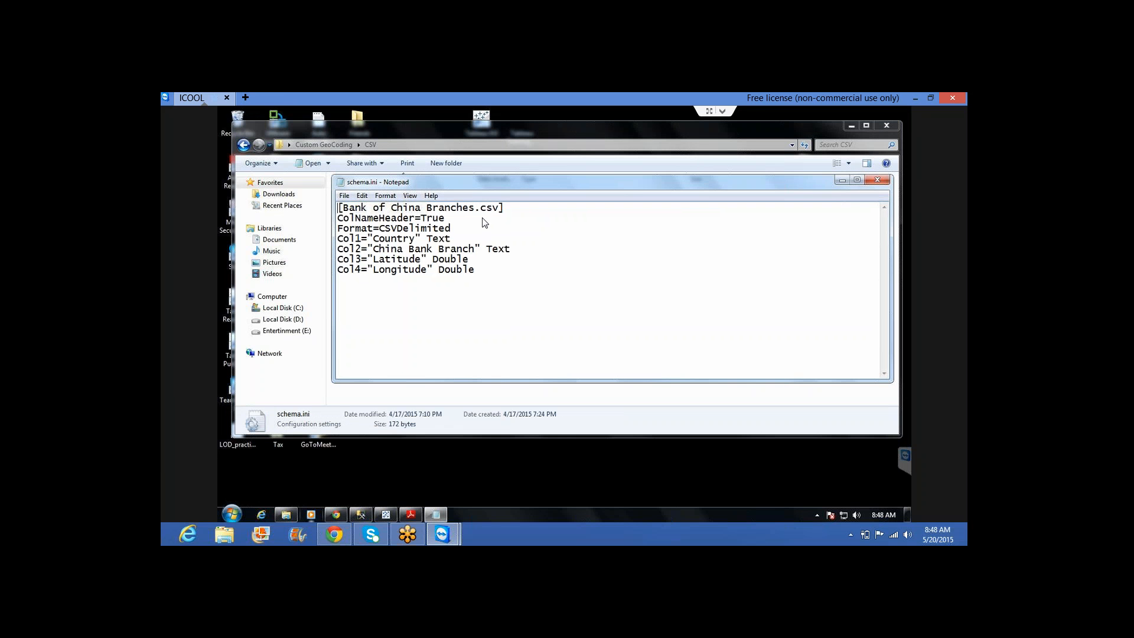
left_click_drag(483, 218, 484, 232)
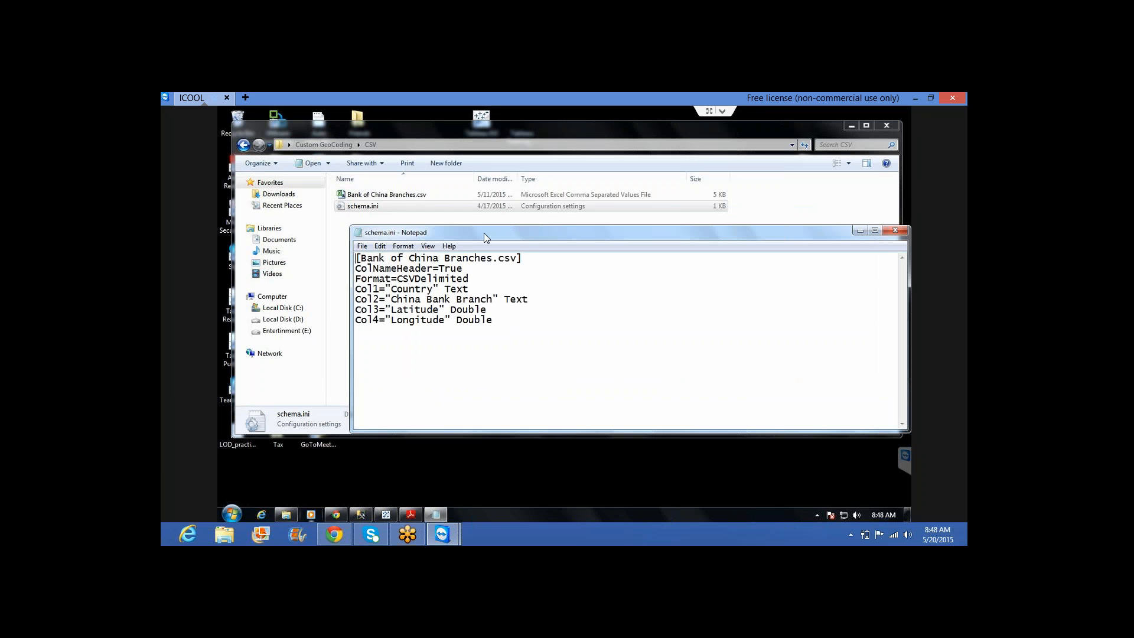
Read schema.ini line by line, from the CSV file name and format settings to the four column definitions, and close it
key("shift+End")
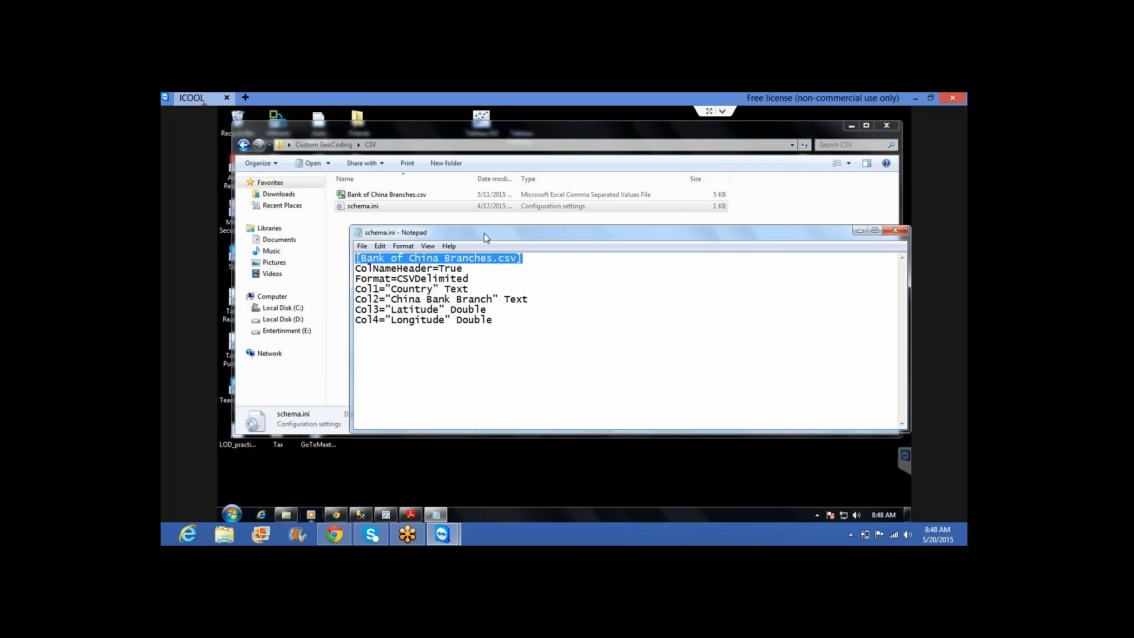
key("Down")
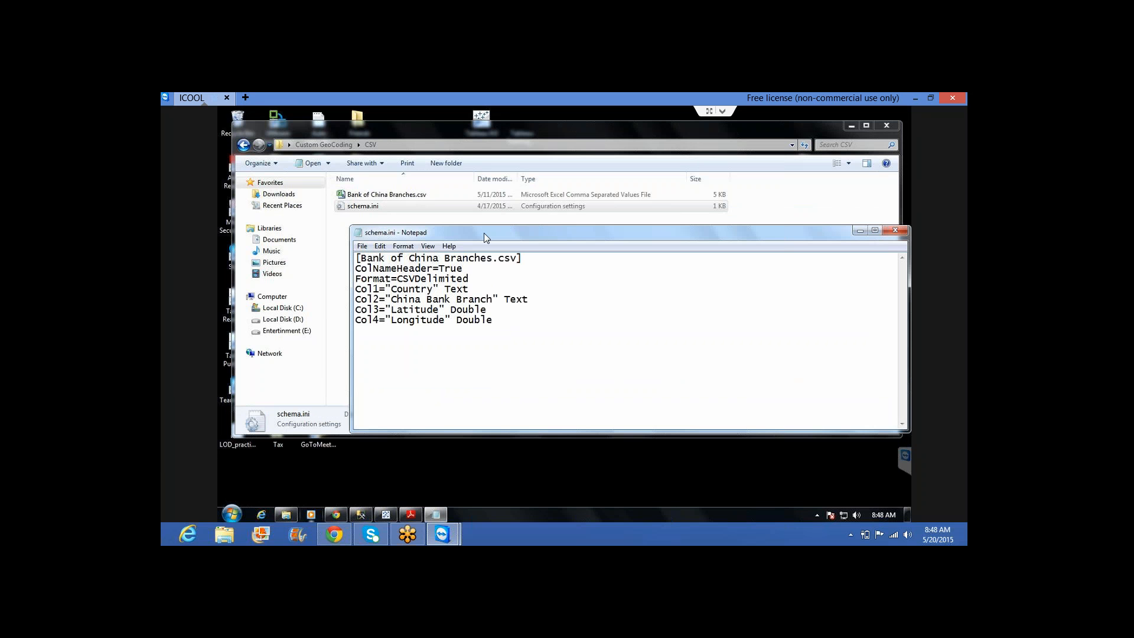
key("shift+Home")
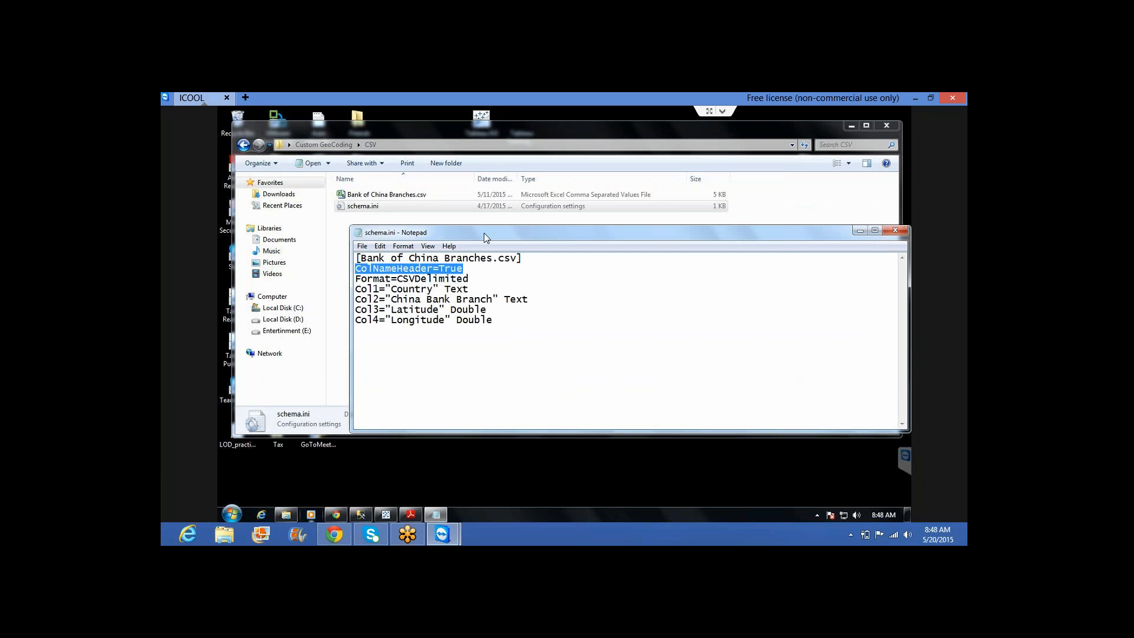
key("Down")
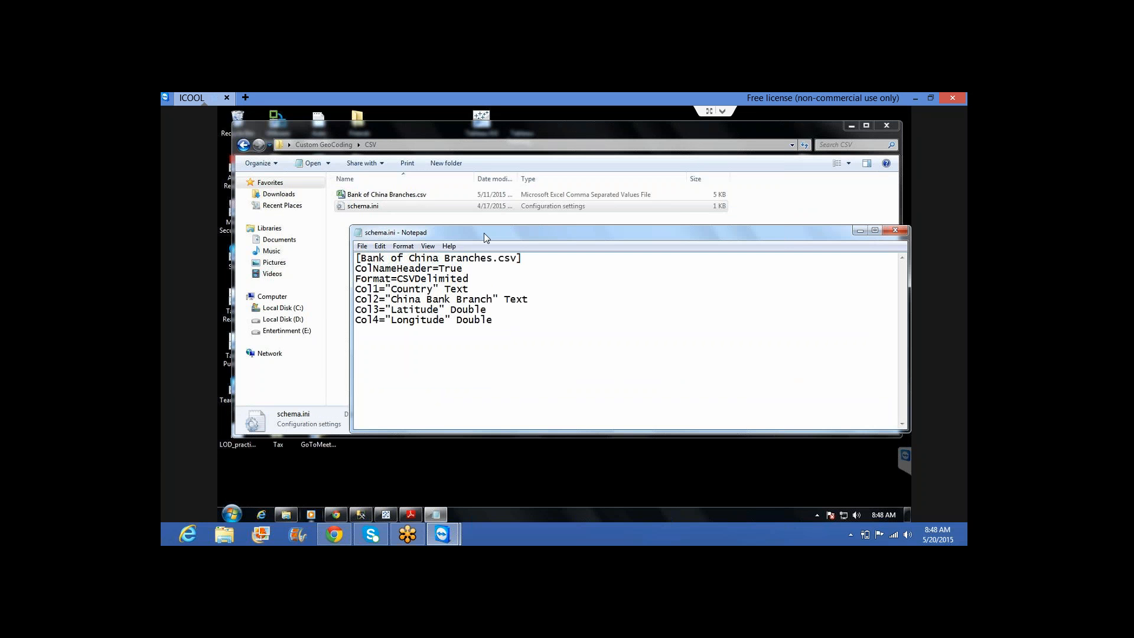
key("shift+End")
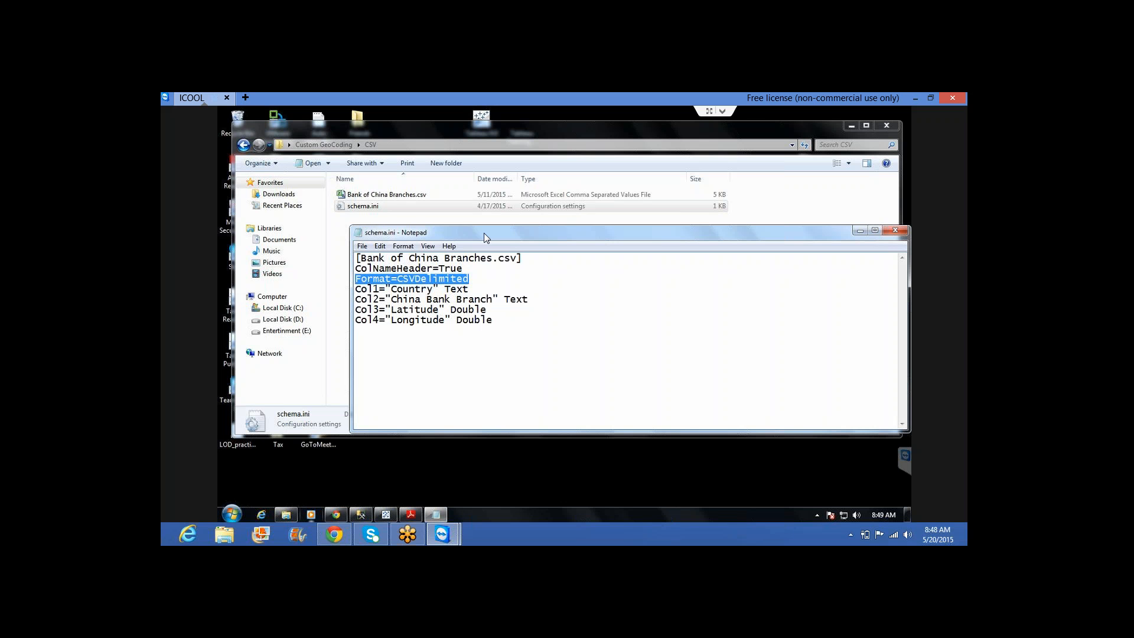
key("Down")
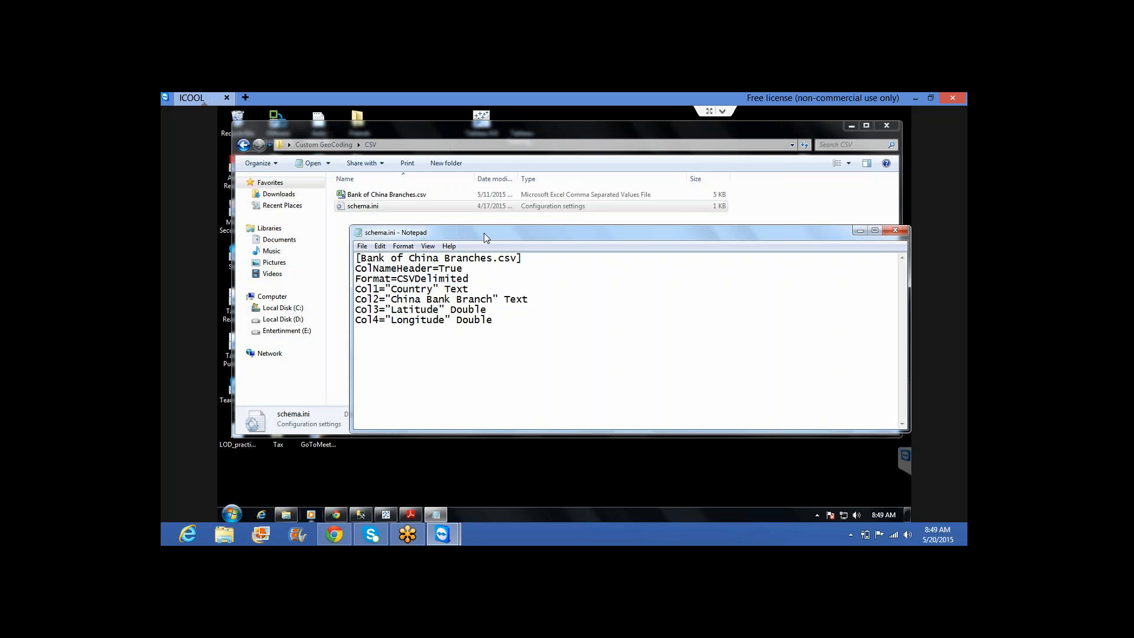
key("shift+End")
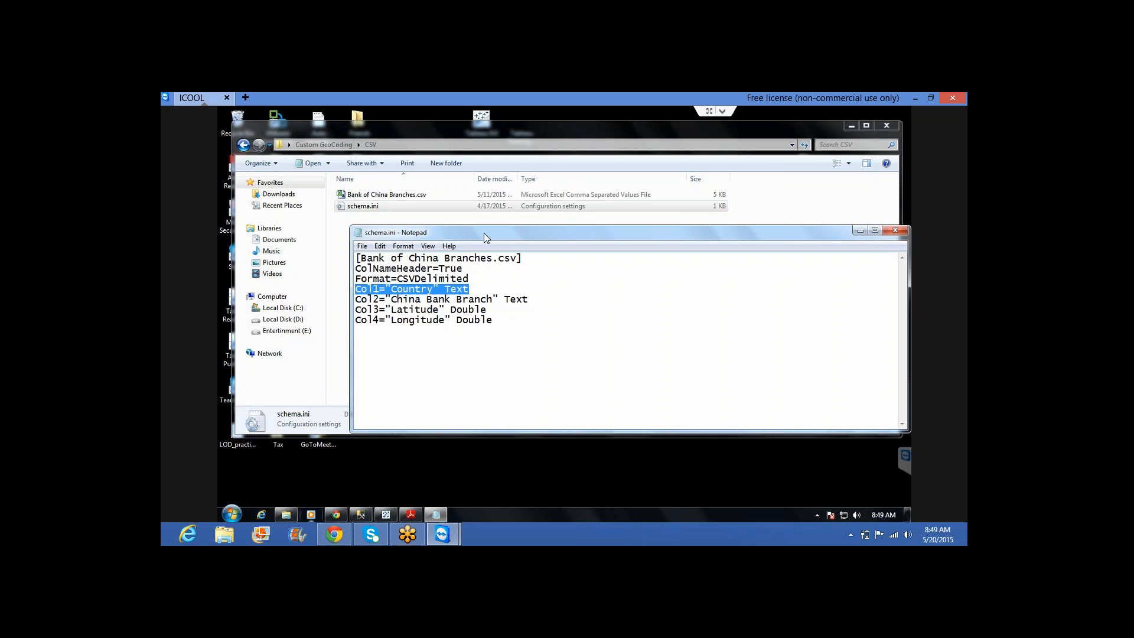
key("Down")
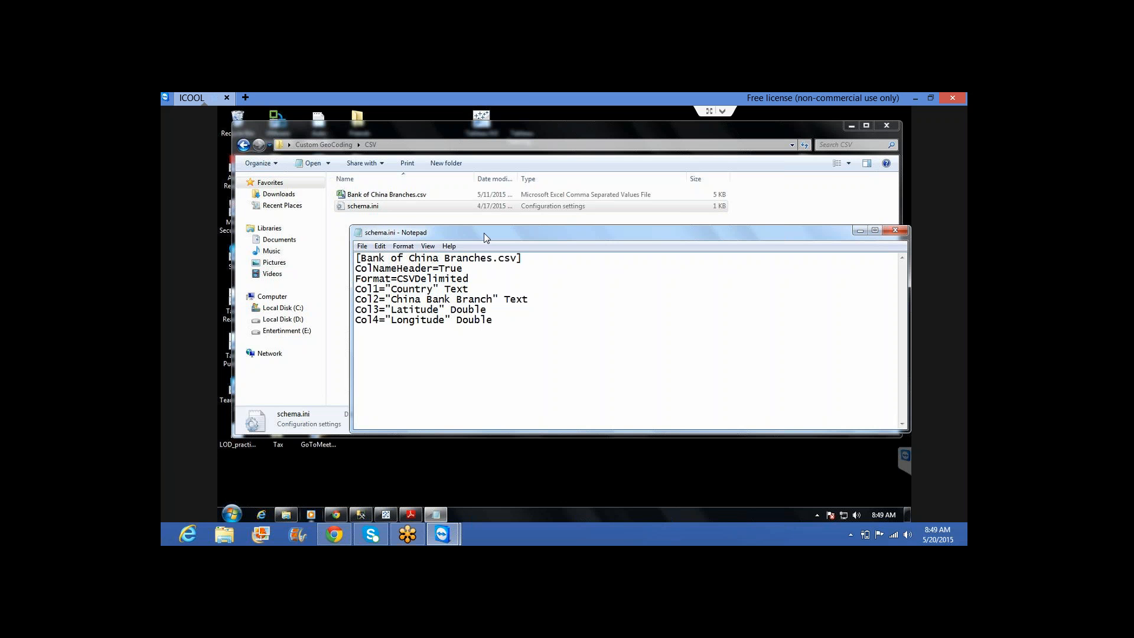
key("shift+End")
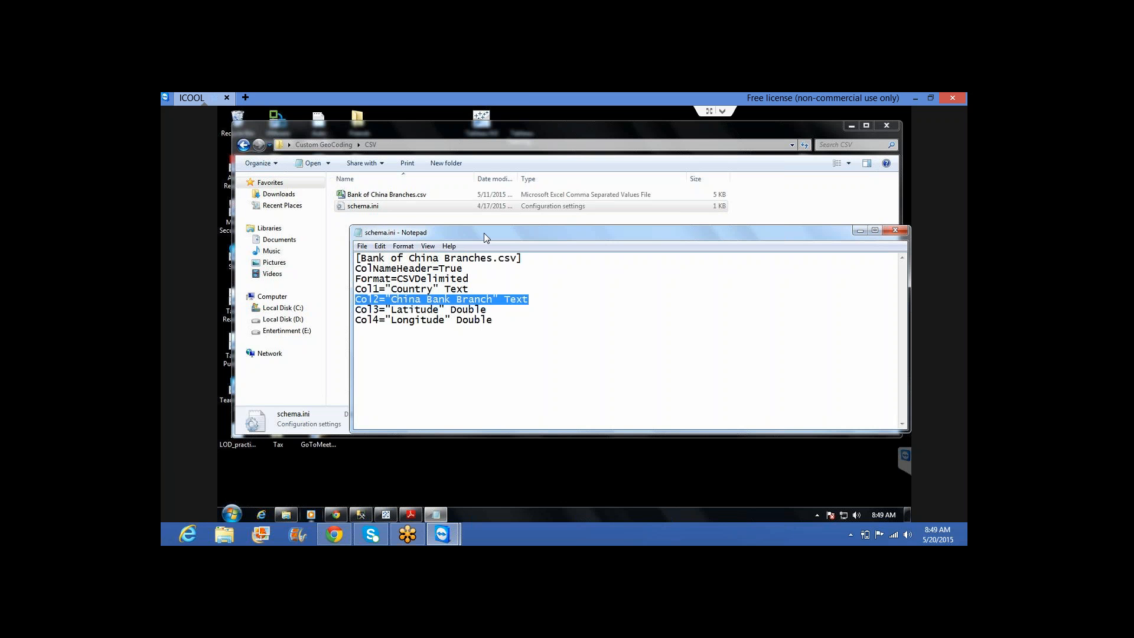
key("Down")
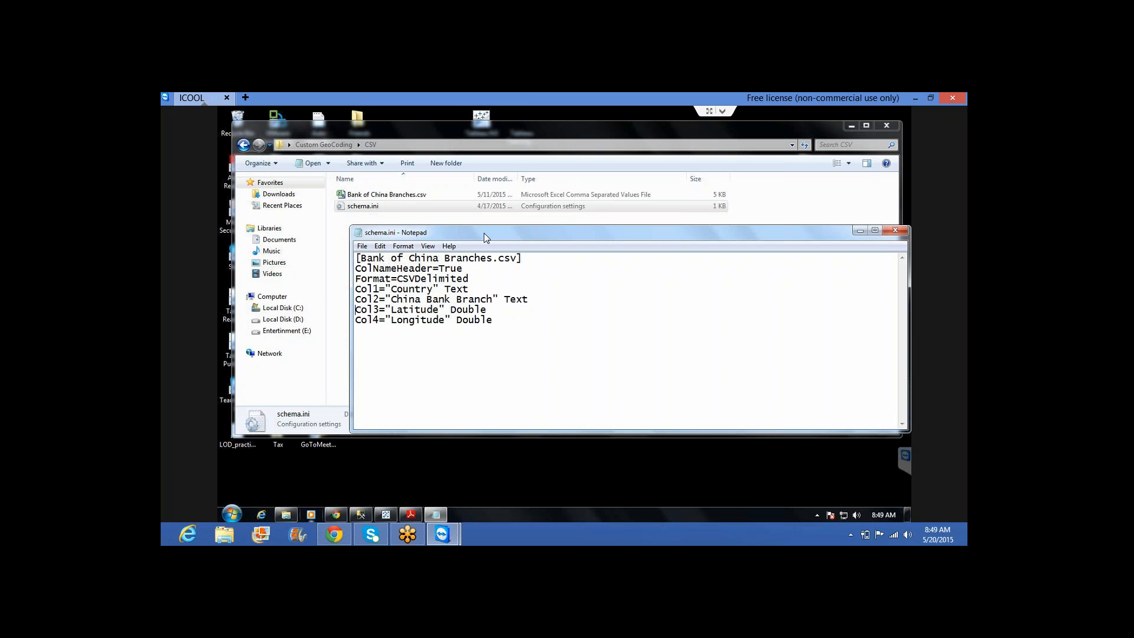
key("shift+Home")
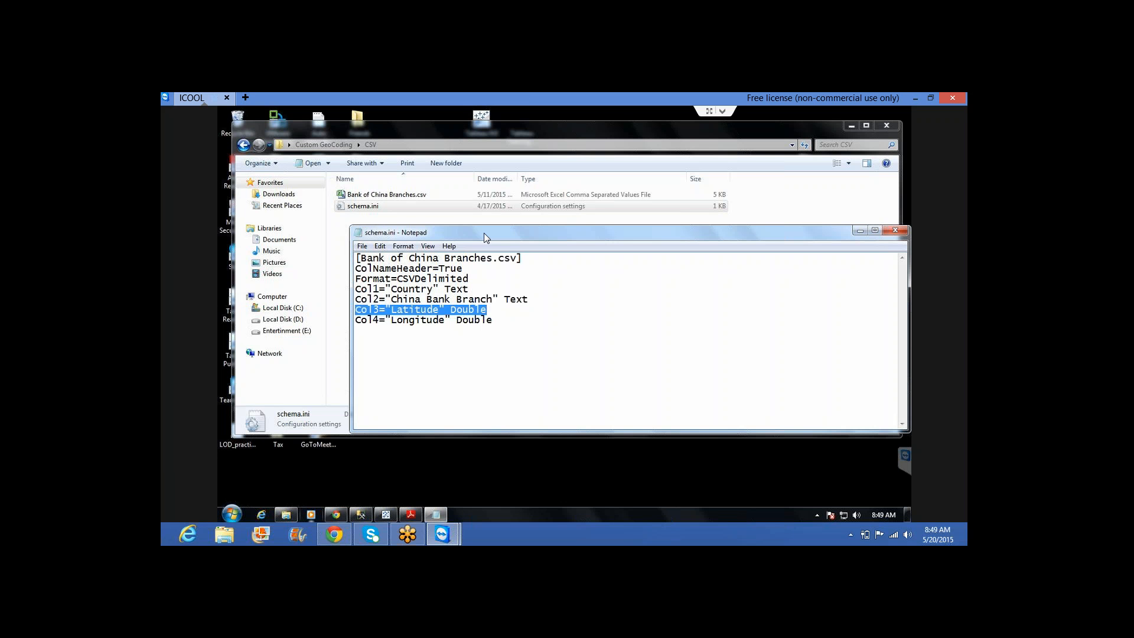
key("Down")
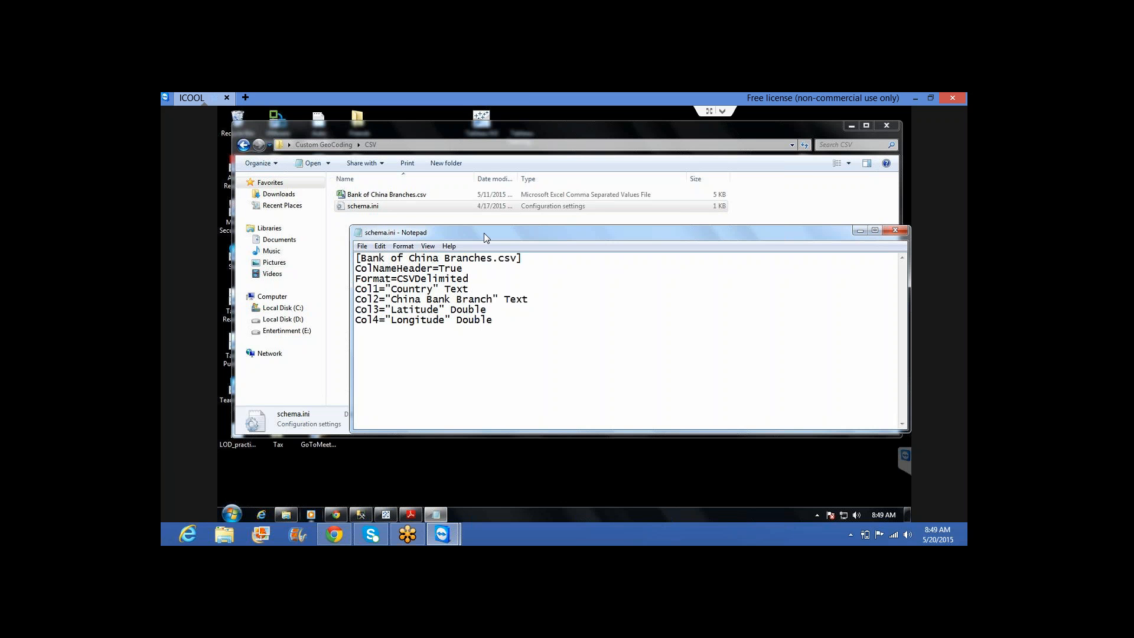
key("shift+Home")
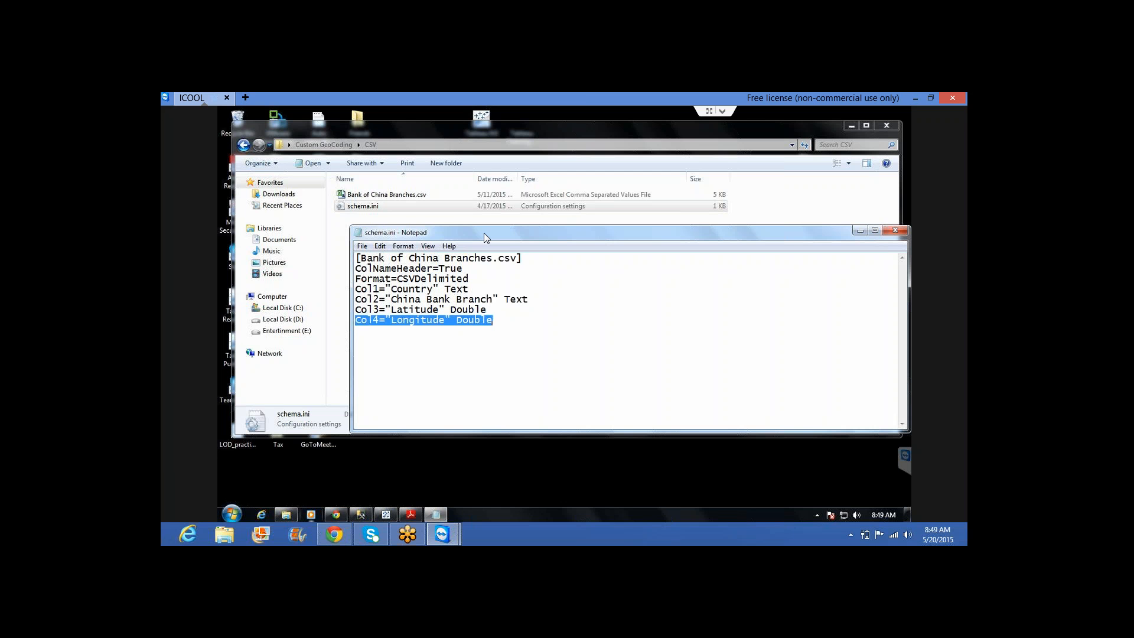
left_click(596, 309)
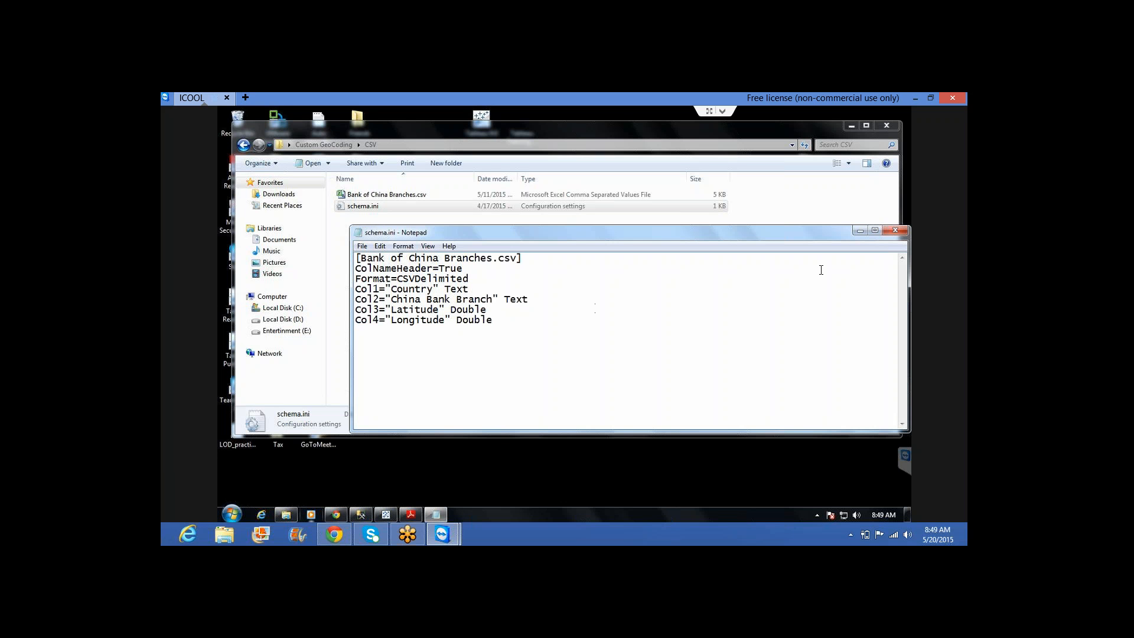
left_click(895, 232)
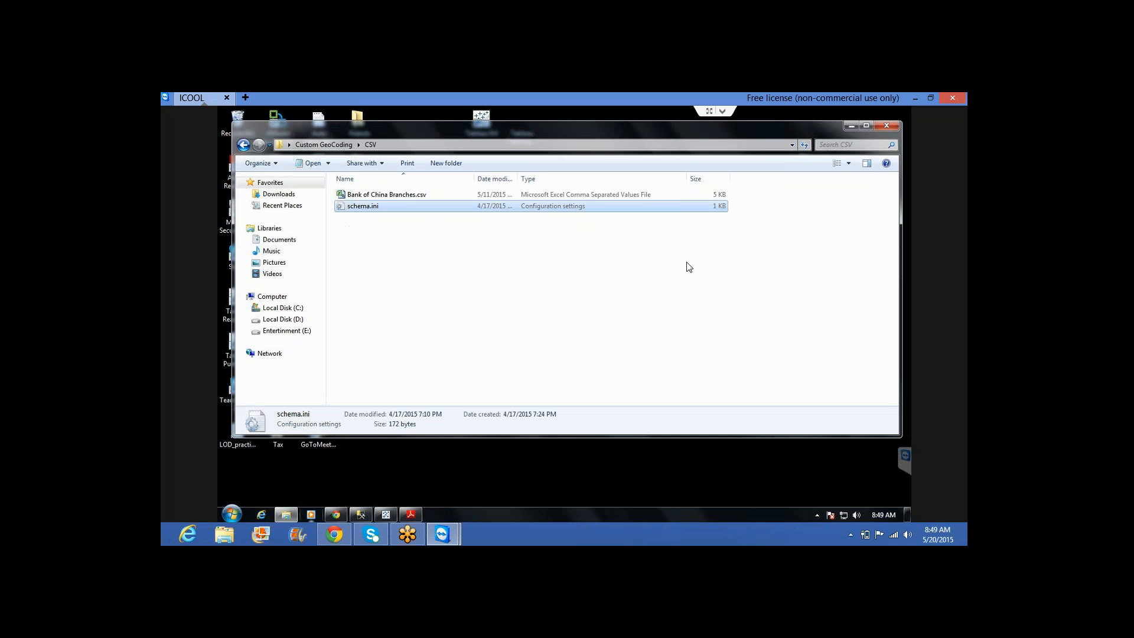
Go back up to the Custom GeoCoding folder, minimize its window, and switch to the Tableau workbook
left_click(560, 291)
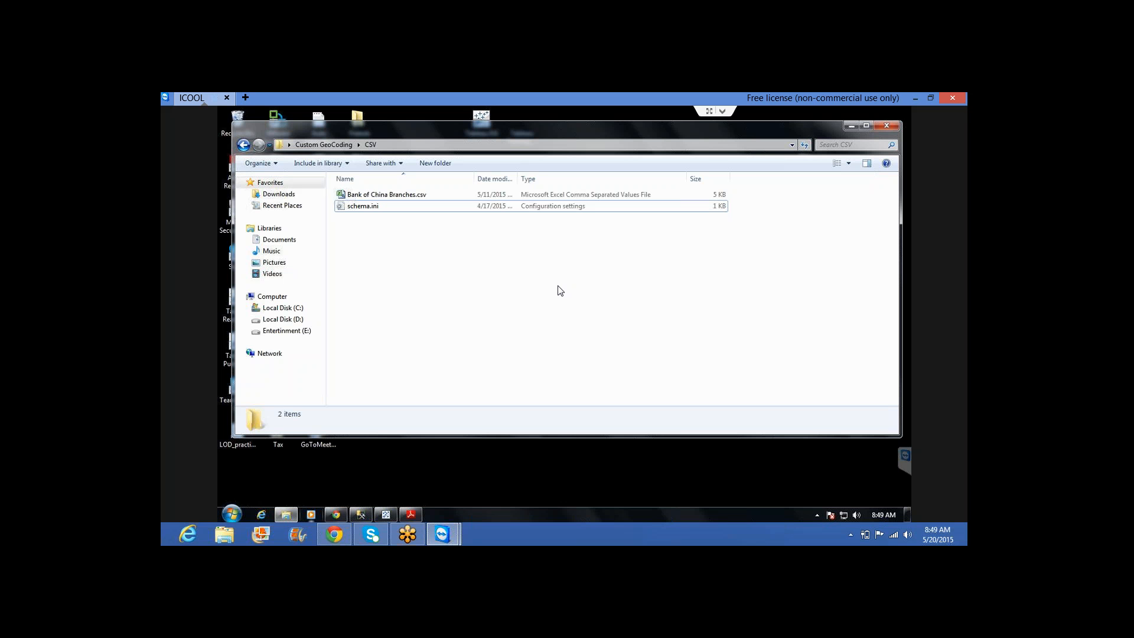
key("BackSpace")
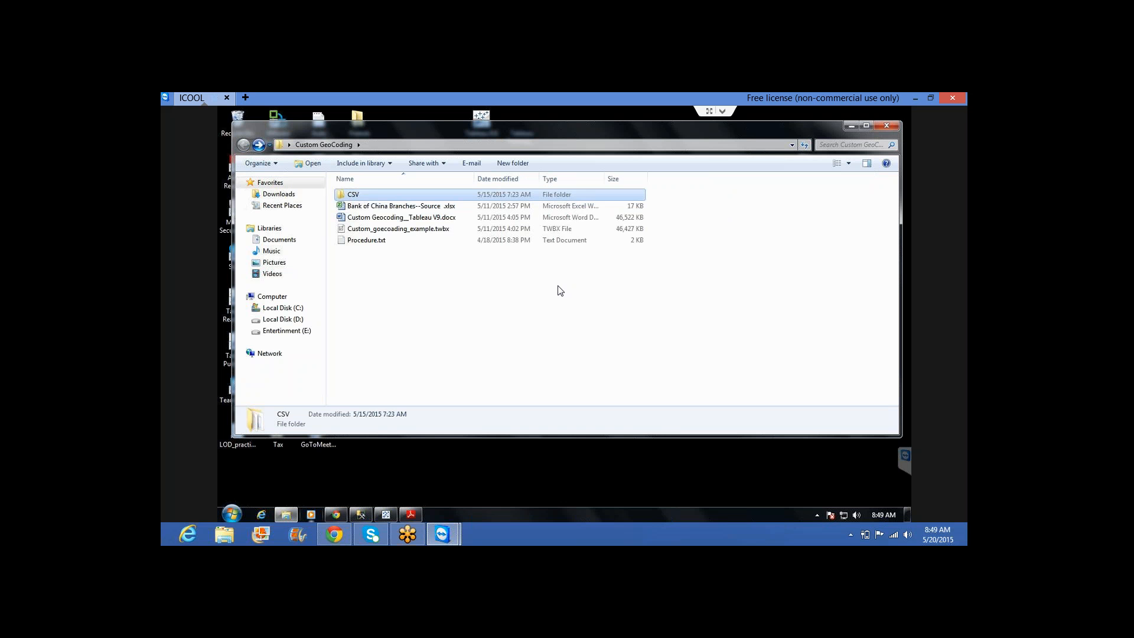
left_click(852, 125)
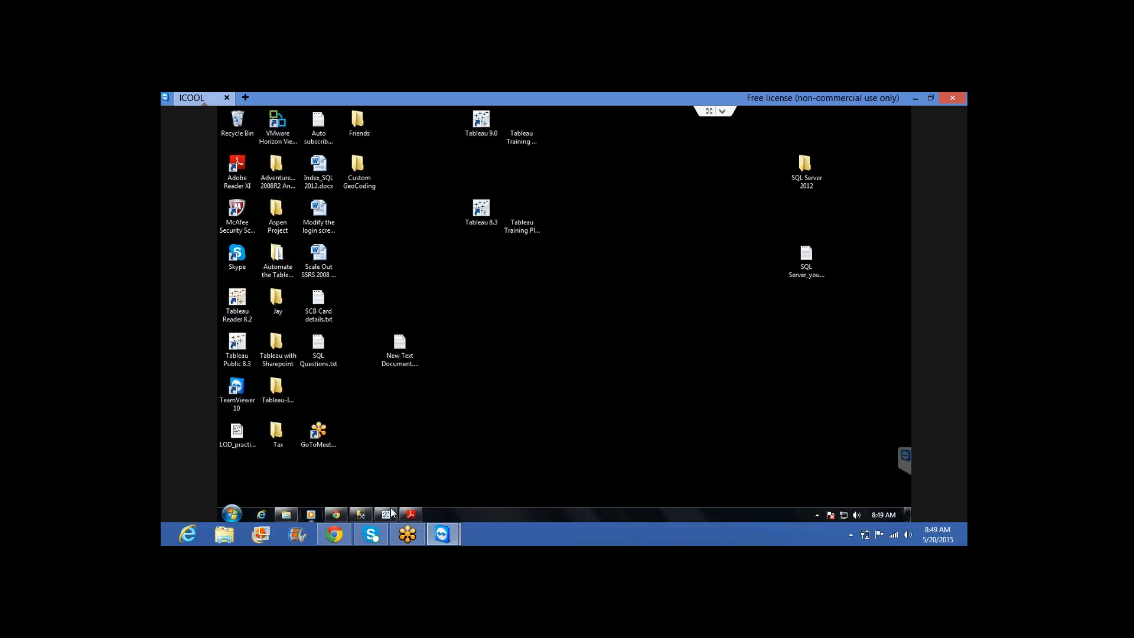
left_click(384, 515)
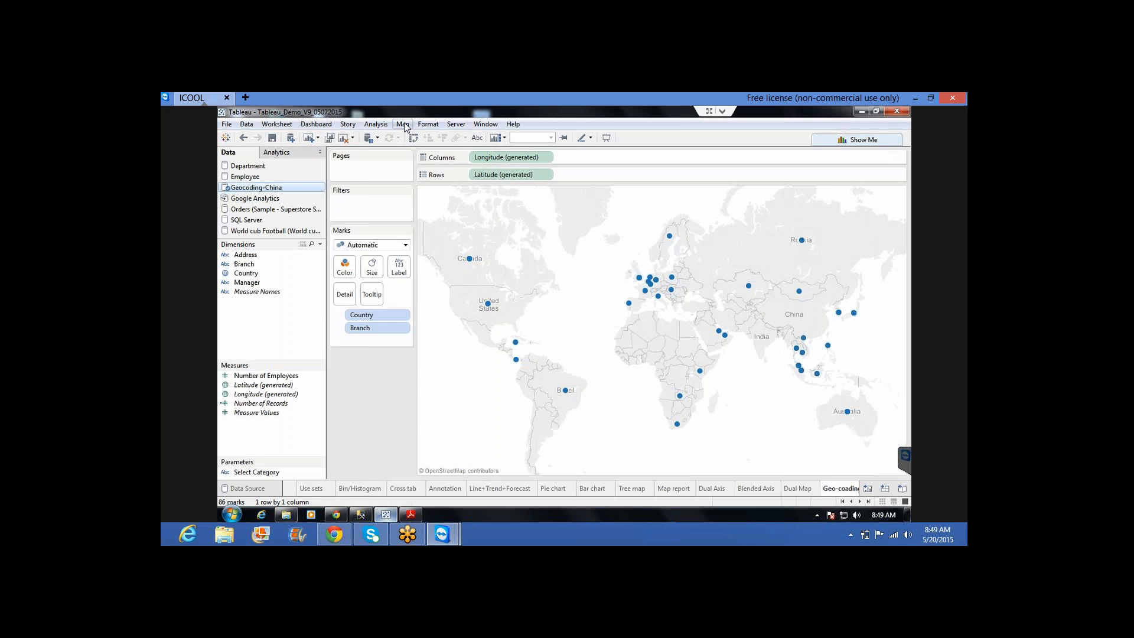
Import custom geocoding from all CSV files in the CSV subfolder of Custom GeoCoding
left_click(404, 125)
mouse_move(432, 165)
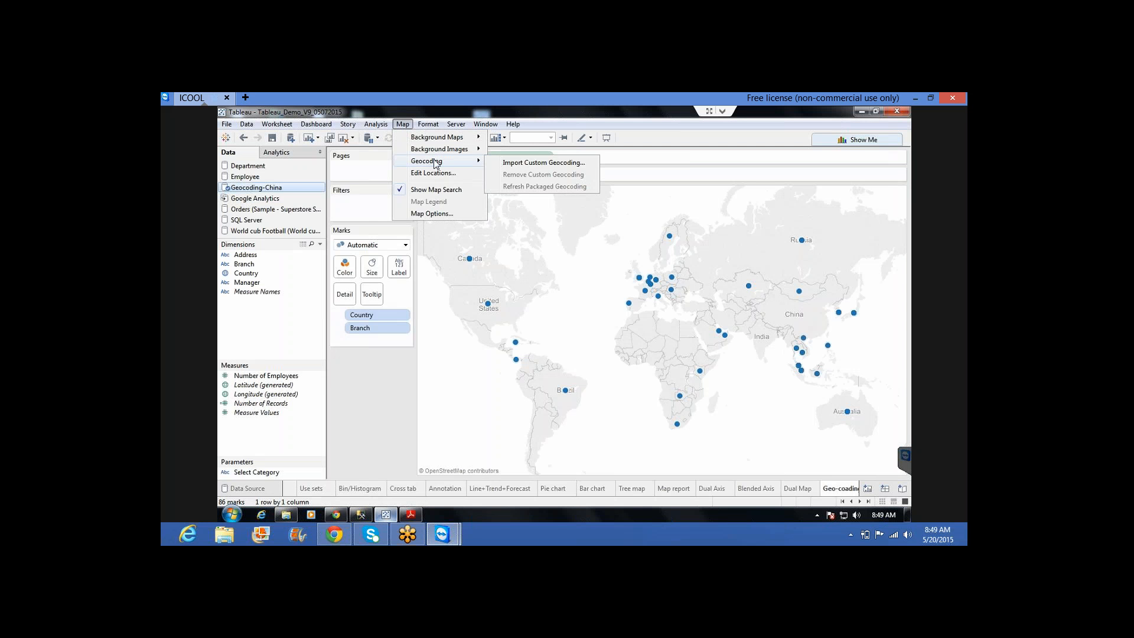
left_click(518, 166)
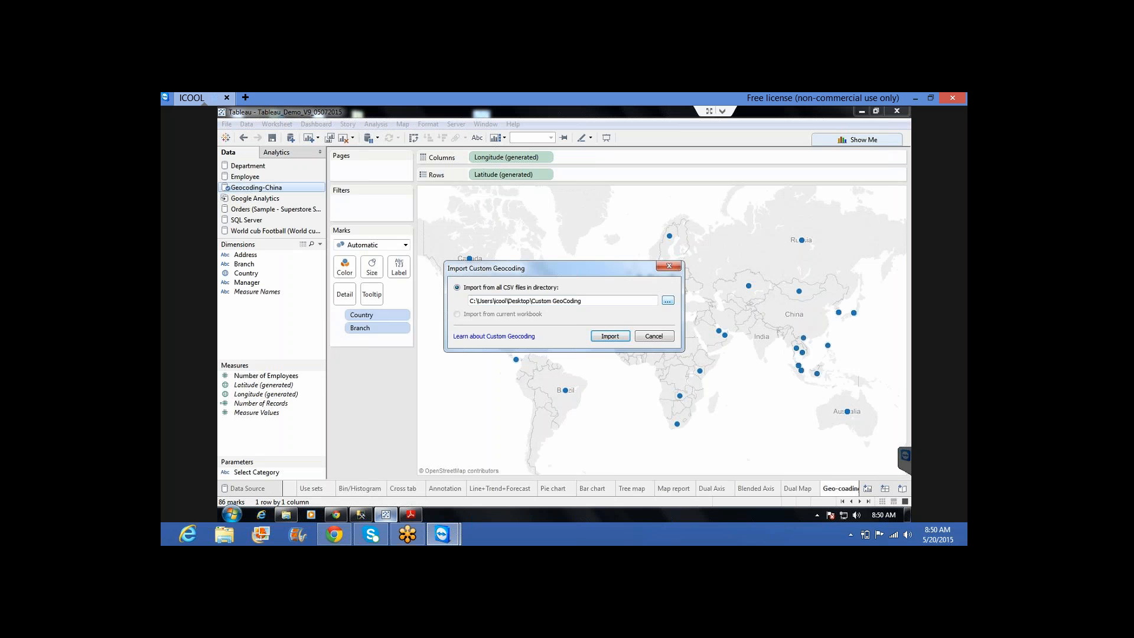
left_click(667, 301)
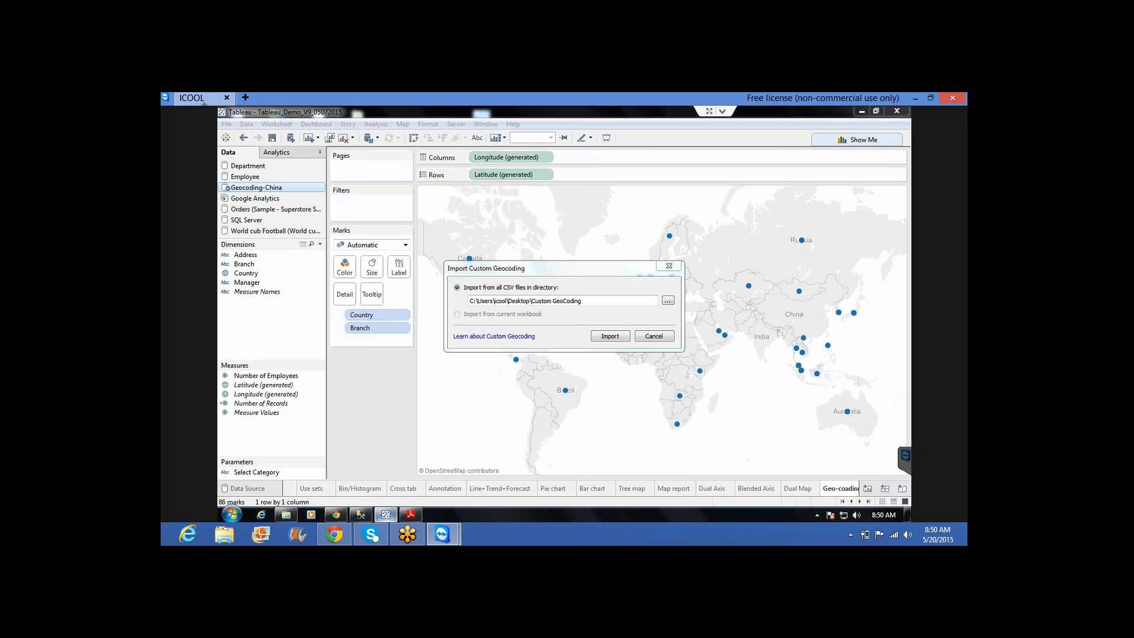
left_click(336, 303)
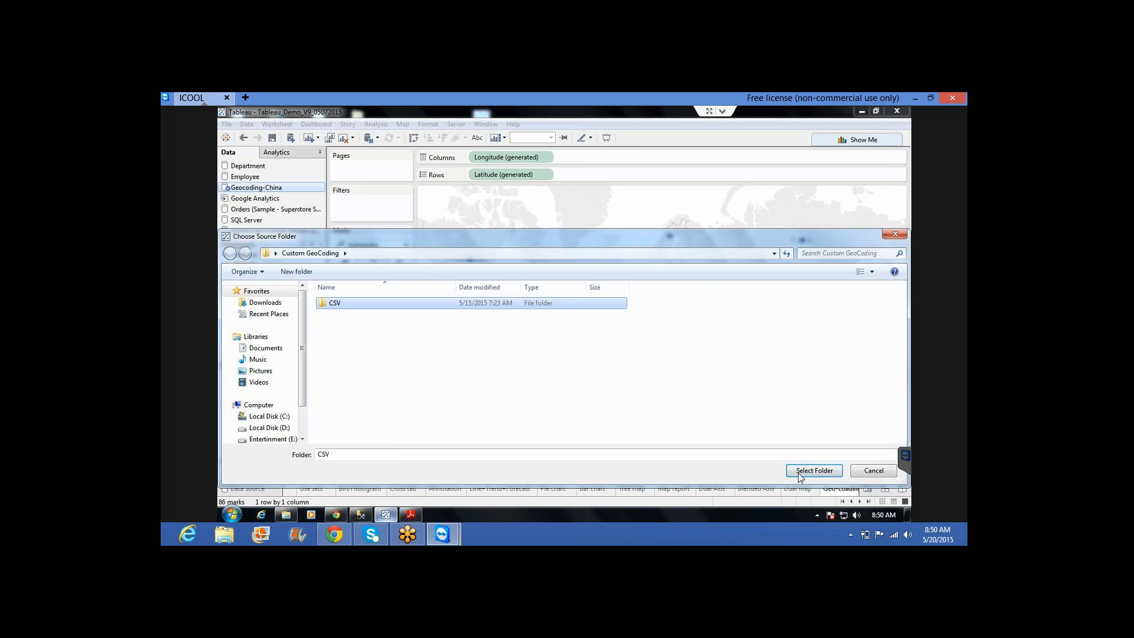
left_click(802, 475)
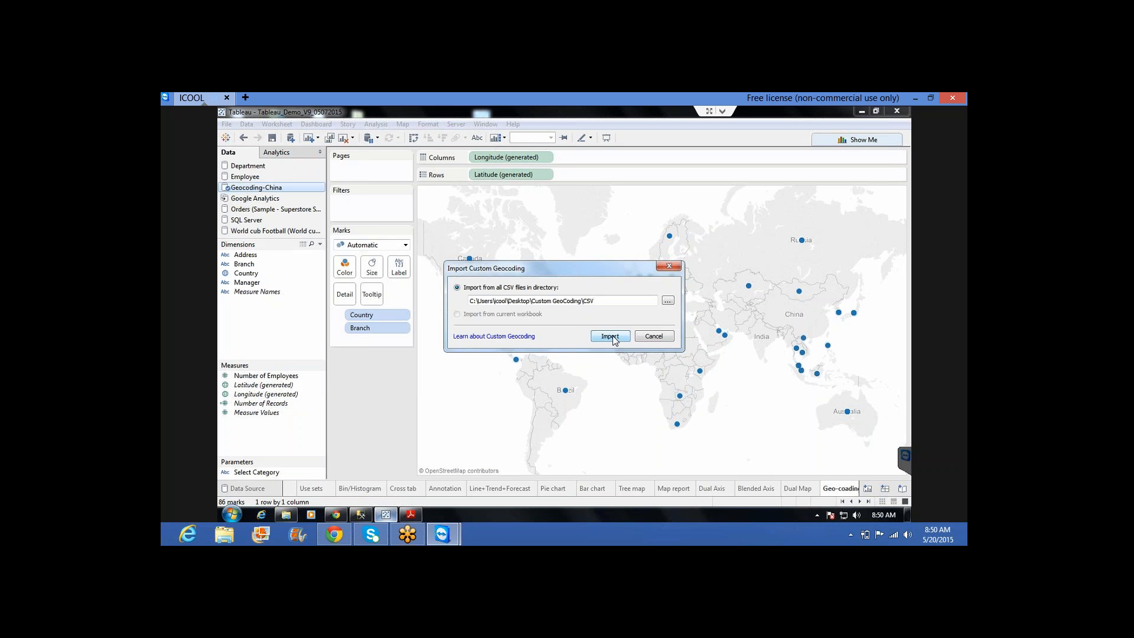
left_click(610, 336)
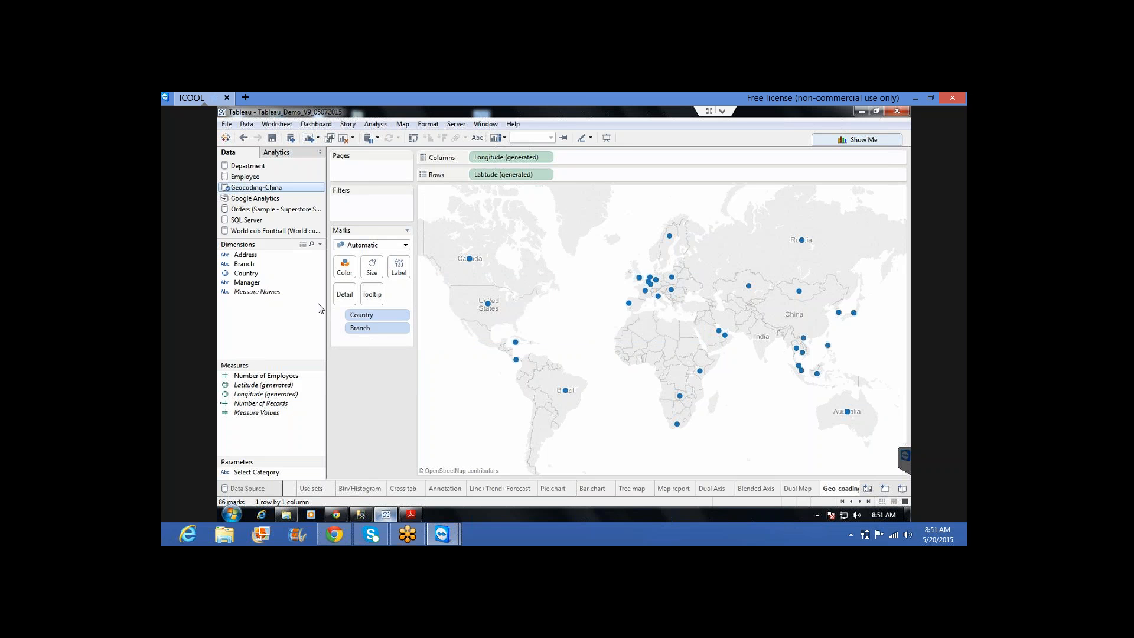
right_click(255, 189)
key("Escape")
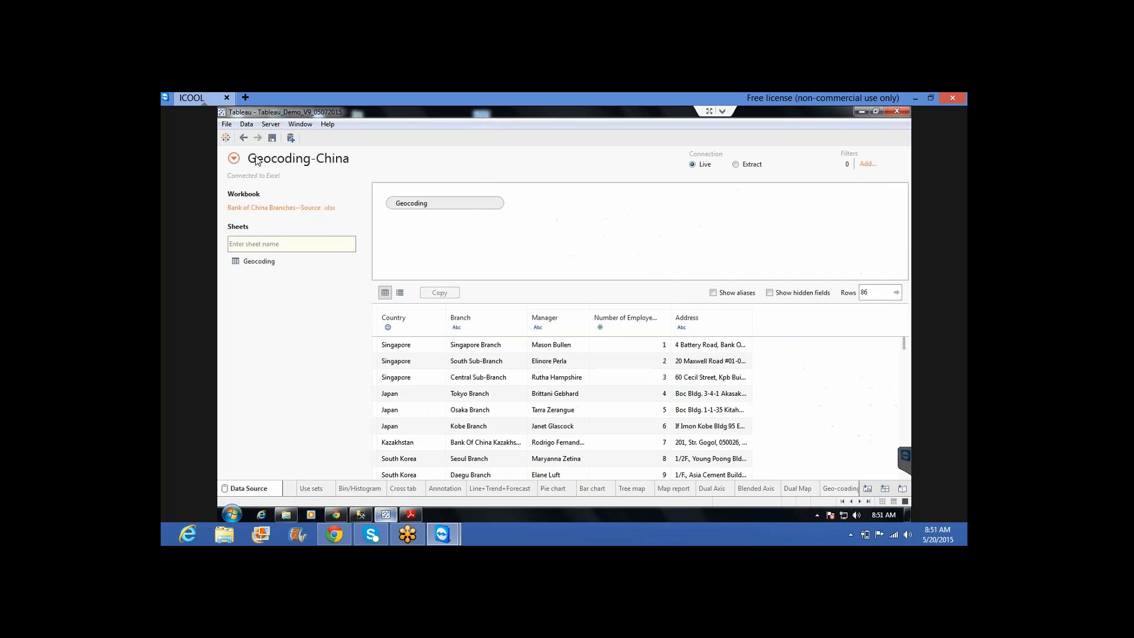
left_click(244, 141)
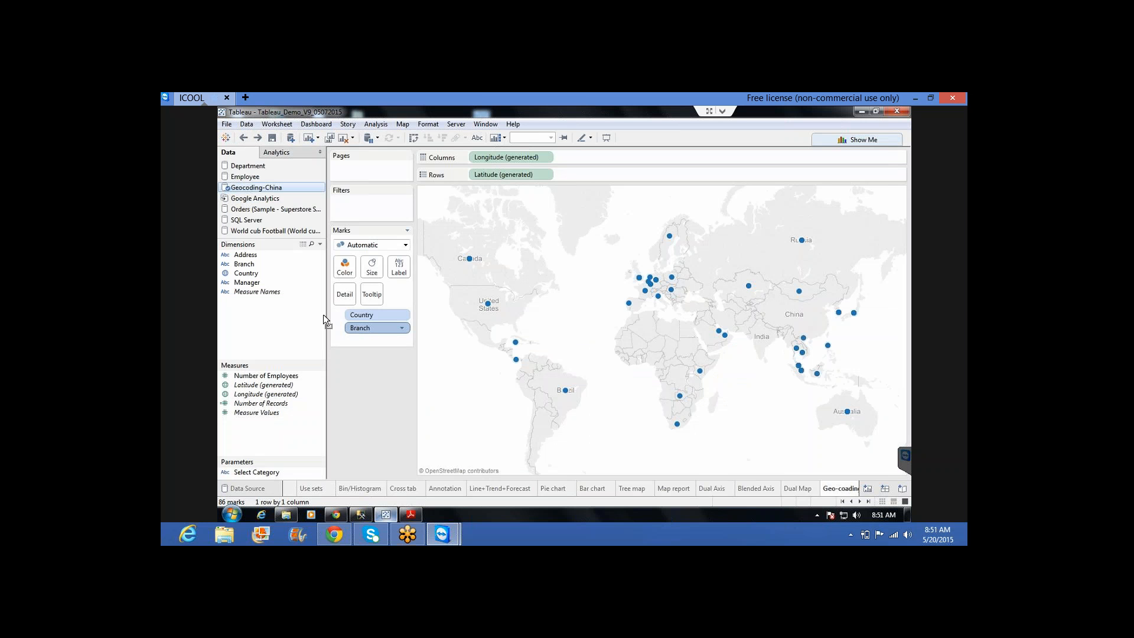
Remove Branch from the map's marks and assign the Branch column in Geocoding-China the geographic role China Bank Branch
left_click_drag(324, 314, 285, 318)
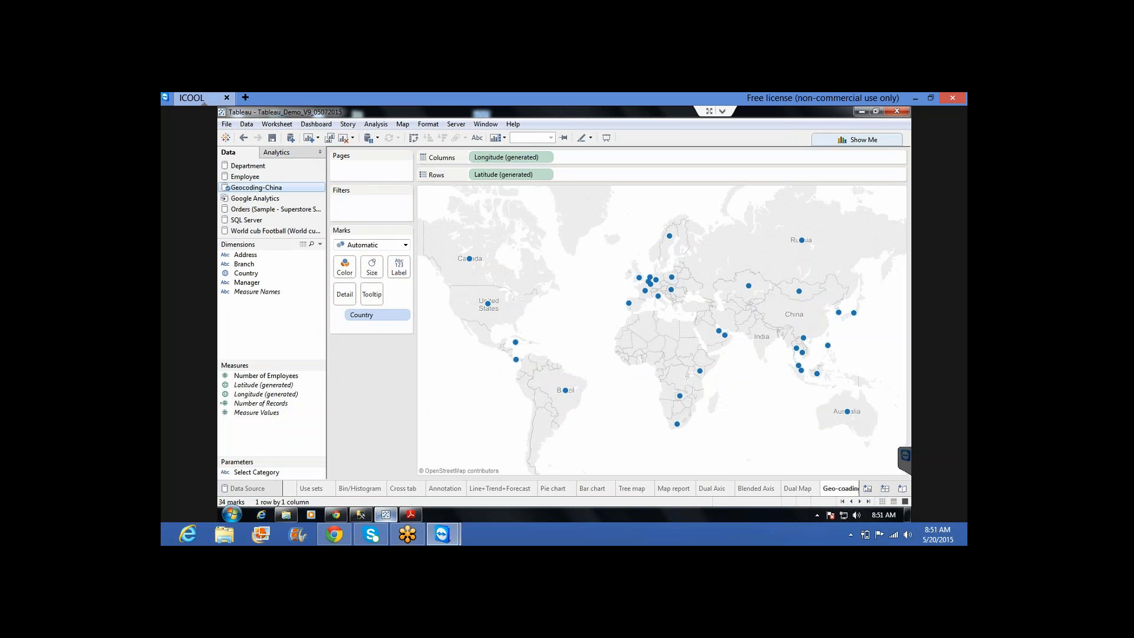
right_click(267, 191)
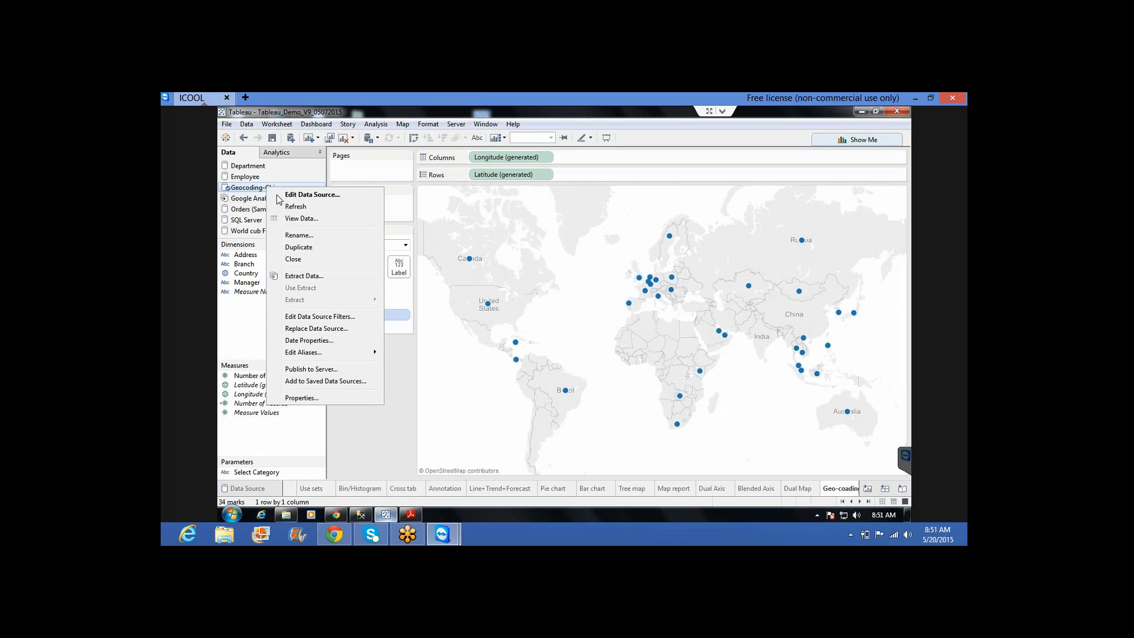
left_click(307, 195)
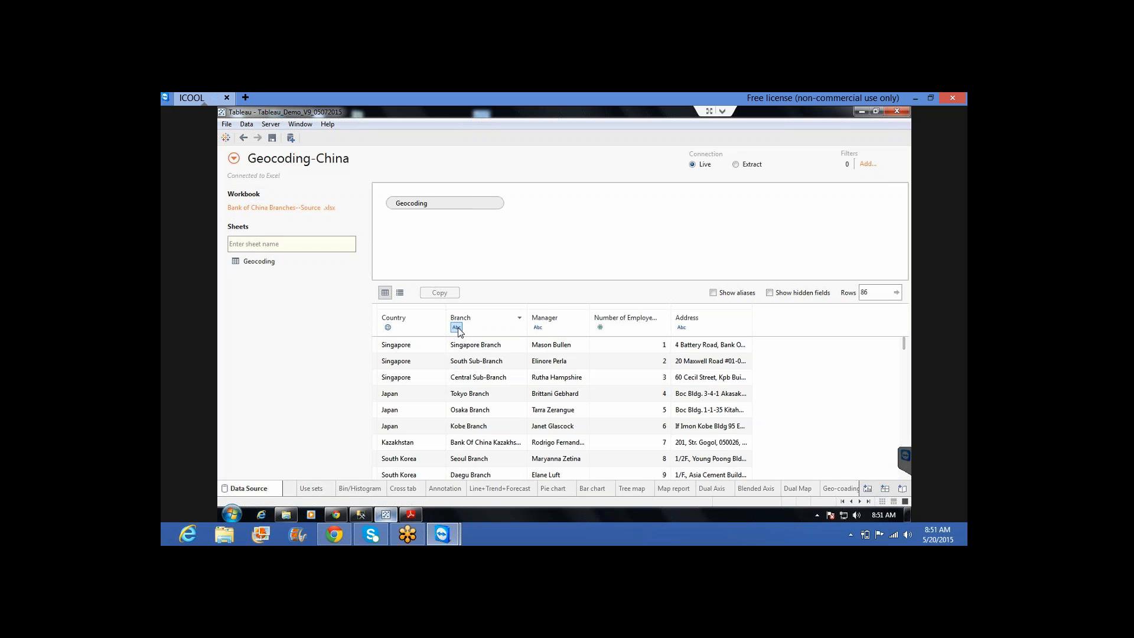
left_click(458, 329)
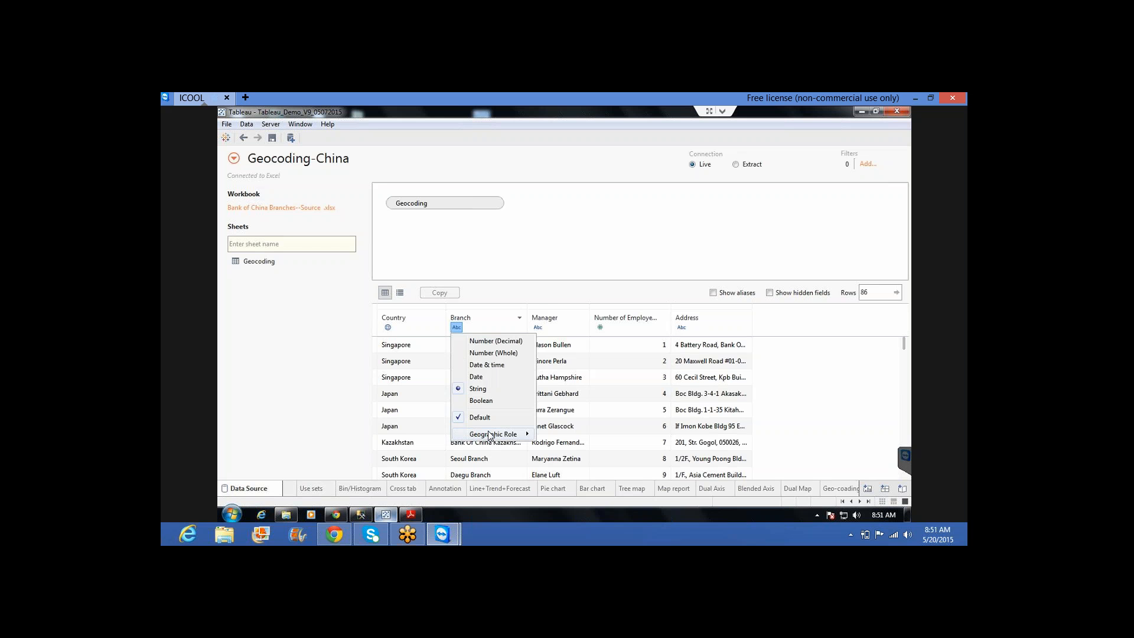
mouse_move(489, 435)
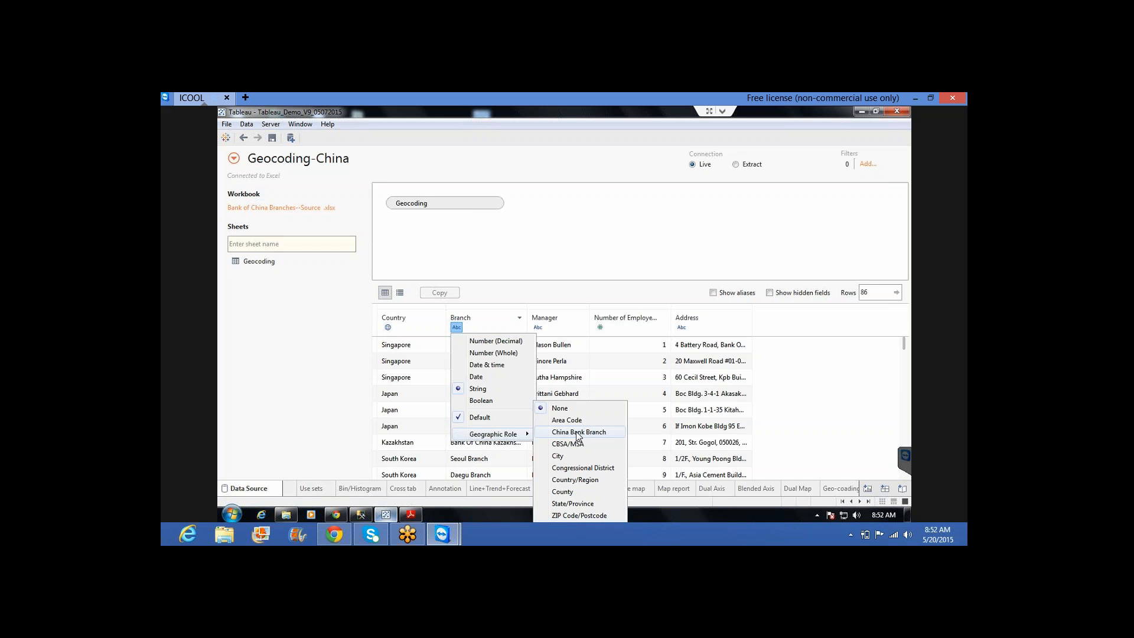
left_click(577, 435)
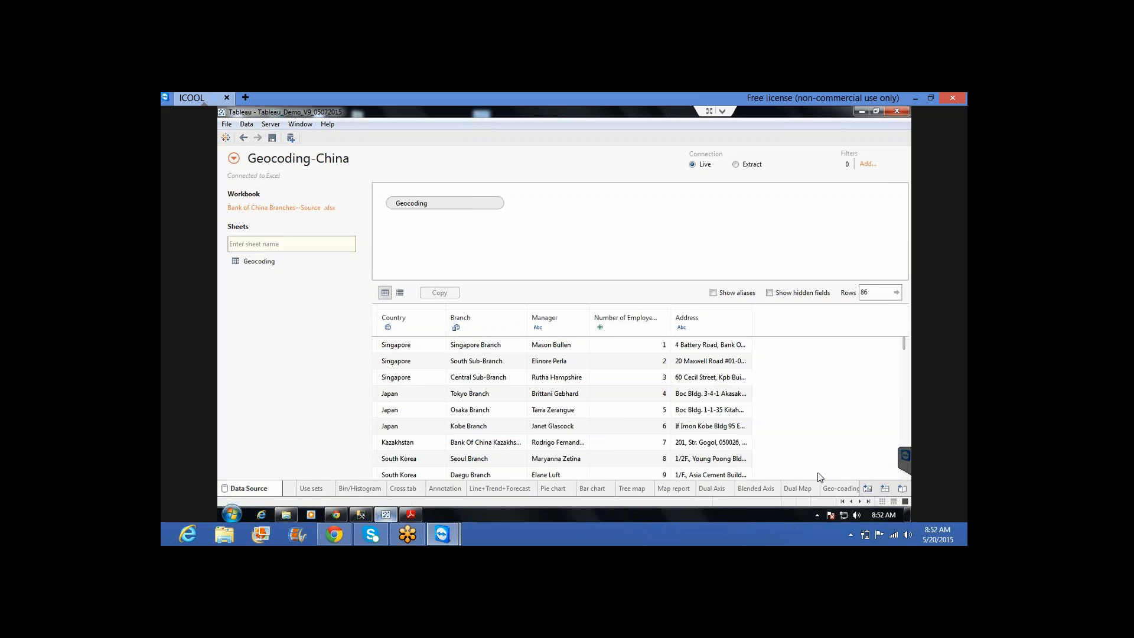
Return to the geocoding map sheet, add Branch to the marks as detail below Country, and inspect a Canadian branch mark
left_click(842, 491)
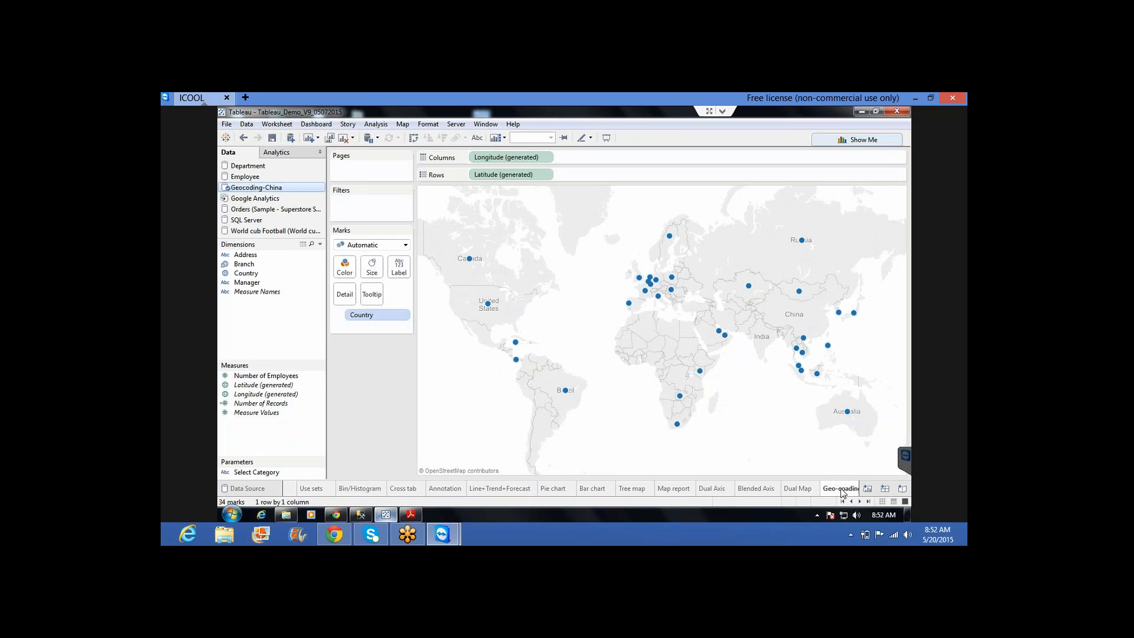
left_click(248, 265)
left_click_drag(284, 276, 362, 328)
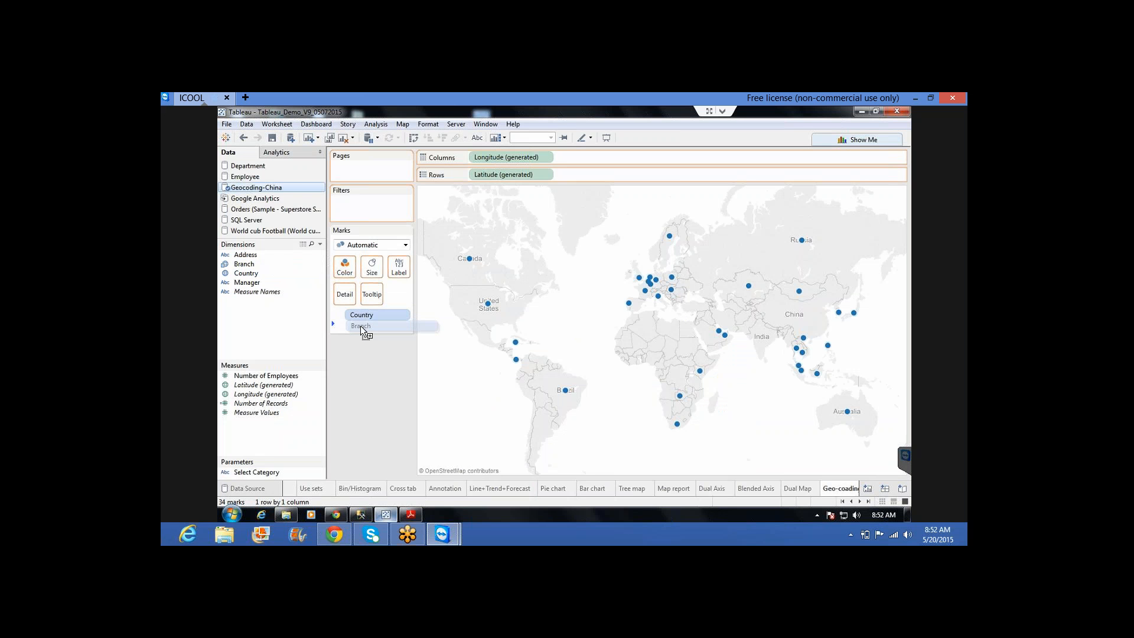
left_click_drag(360, 325, 360, 325)
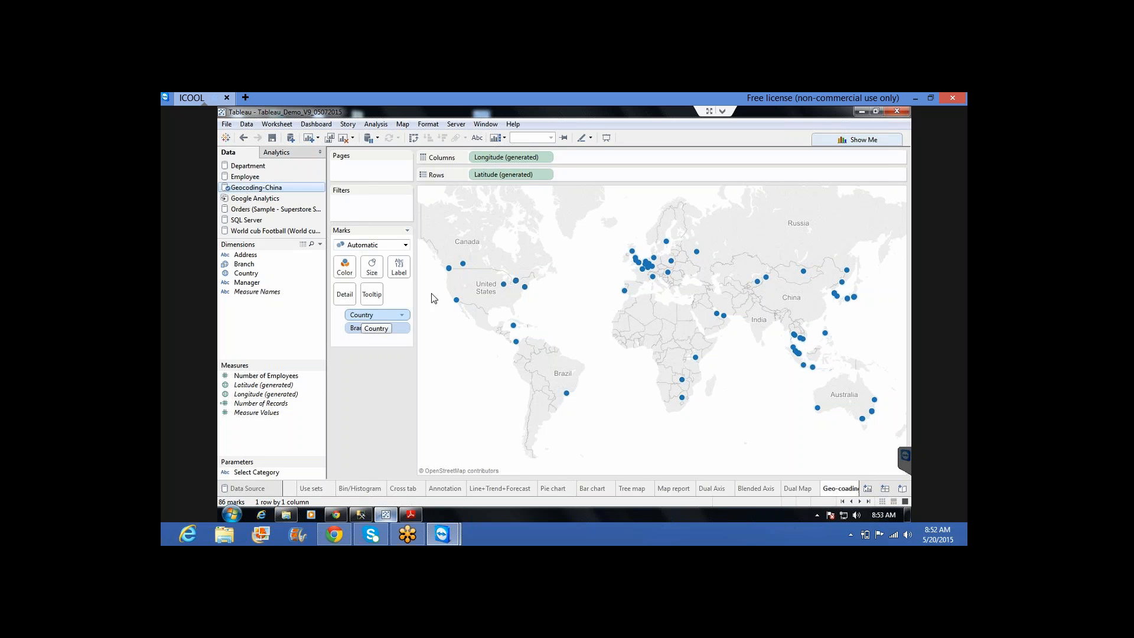
mouse_move(462, 264)
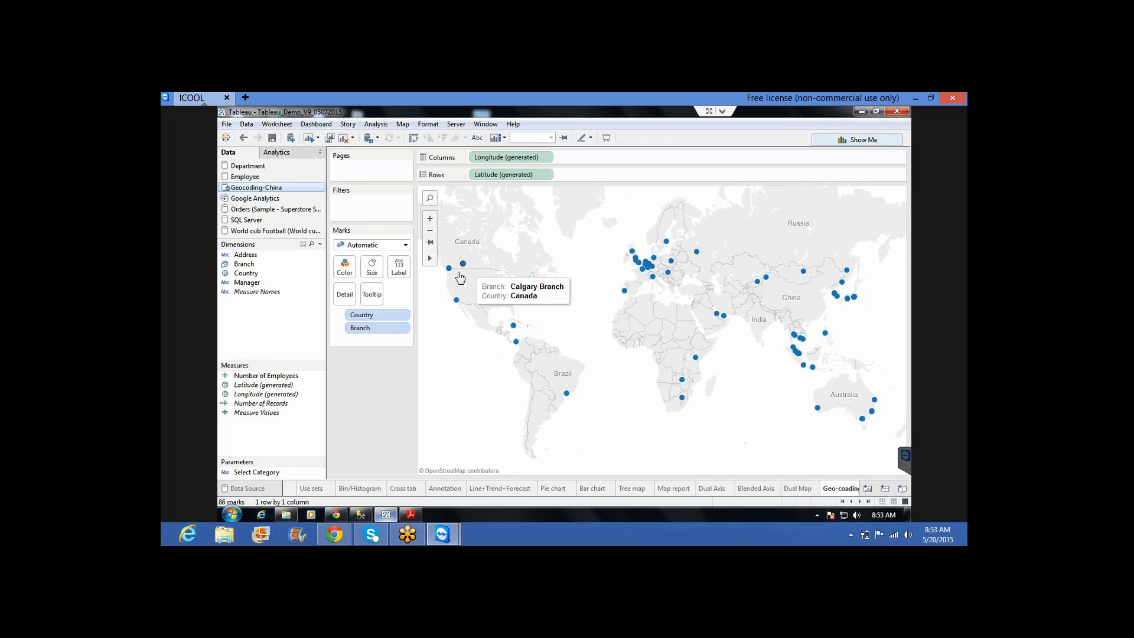
Take Branch off the marks again and color the map points by Country
left_click_drag(367, 332, 317, 322)
left_click_drag(282, 316, 282, 316)
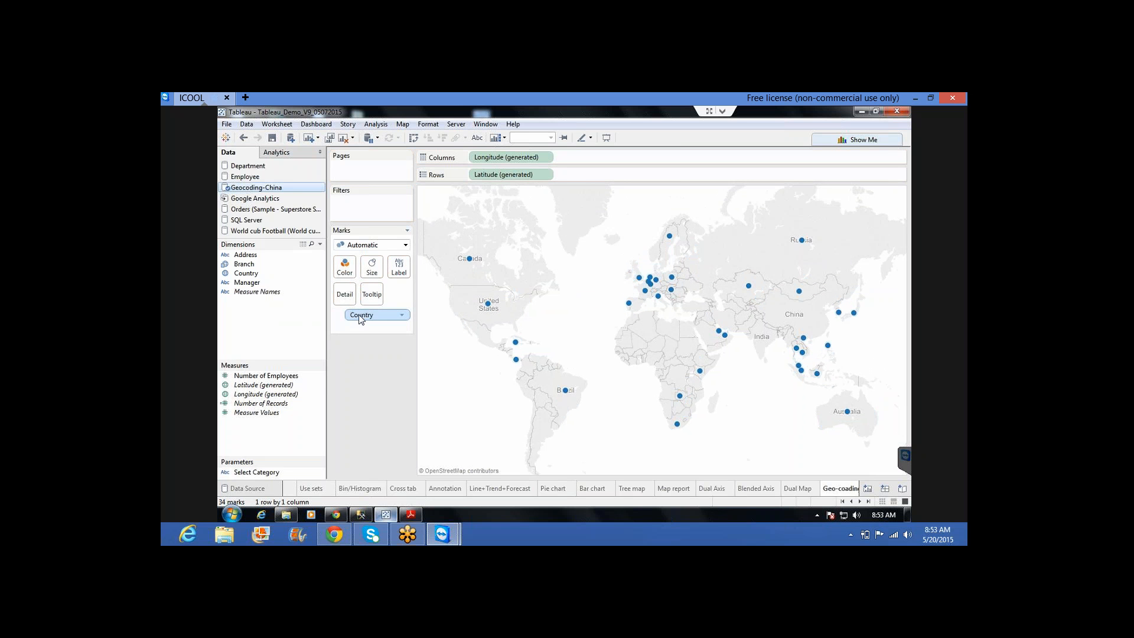
left_click_drag(354, 282, 345, 267)
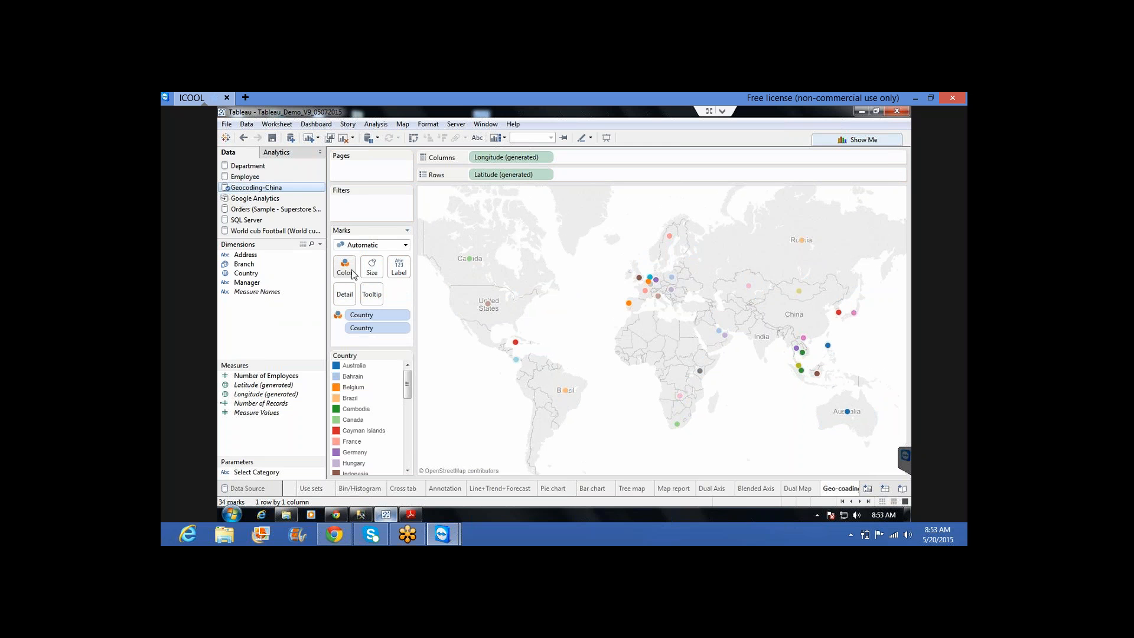
mouse_move(455, 258)
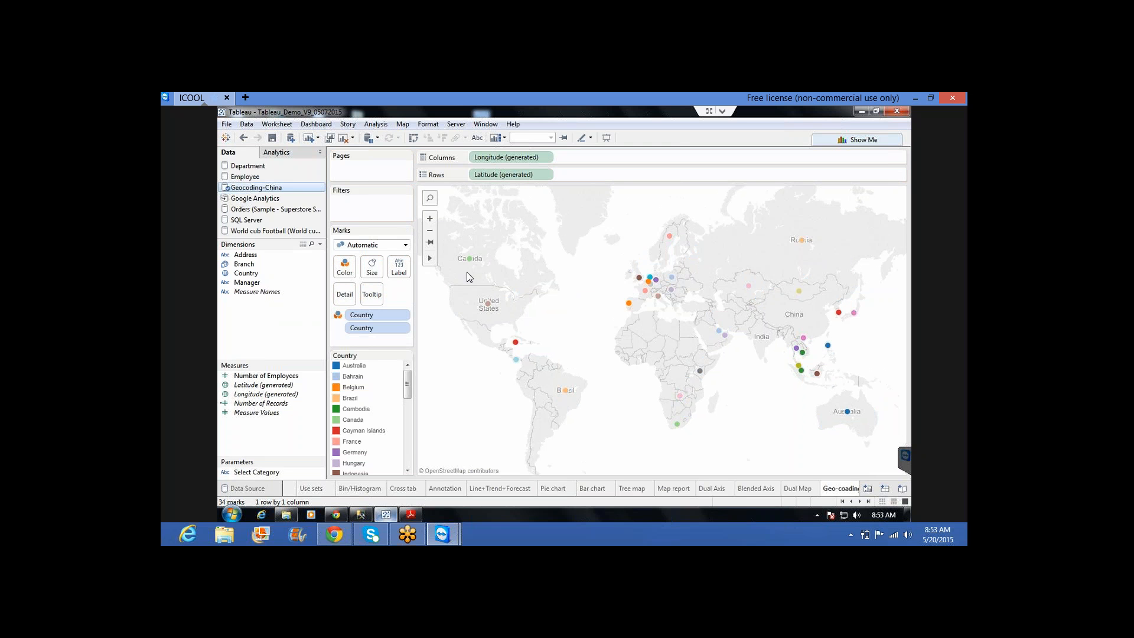
Add Branch back to the marks as detail below both Country fields and inspect the North American branch points
left_click(247, 264)
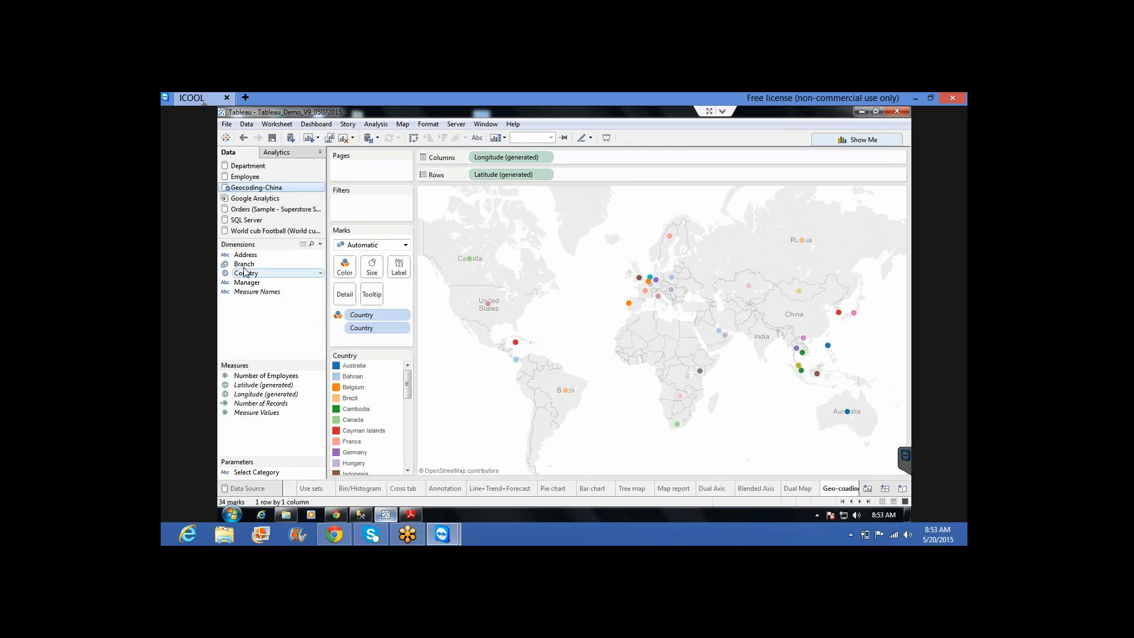
left_click_drag(244, 264, 360, 341)
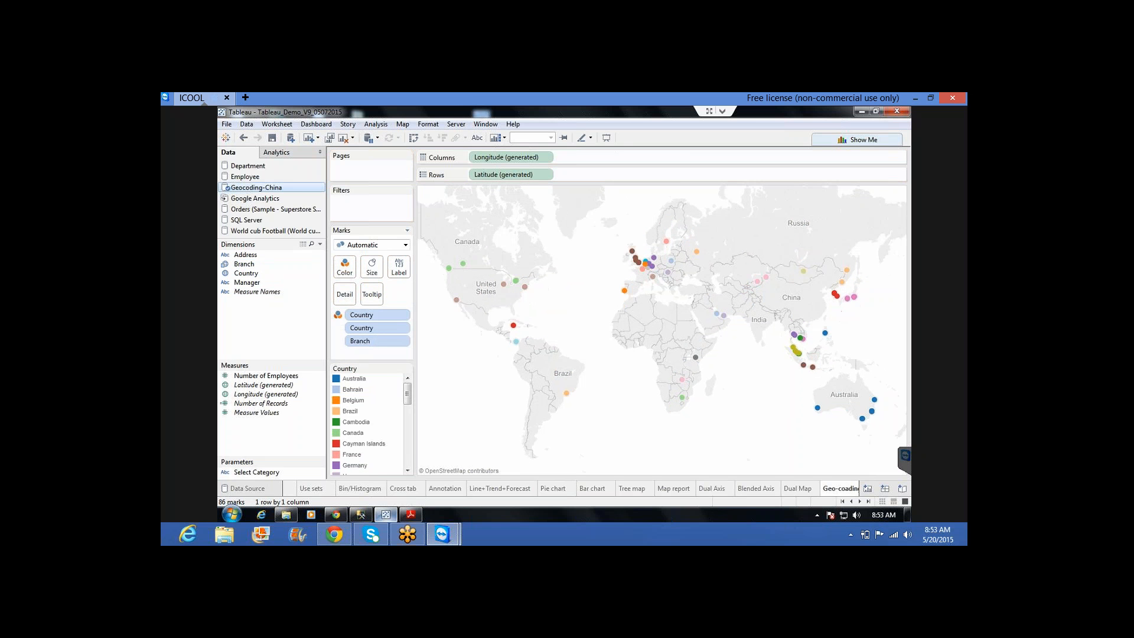
mouse_move(449, 268)
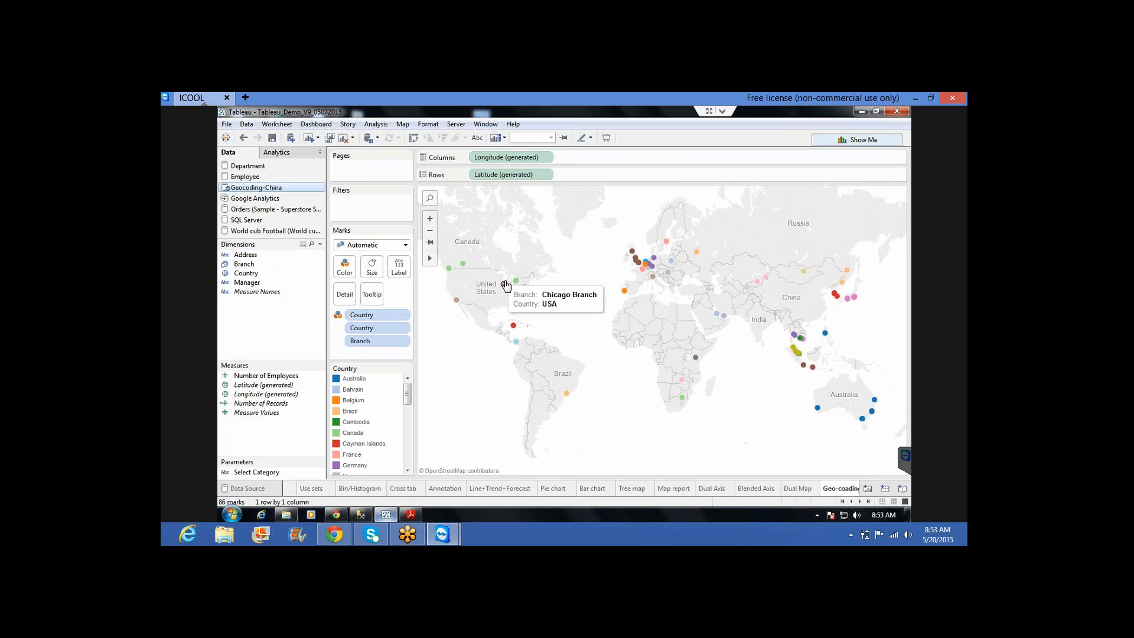
mouse_move(517, 283)
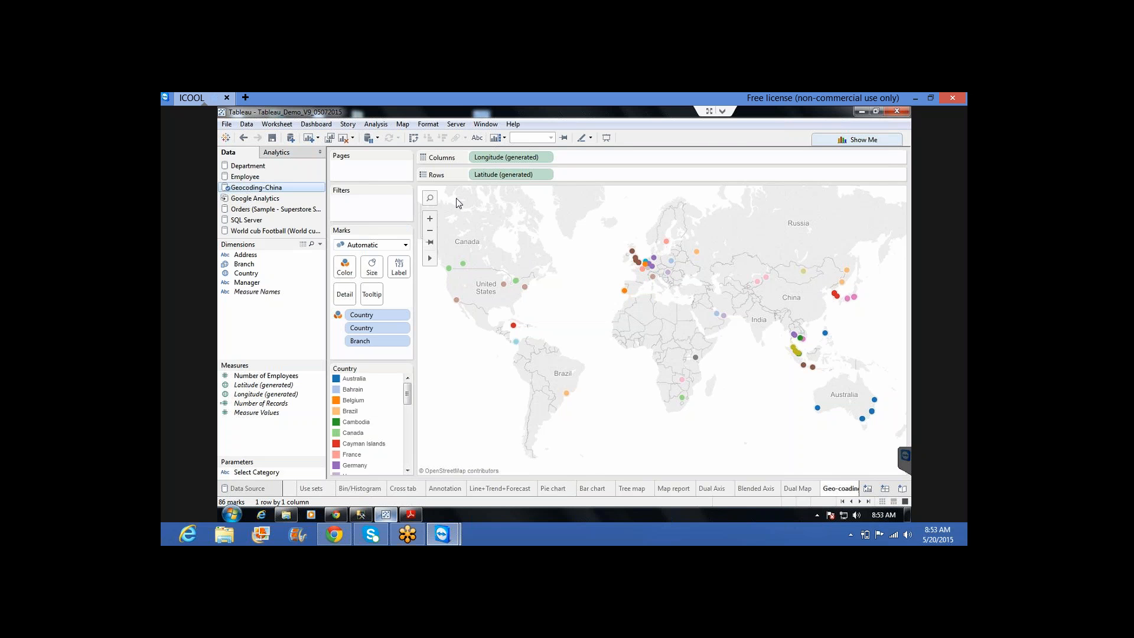
Search the map for Canada and examine the branch names of the marks around Vancouver and Toronto
left_click(431, 198)
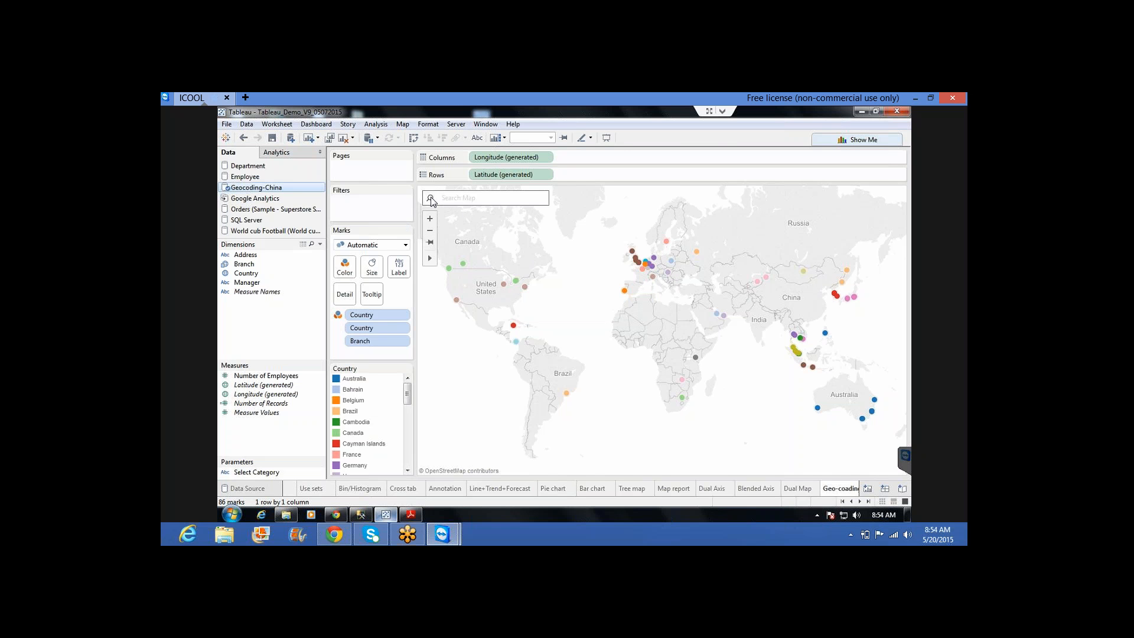
type("can")
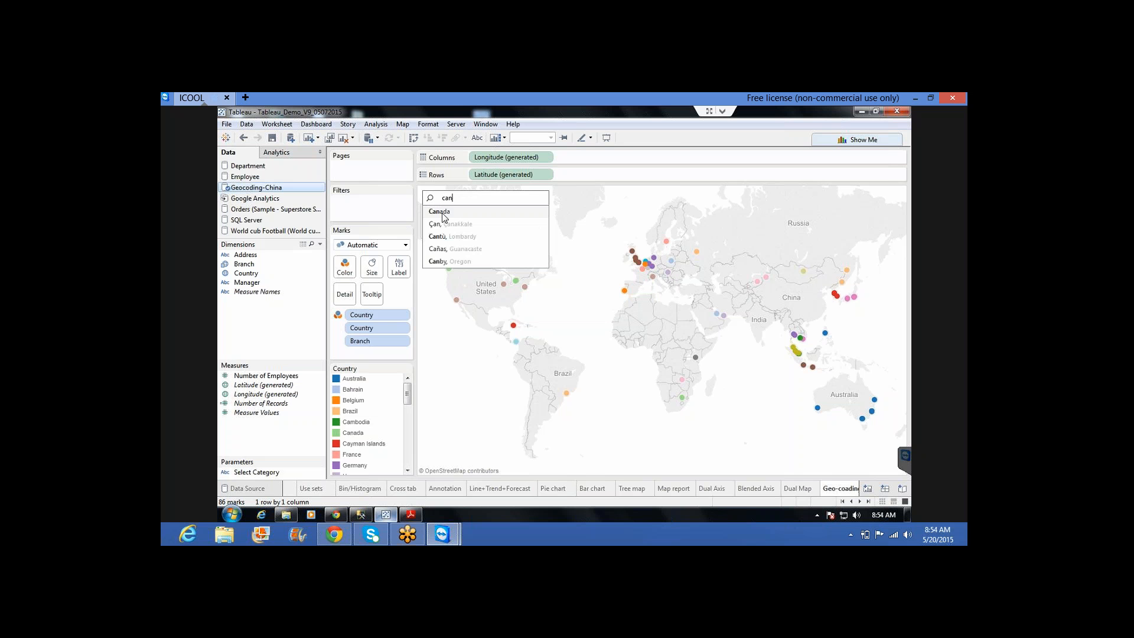
left_click(444, 218)
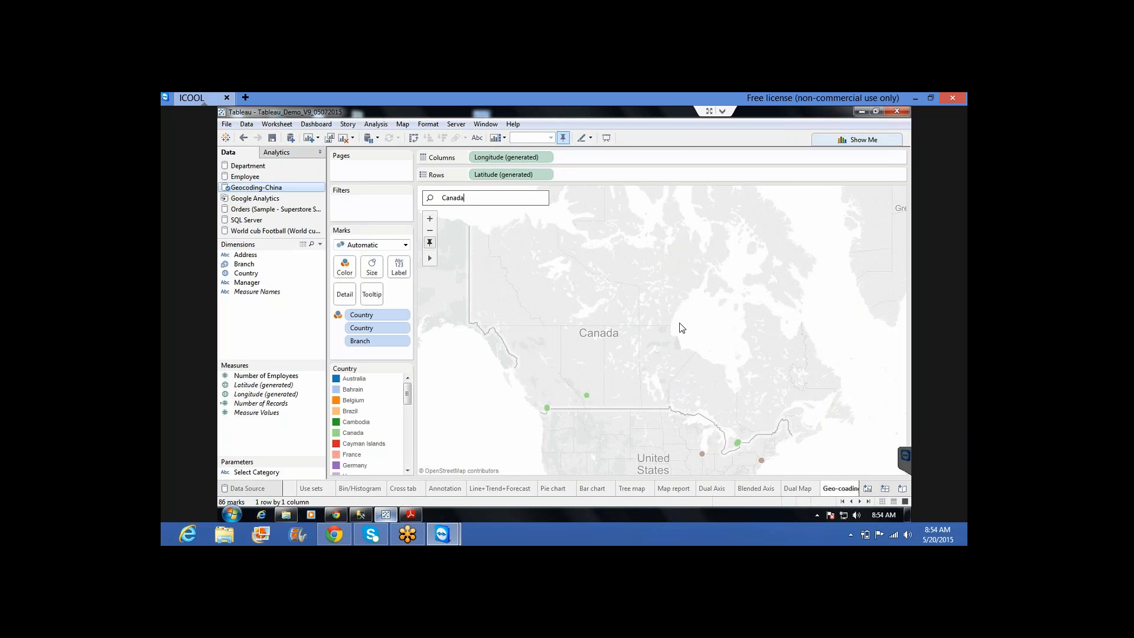
left_click_drag(679, 323, 669, 277)
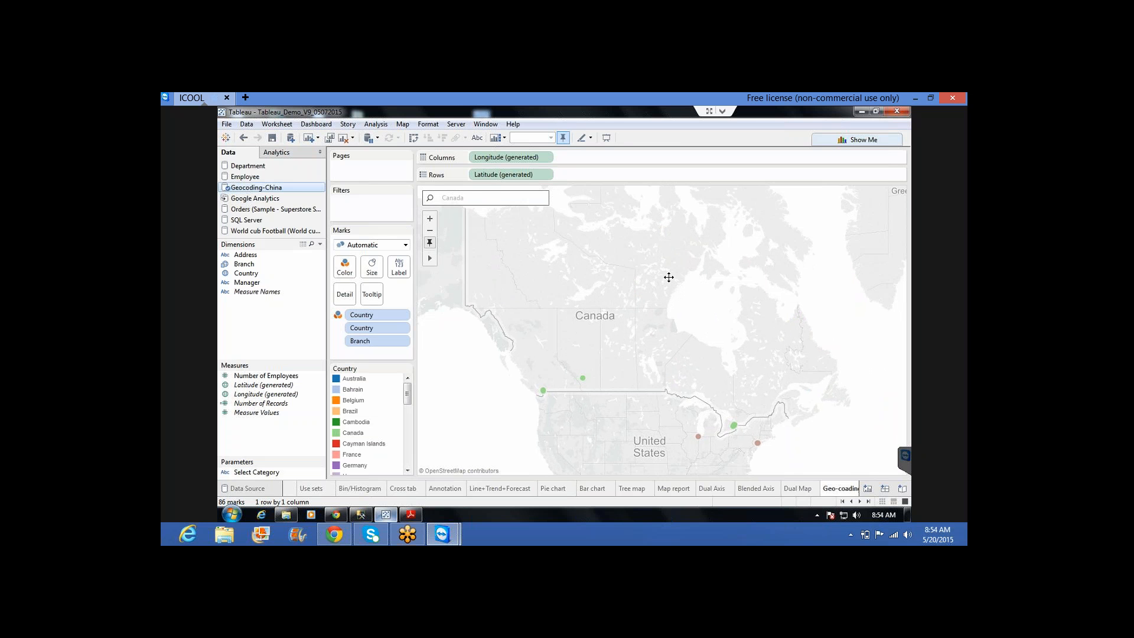
mouse_move(577, 355)
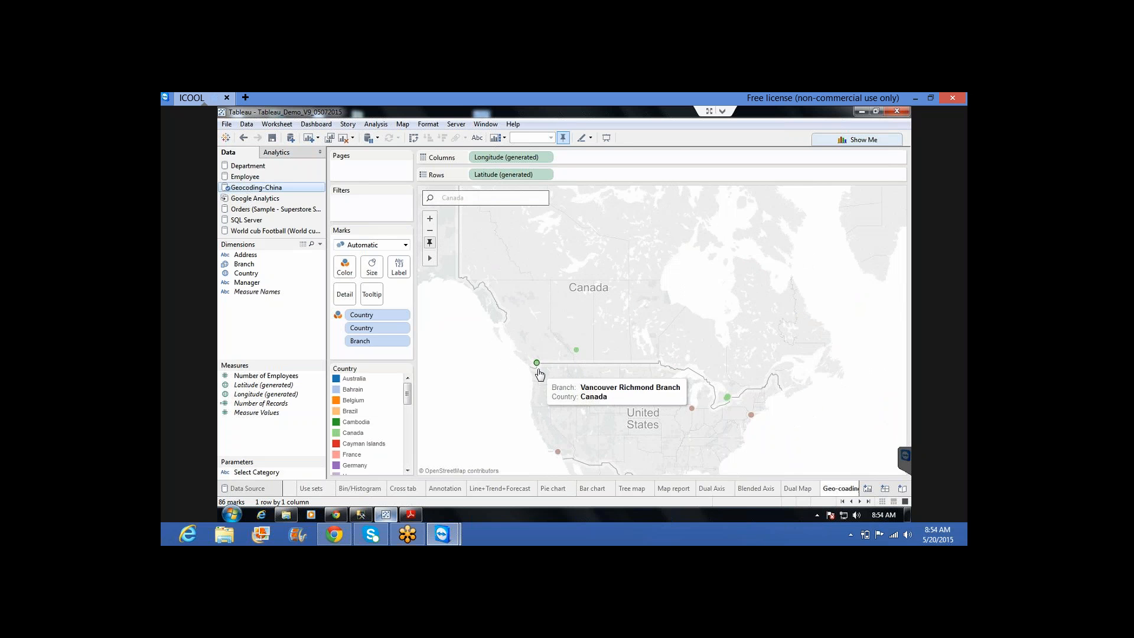
mouse_move(542, 369)
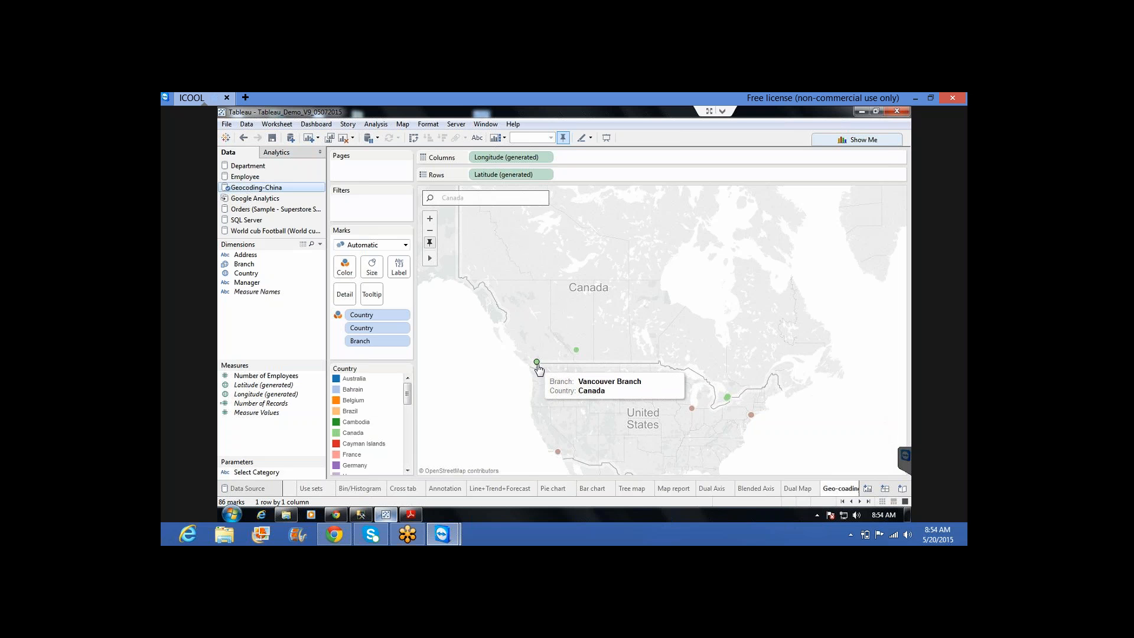
mouse_move(726, 398)
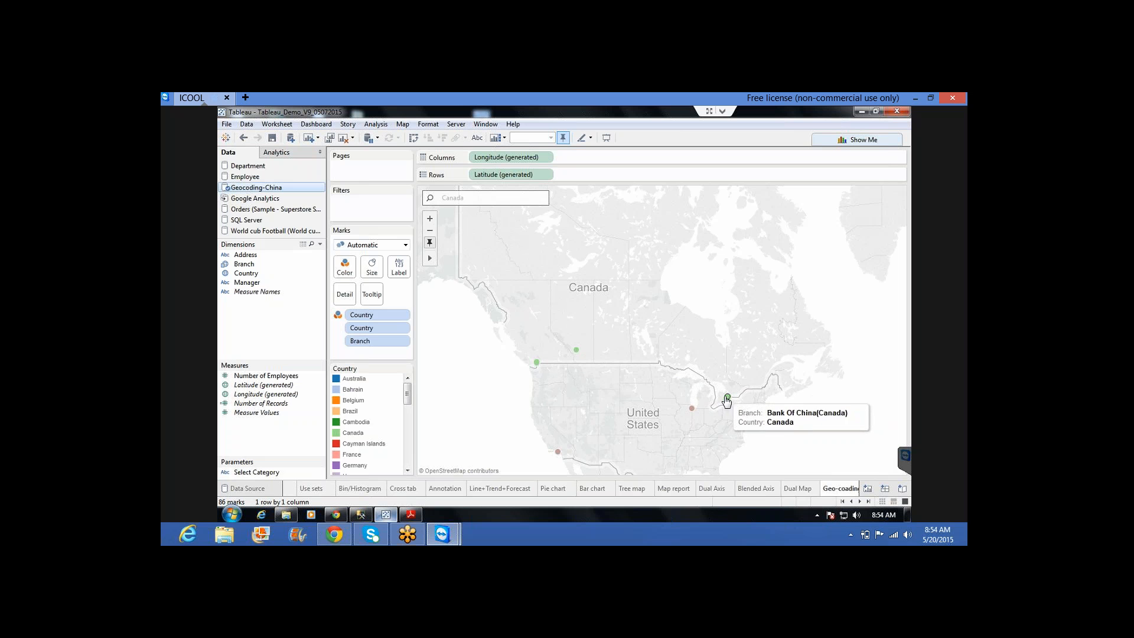
Show quick filters for Country and Branch, and limit the Branch filter's list to only relevant values
left_click(404, 315)
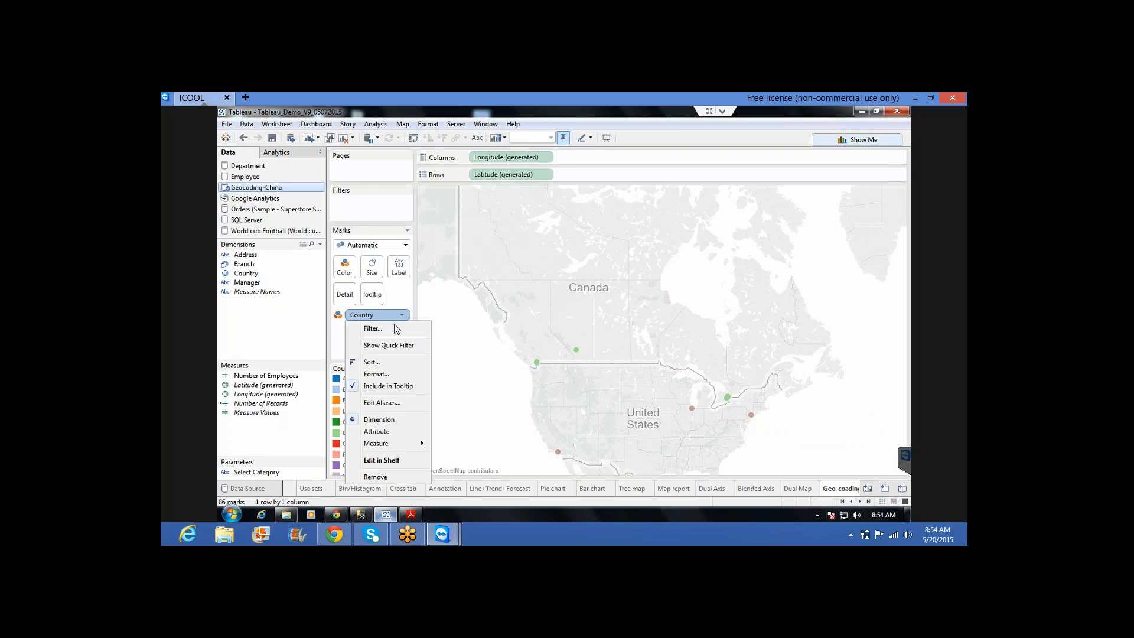
left_click(394, 347)
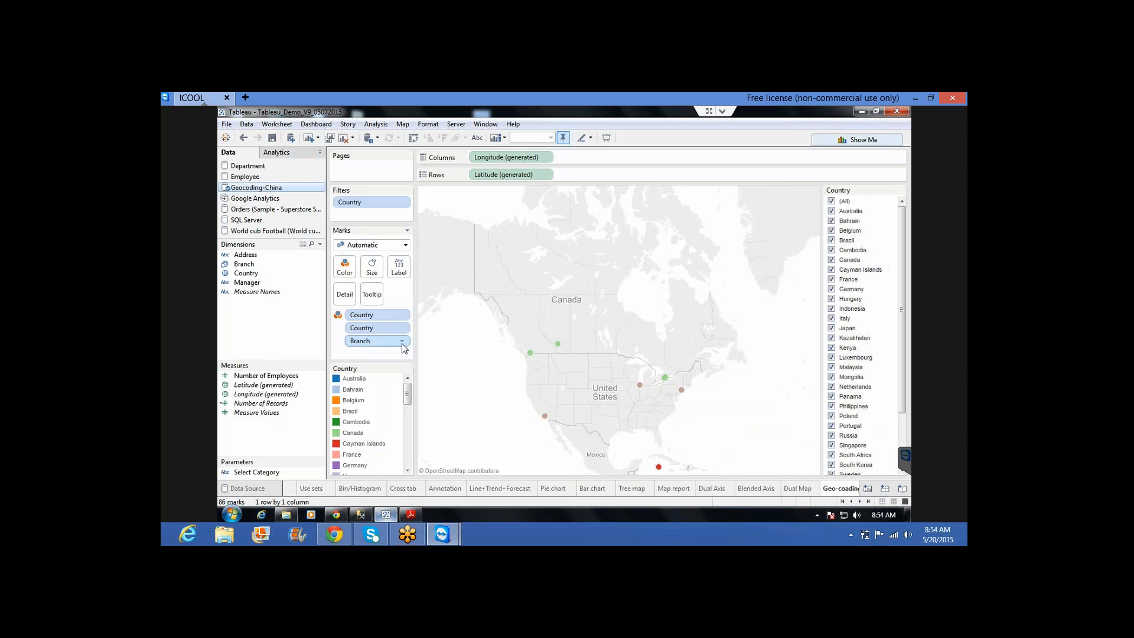
left_click(402, 341)
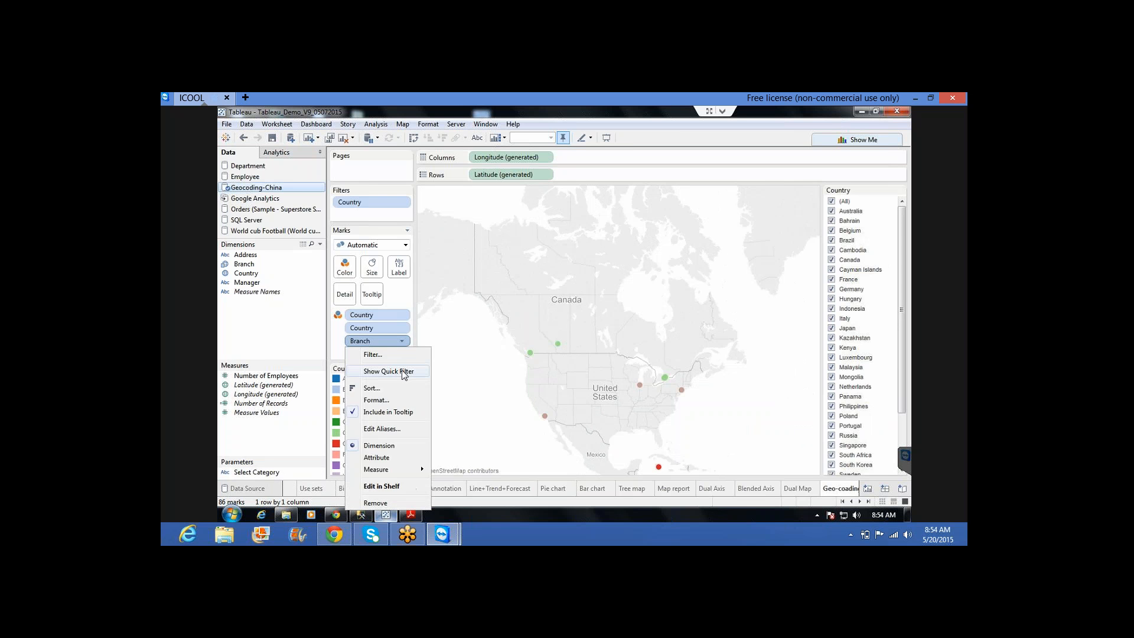
left_click(402, 372)
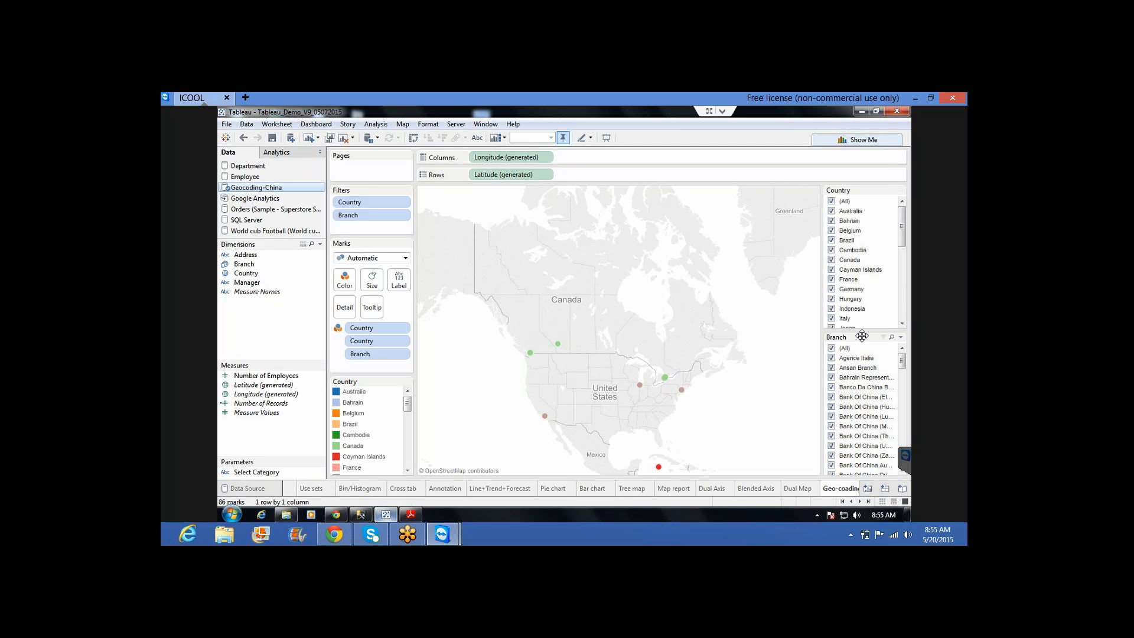
left_click(901, 337)
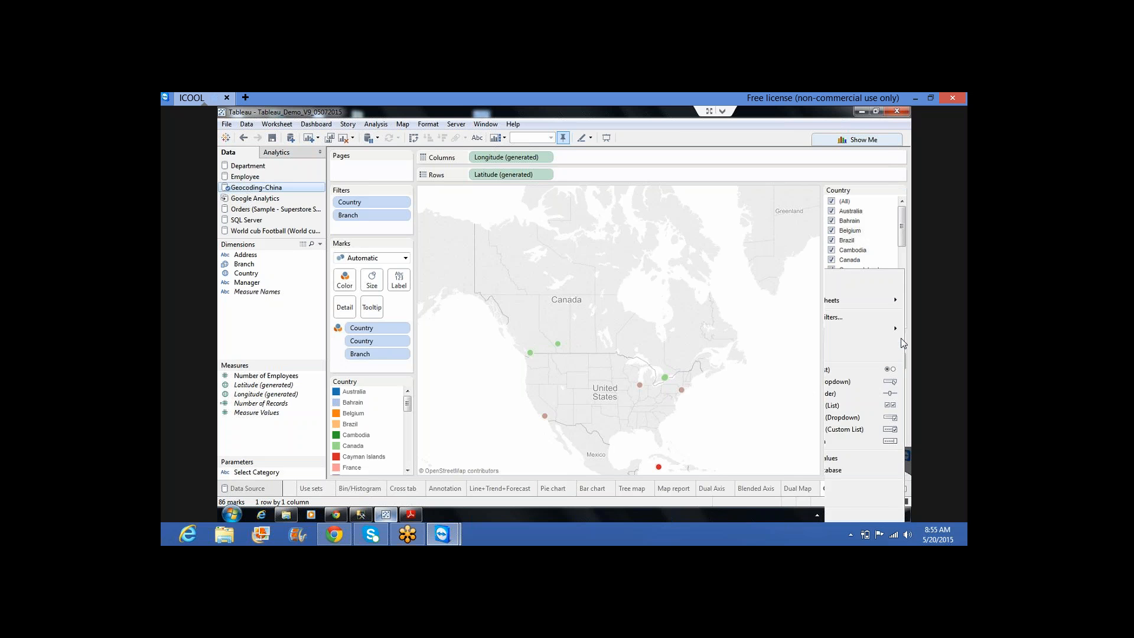
left_click(818, 465)
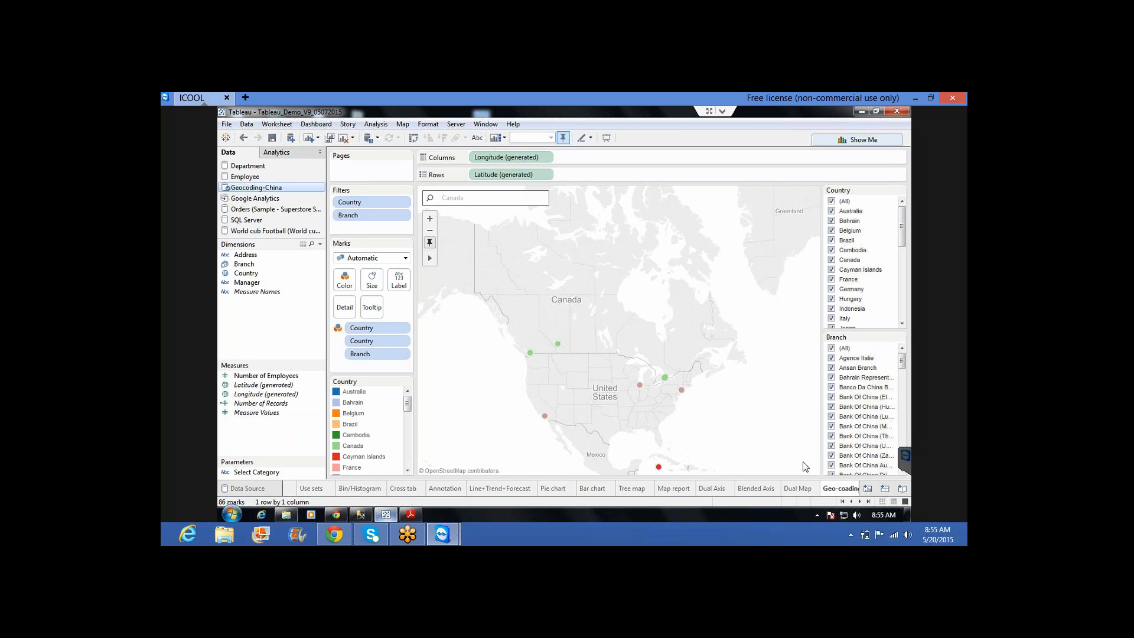
Filter Country to Canada only and widen the filter cards so the full branch names fit
left_click(831, 201)
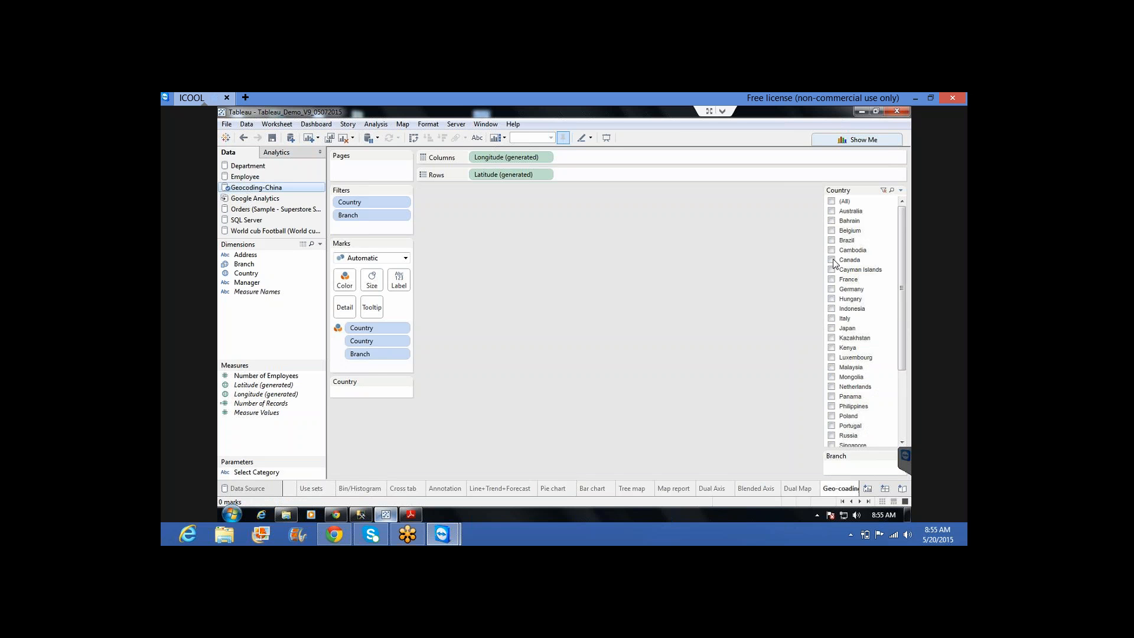
left_click(831, 260)
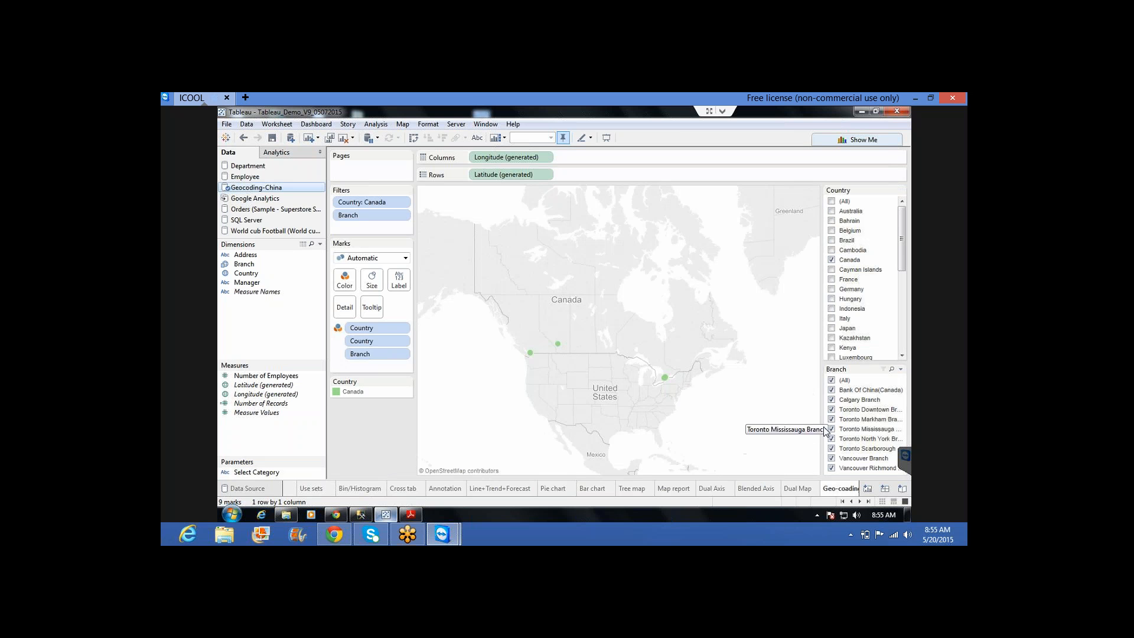
left_click_drag(806, 427, 777, 433)
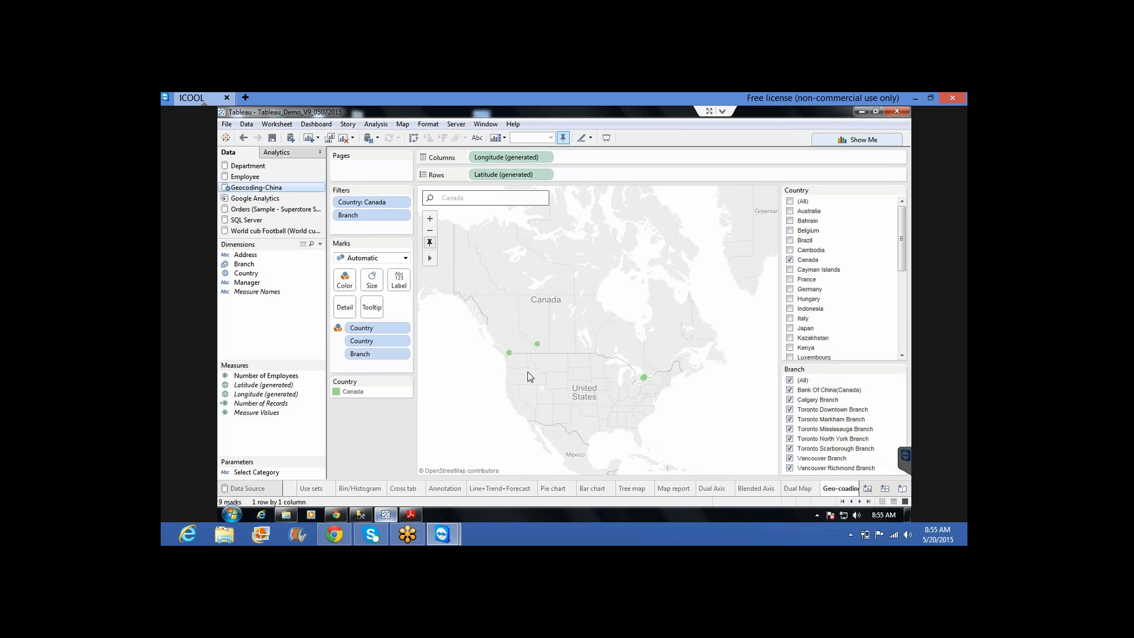
Try filtering the Canadian Branch list to Bank Of China(Canada), adding the Calgary, Toronto Mississauga and Vancouver branches one at a time
left_click(790, 381)
left_click(790, 390)
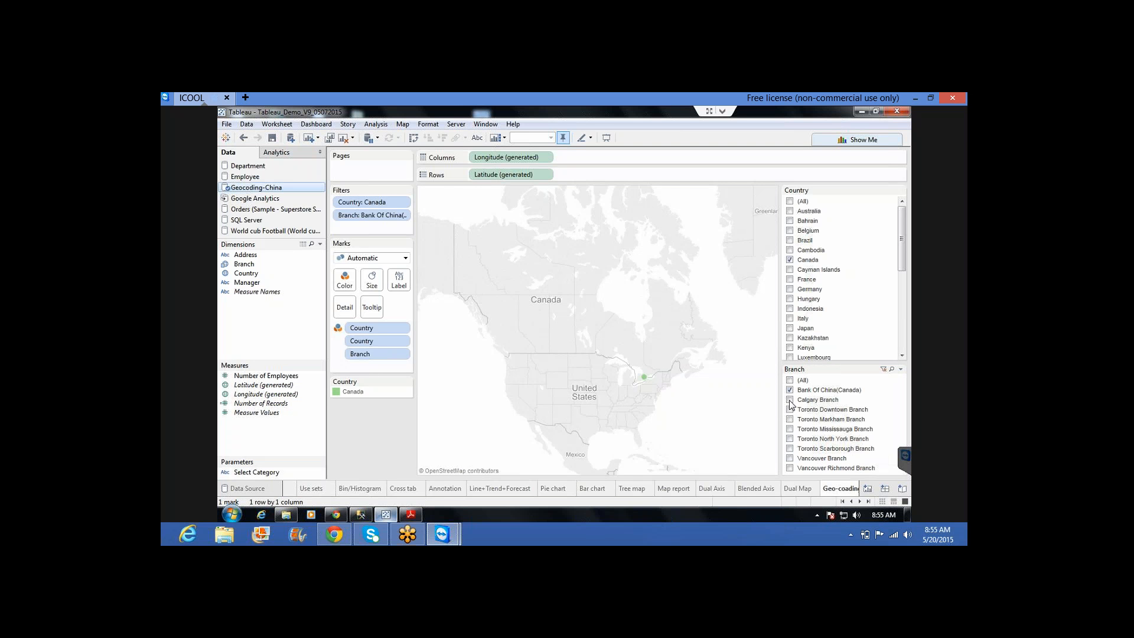
left_click(790, 400)
mouse_move(651, 385)
left_click(789, 430)
left_click(791, 459)
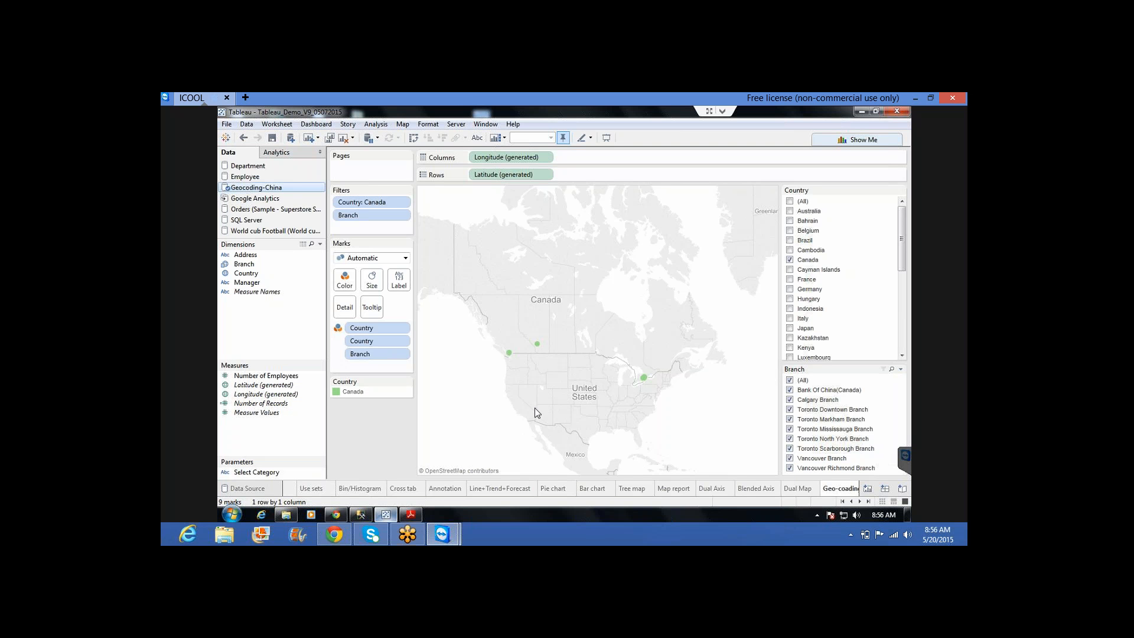
Label the map marks with Number of Employees and inspect the tooltips of the Calgary and Toronto branches
left_click(278, 377)
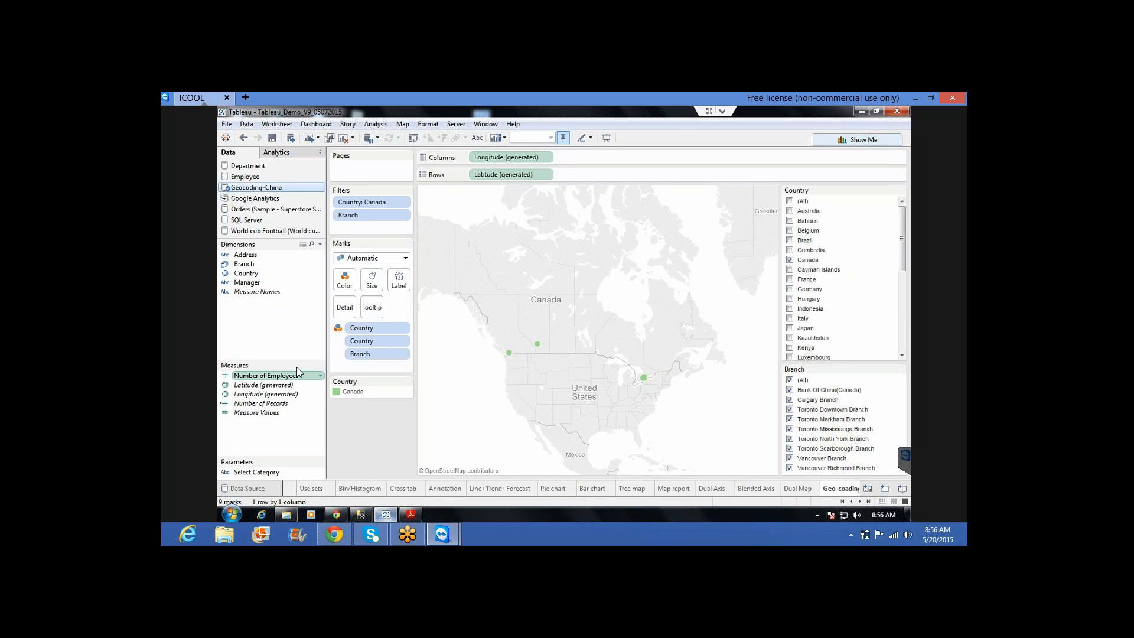
left_click_drag(375, 317, 398, 281)
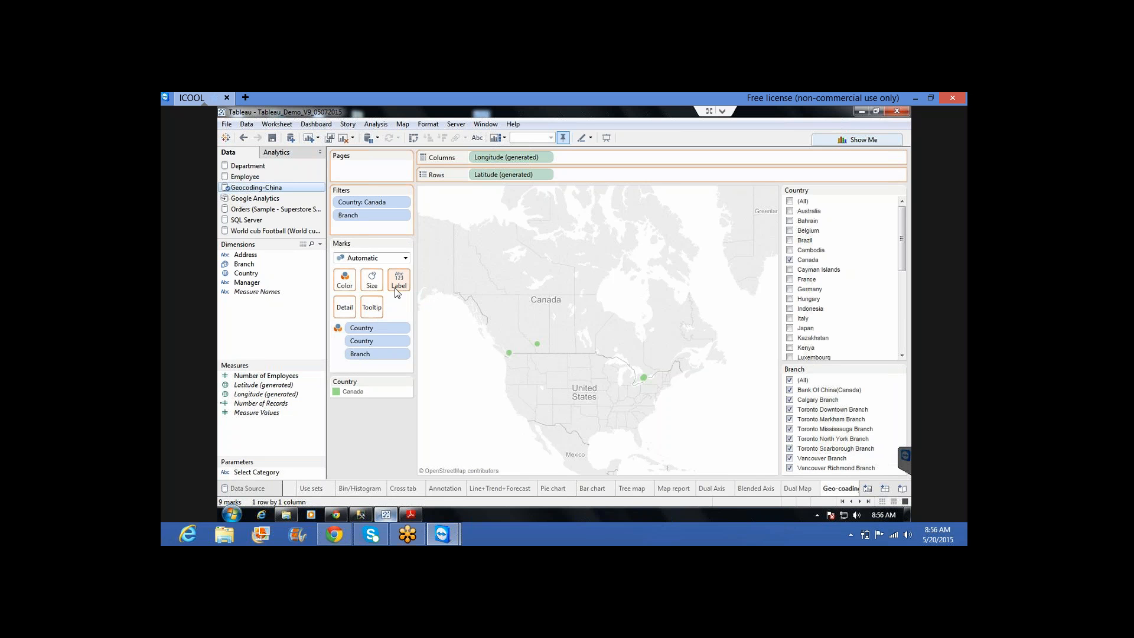
left_click_drag(397, 292, 399, 286)
mouse_move(538, 351)
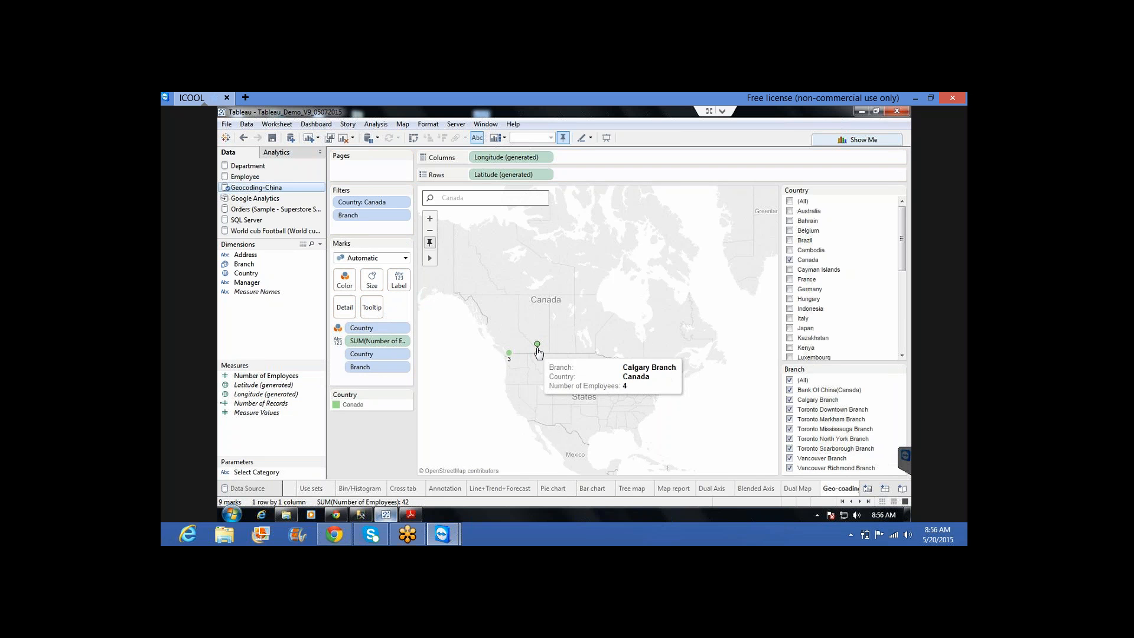
mouse_move(645, 384)
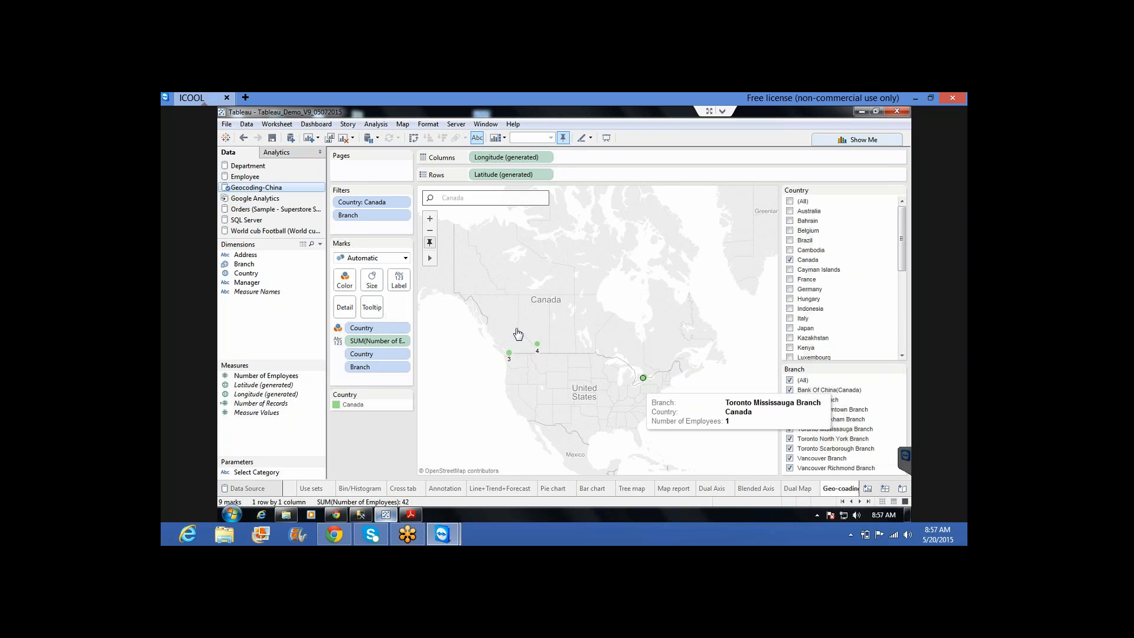
Clear the Canada search text from the map search box
double_click(484, 198)
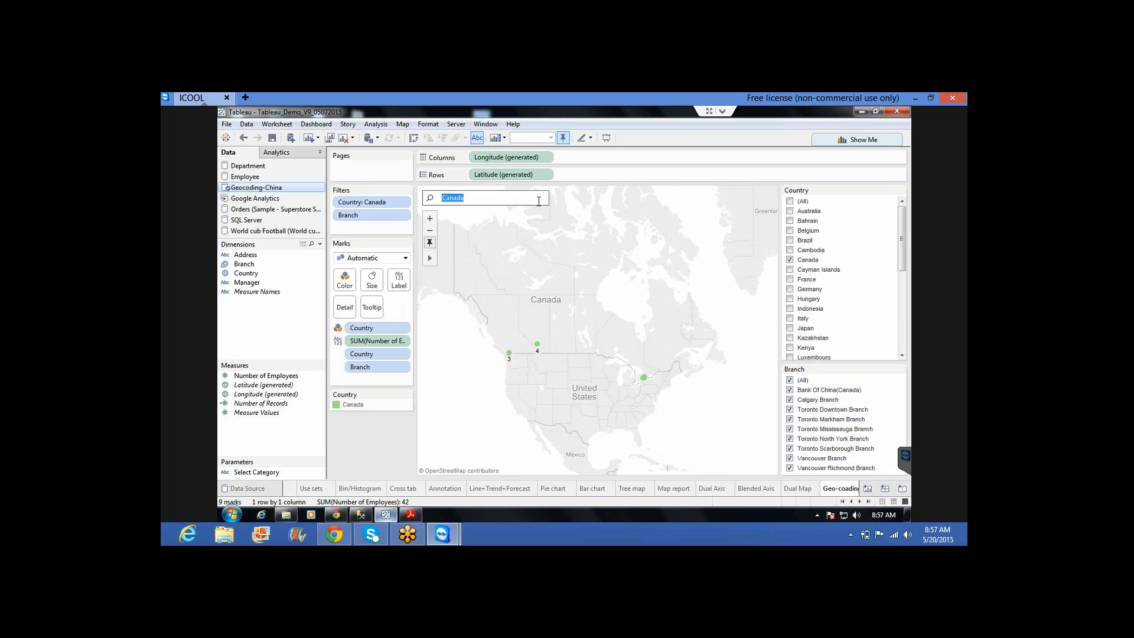
key("BackSpace")
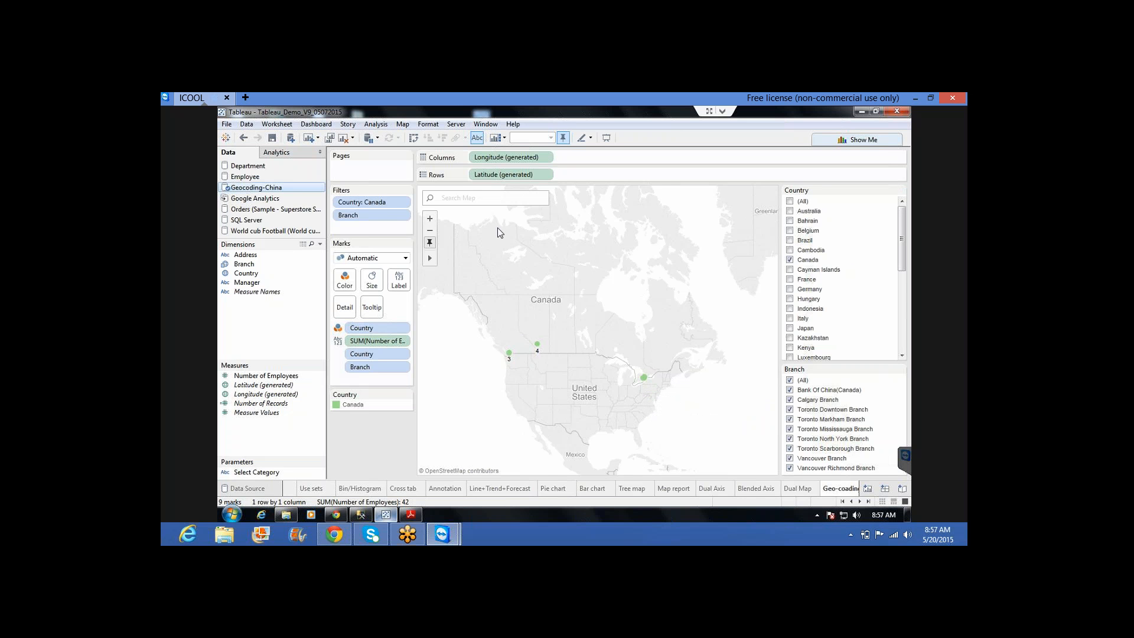
left_click(457, 200)
Switch to the browser and skim the Custom Geocoding document from the CSV preparation to the China Bank Branch role
left_click(339, 536)
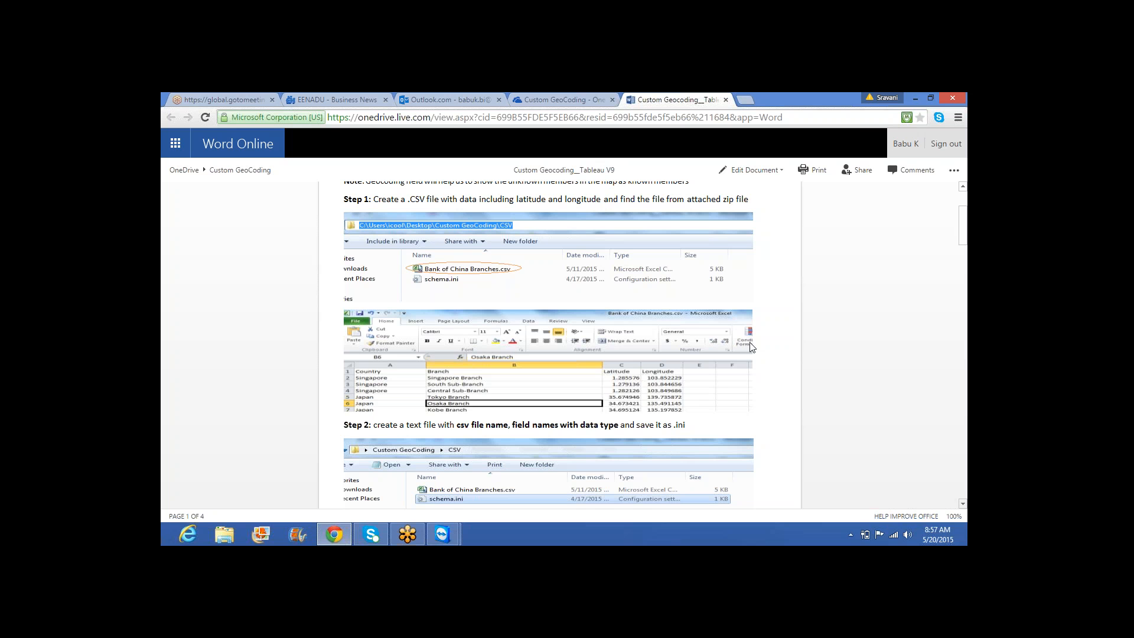
scroll(752, 347, "down", 1)
scroll(752, 347, "down", 10)
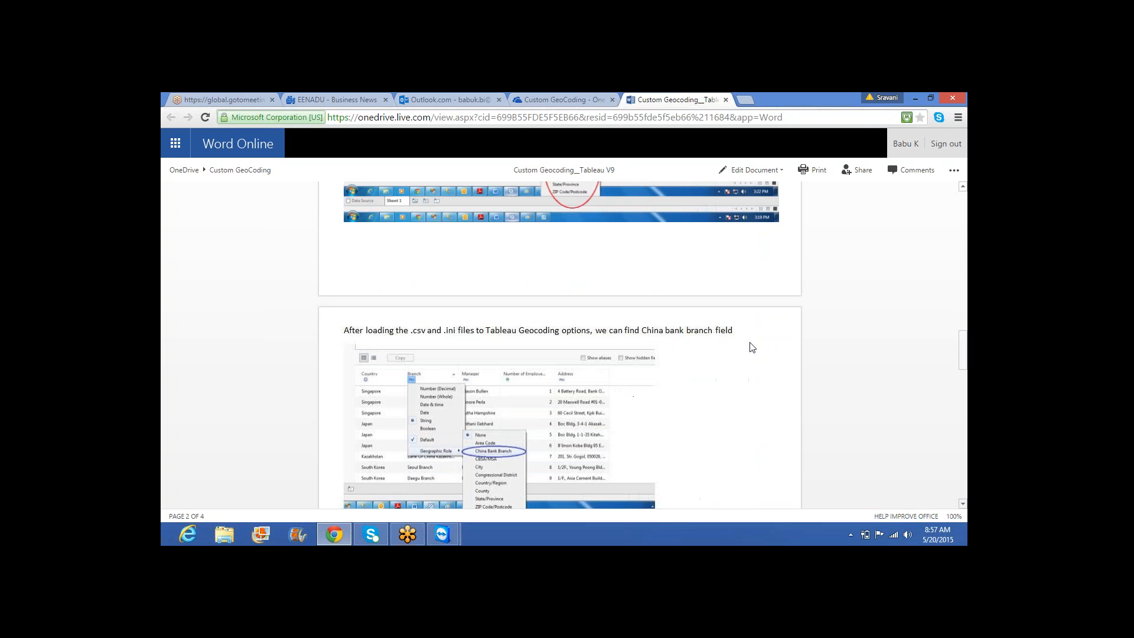
scroll(751, 348, "down", 2)
Close the geocoding document, the Custom GeoCoding OneDrive folder and the Outlook mailbox in the browser
left_click(725, 100)
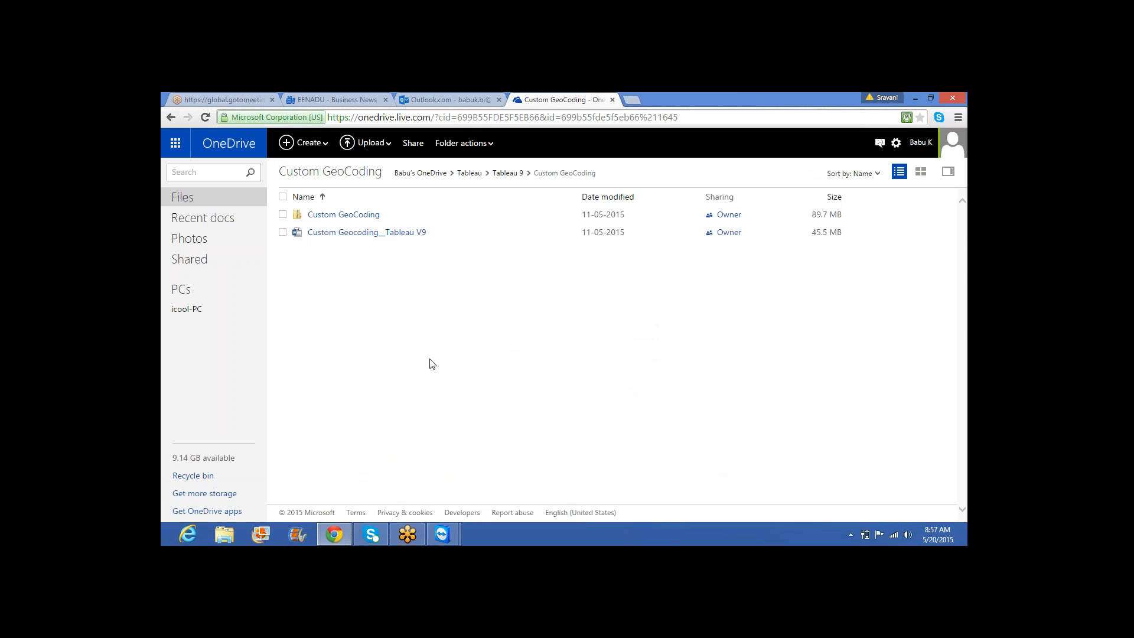
key("ctrl+shift+Tab")
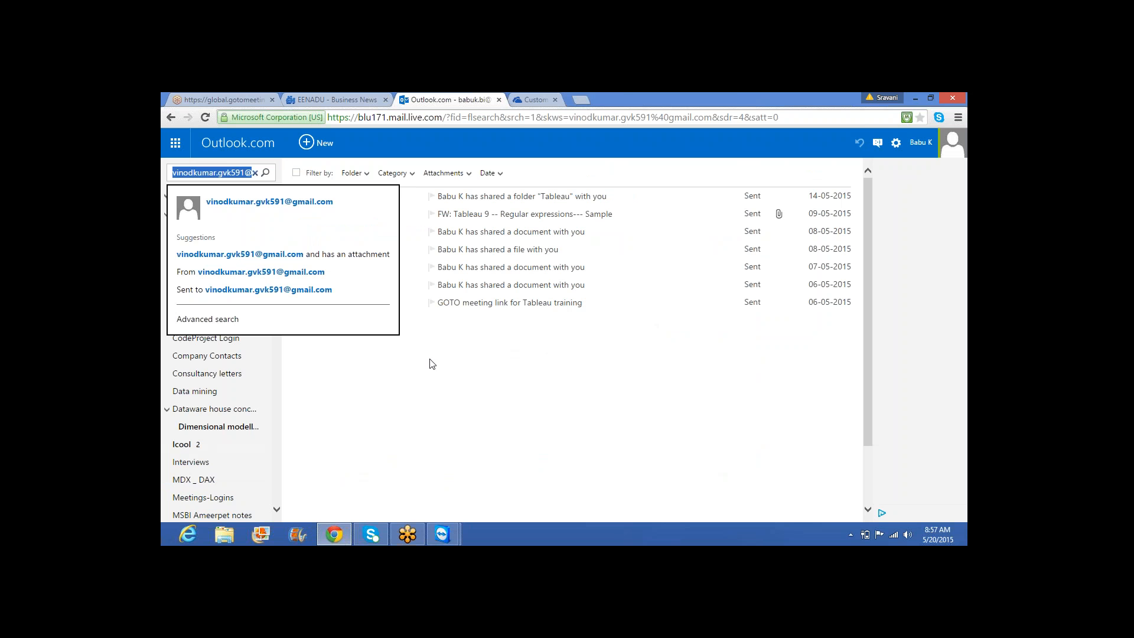
left_click(555, 99)
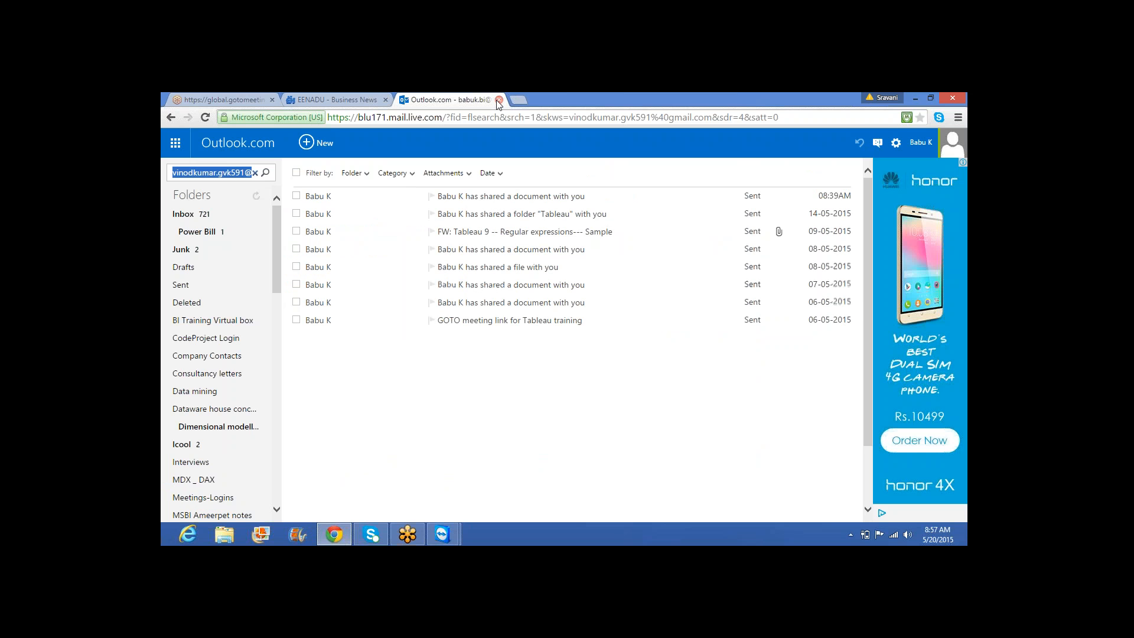
left_click(498, 100)
Switch to the Tableau Training Plan PDF on the remote desktop and highlight topic 25 on creating a KPI report including parameters
mouse_move(442, 534)
left_click(412, 518)
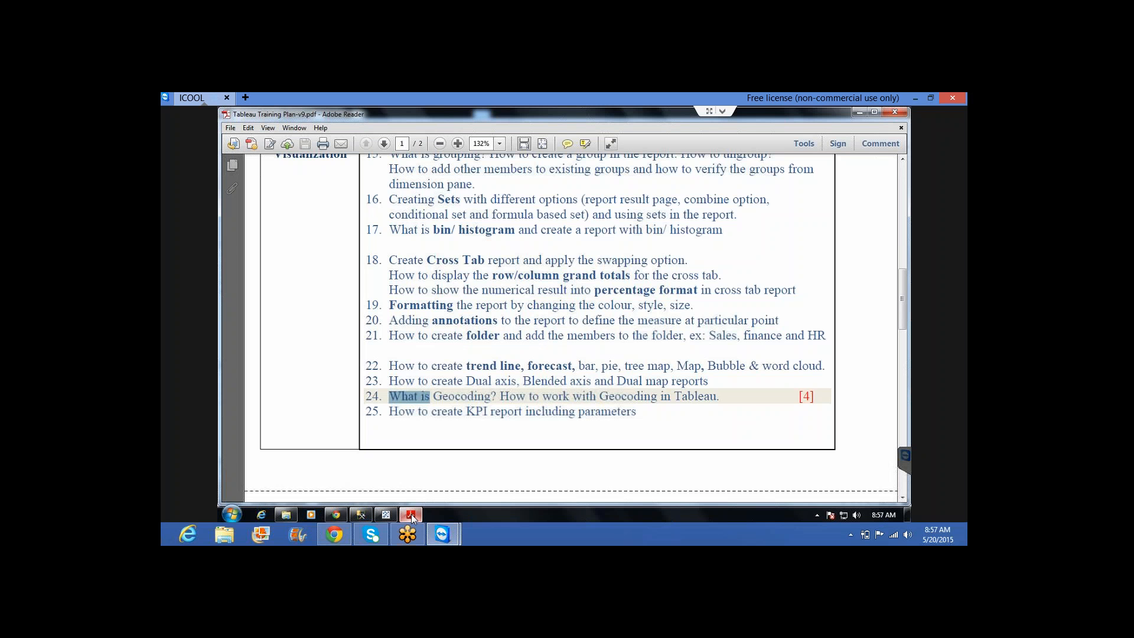
left_click_drag(389, 411, 636, 412)
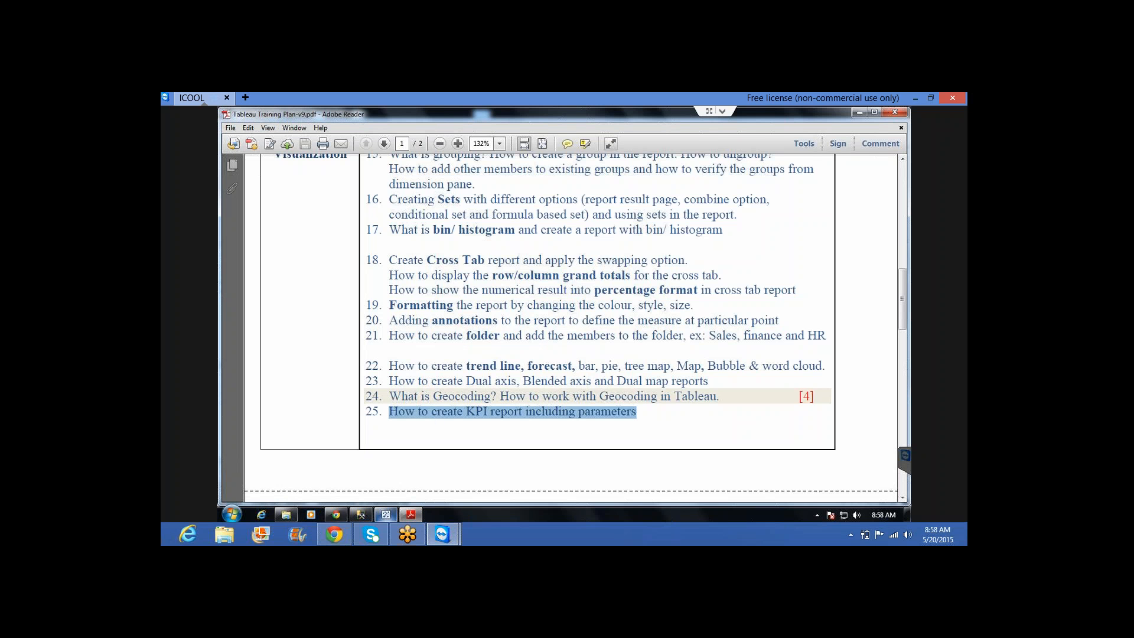
Switch back to Tableau and add a new worksheet named KPI
left_click(385, 515)
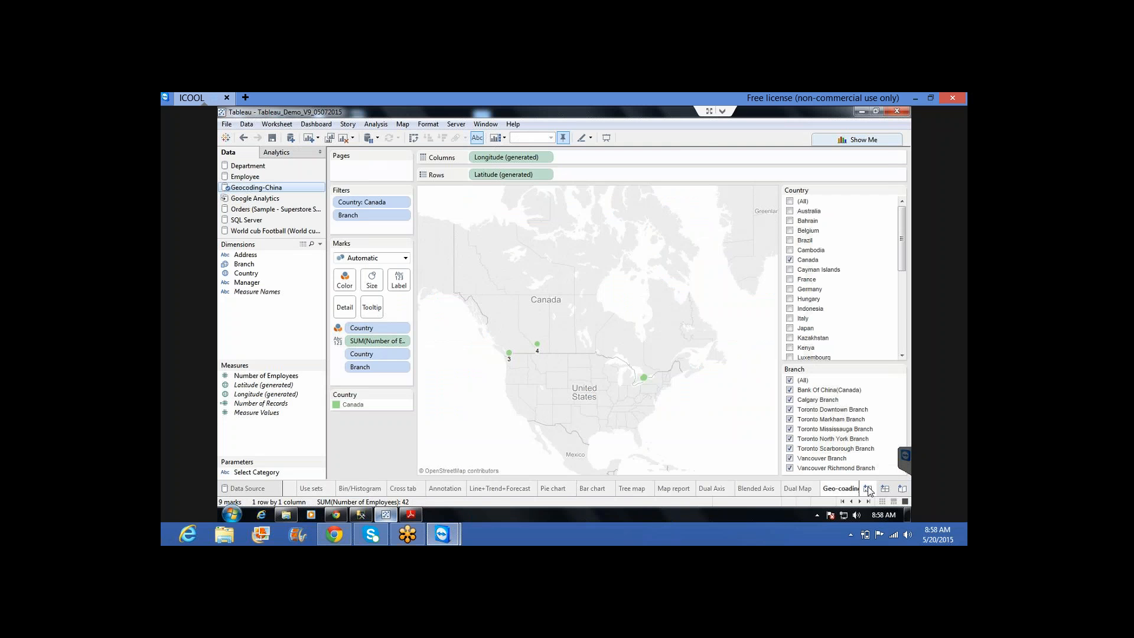
left_click(868, 488)
double_click(837, 488)
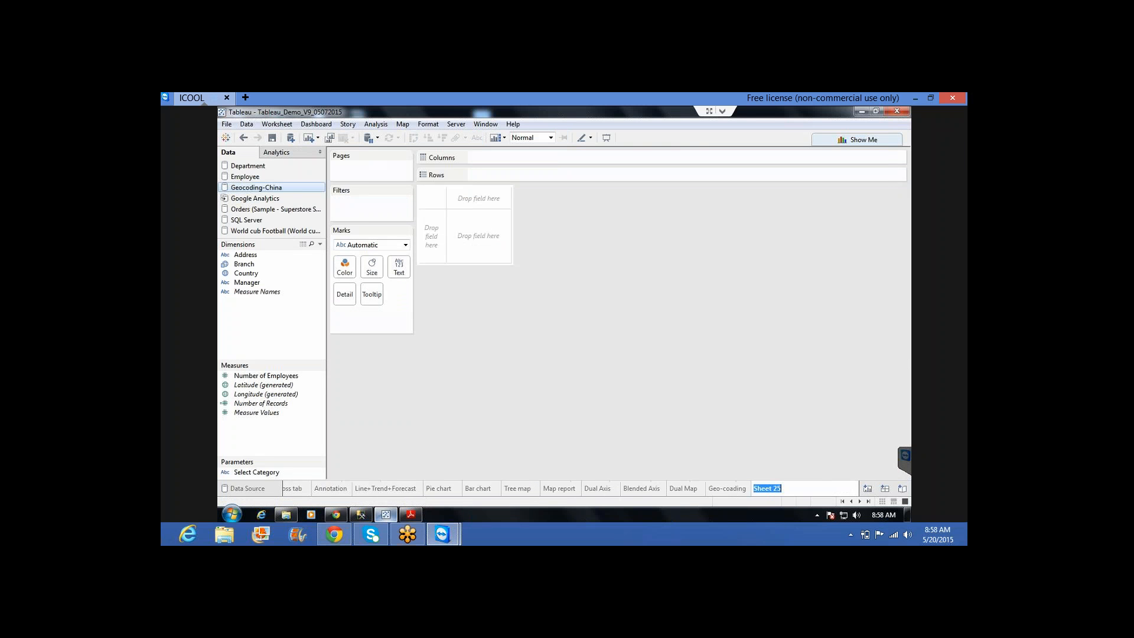
type("KPI")
key("Return")
Show the KPI sheet's title and replace its text with "KPI-Key performance Indicator report"
right_click(565, 211)
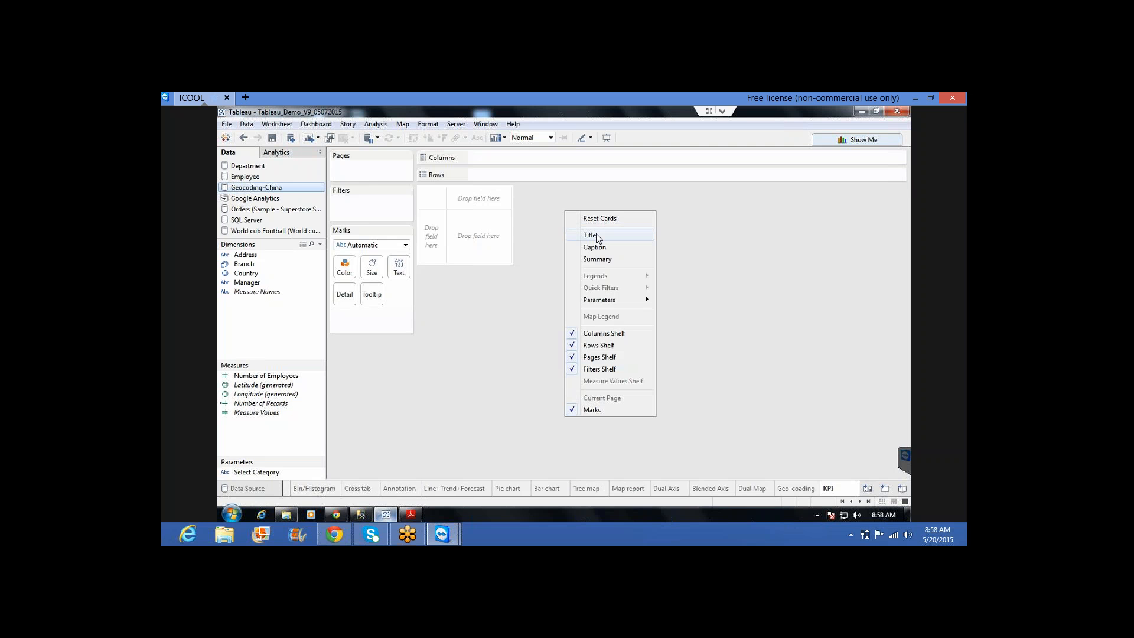
left_click(597, 235)
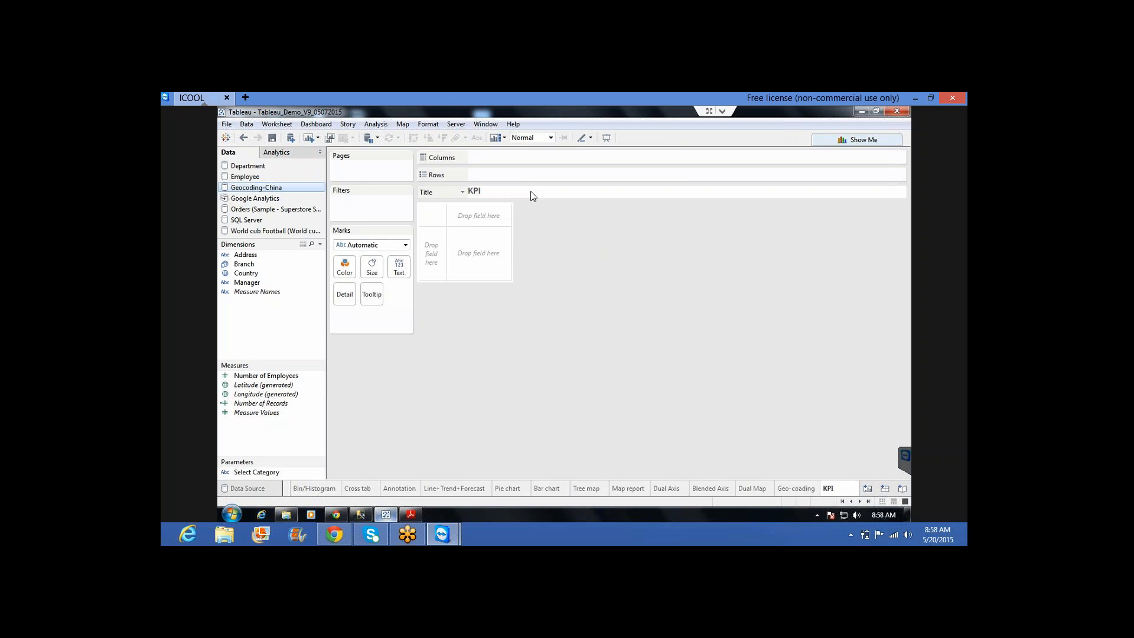
double_click(532, 196)
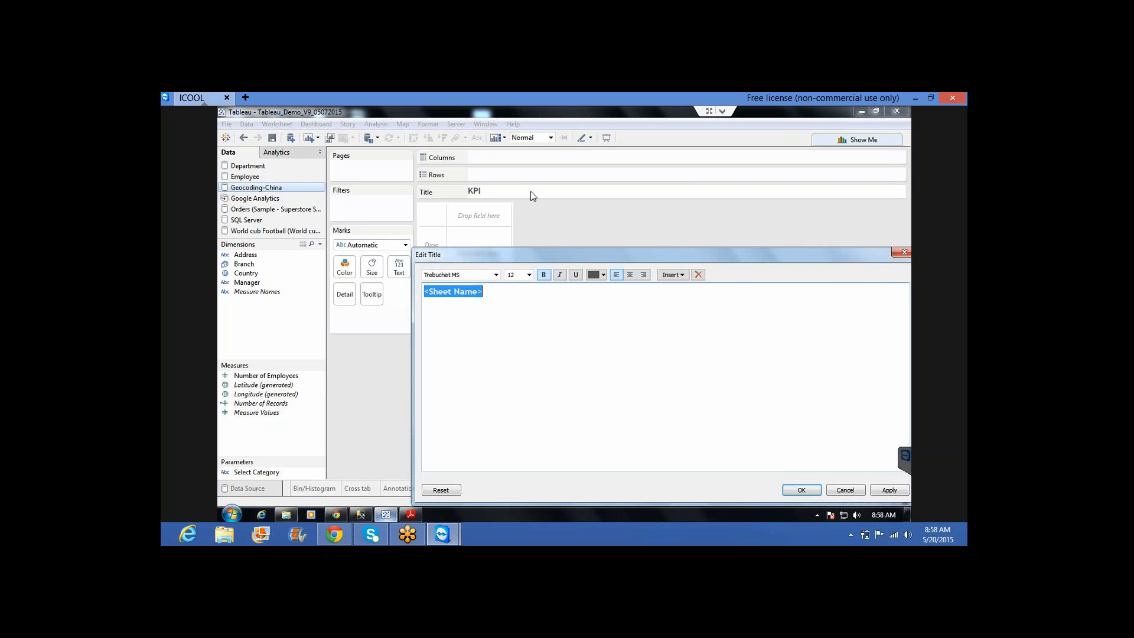
type("KPI")
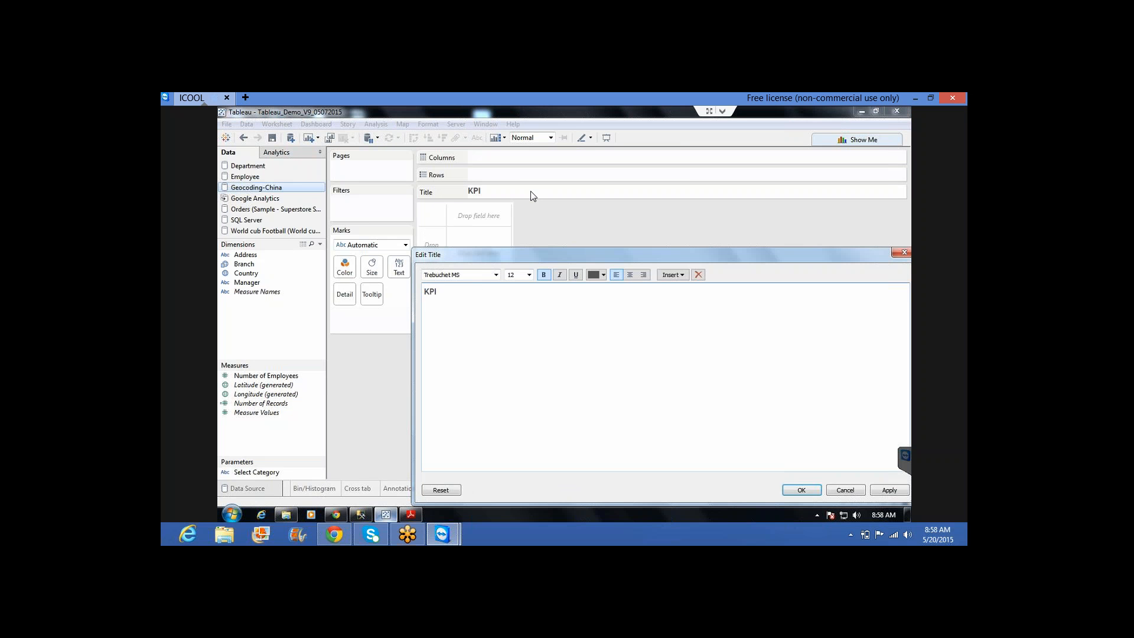
type("-Key performance Indicator report")
key("Return")
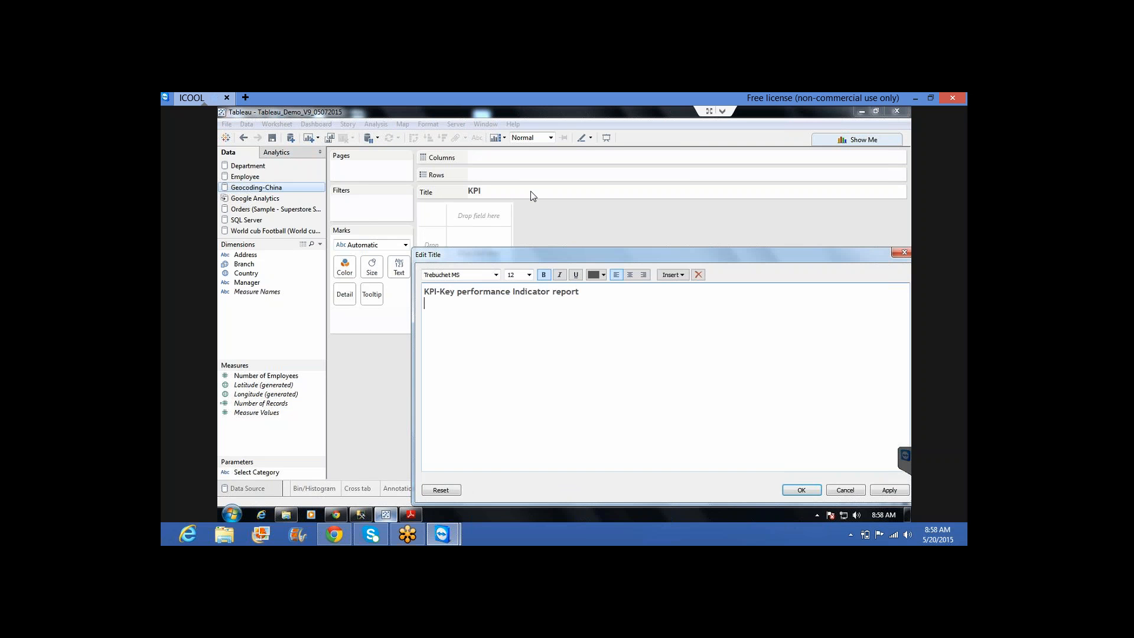
Add "show the indicators (images) to compare sales and target data to easy identification" below the title's heading and apply the title
type("show the indicators (images) to the ")
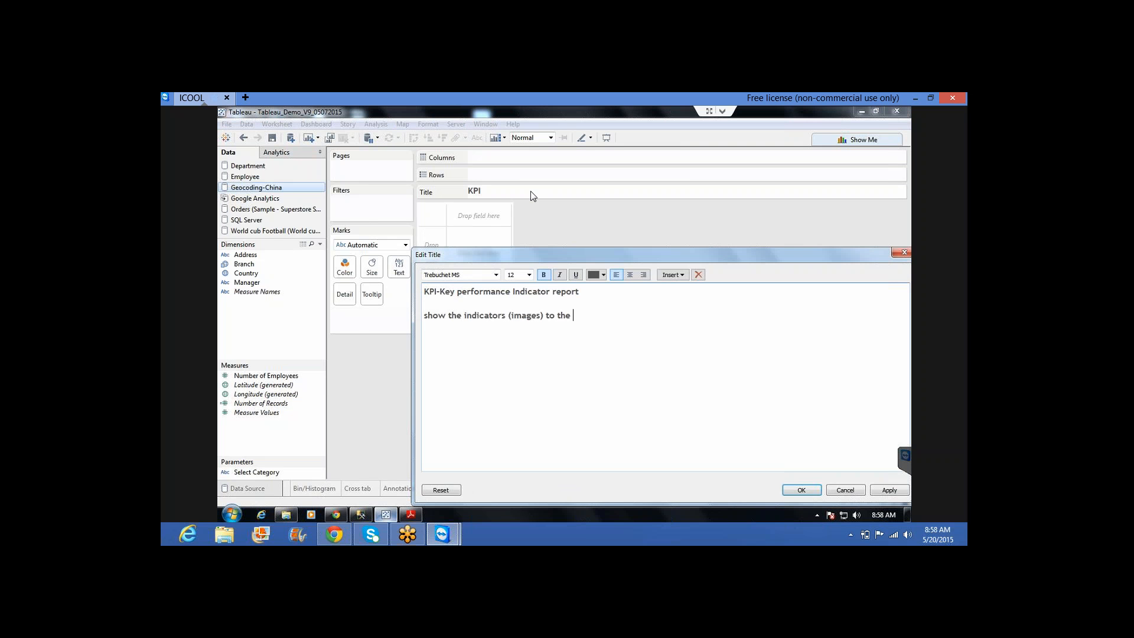
type("data")
key("Left")
key("Left")
key("shift+Left")
key("shift+Left")
key("shift+Left")
type("compare sales and target")
type("to eas")
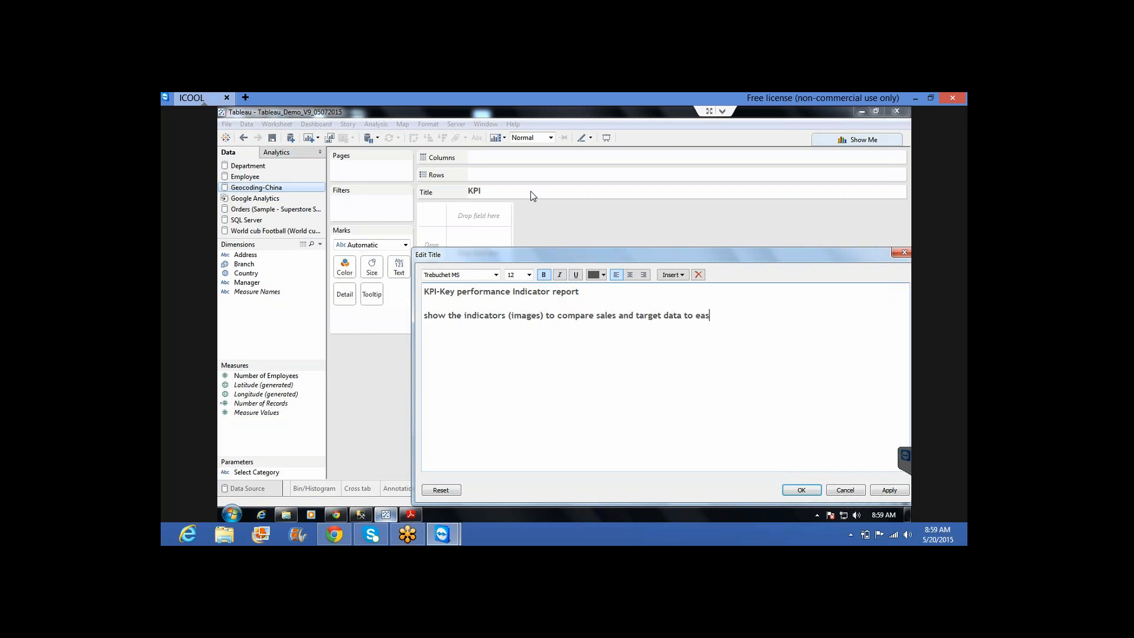
type("y identification")
left_click(800, 491)
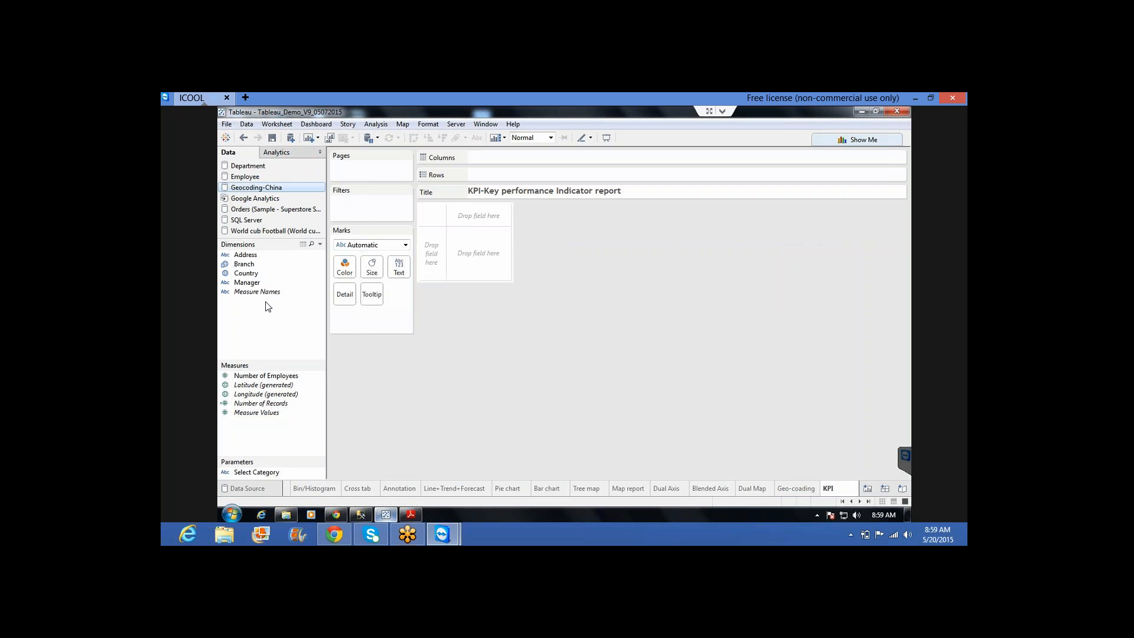
Select the Orders (Sample - Superstore) data source and place Sales on the KPI sheet as text
left_click(241, 169)
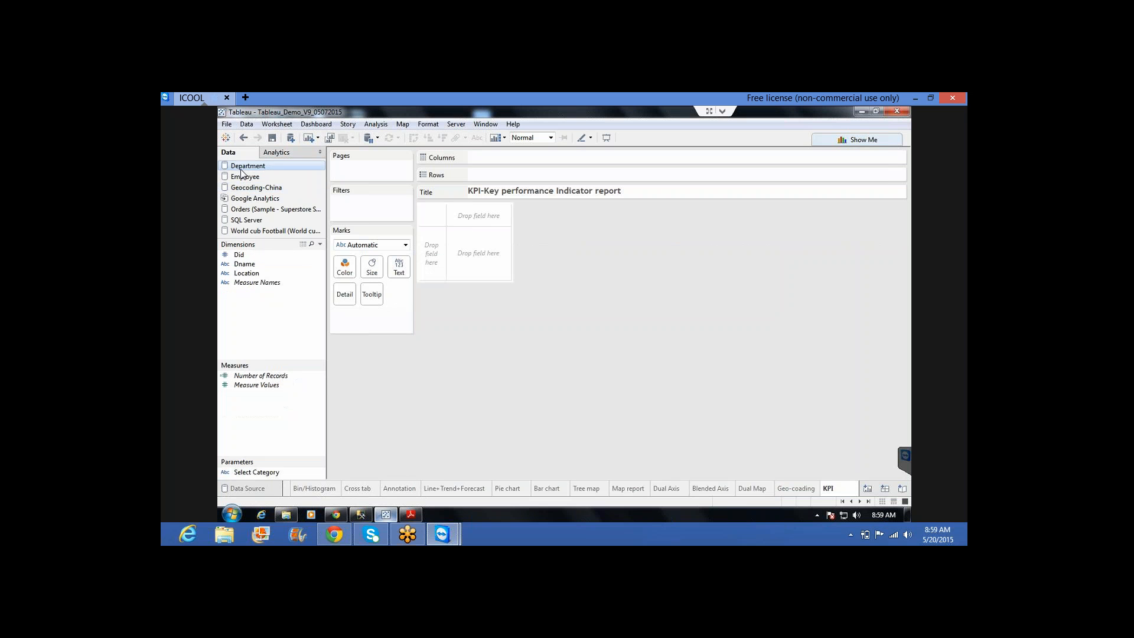
left_click(248, 209)
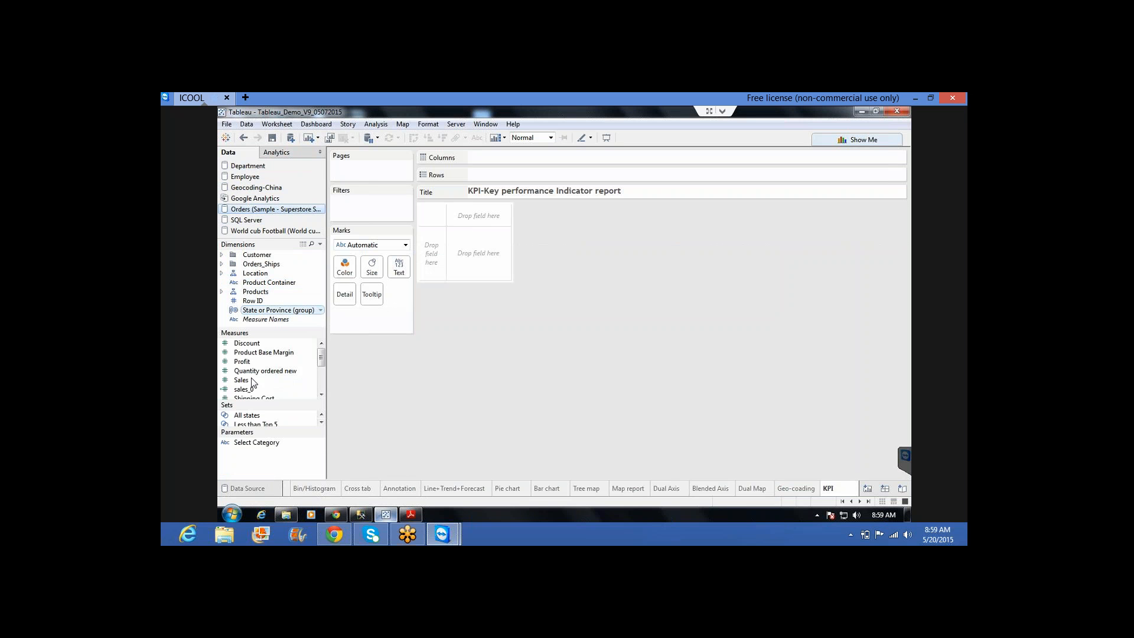
left_click_drag(267, 380, 399, 267)
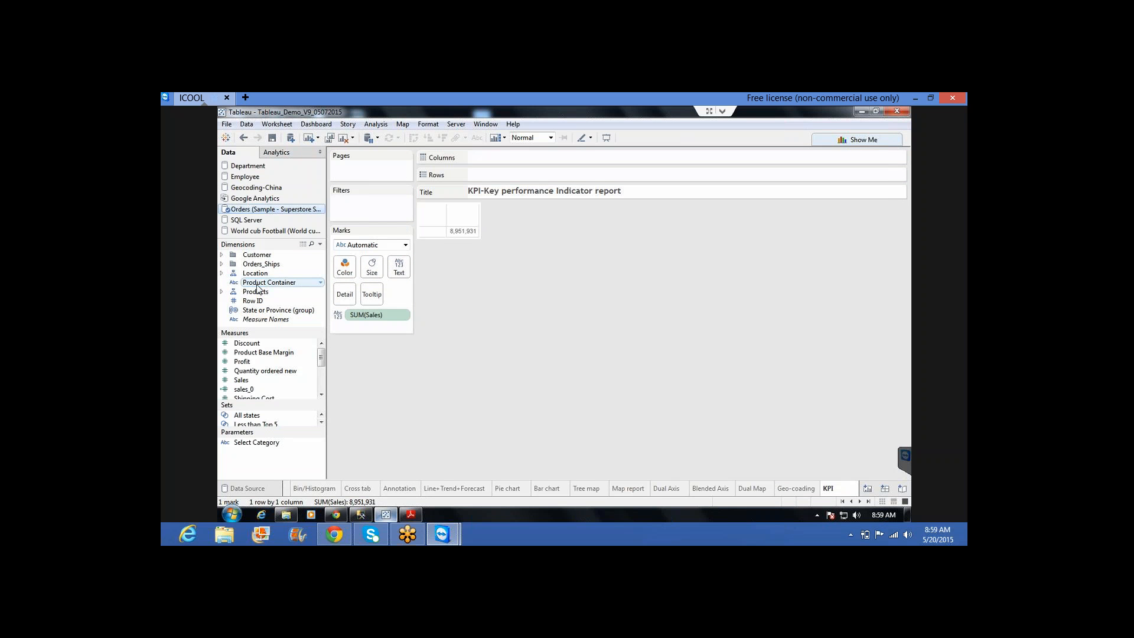
Expand the Location hierarchy and place State or Province on the rows to list sales by state
left_click(222, 255)
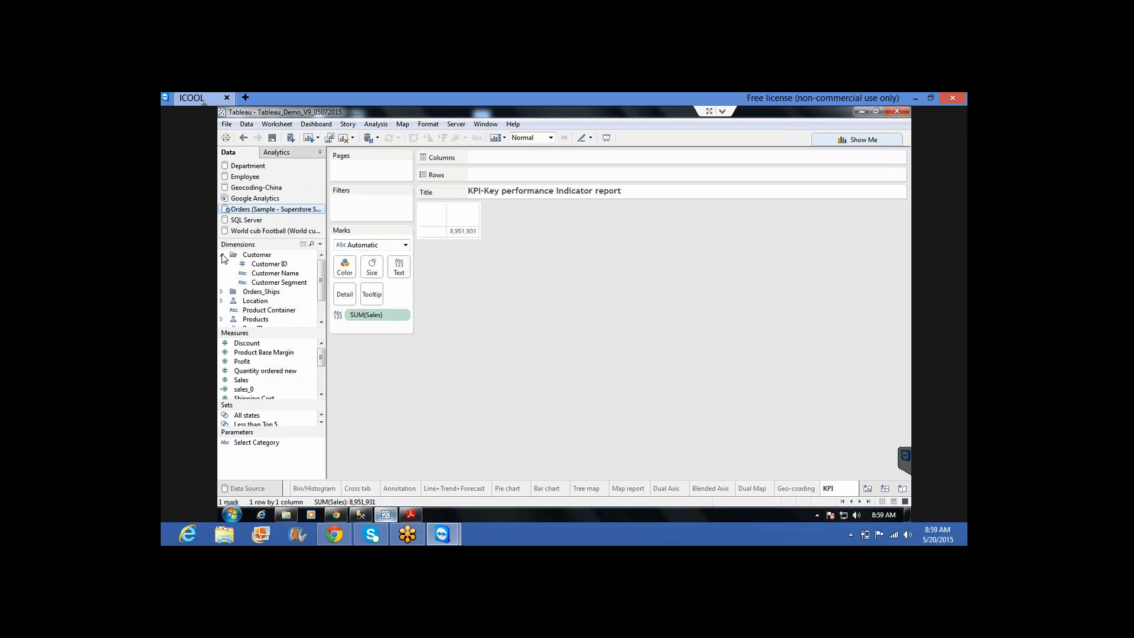
left_click(222, 301)
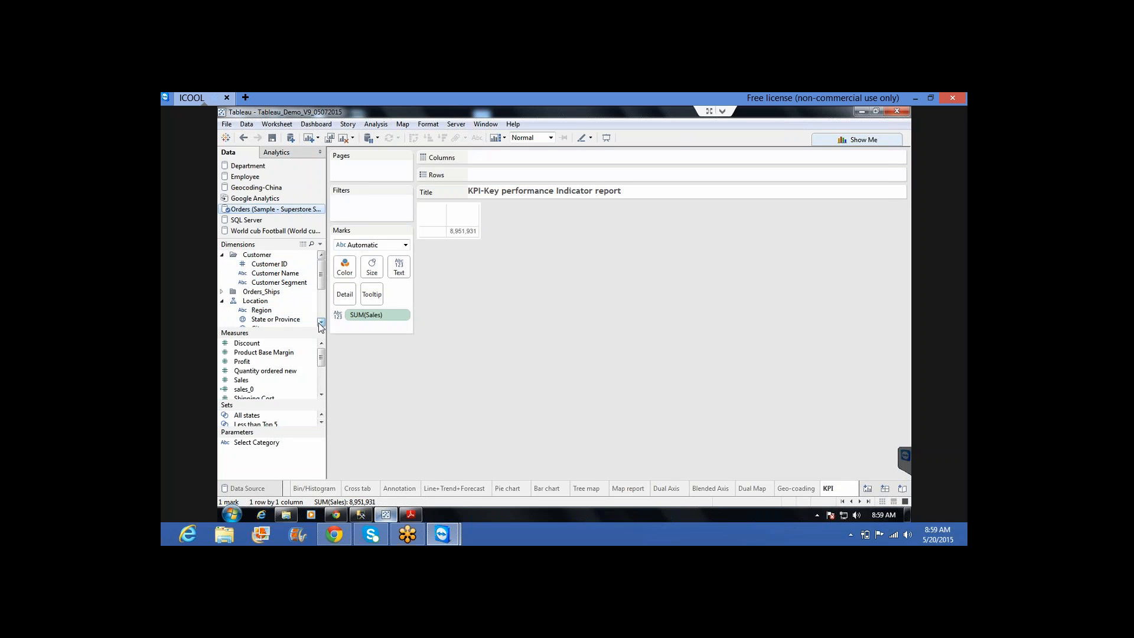
left_click(321, 323)
left_click(277, 310)
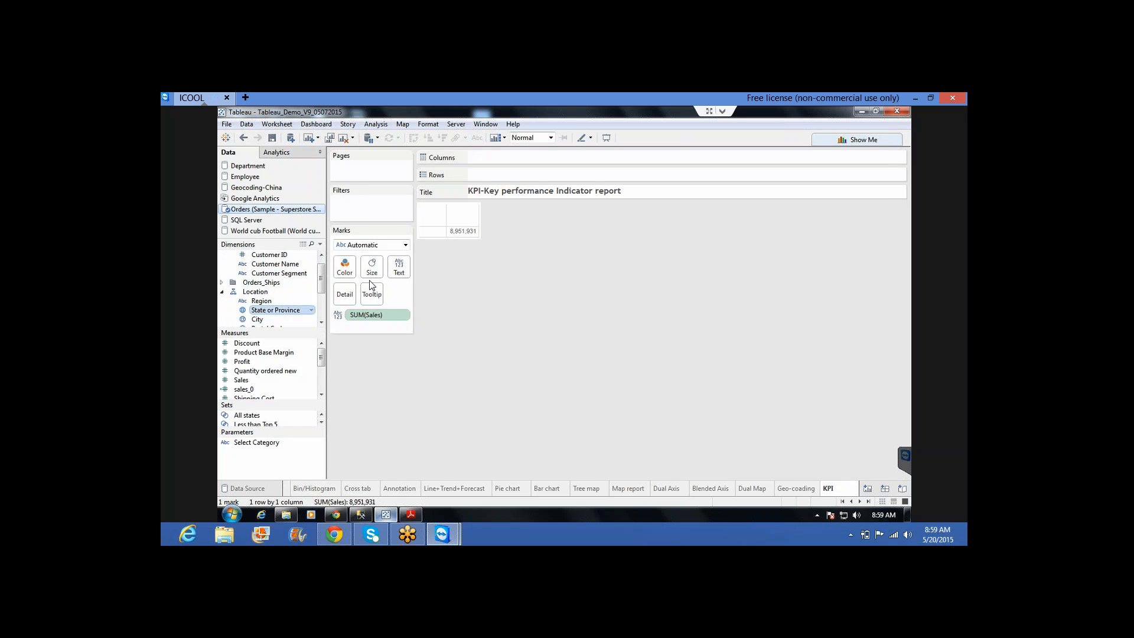
left_click_drag(372, 286, 502, 175)
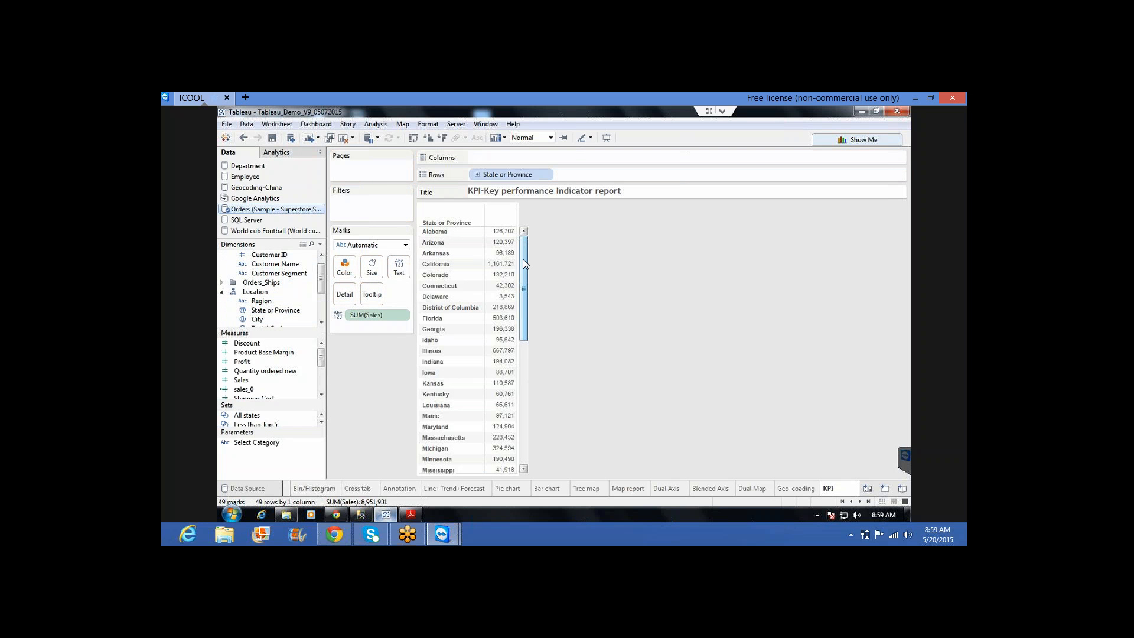
mouse_move(502, 244)
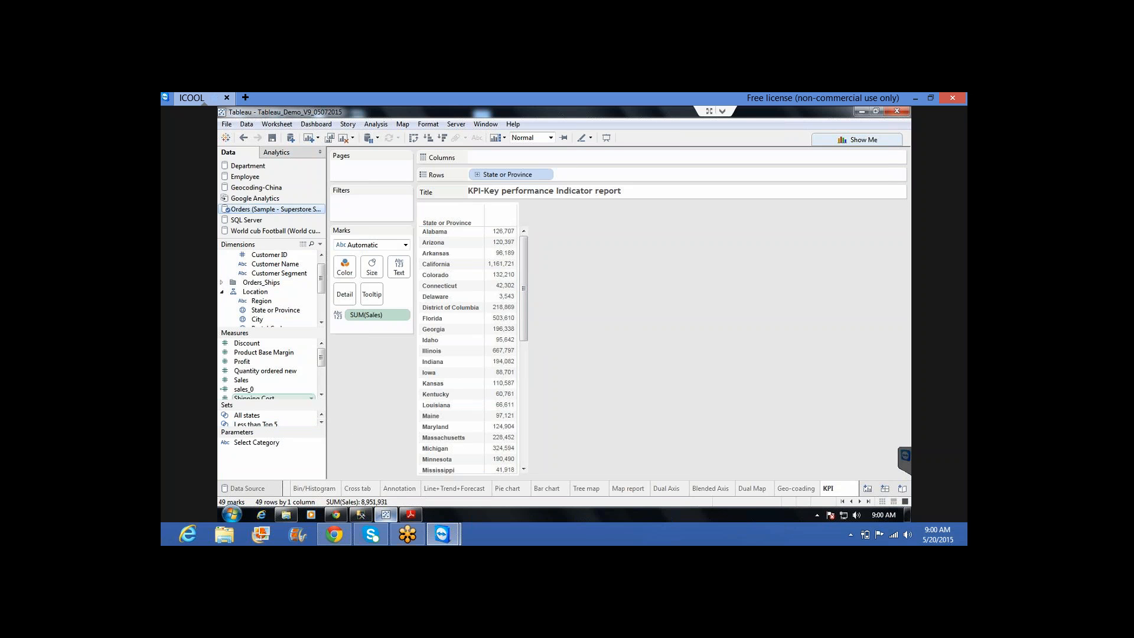
Create a calculated field from the Sales measure and name it KPI
left_click(250, 384)
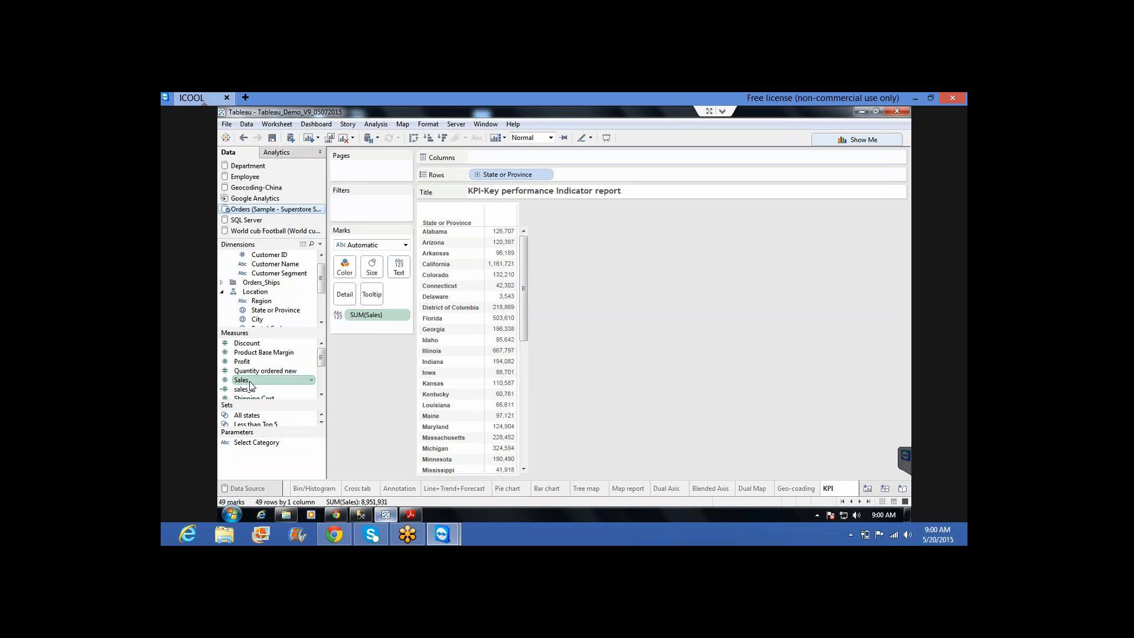
right_click(250, 385)
mouse_move(307, 251)
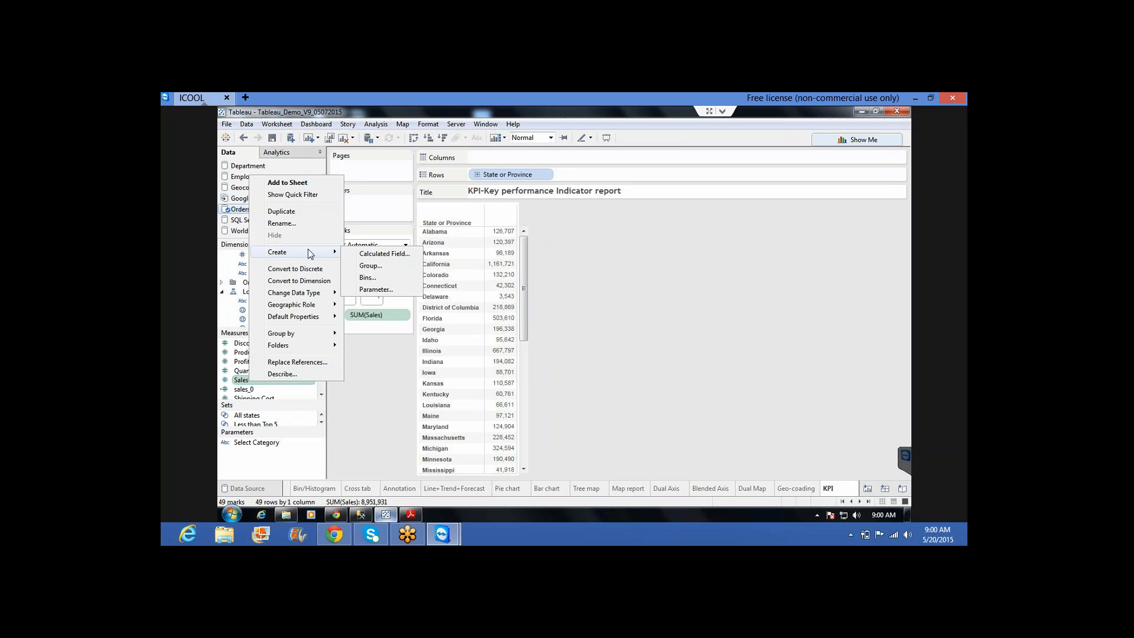
left_click(368, 254)
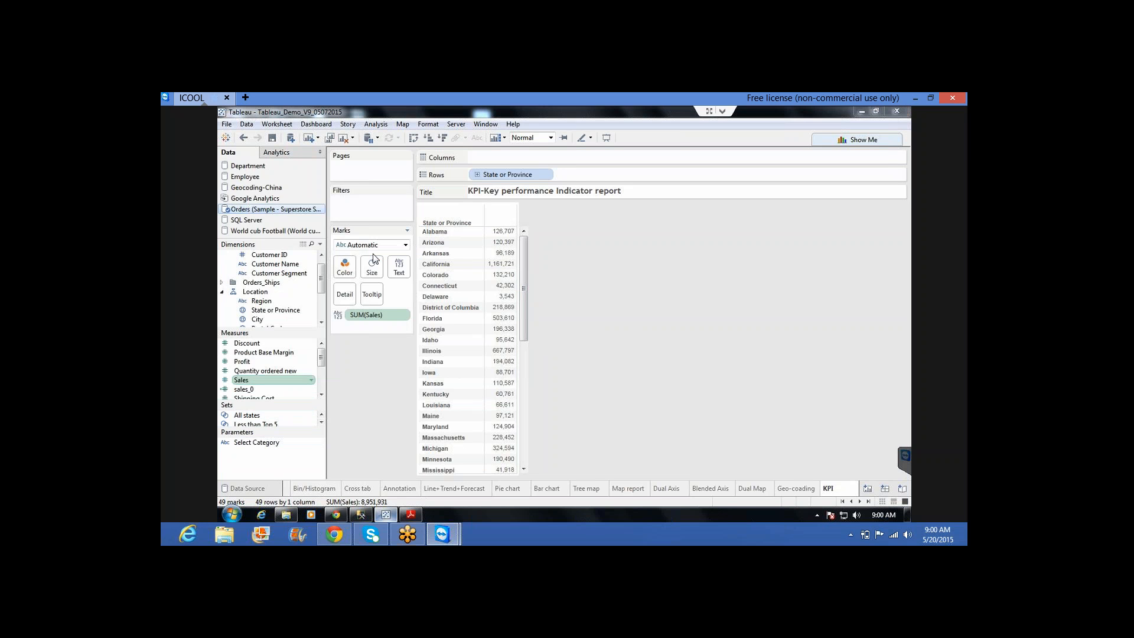
type("KPI")
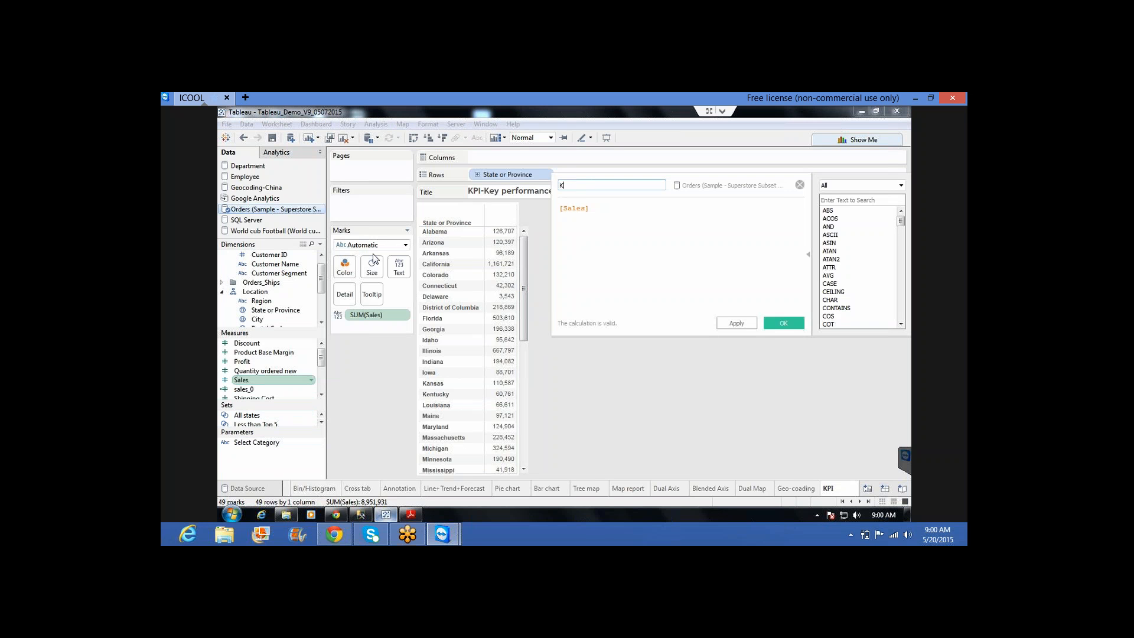
Wrap Sales in the opening condition of the KPI formula: if sum([Sales])>700000
left_click(643, 205)
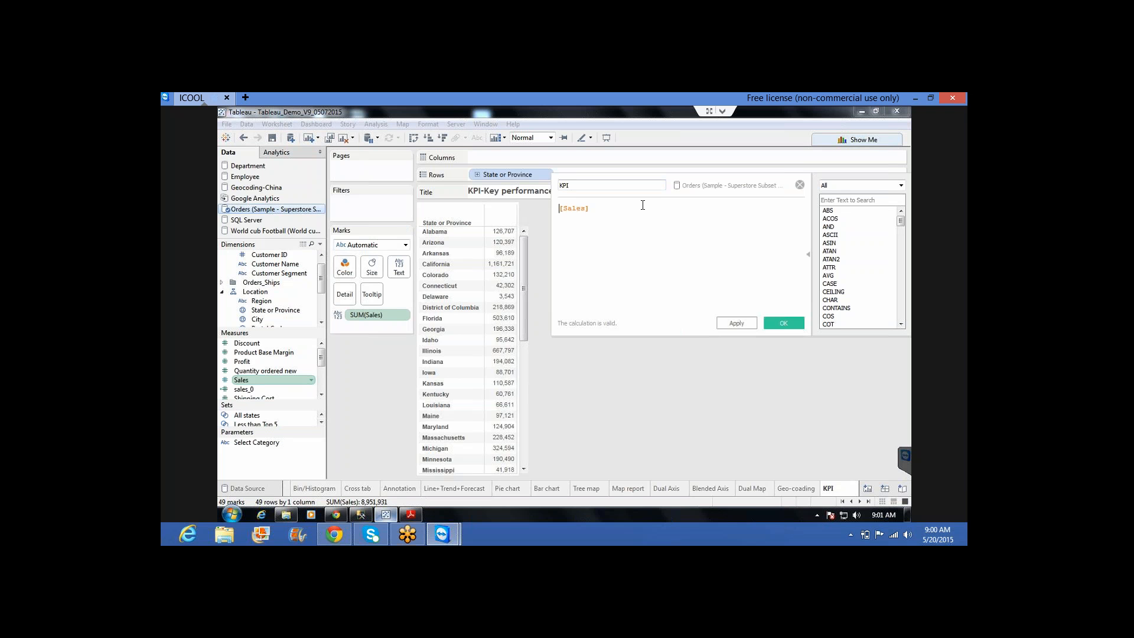
type("if sum([Sales]")
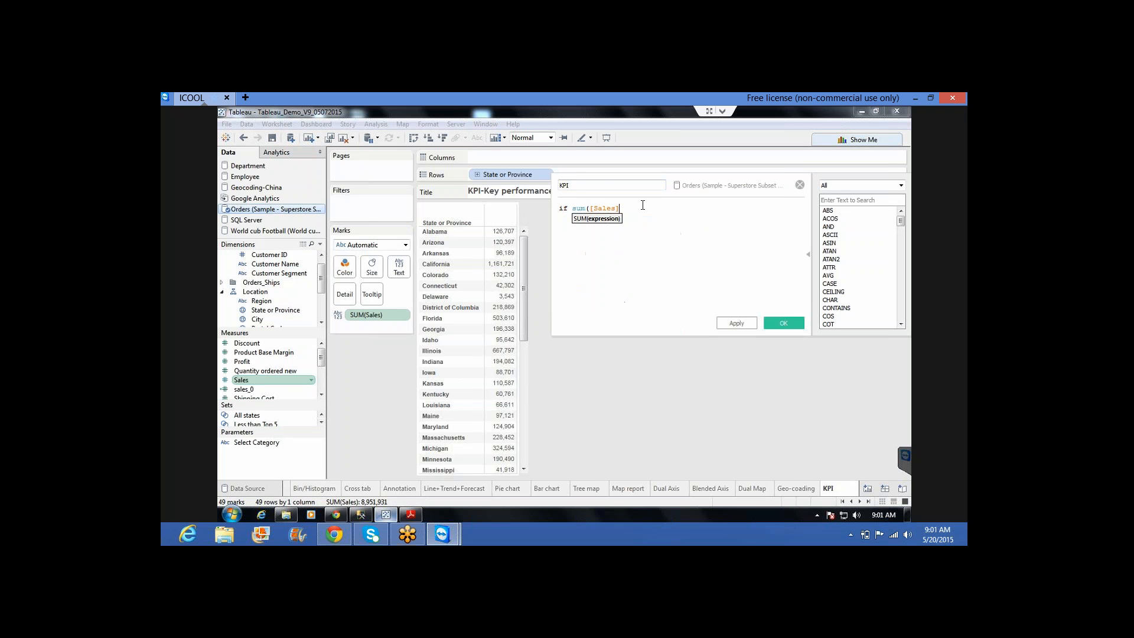
type(")")
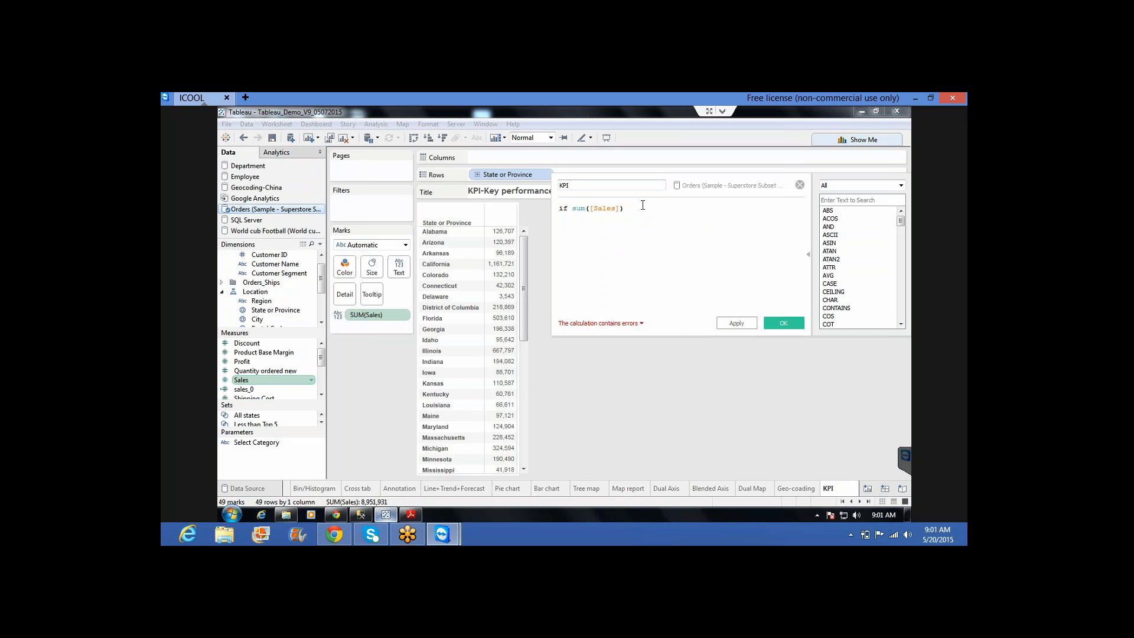
type(">")
type("7")
type("0000")
type("0")
Complete the KPI formula with then 'Good' else 'Bad' end and save the calculated field
type(" then")
type(" ''")
type("Good")
type(" else ''")
type("Bad")
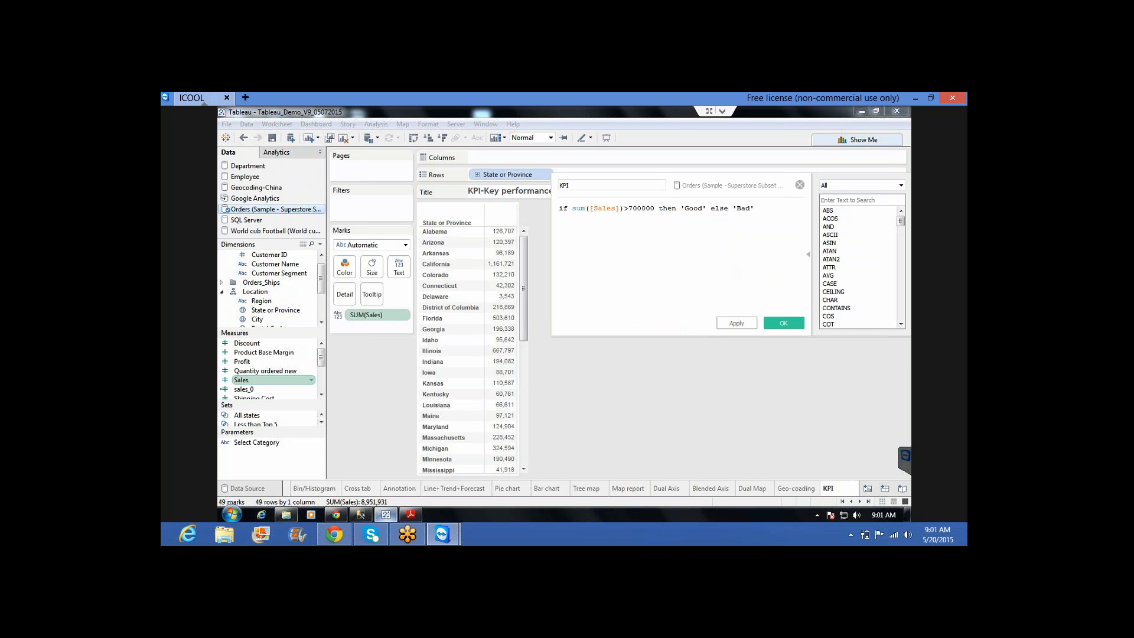
type(" e")
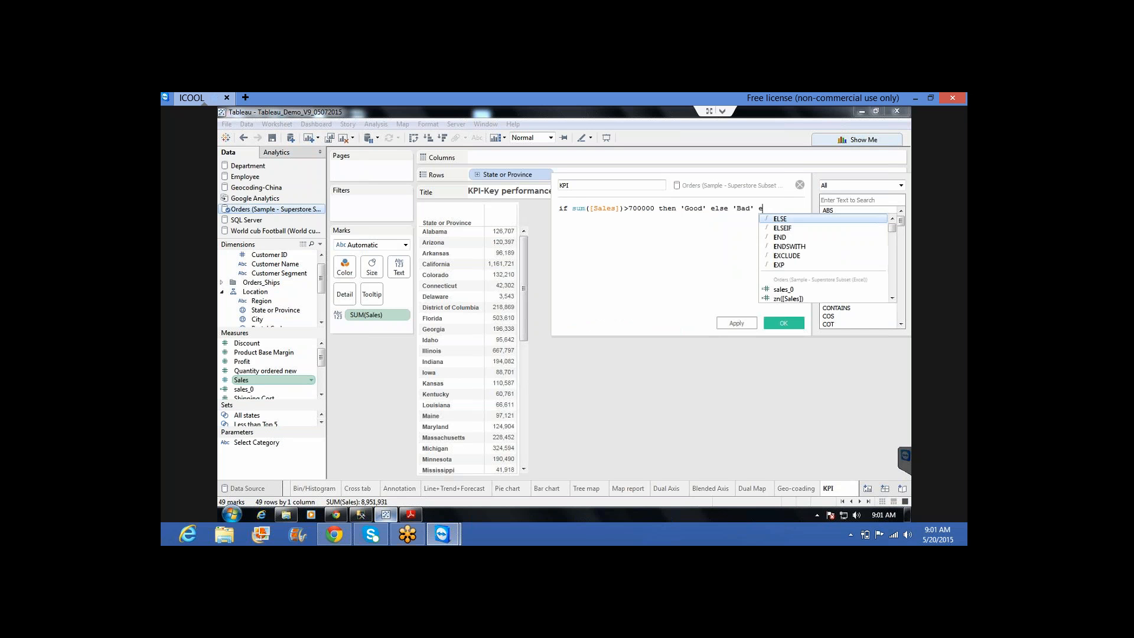
type("nd")
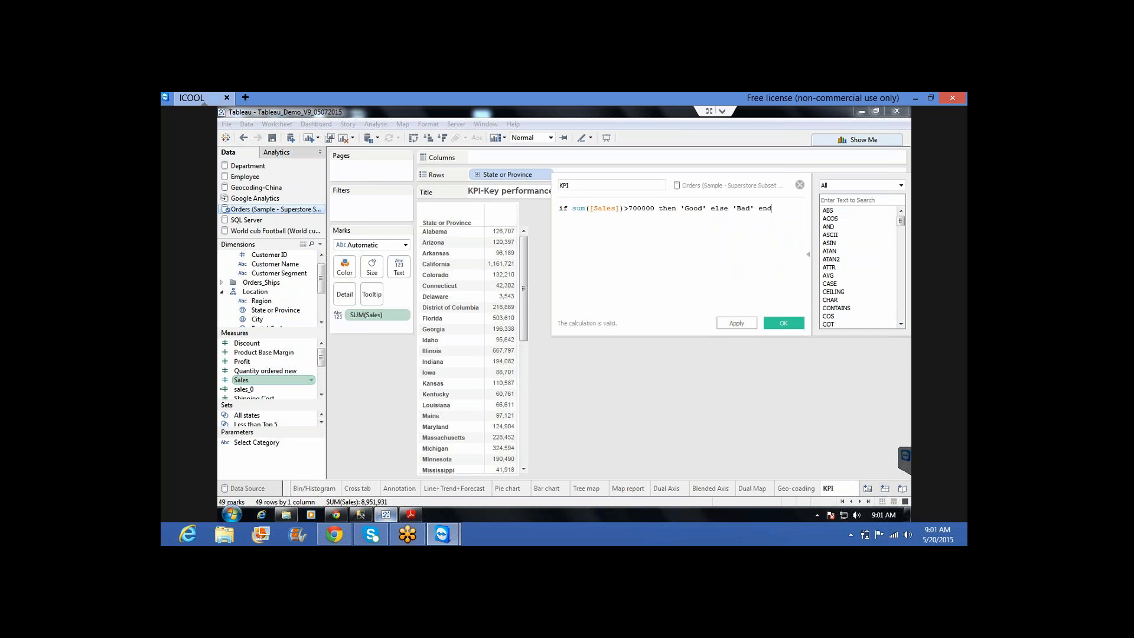
left_click(710, 208)
key("Return")
key("Return")
left_click(785, 322)
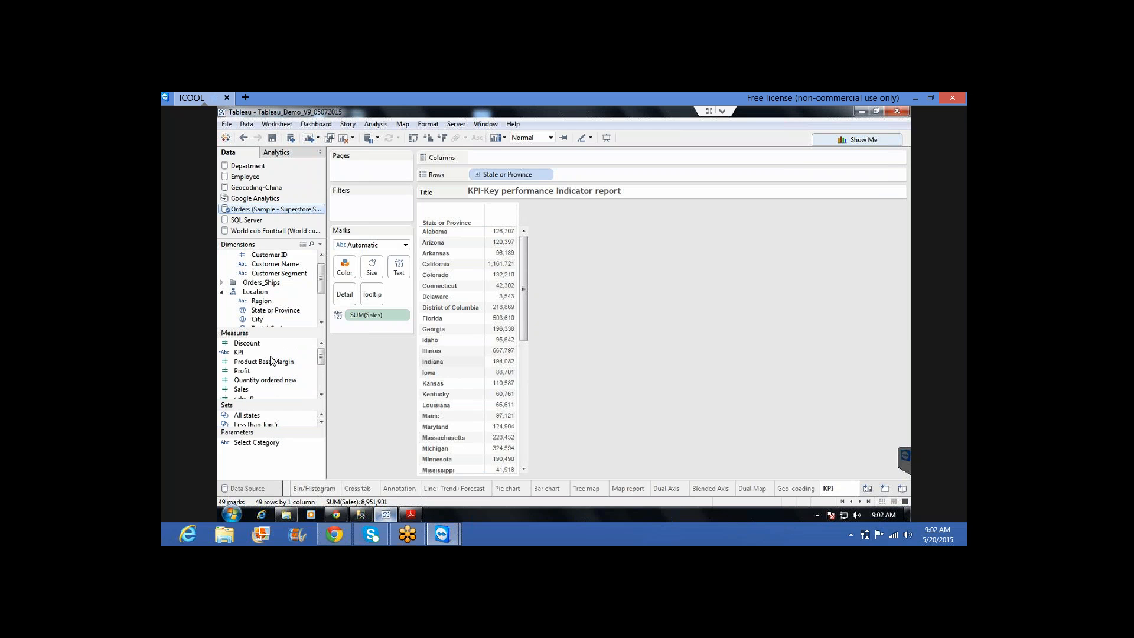
left_click(244, 352)
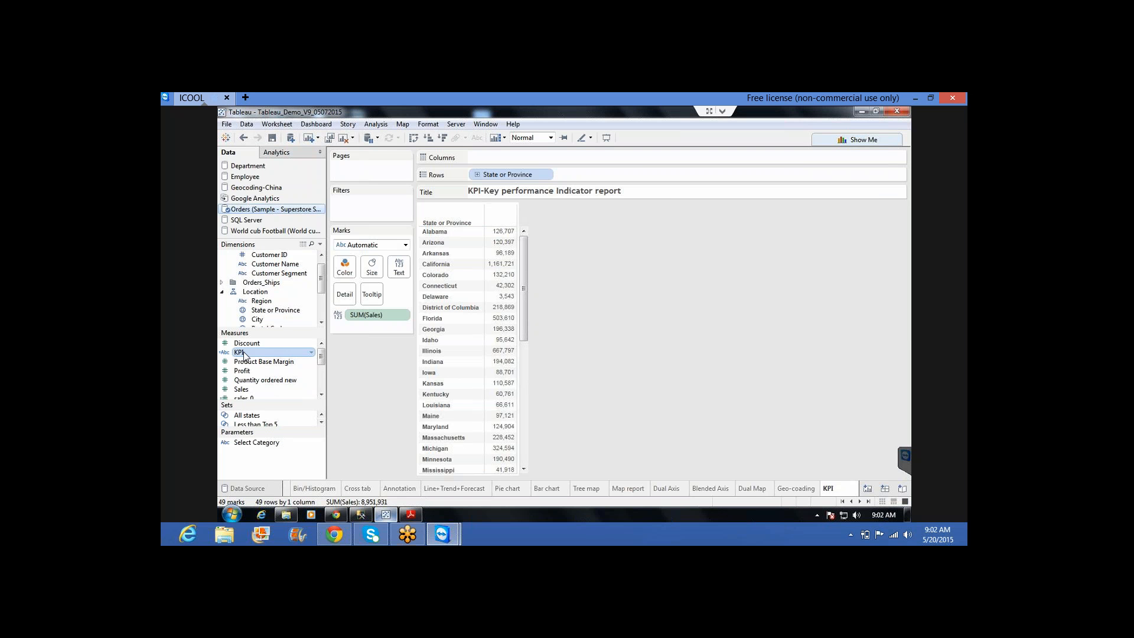
left_click_drag(334, 335, 361, 315)
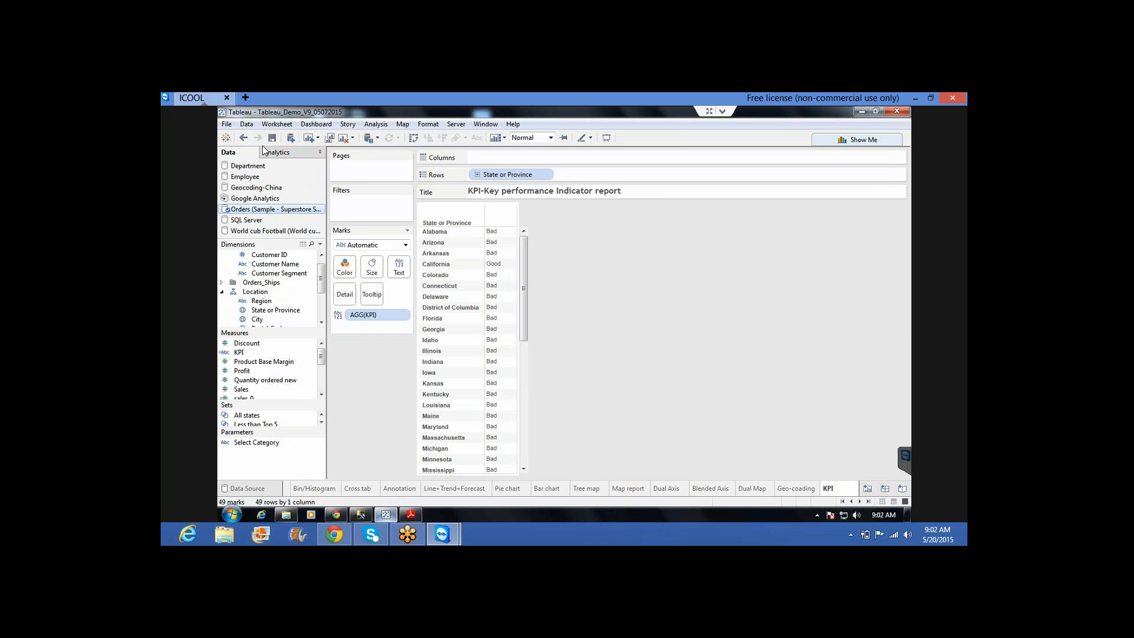
left_click(247, 136)
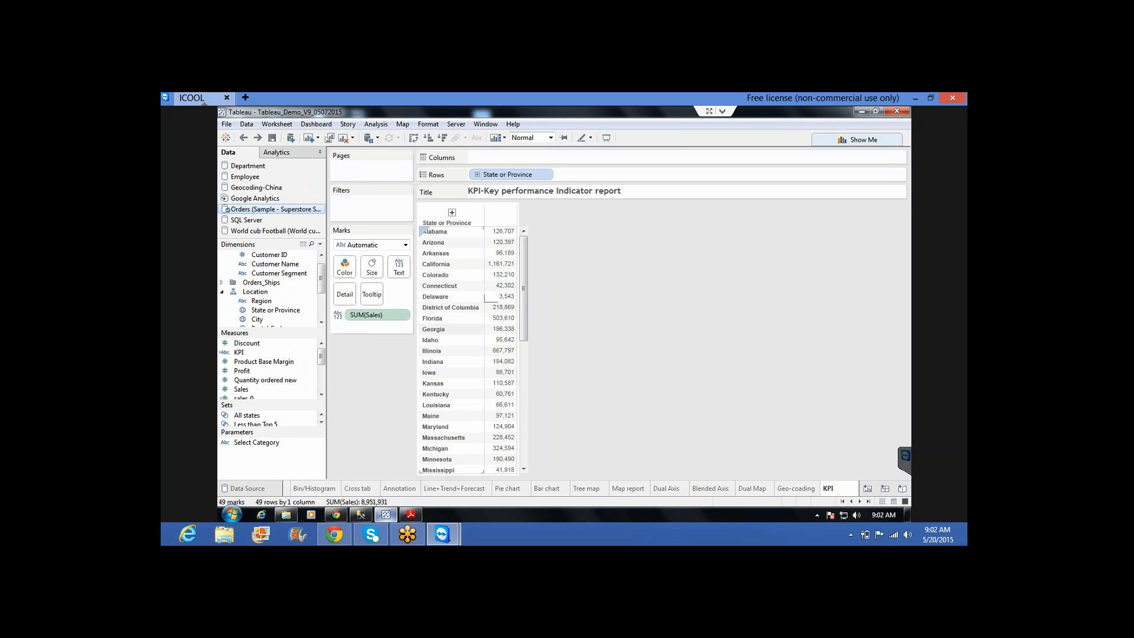
Change the mark type to Shape and widen the value column so the shapes and sales labels separate
left_click(373, 246)
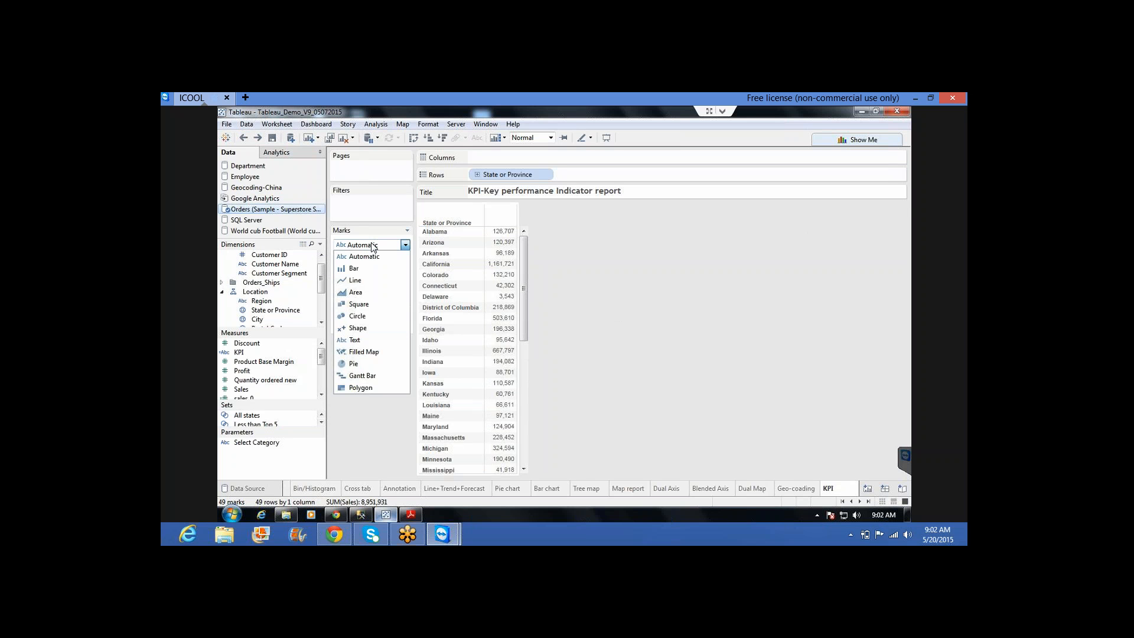
left_click(358, 328)
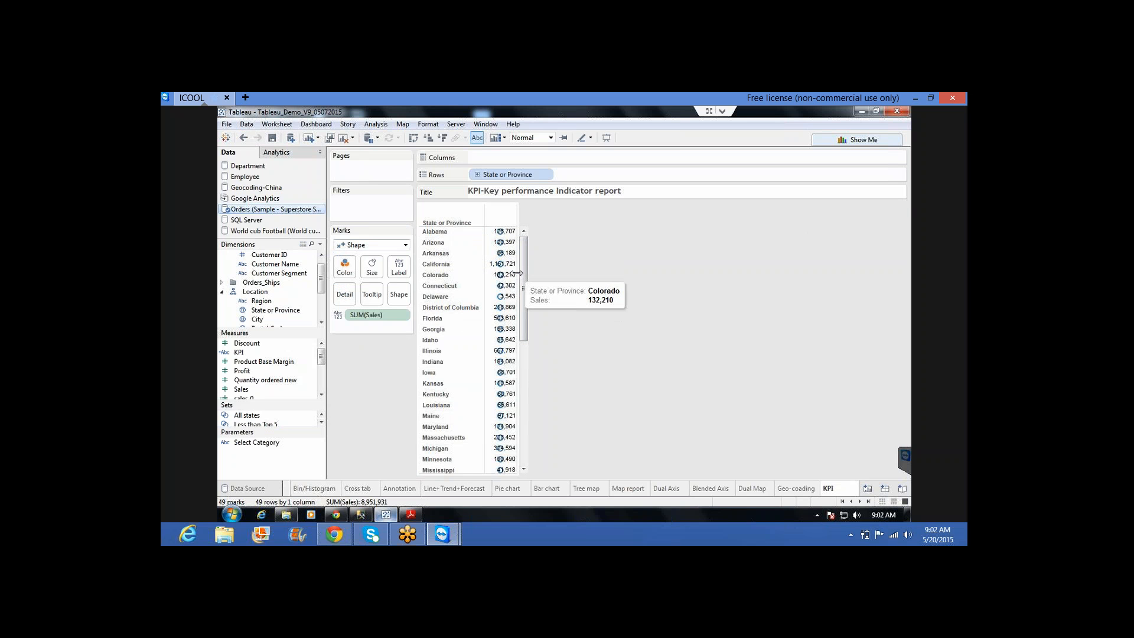
left_click_drag(520, 274, 585, 280)
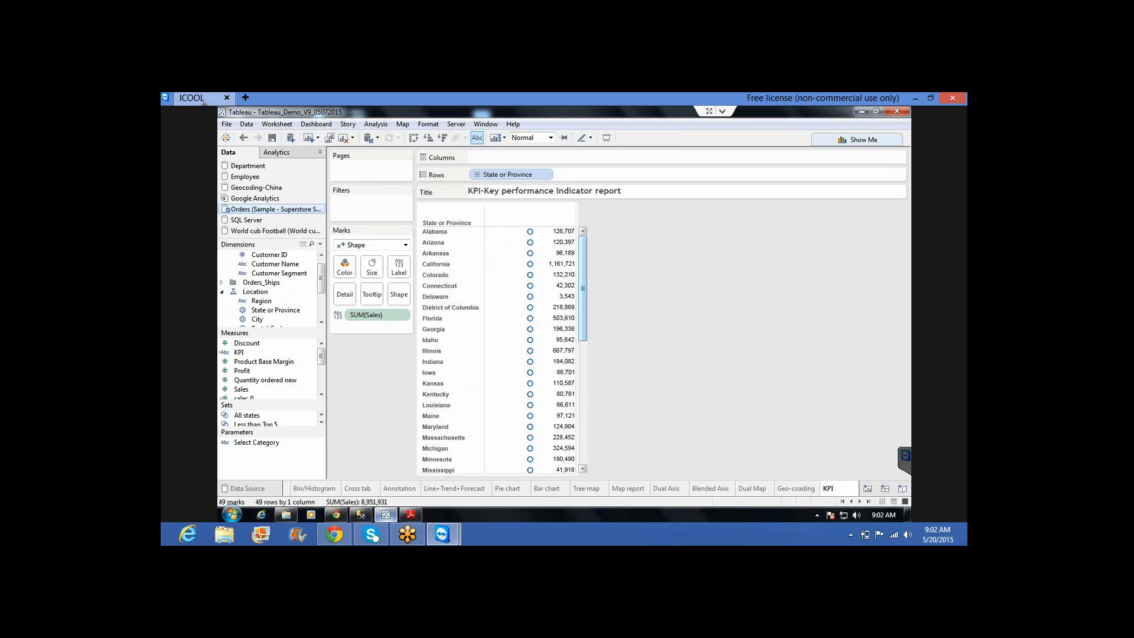
left_click(241, 353)
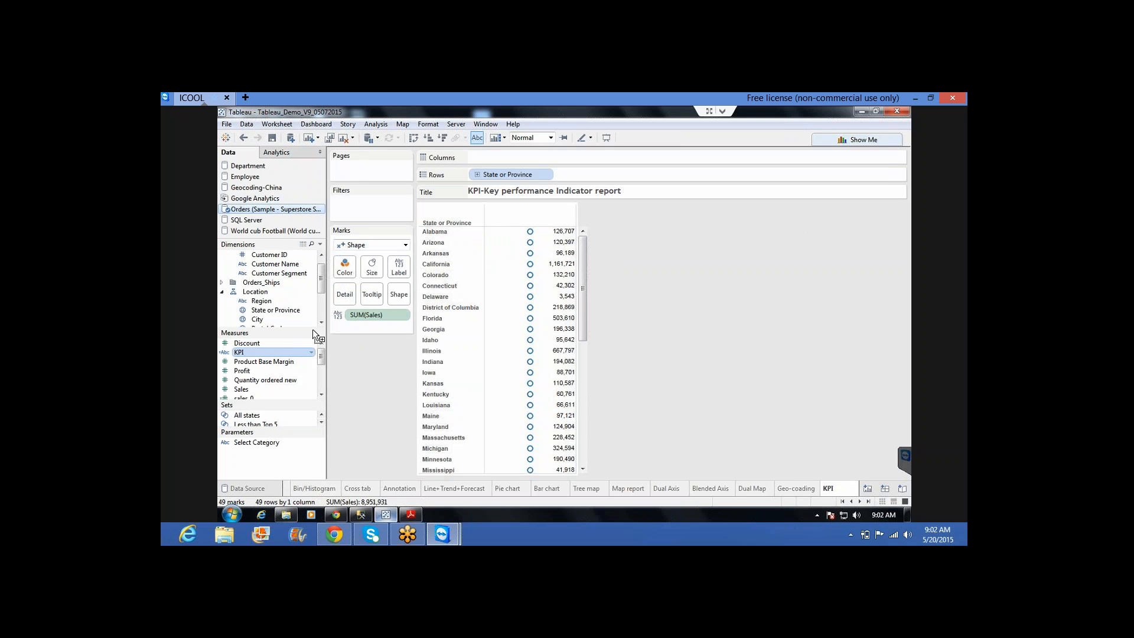
left_click_drag(313, 328, 359, 314)
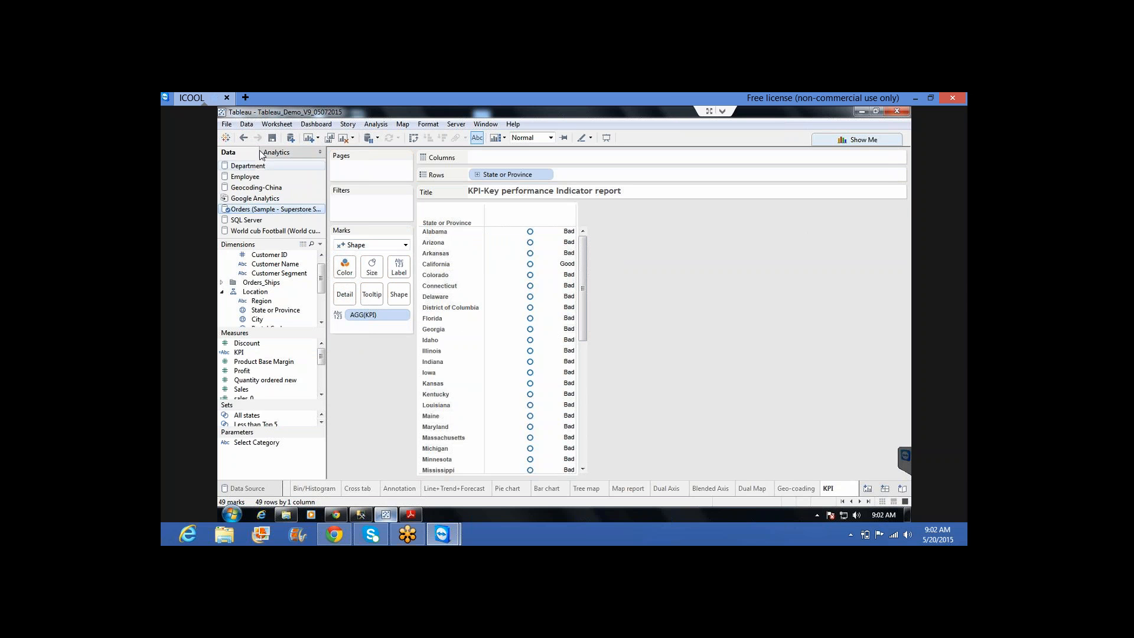
left_click(242, 137)
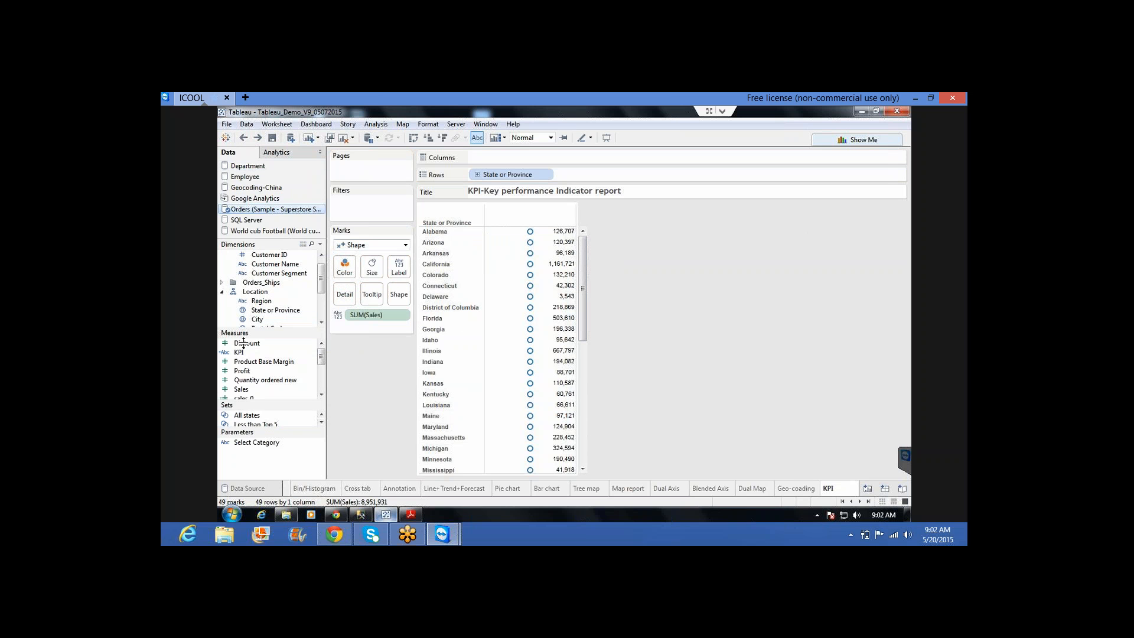
Assign the KPI field to Shape so each state's mark reflects its Good or Bad status
left_click_drag(240, 354, 399, 295)
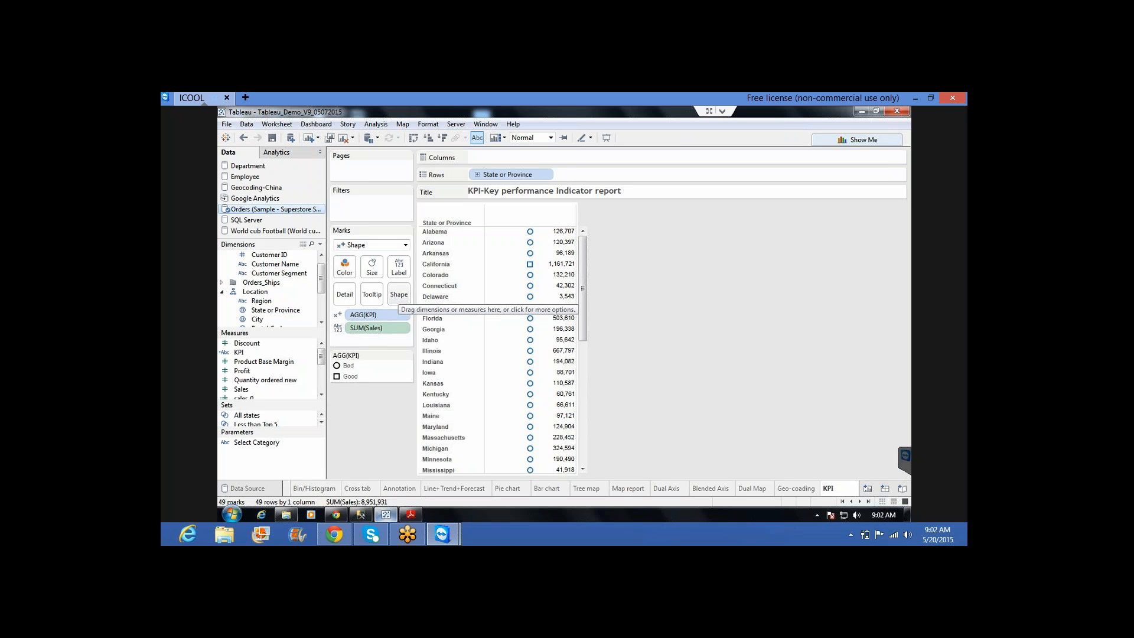
mouse_move(532, 241)
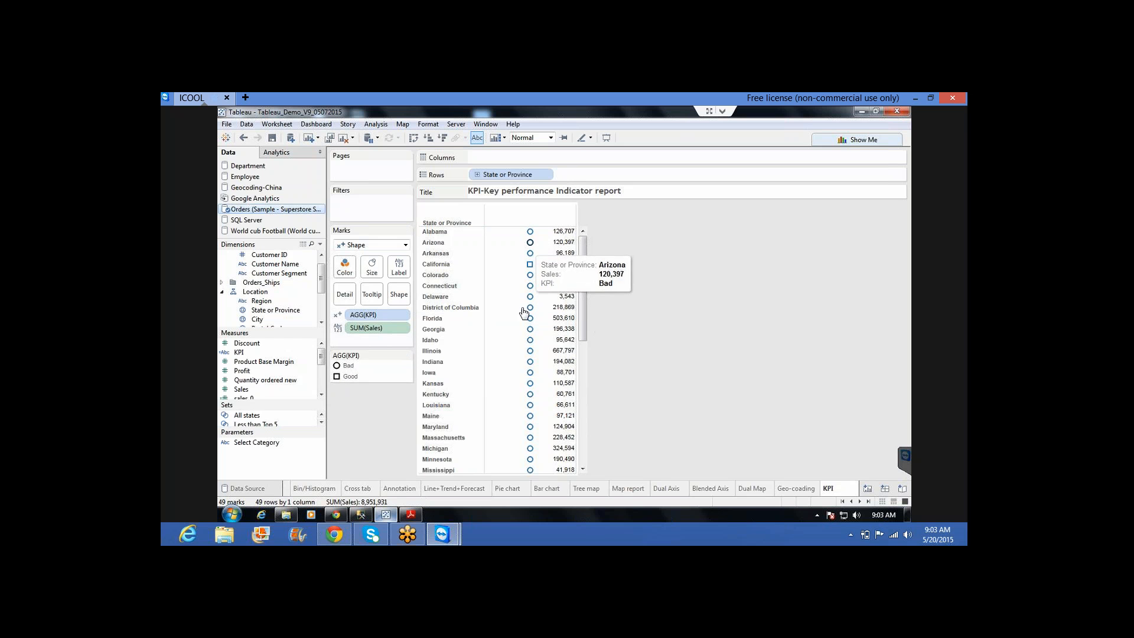
mouse_move(530, 351)
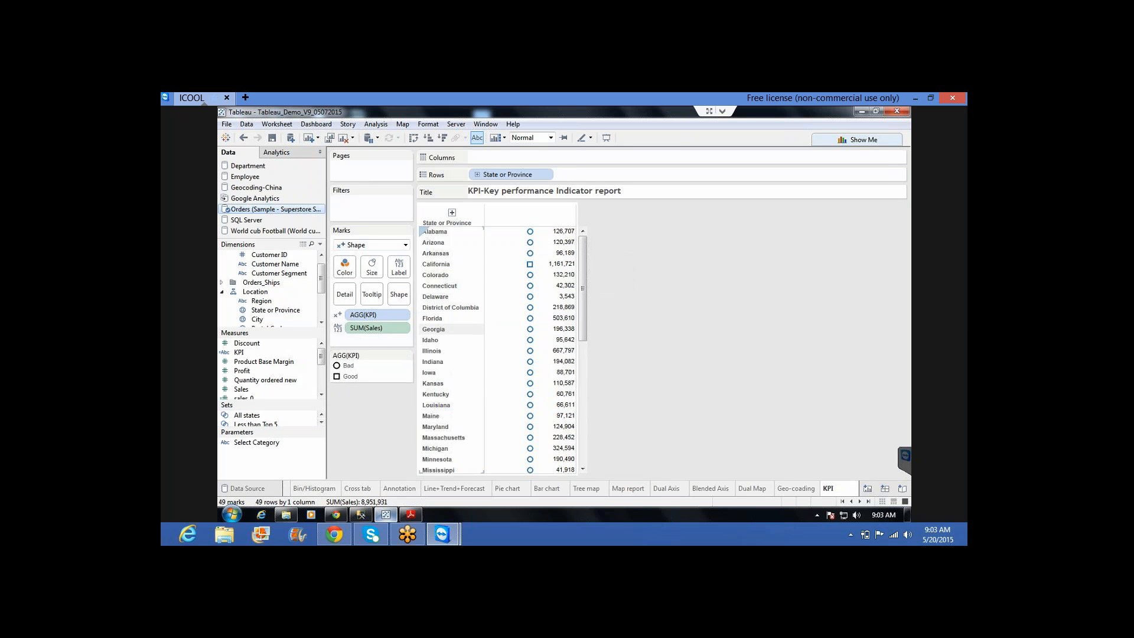
Turn off the mark labels and narrow the column holding the state shapes
left_click(400, 273)
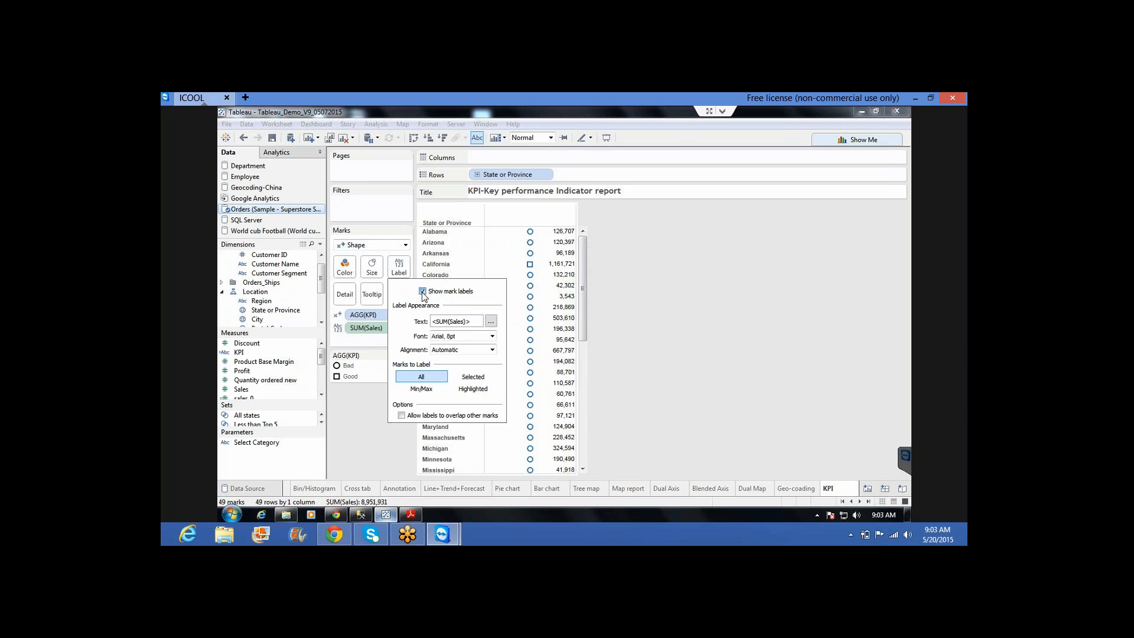
left_click(422, 292)
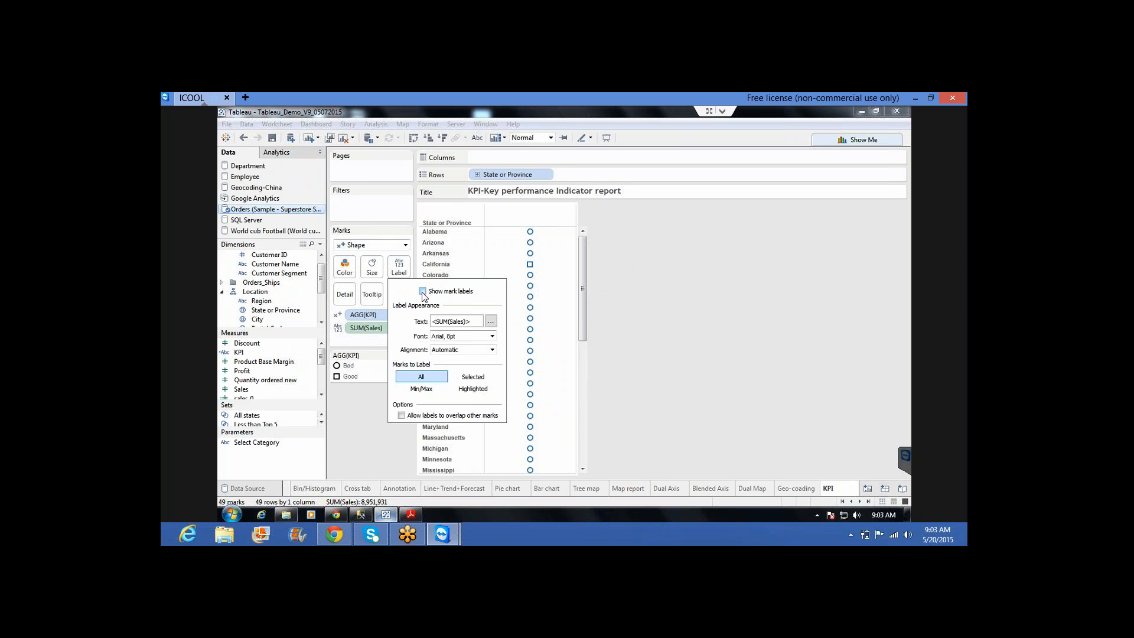
left_click(651, 322)
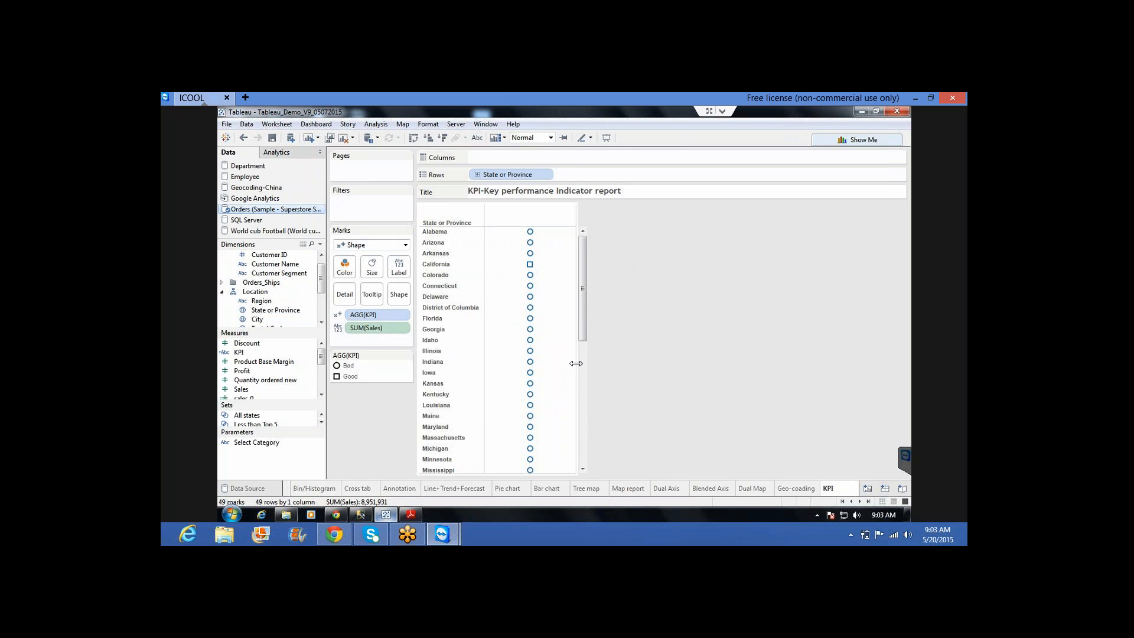
left_click_drag(576, 364, 541, 364)
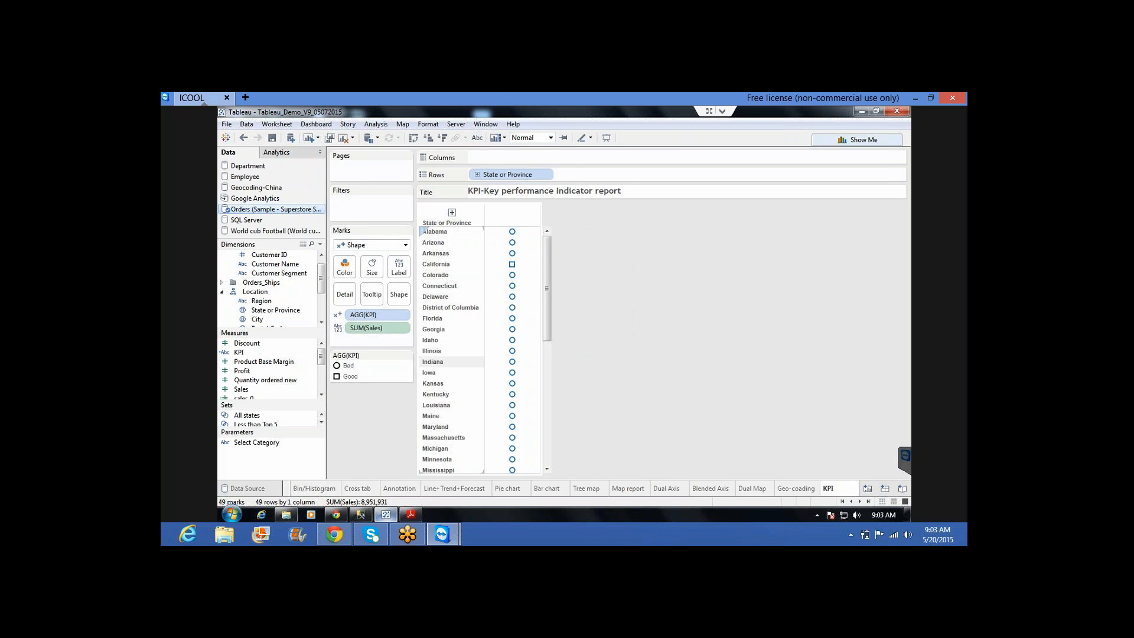
Edit the KPI shapes using the KPI palette and assign the red cross to Bad
left_click(401, 294)
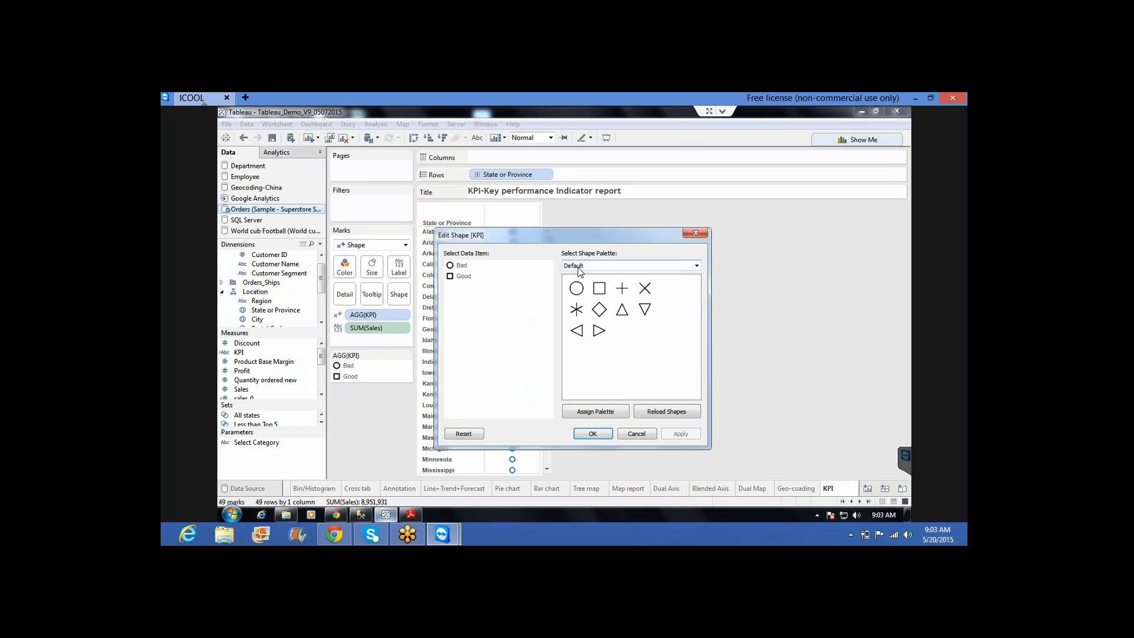
left_click(580, 271)
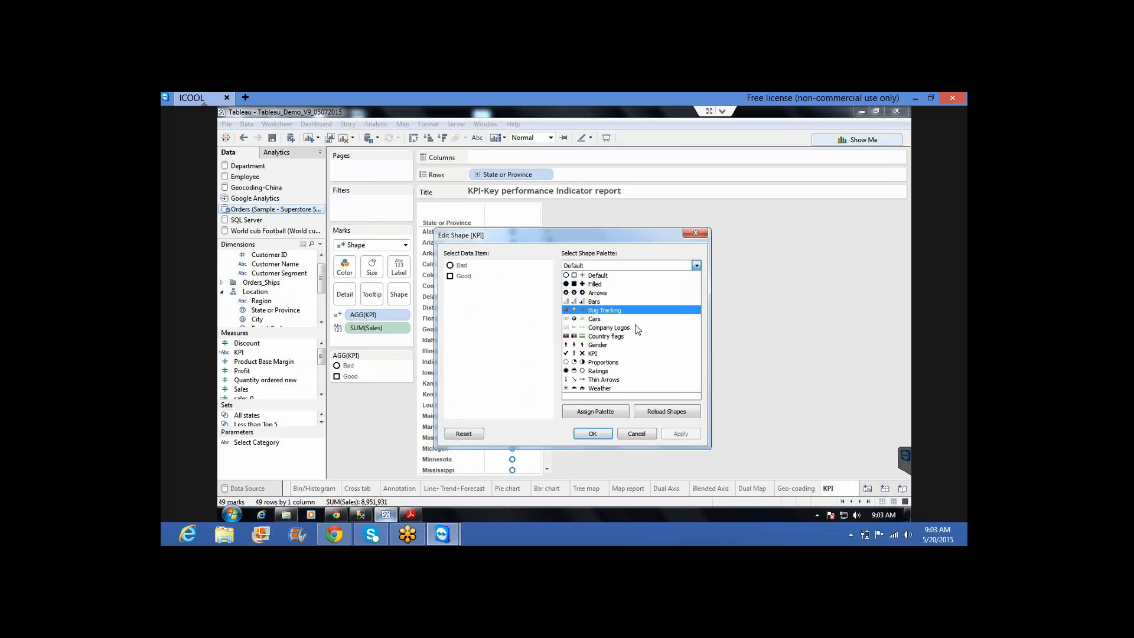
left_click(595, 353)
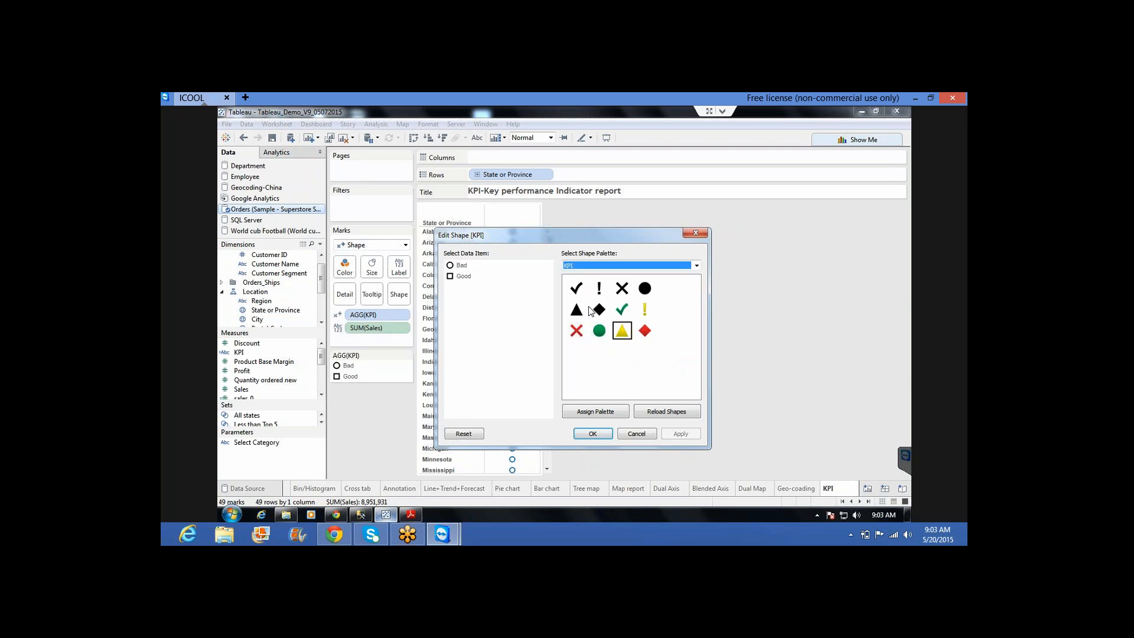
left_click(462, 265)
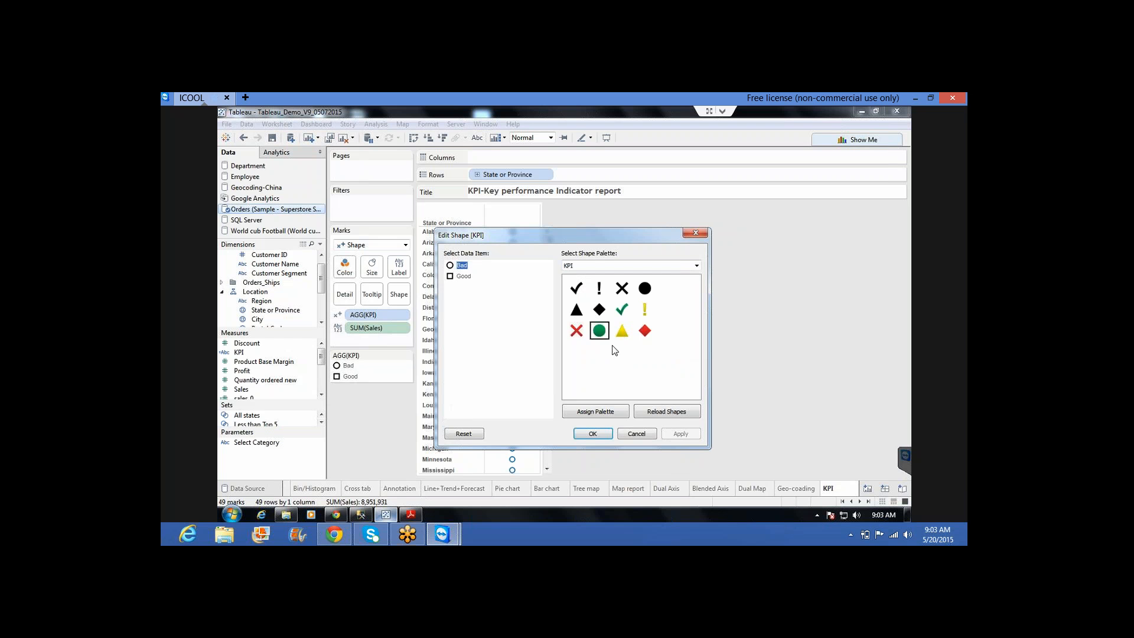
left_click(576, 332)
left_click(577, 332)
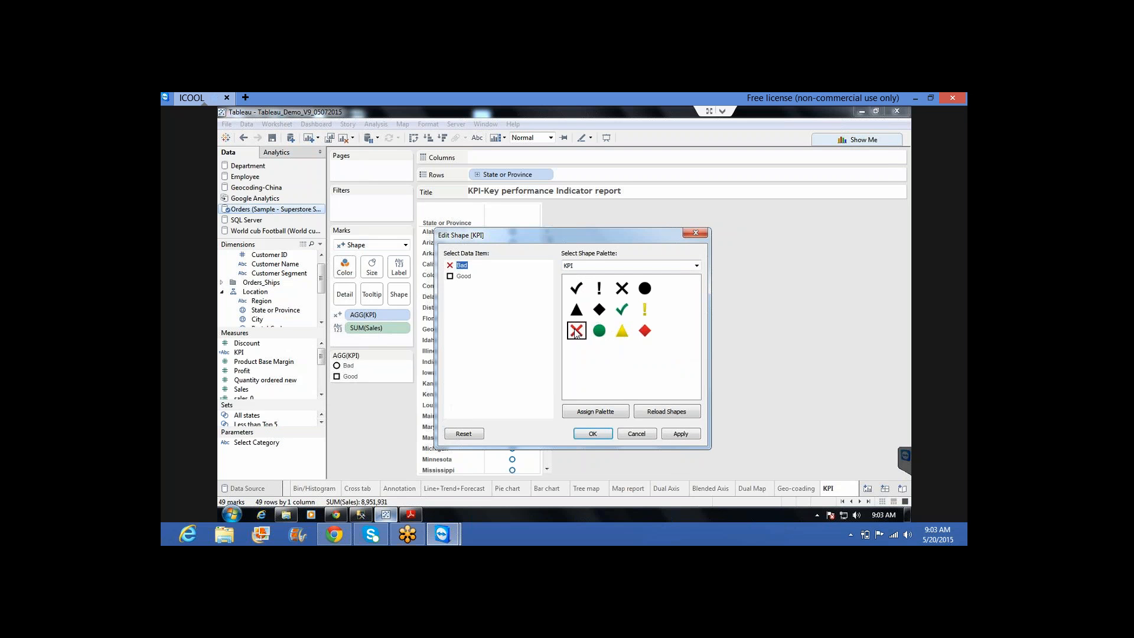
Assign the green check mark to Good and apply the shapes to the state list
left_click(464, 276)
left_click(622, 309)
left_click(592, 436)
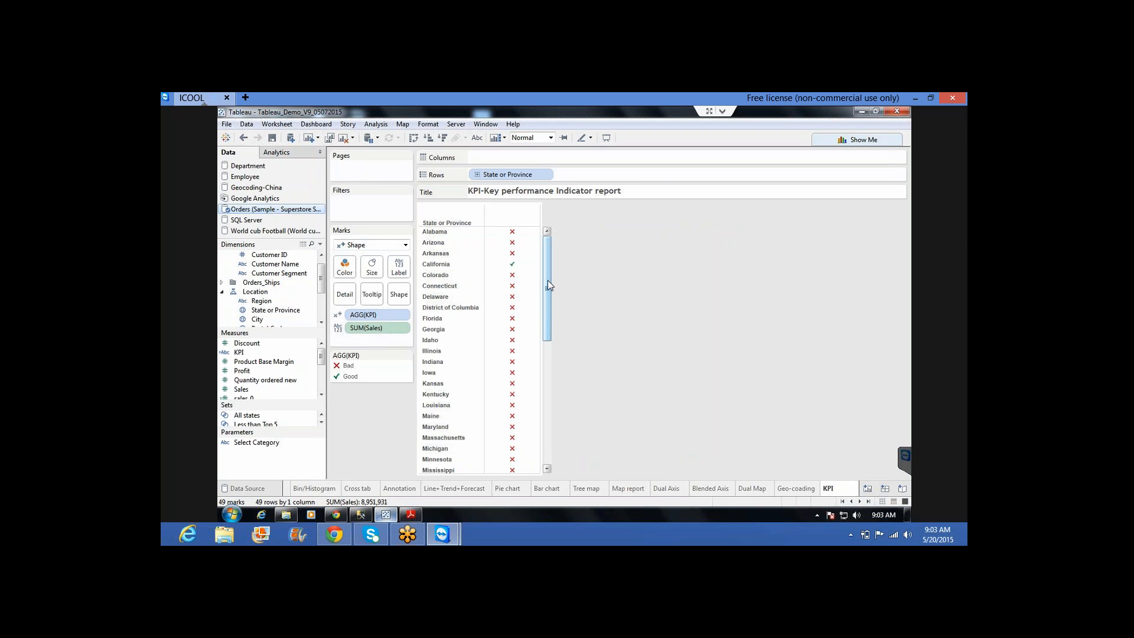
left_click_drag(547, 280, 554, 402)
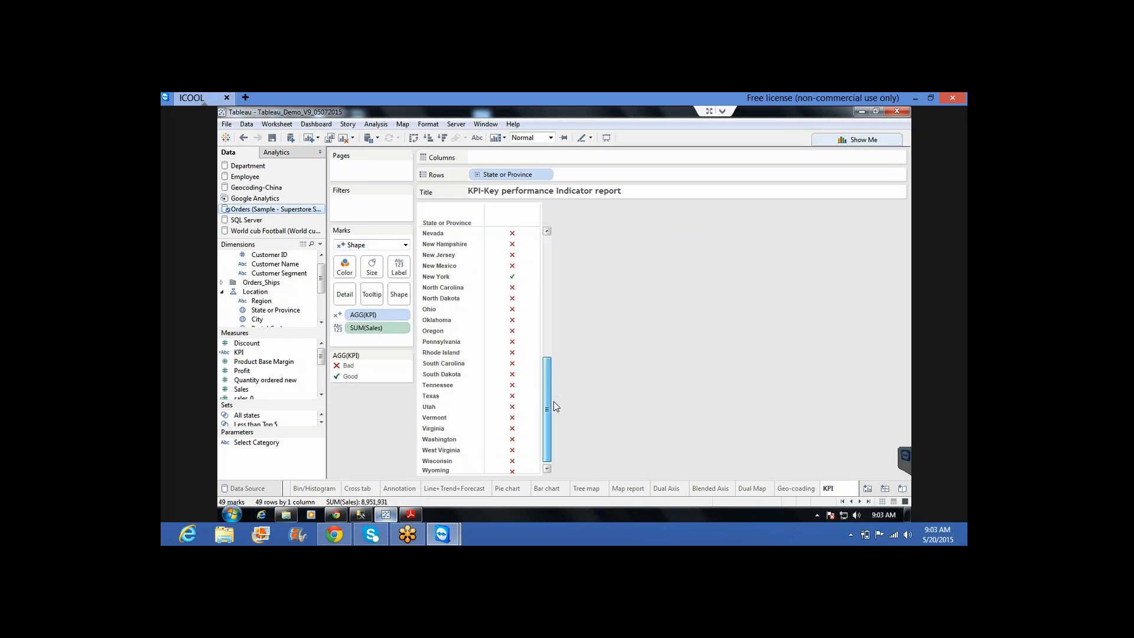
left_click(549, 297)
left_click_drag(549, 288, 549, 261)
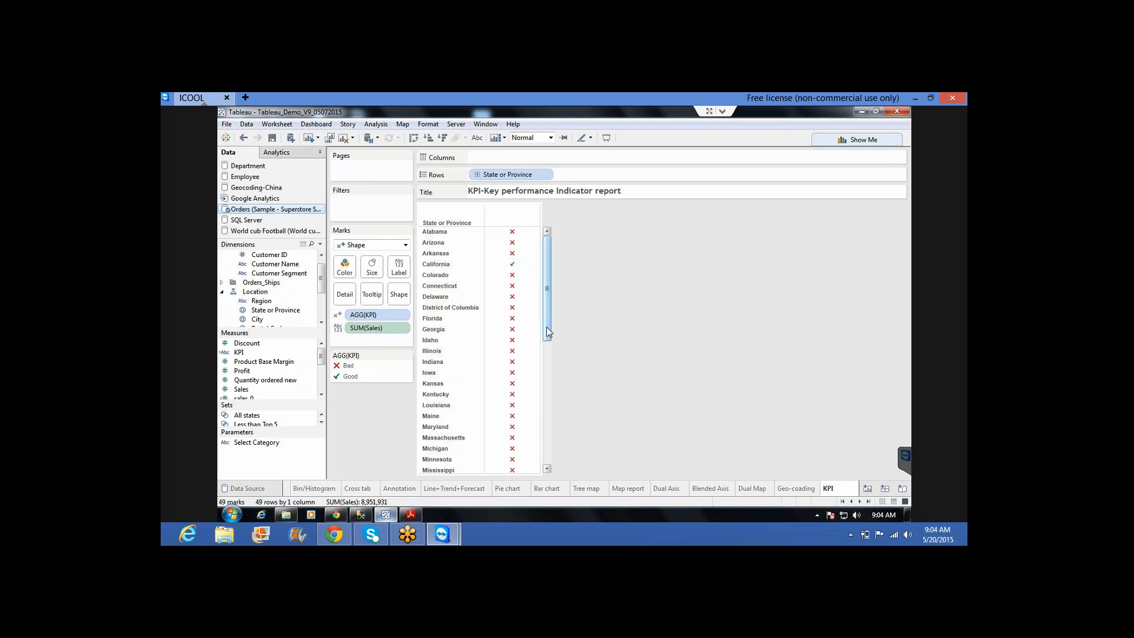
Create a new parameter named Select Target Value
mouse_move(547, 328)
left_mouse_down()
mouse_move(543, 439)
mouse_move(551, 332)
left_mouse_up()
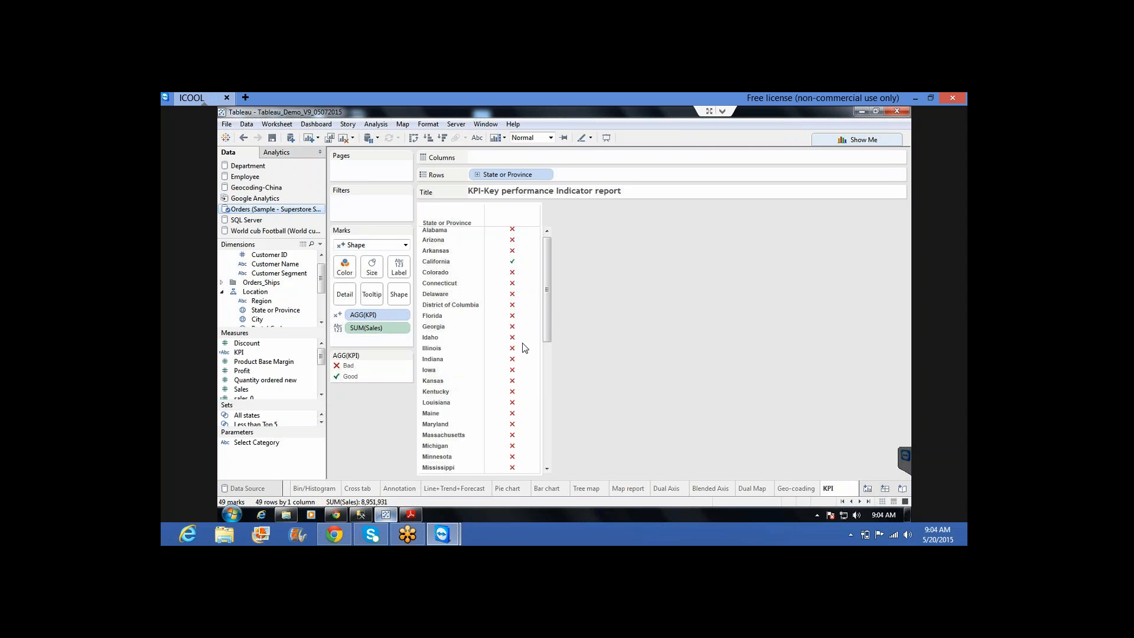
right_click(270, 457)
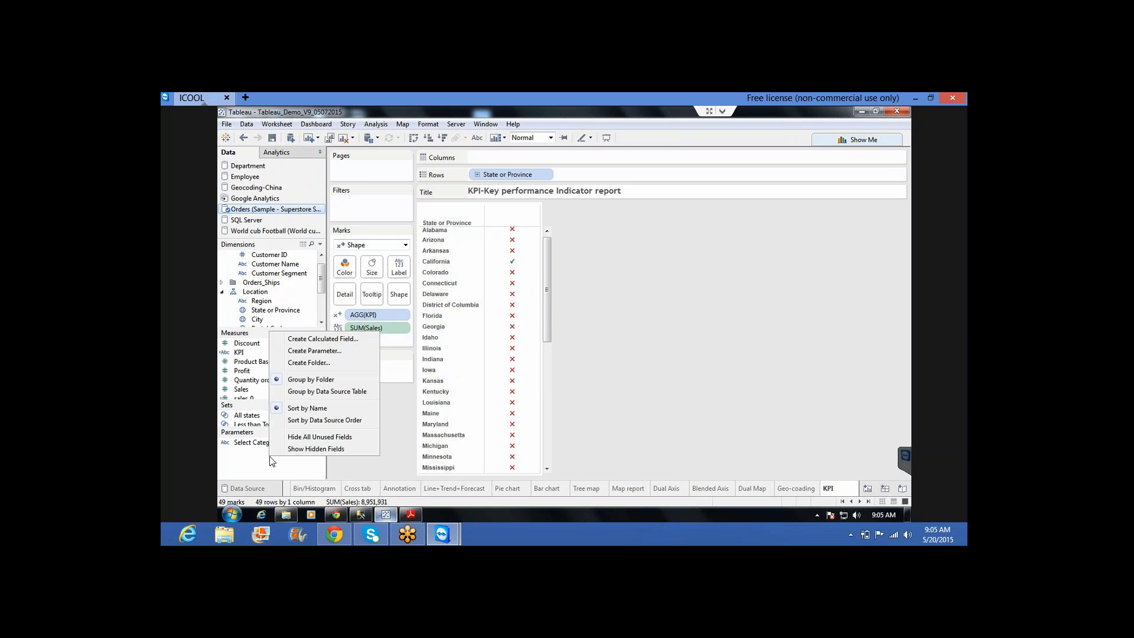
left_click(311, 351)
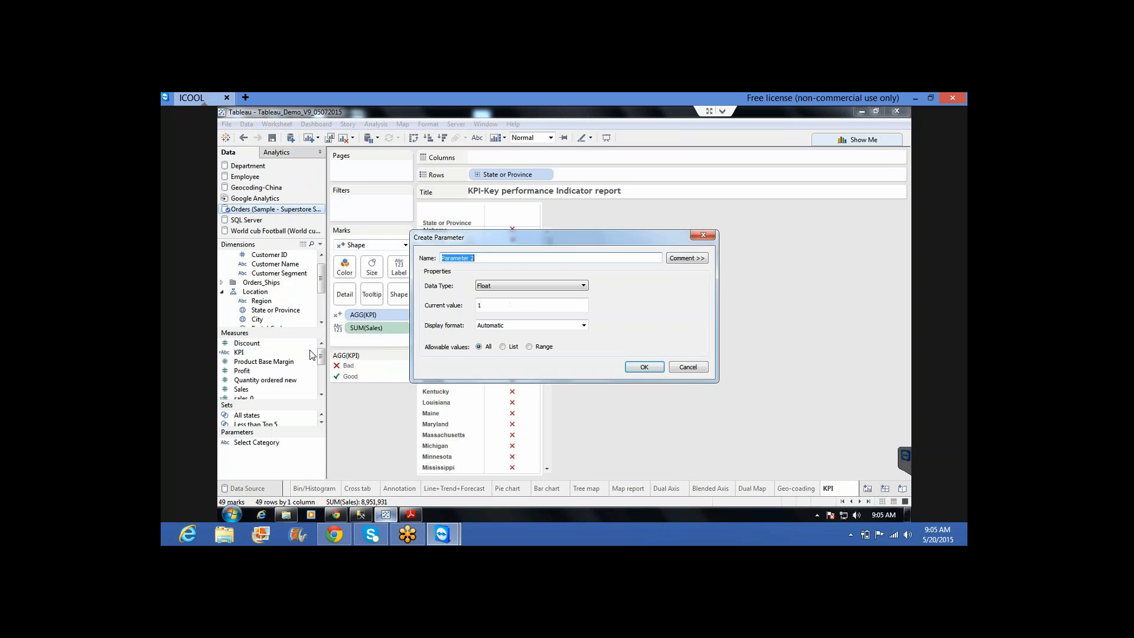
type("K")
type("Sh")
type("ow KPI")
type(" Value")
key("shift+Right")
key("shift+Right")
key("shift+Right")
key("shift+Right")
type("Select")
key("shift+Right")
key("shift+Right")
key("shift+Right")
type("Target")
Set the new parameter's data type to Integer
left_click(489, 288)
left_click(488, 285)
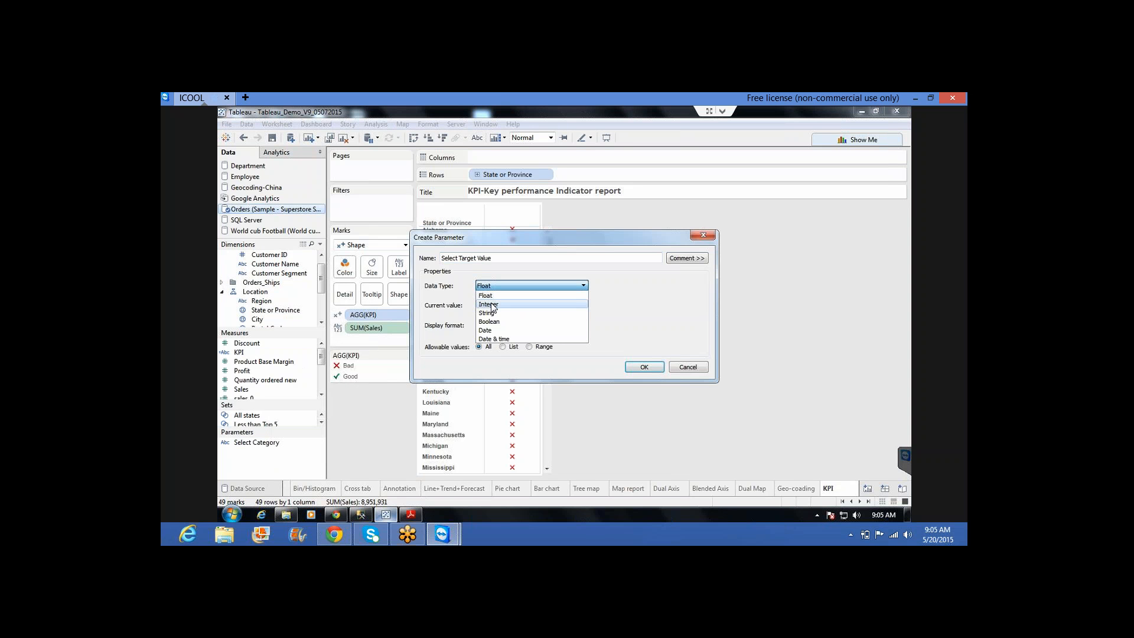
left_click(489, 305)
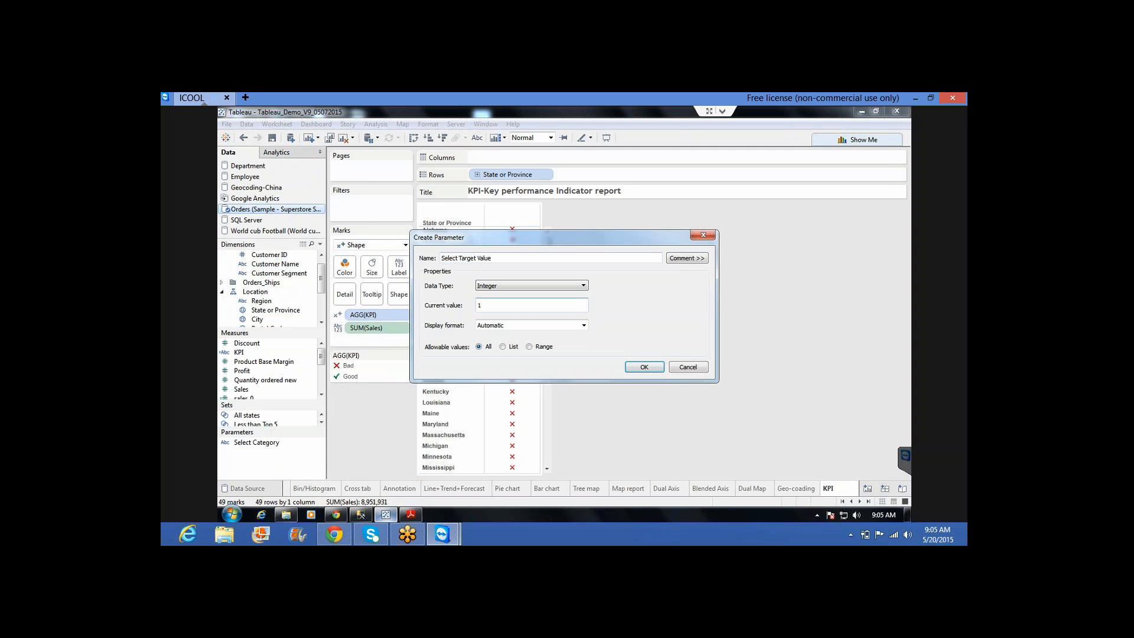
Restrict the parameter's allowable values to a range with a minimum of 650000 and a maximum of 750000
left_click(529, 347)
left_click(428, 381)
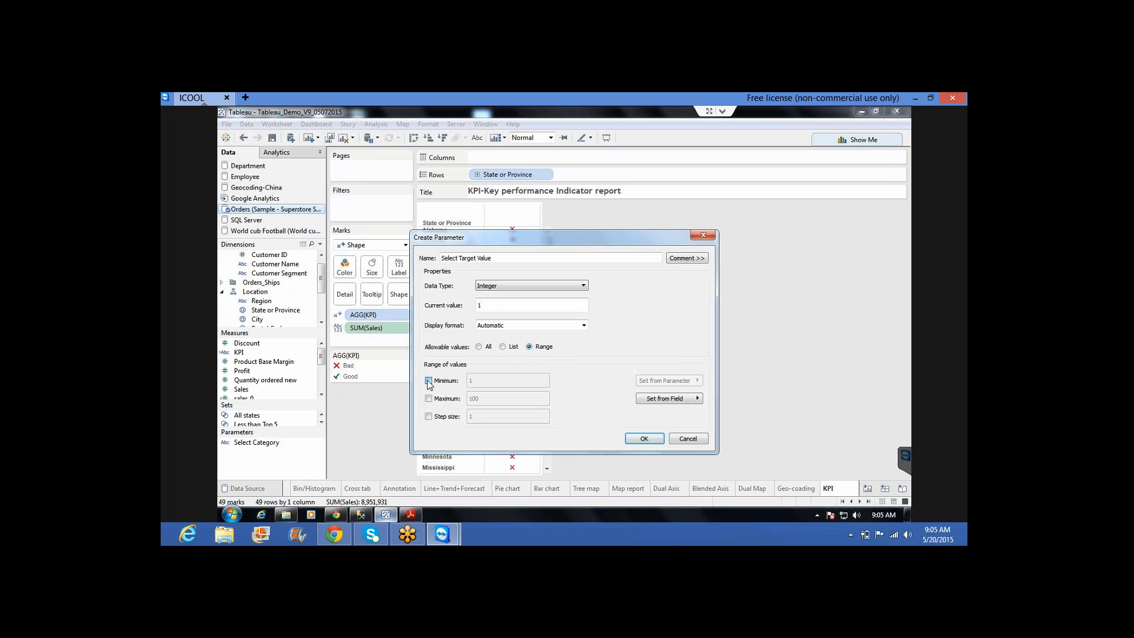
double_click(495, 383)
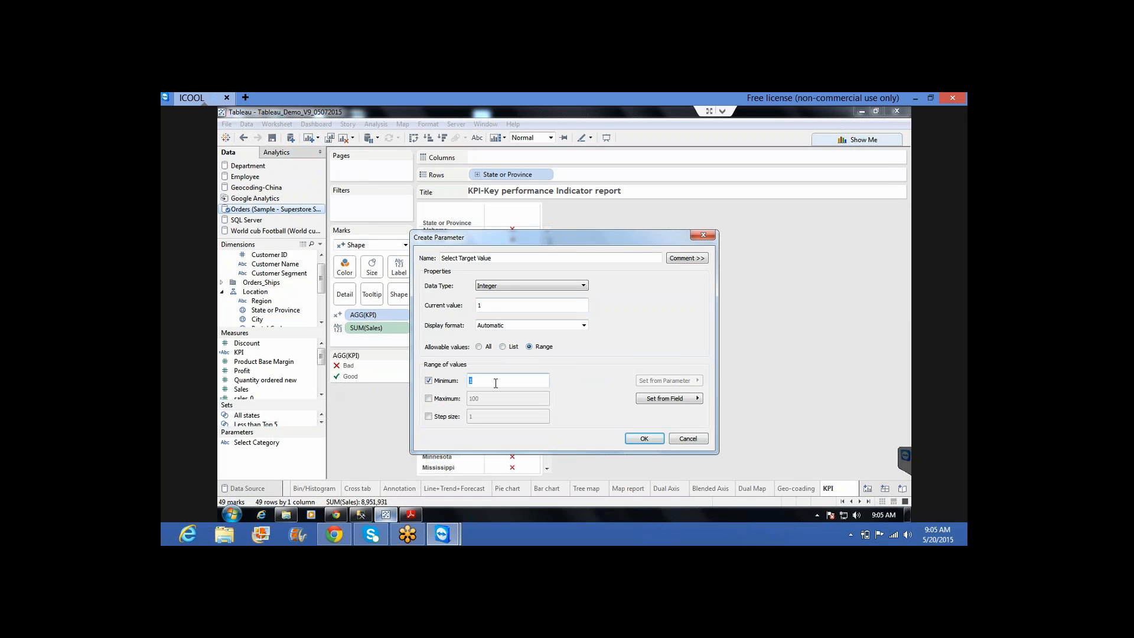
type("650000")
left_click(429, 399)
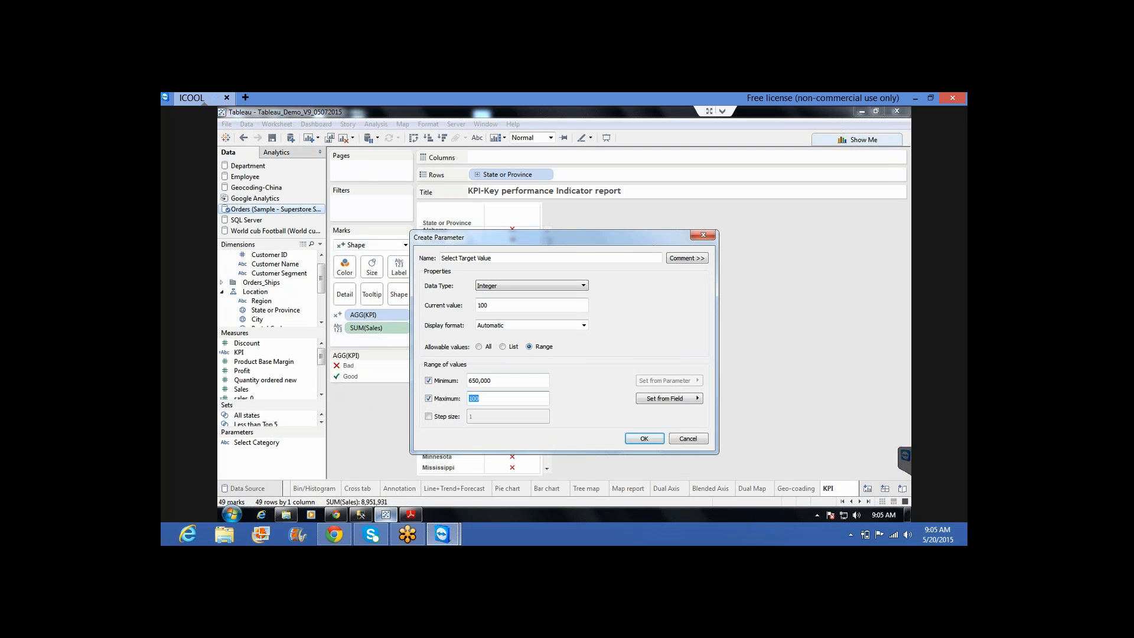
type("750000")
Set the parameter's current value to 650,000 and save the parameter
double_click(516, 305)
type("650,000")
left_click(646, 438)
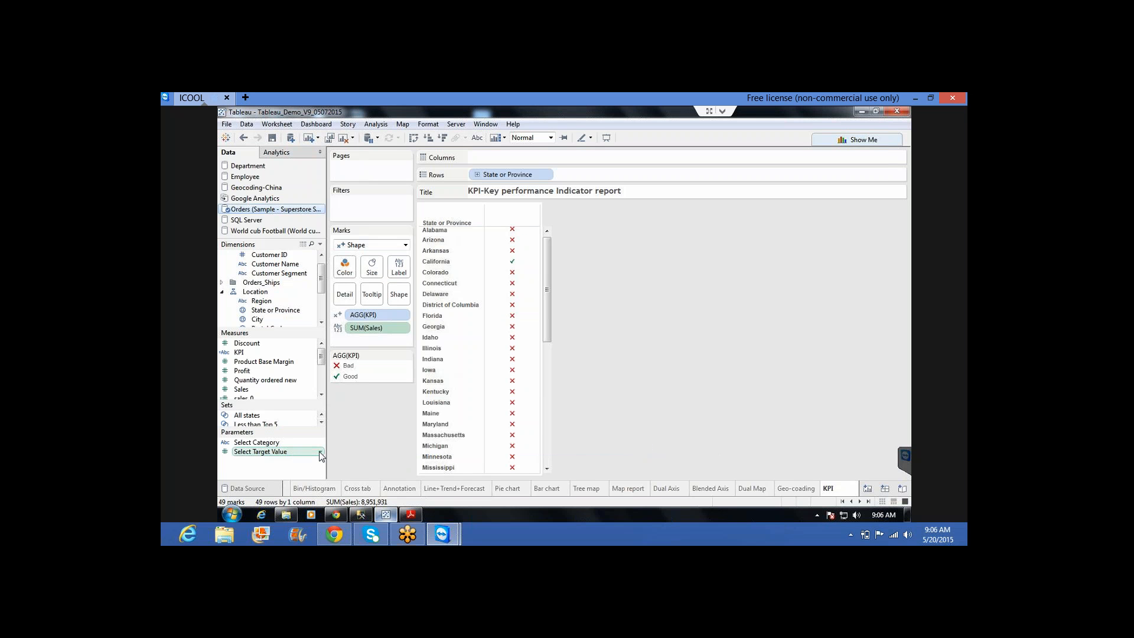
Show the Select Target Value parameter control and raise its slider to about 725,174
left_click(320, 454)
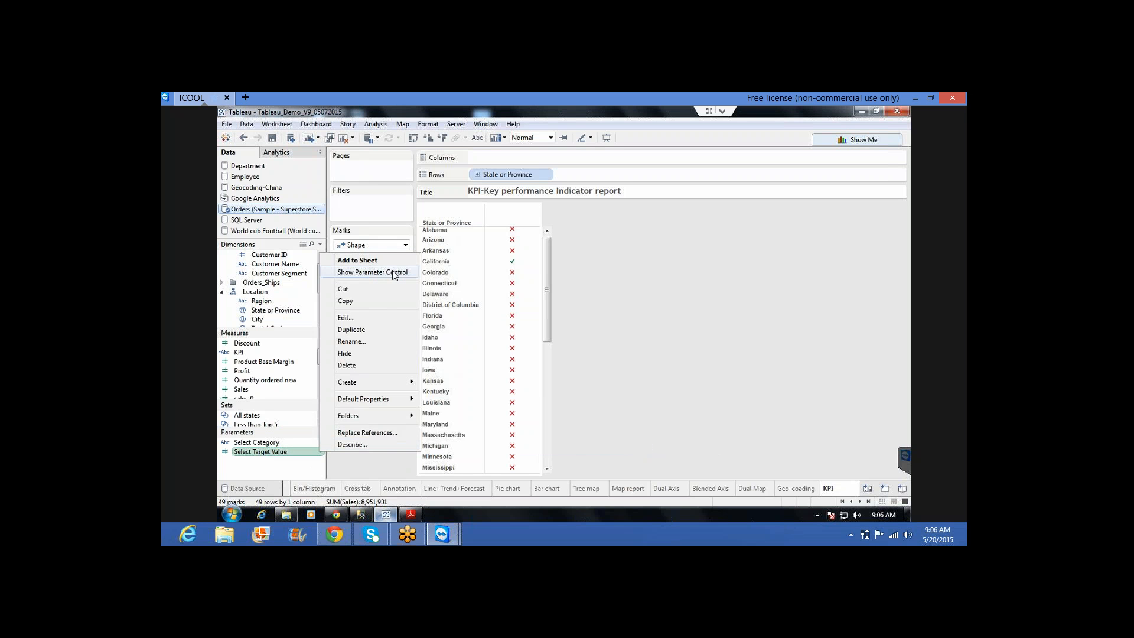
left_click(393, 273)
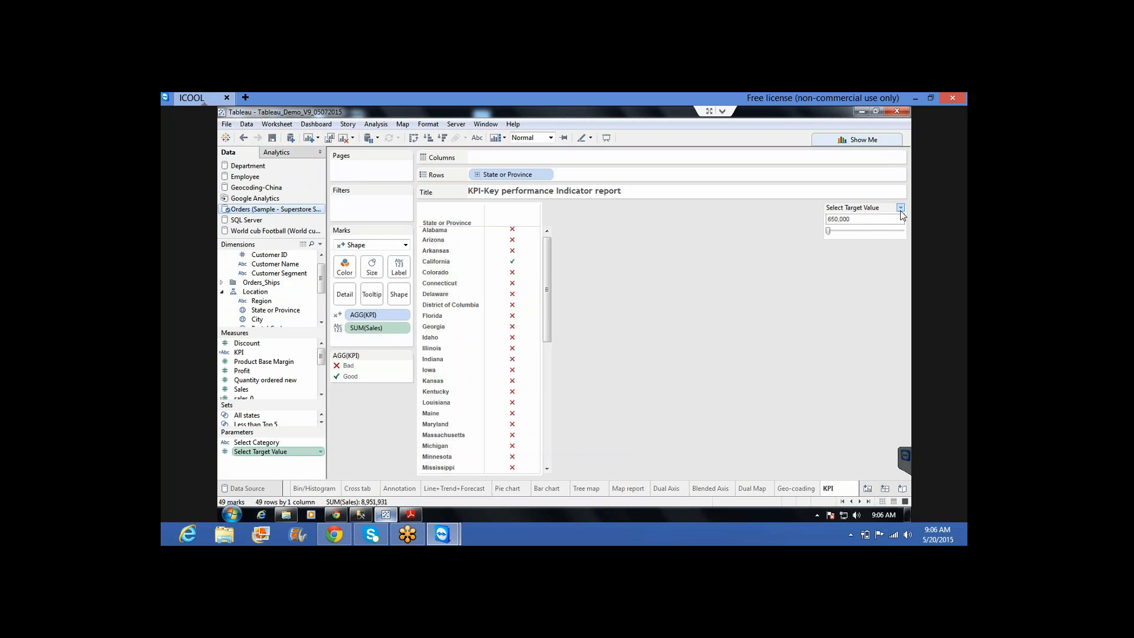
left_click(900, 208)
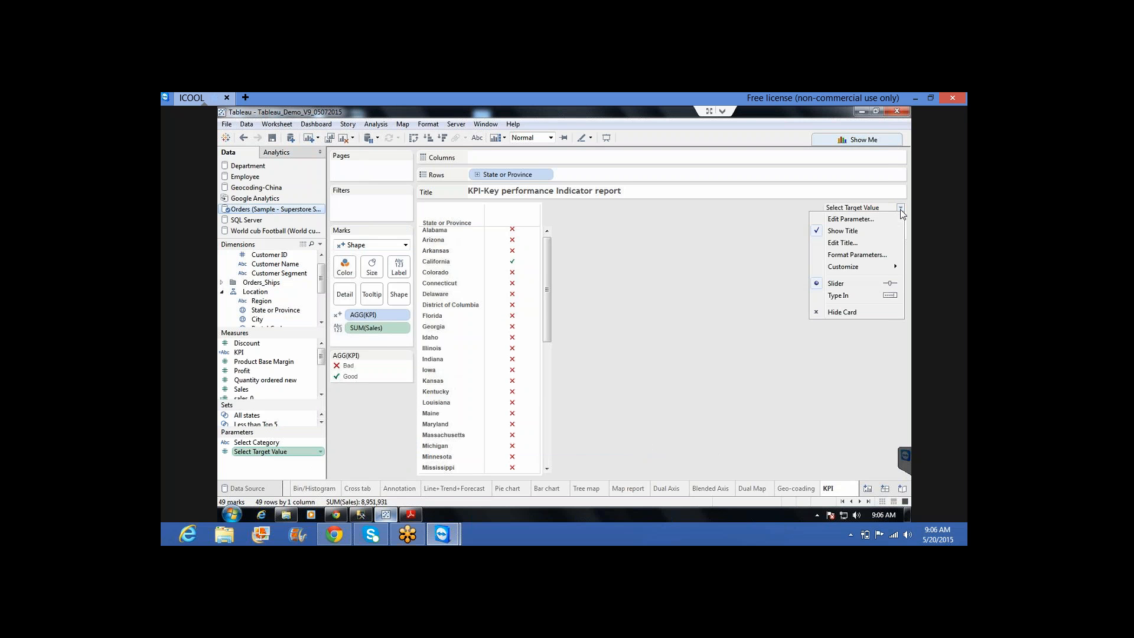
left_click(763, 242)
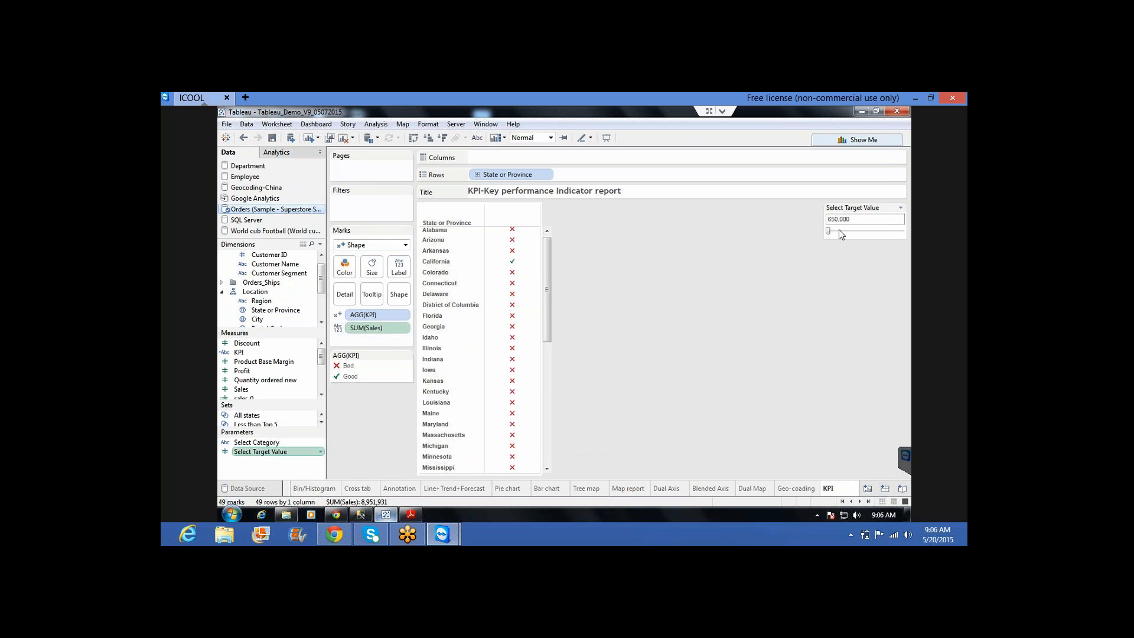
left_click_drag(839, 229, 883, 231)
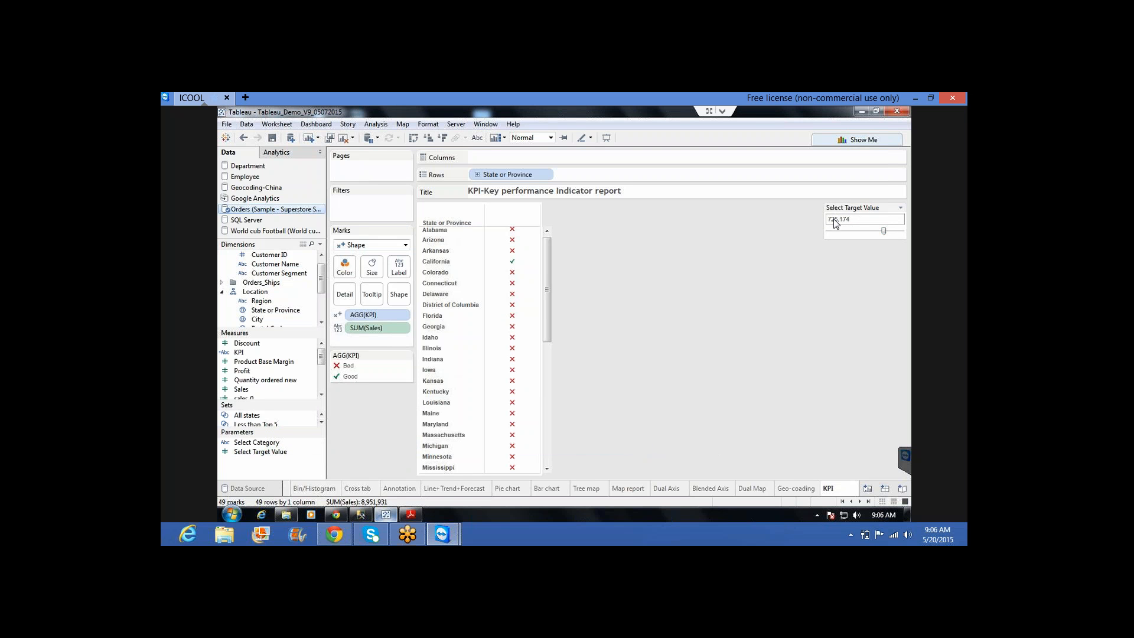
Switch the Select Target Value control to the Type In format and back to the Slider format
left_click(900, 208)
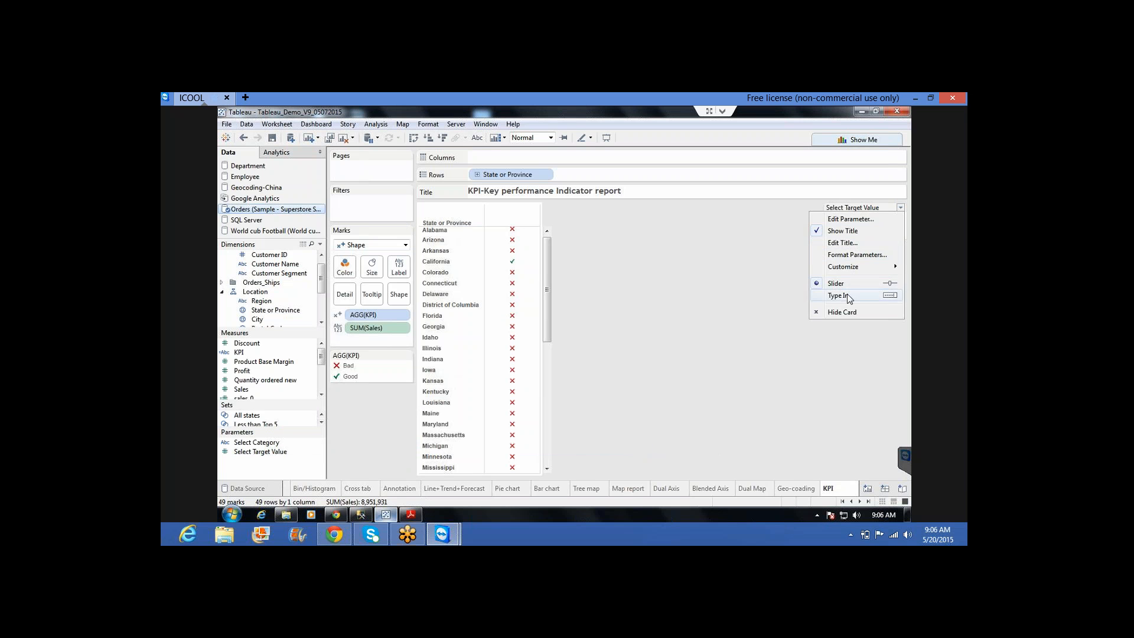
mouse_move(847, 271)
left_click(842, 296)
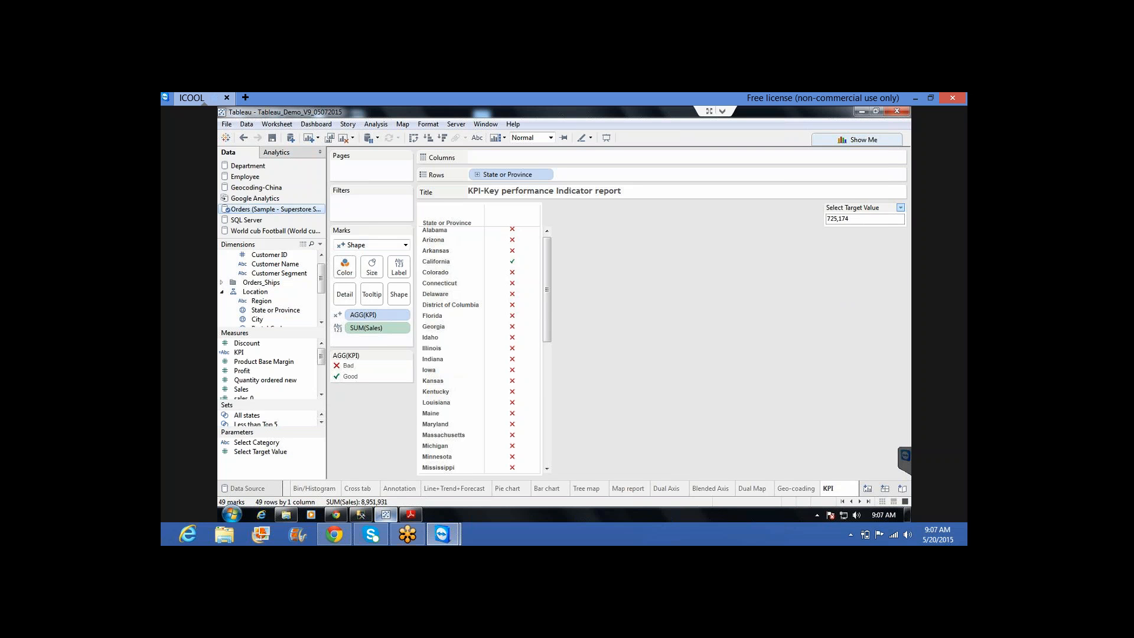
left_click(900, 207)
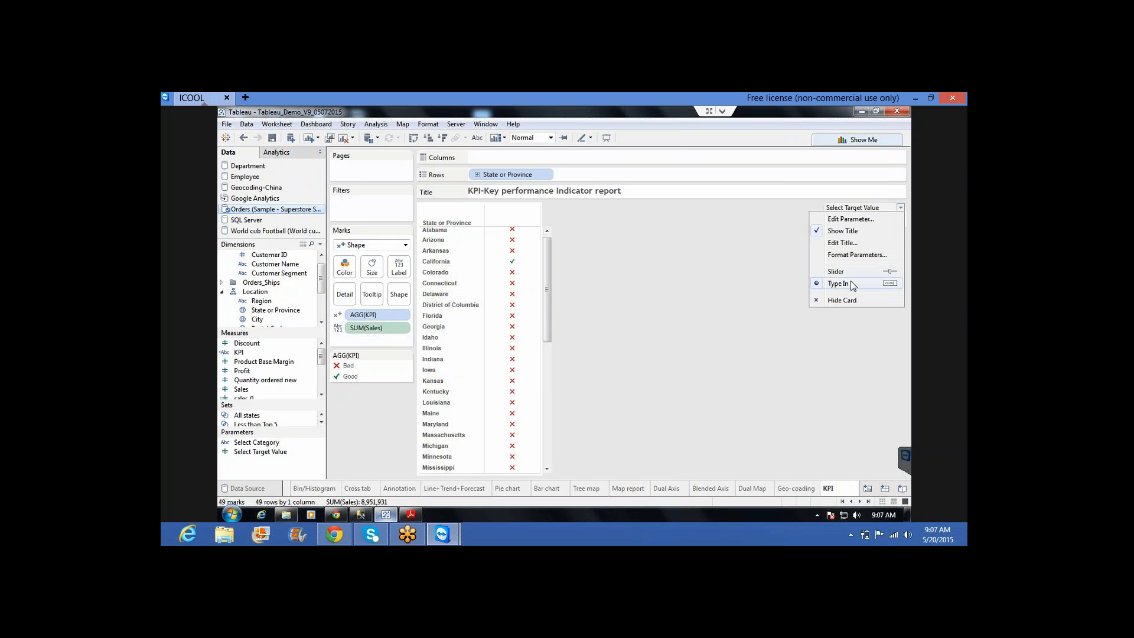
left_click(856, 281)
left_click(900, 207)
left_click(851, 269)
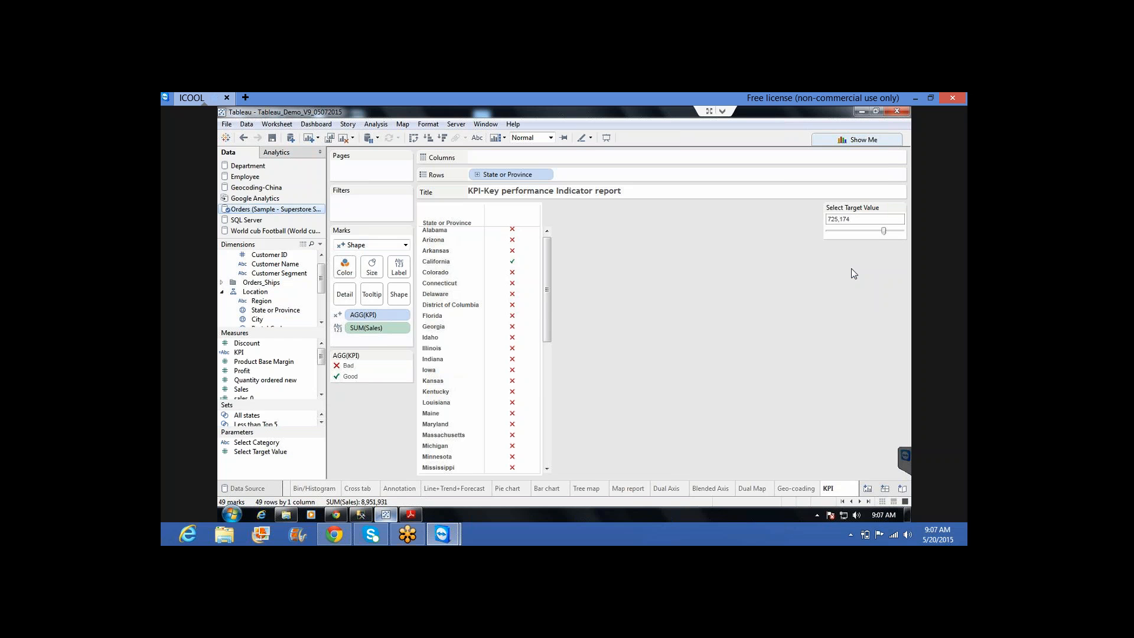
Lower the target value to about 651,479 and turn on the mark labels, widening the column to fit the sales figures
left_click(827, 233)
left_click(828, 231)
left_click(399, 268)
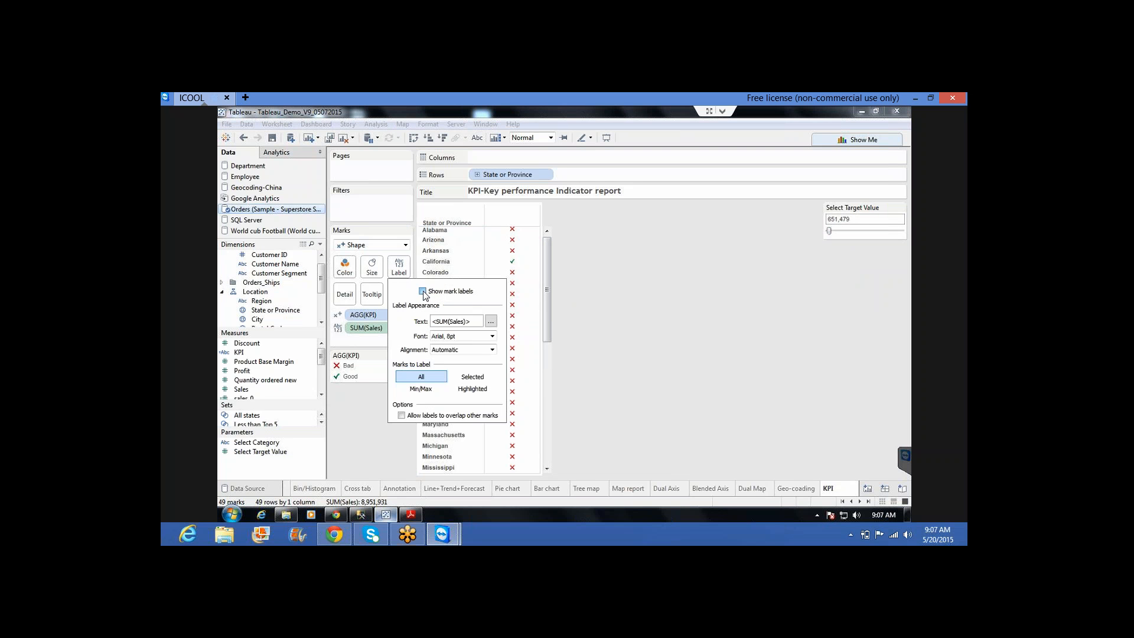
left_click(422, 291)
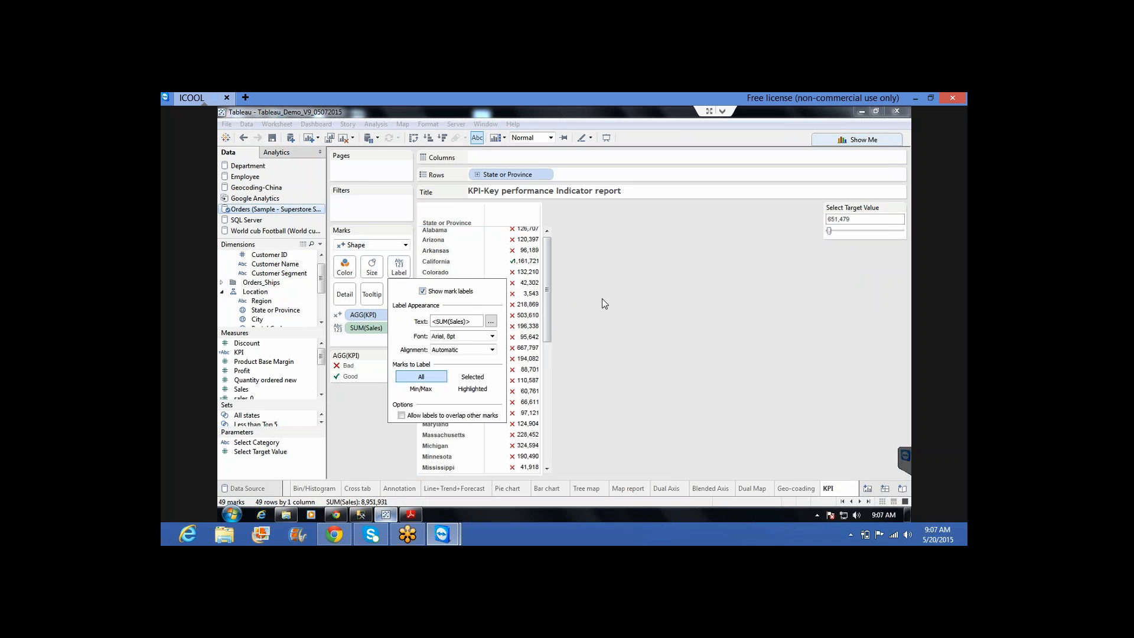
left_click_drag(542, 368, 562, 366)
Inspect the Illinois mark's sales and KPI status against the selected target value
mouse_move(552, 352)
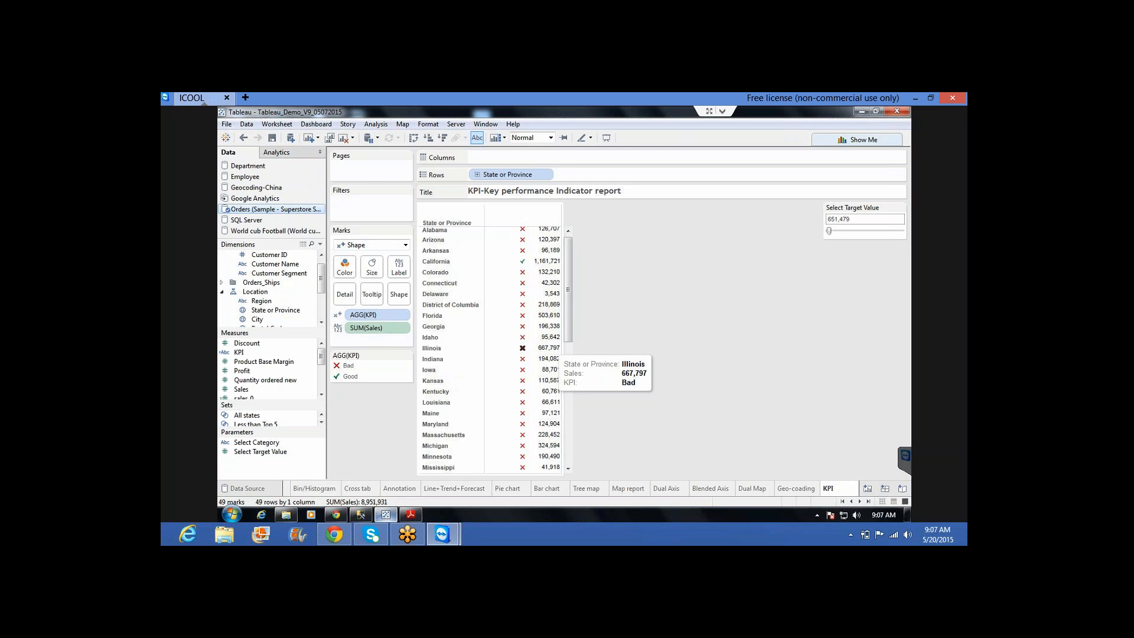
left_click(551, 349)
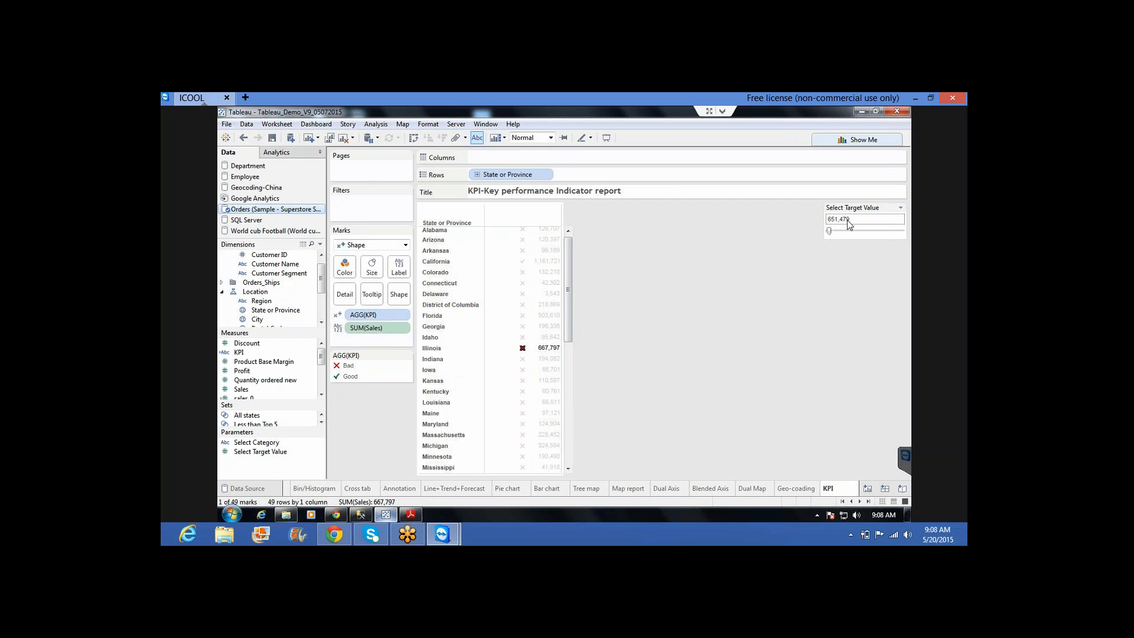
left_click(720, 301)
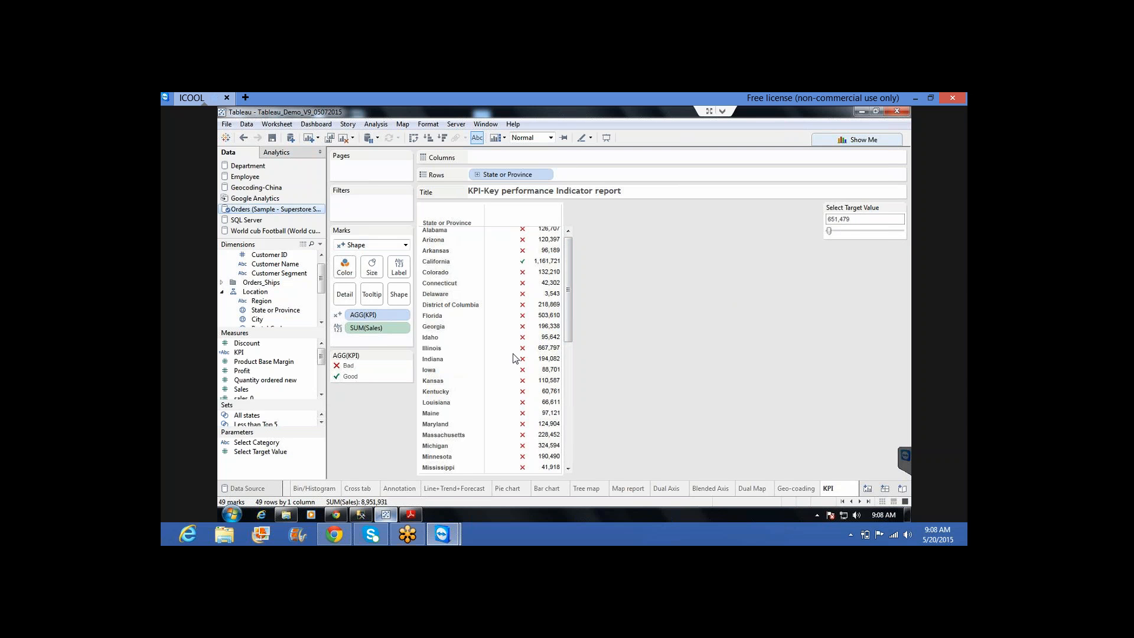
Edit the KPI calculated field, replacing the fixed 700000 threshold with the Select Target Value parameter, and save the calculation
left_click(247, 354)
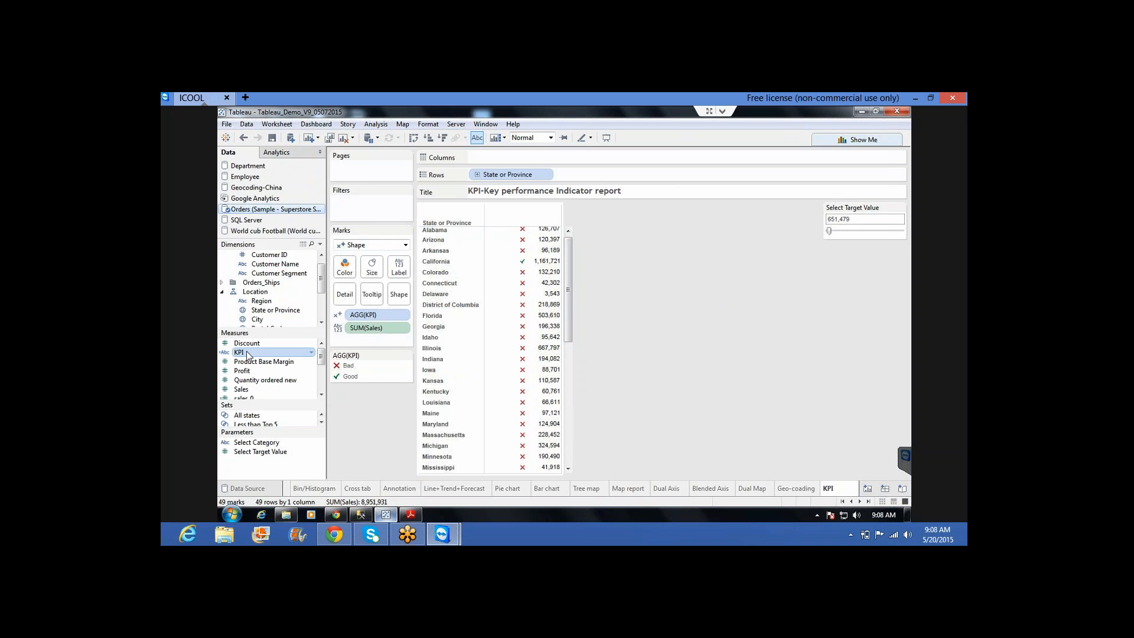
right_click(246, 354)
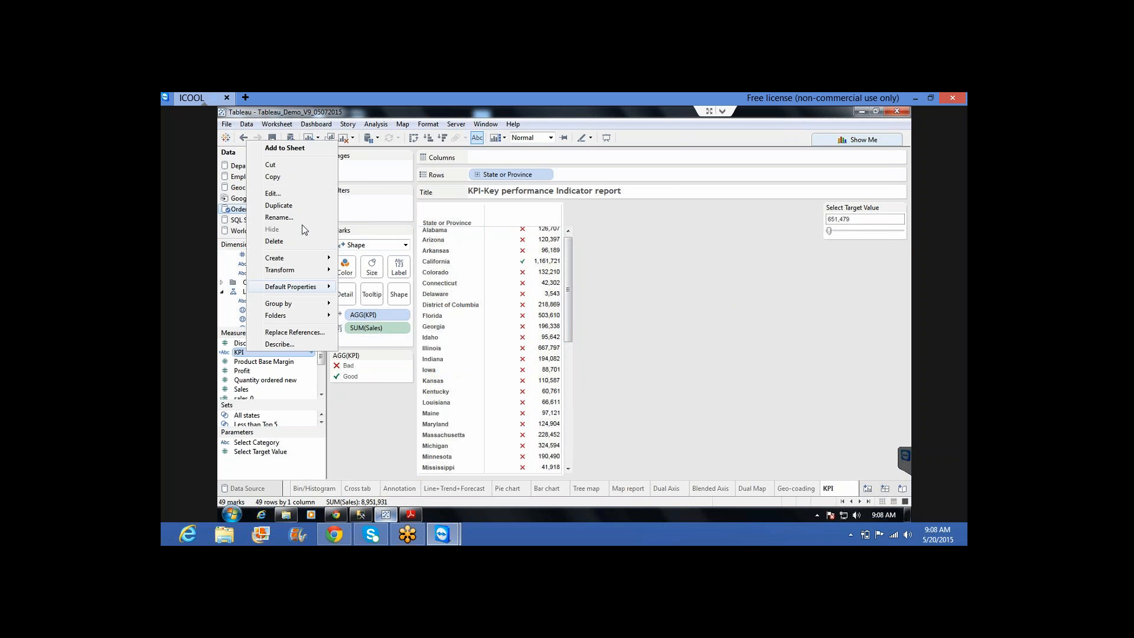
left_click(281, 193)
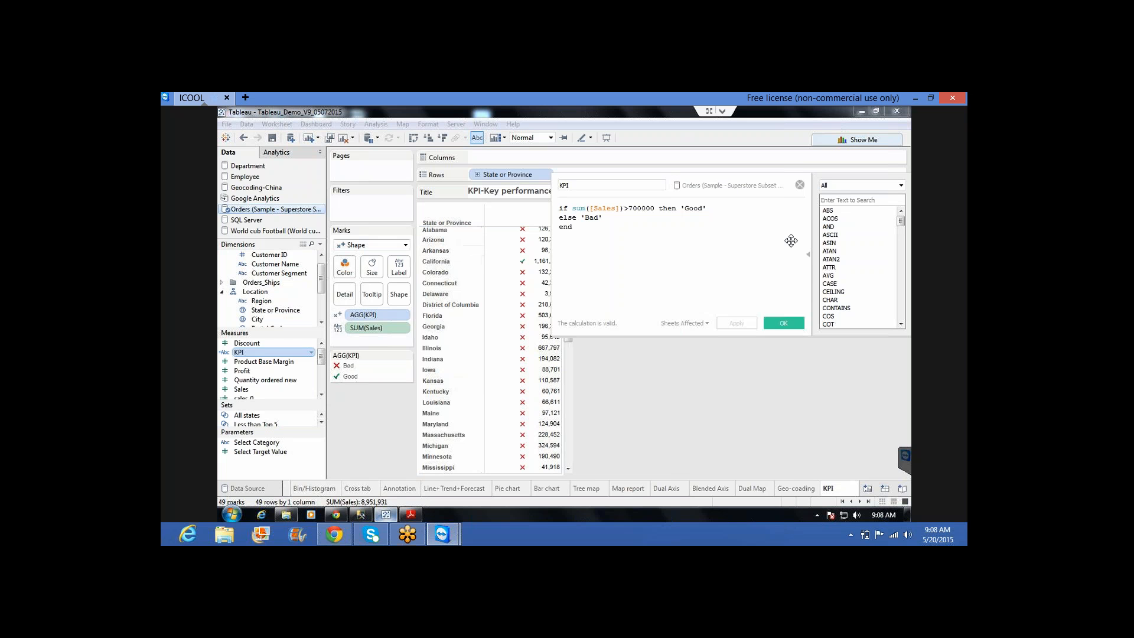
left_click(808, 255)
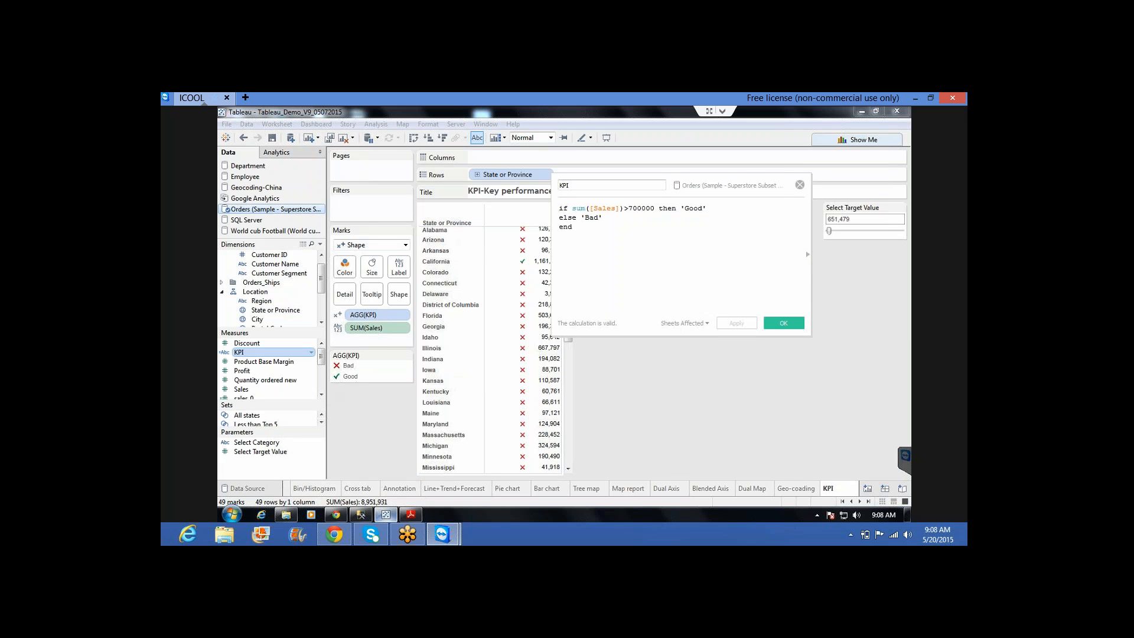
left_click_drag(740, 178, 786, 272)
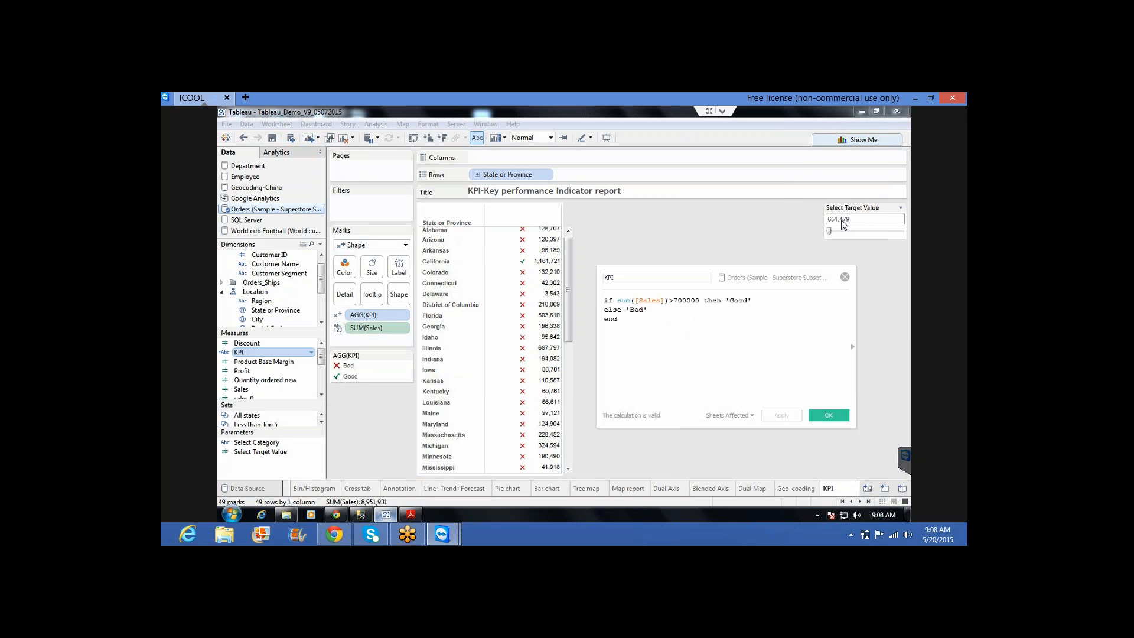
double_click(684, 301)
left_click_drag(264, 453, 683, 300)
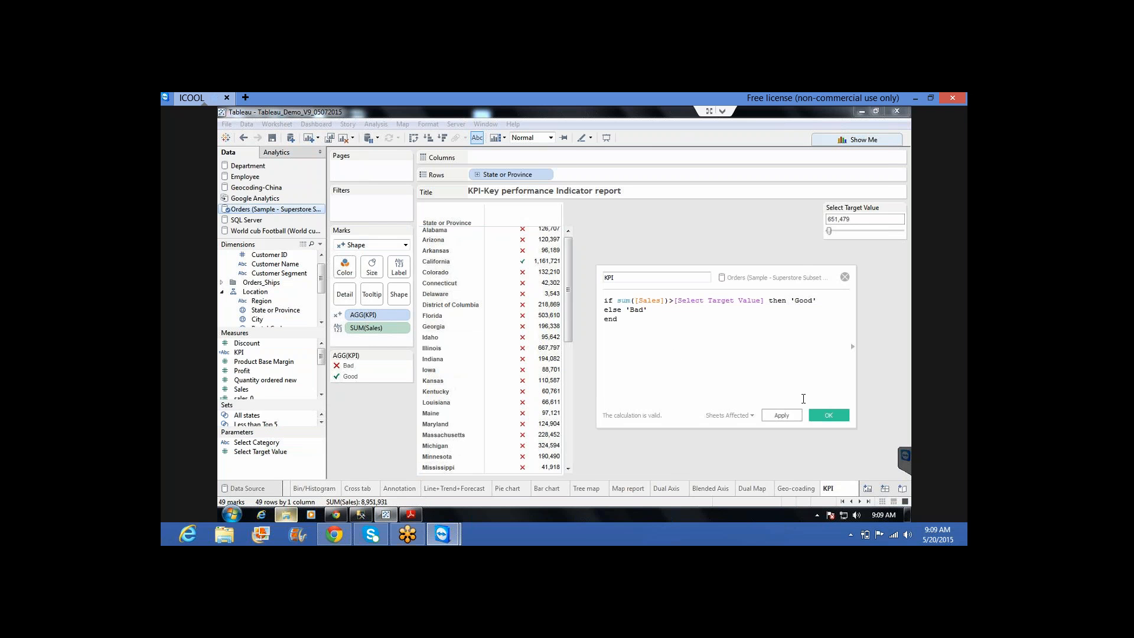
left_click(826, 415)
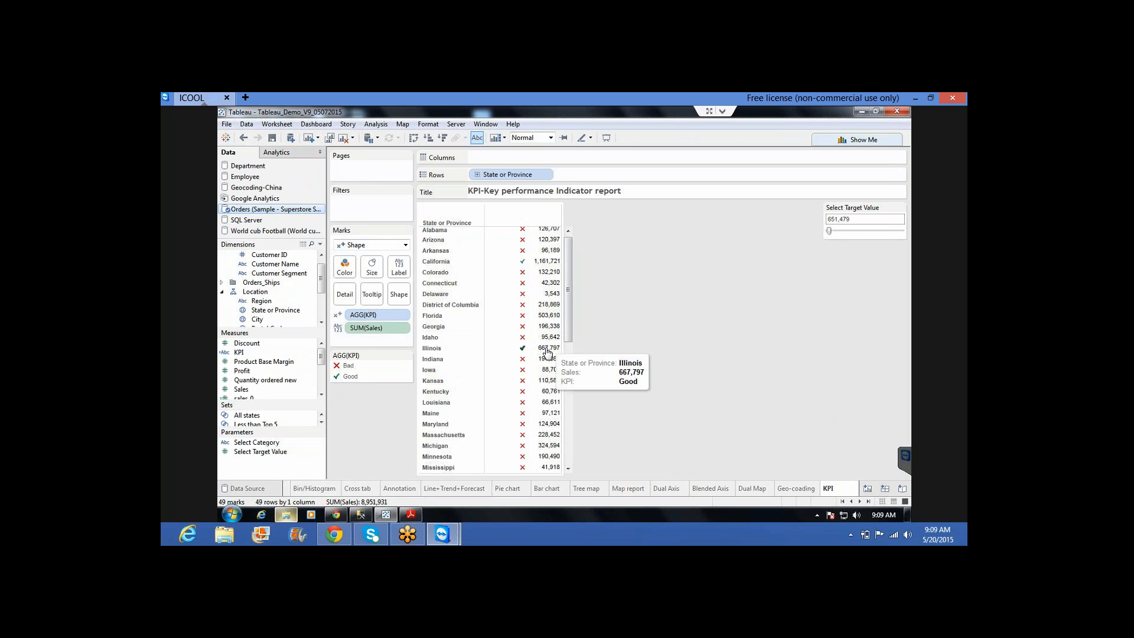
Check the Illinois KPI mark with the target value raised to about 696,002, and lower the target to about 657,293
left_click(522, 348)
left_click(522, 348)
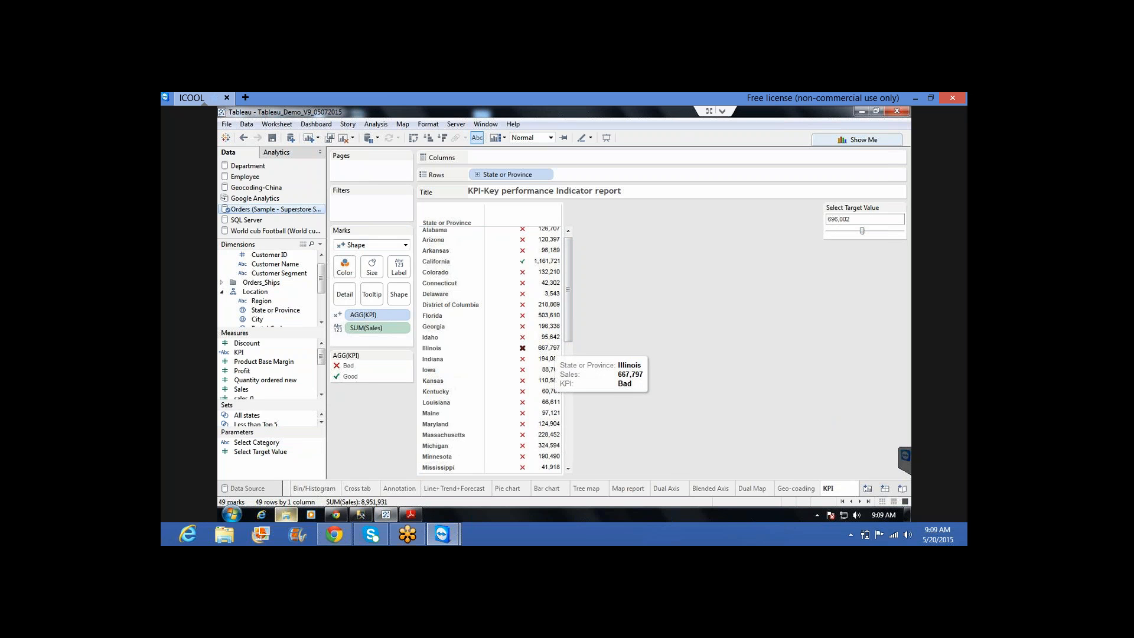
left_click(522, 348)
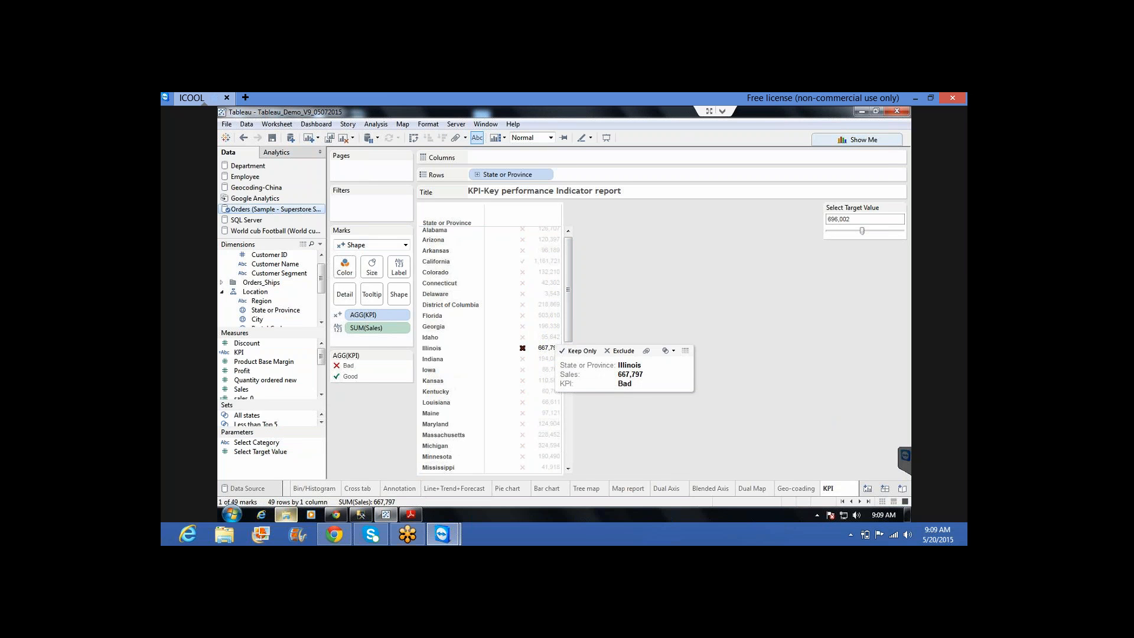
left_click(784, 249)
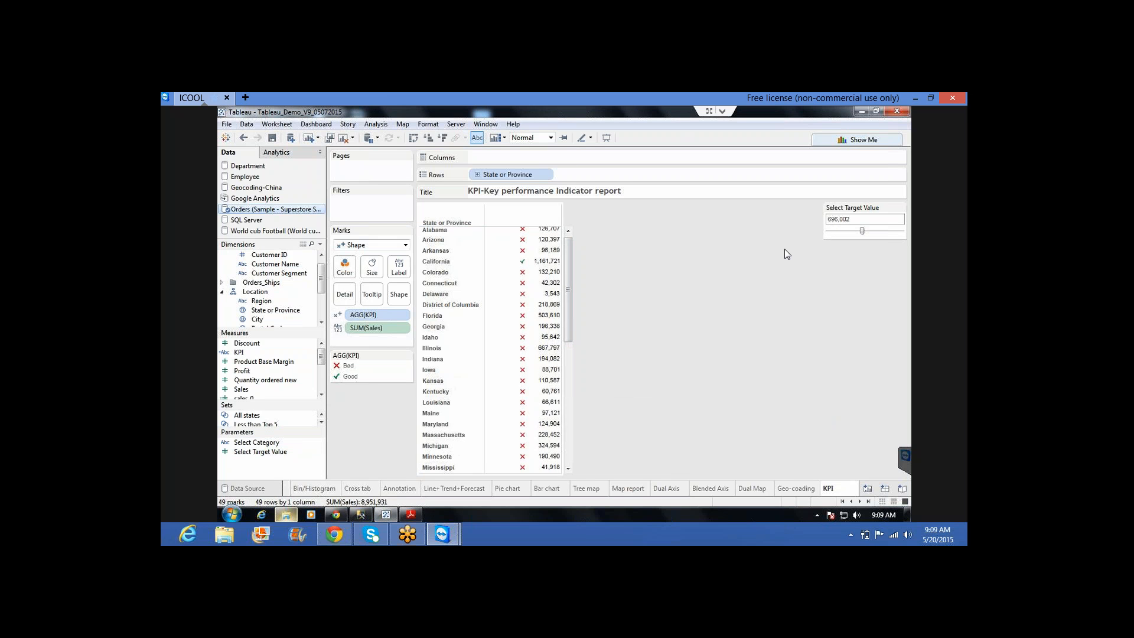
left_click(828, 232)
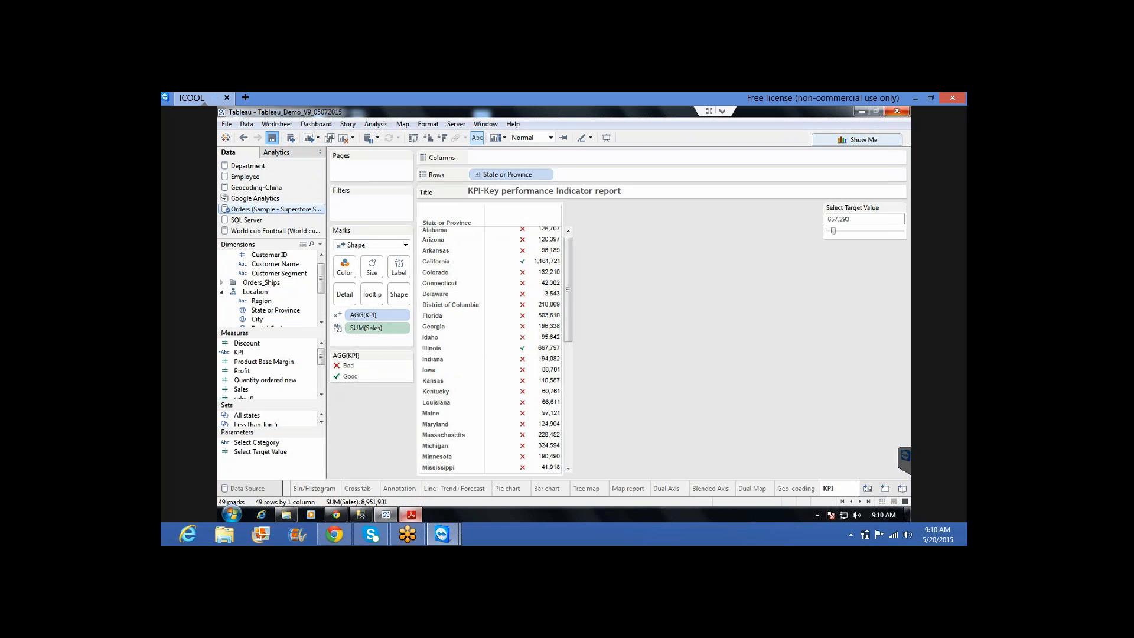
Switch to Tableau Training Plan-v9.pdf in Adobe Reader, review topic 26 on reference lines with the Analytics panel, and return to Tableau
left_click(411, 515)
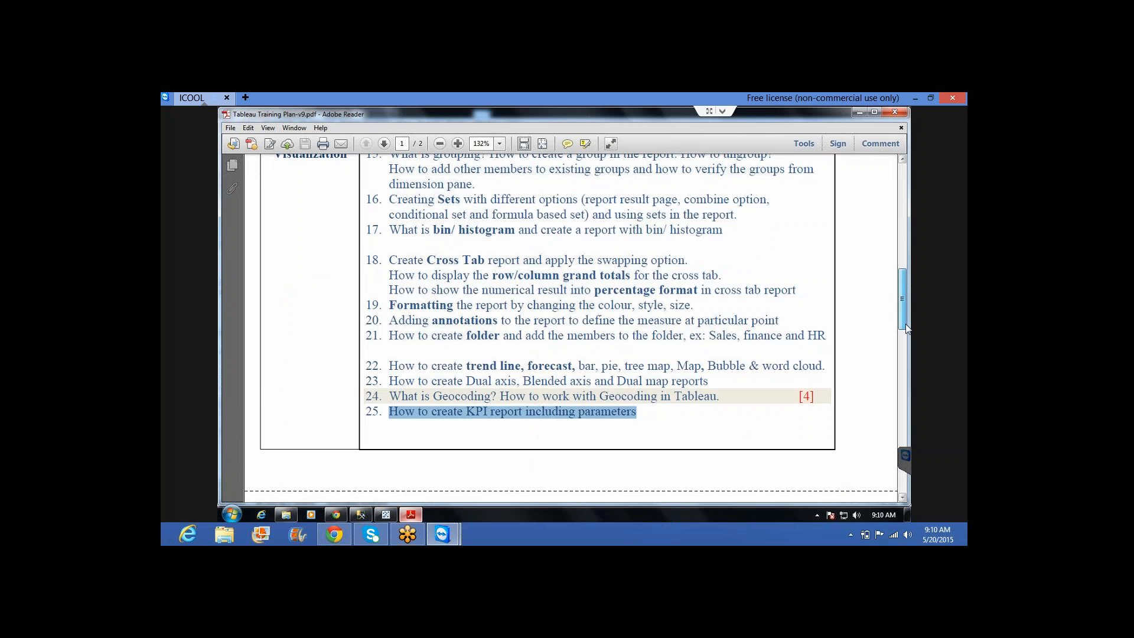
left_click_drag(907, 329, 907, 342)
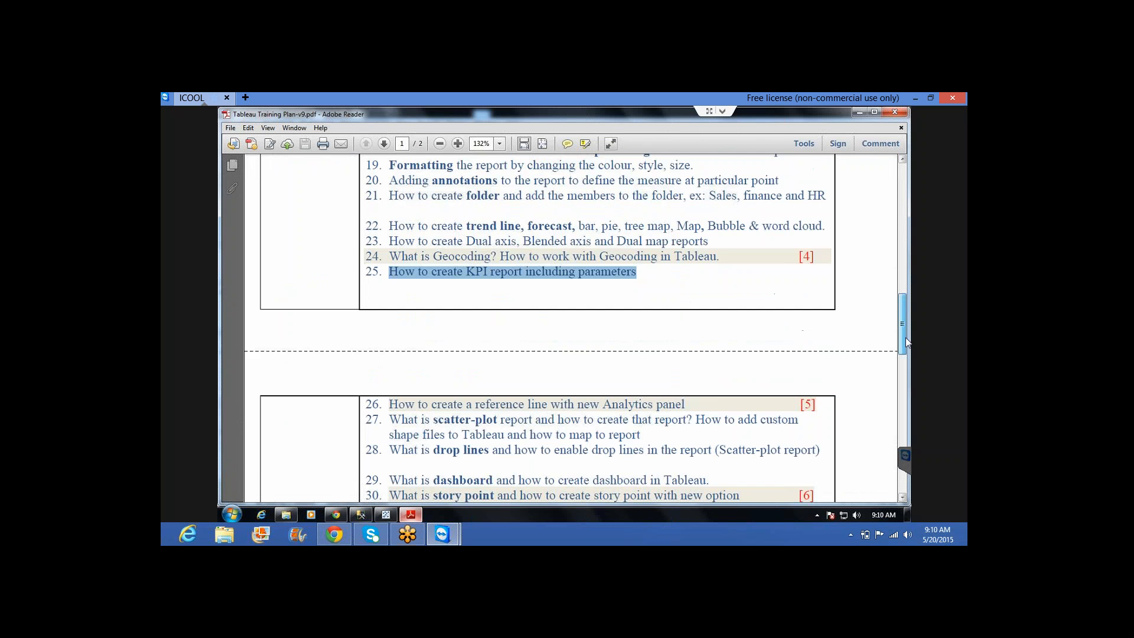
scroll(391, 308, "down", 3)
left_click(391, 309)
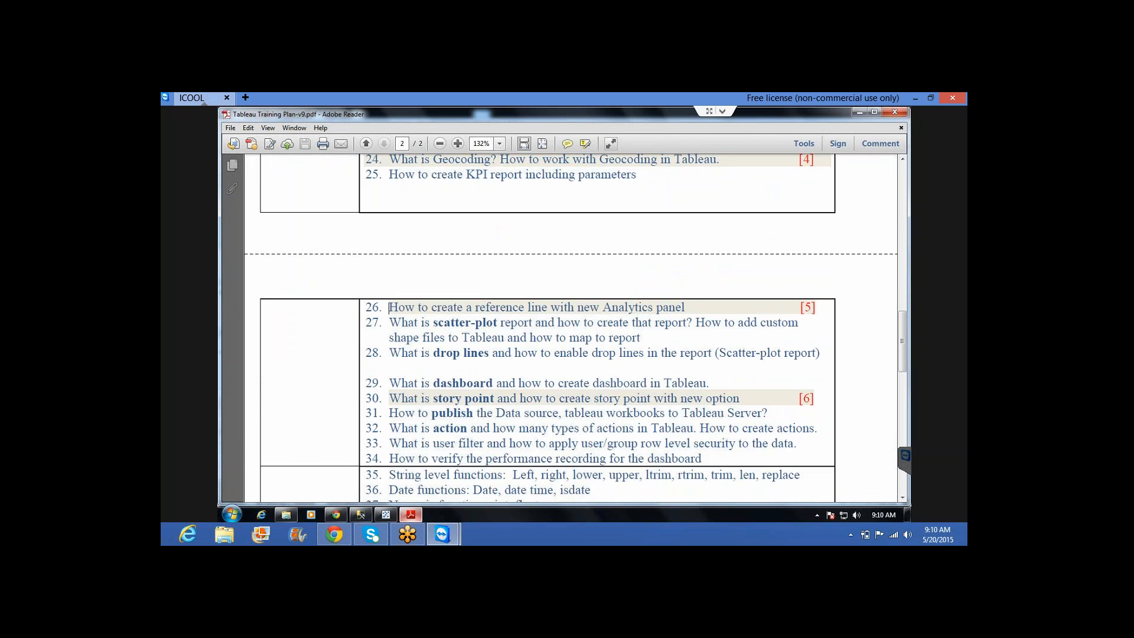
left_click_drag(391, 308, 430, 323)
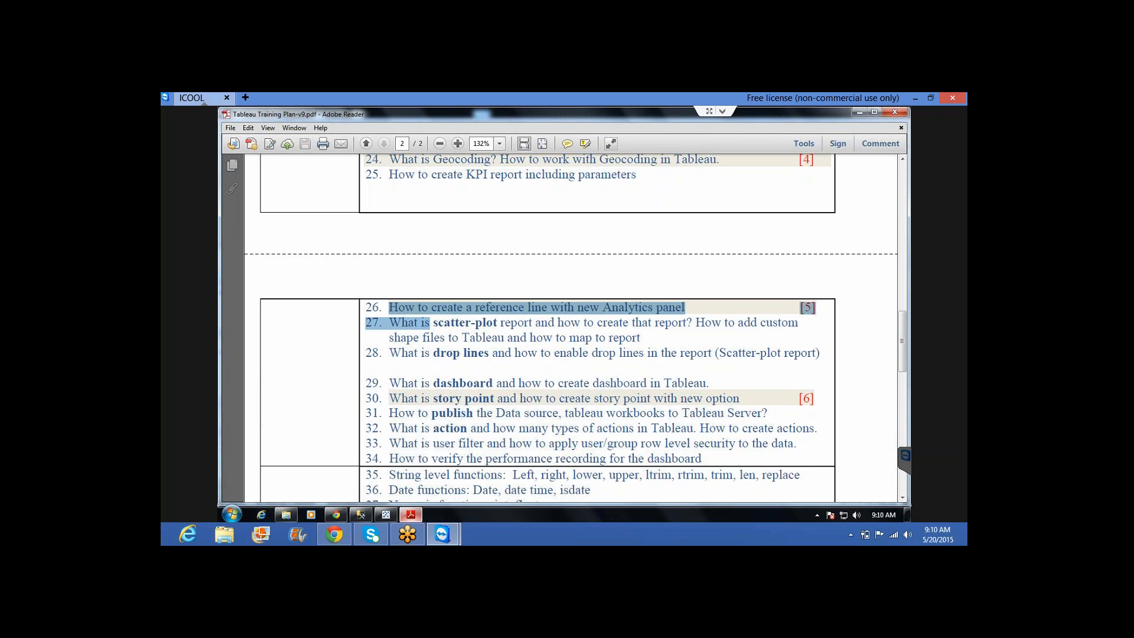
left_click(859, 113)
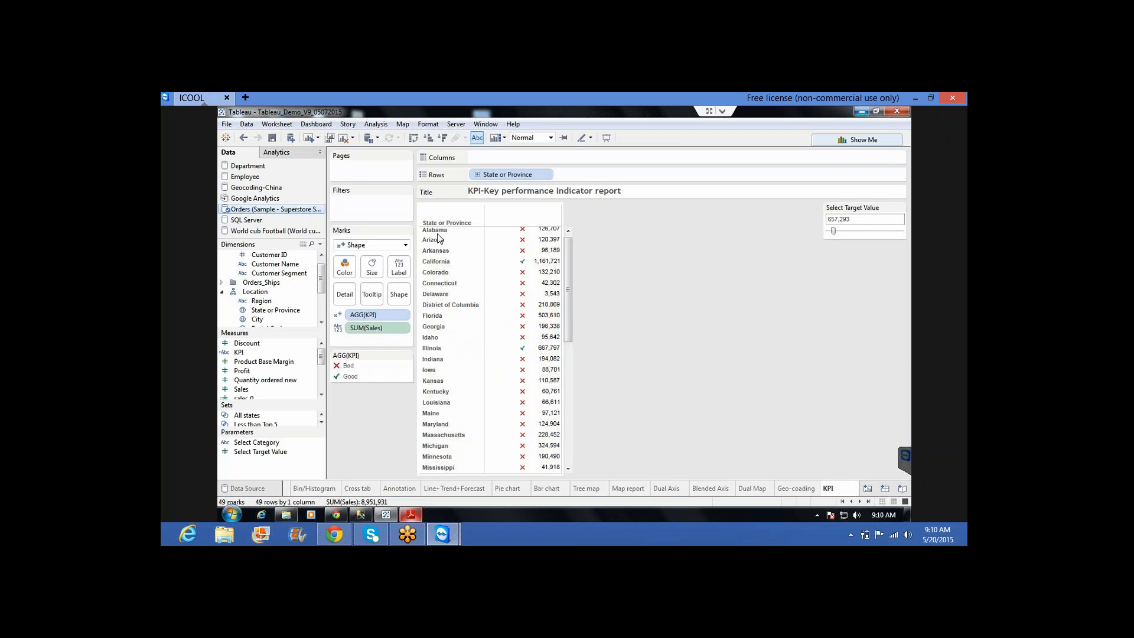